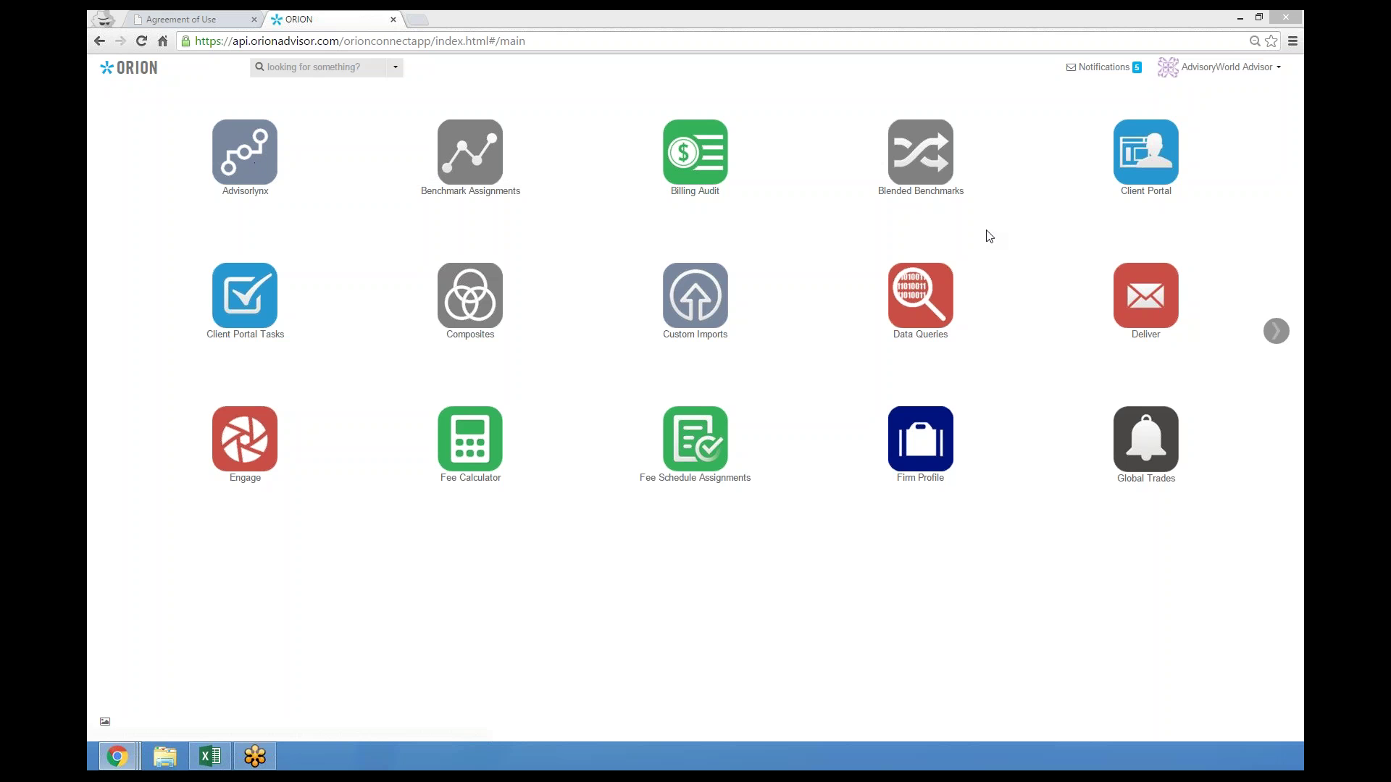
left_click(1277, 331)
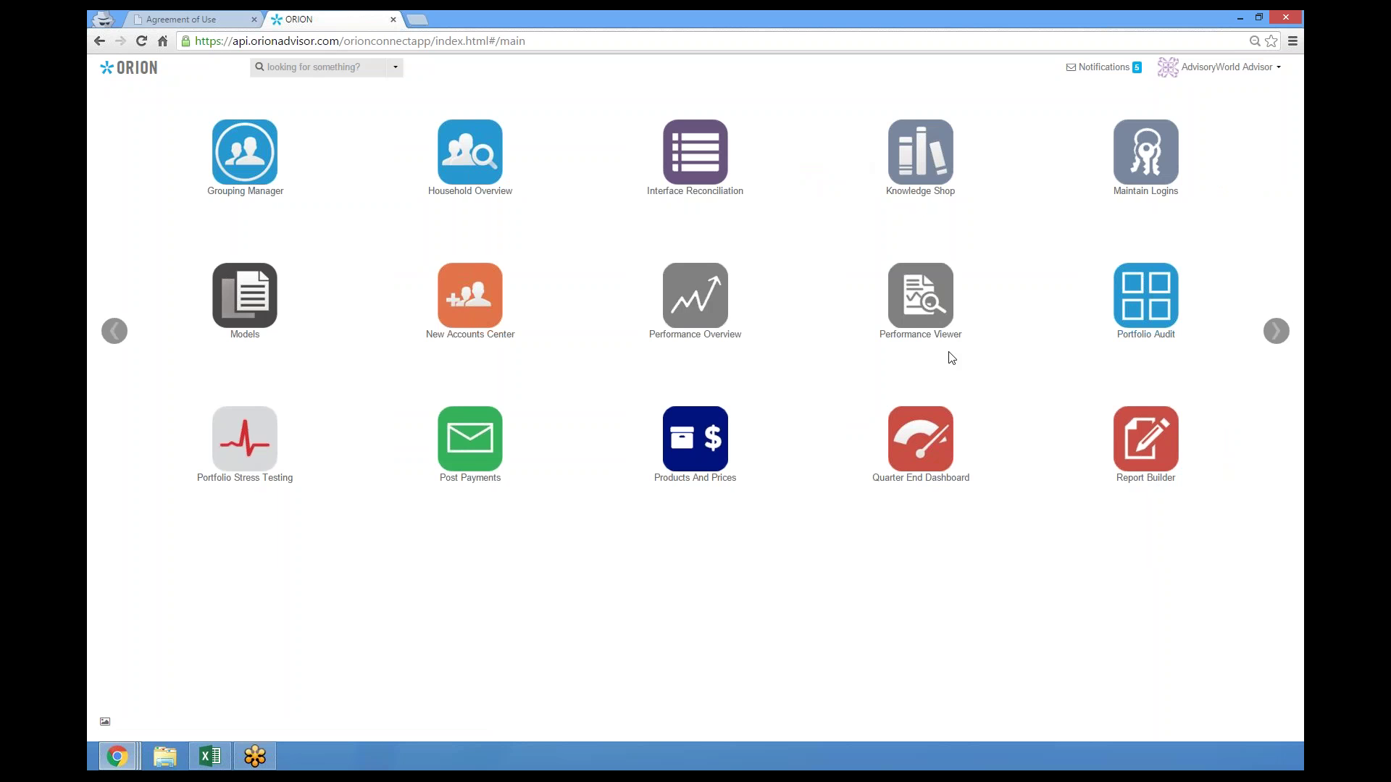
left_click(114, 331)
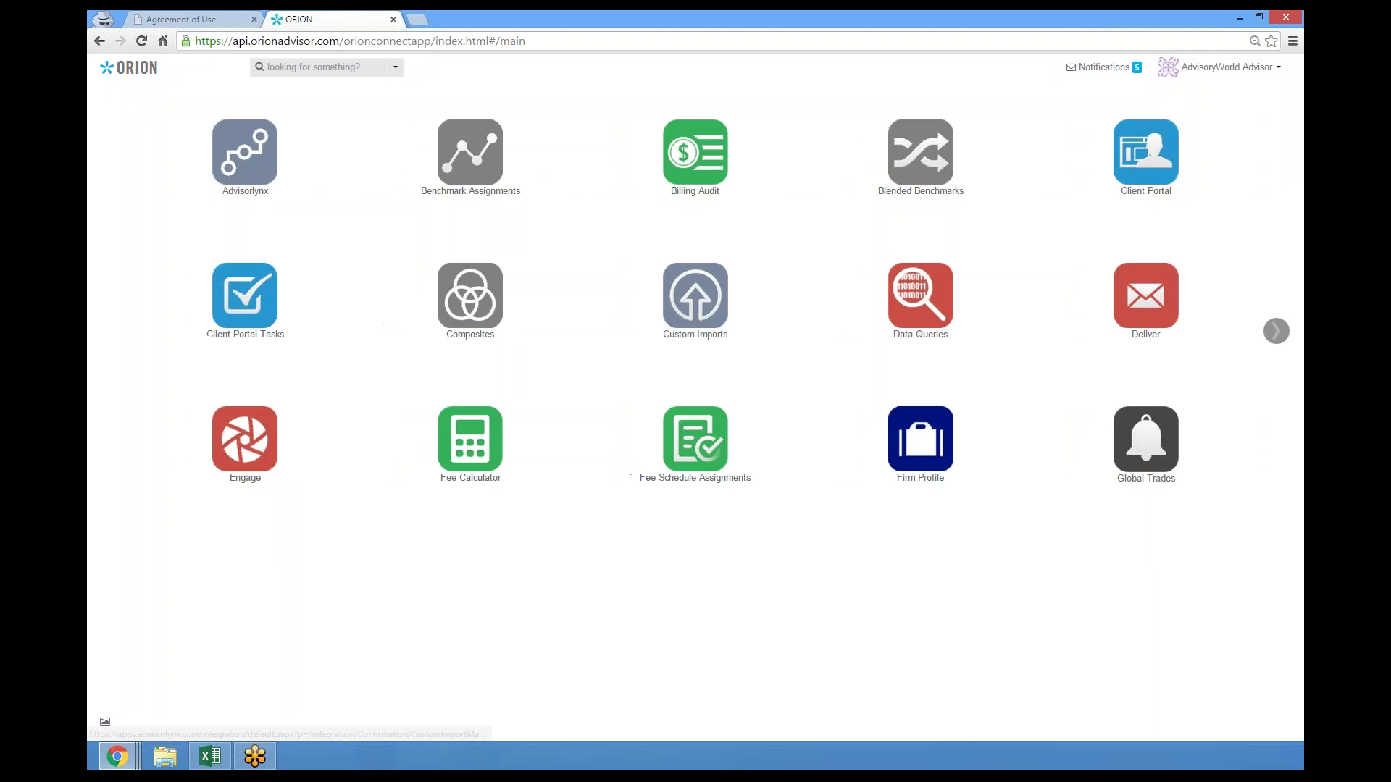
Step: Launch the Client Portal as the first household matching the client's surname, and dismiss the introductory video
left_click(1173, 167)
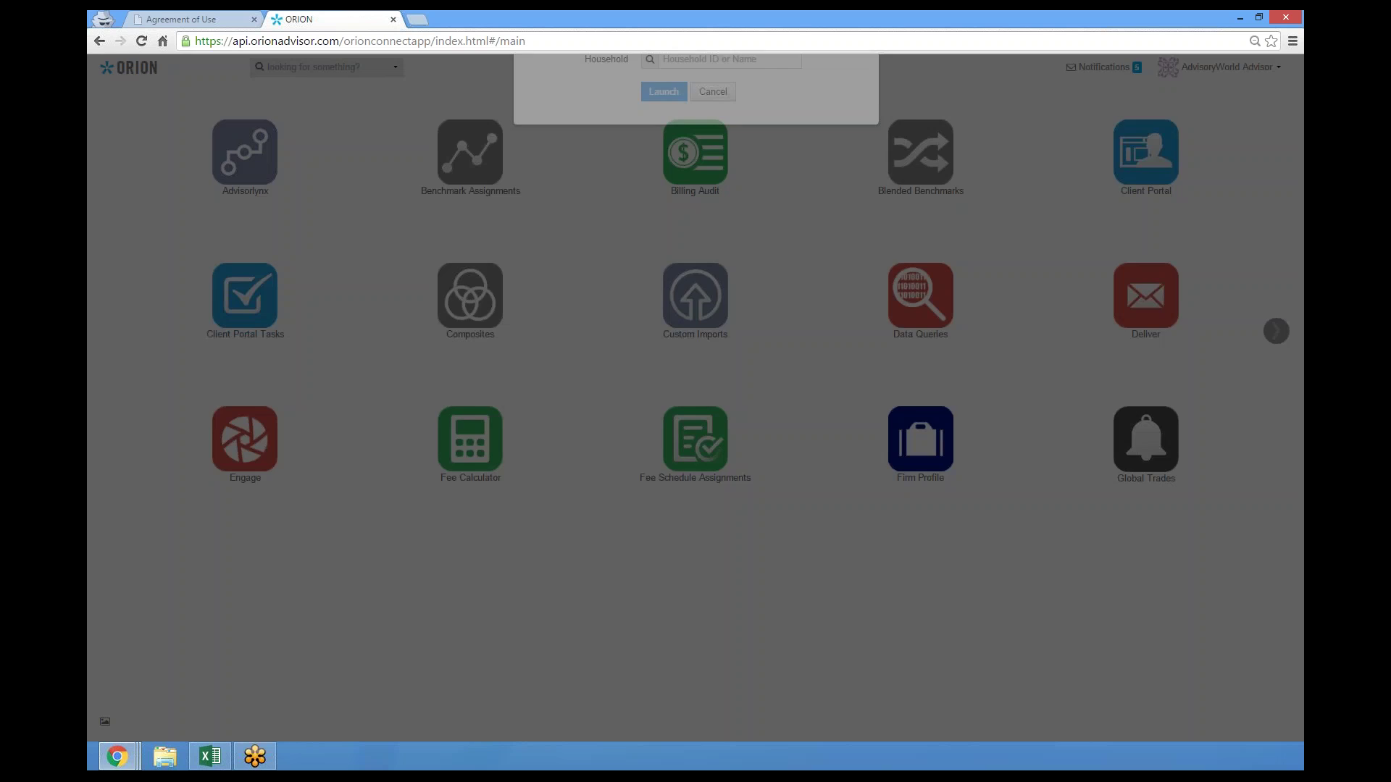
left_click(762, 192)
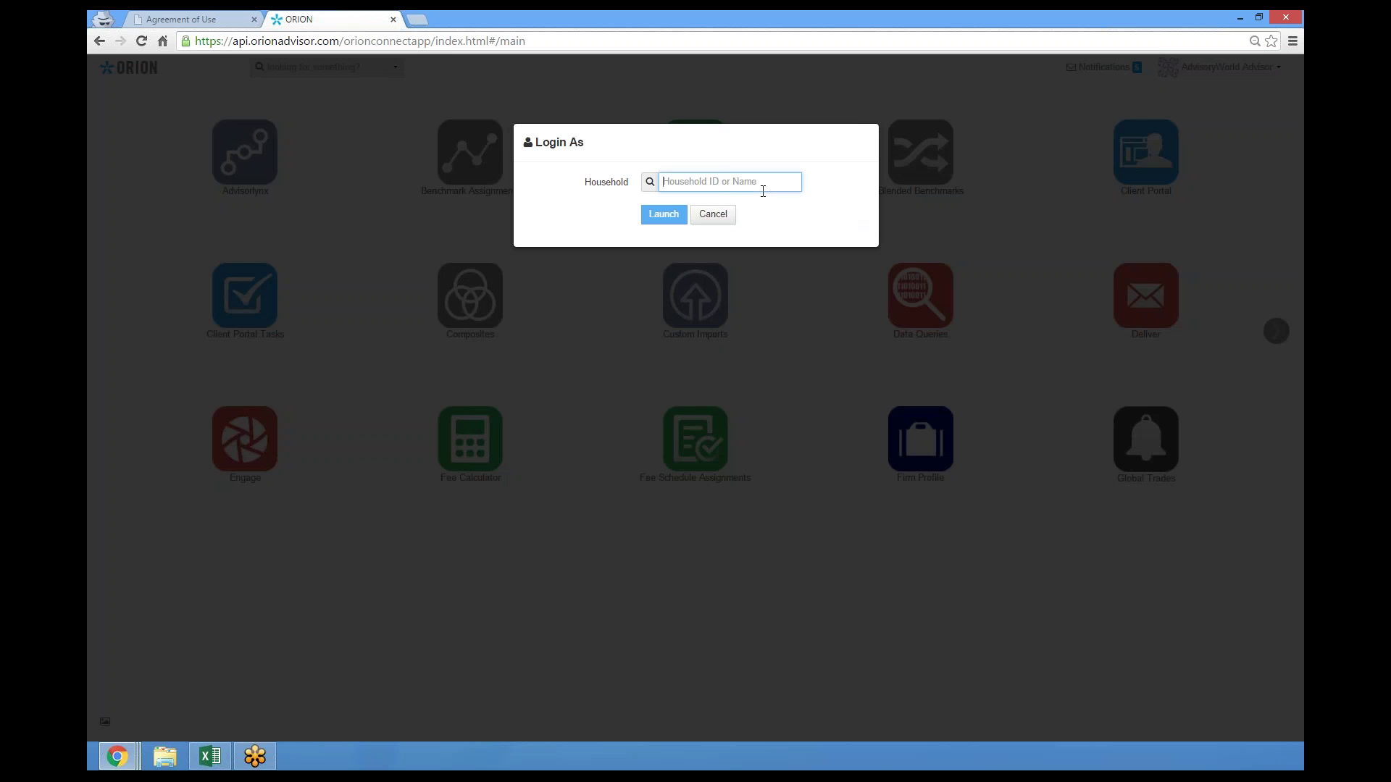
type("martin")
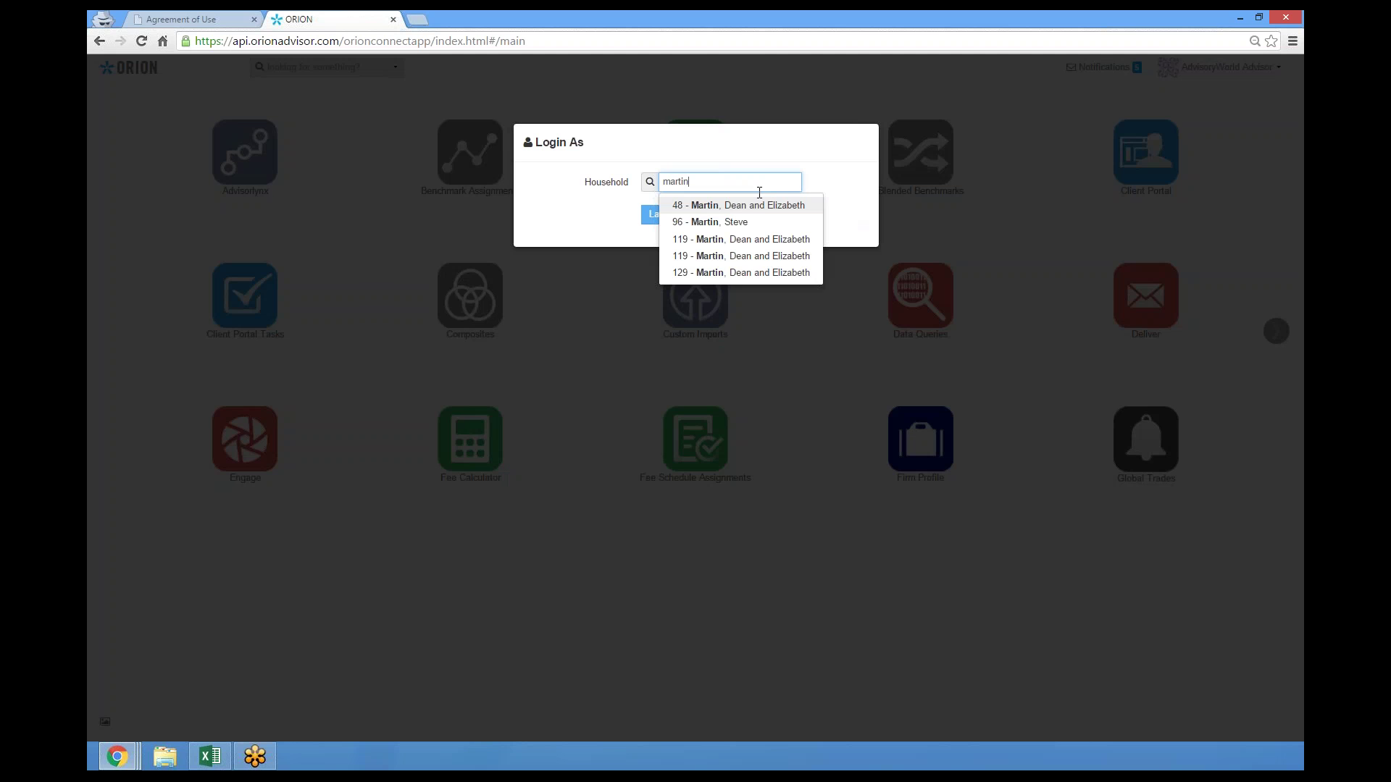
left_click(764, 206)
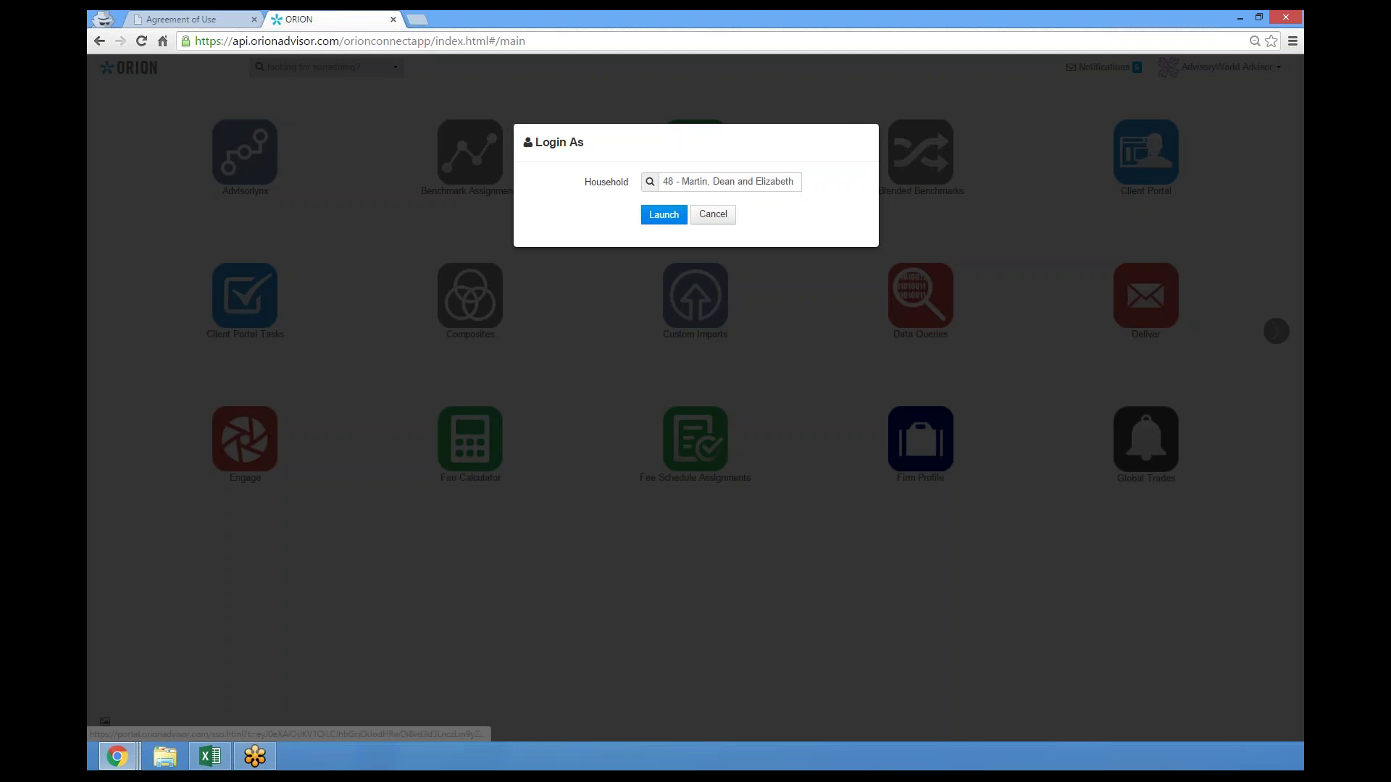
left_click(664, 215)
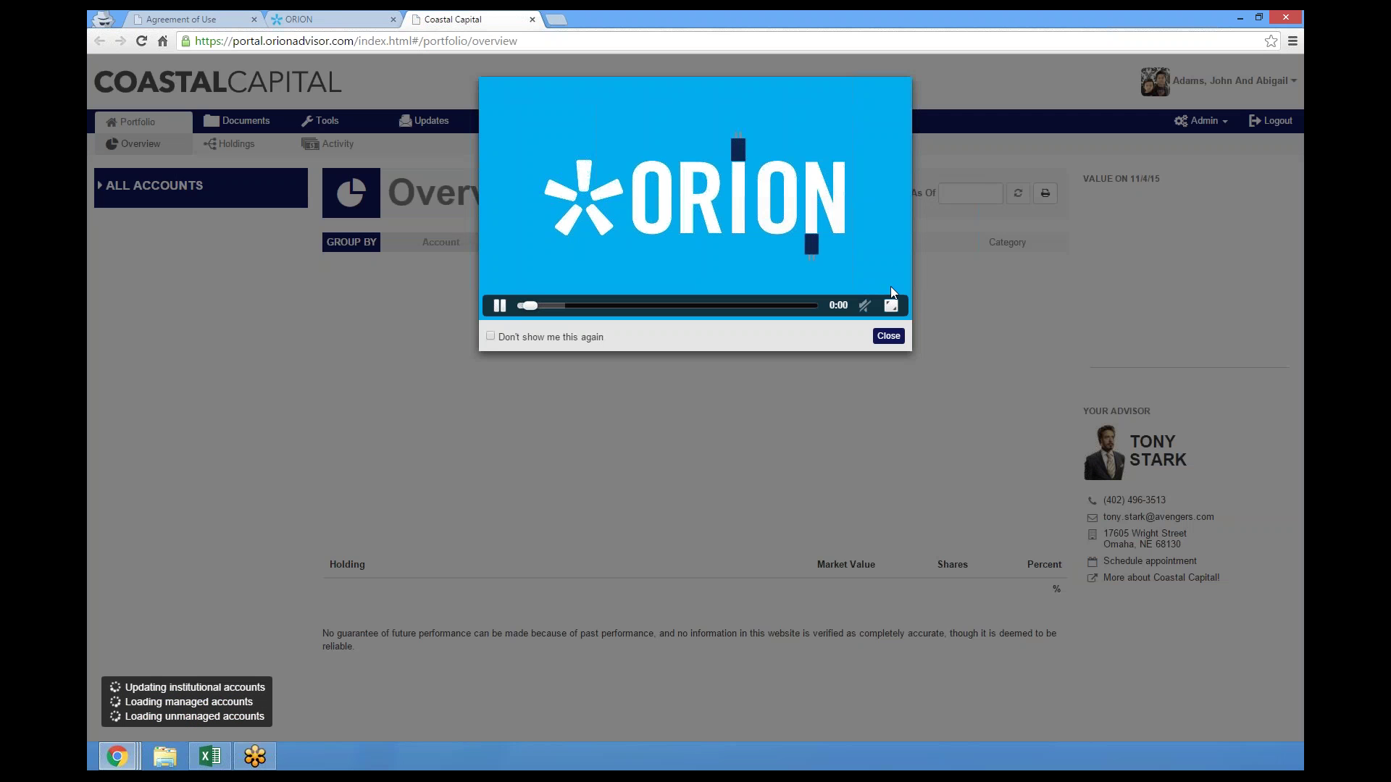
left_click(889, 336)
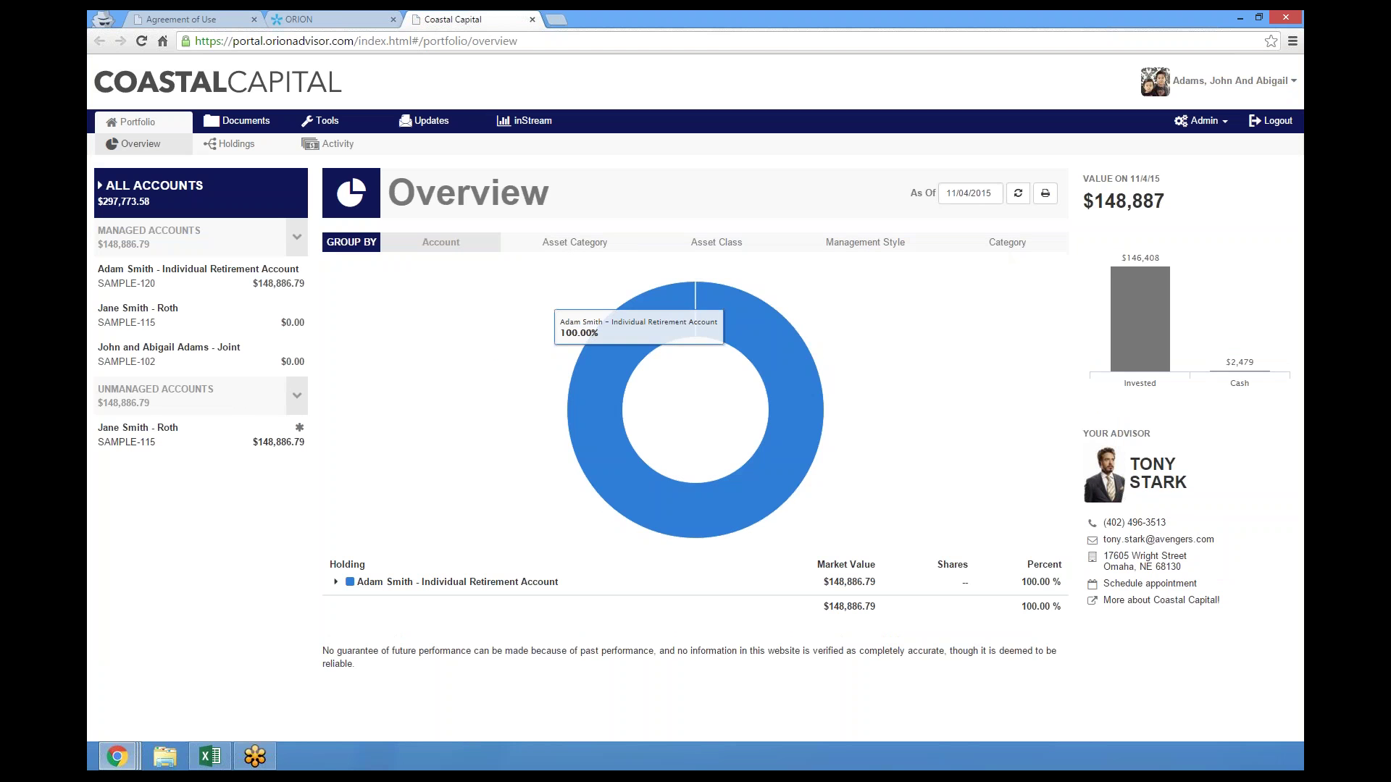
Step: Group the portfolio overview by Asset Category, followed by Asset Class
left_click(603, 249)
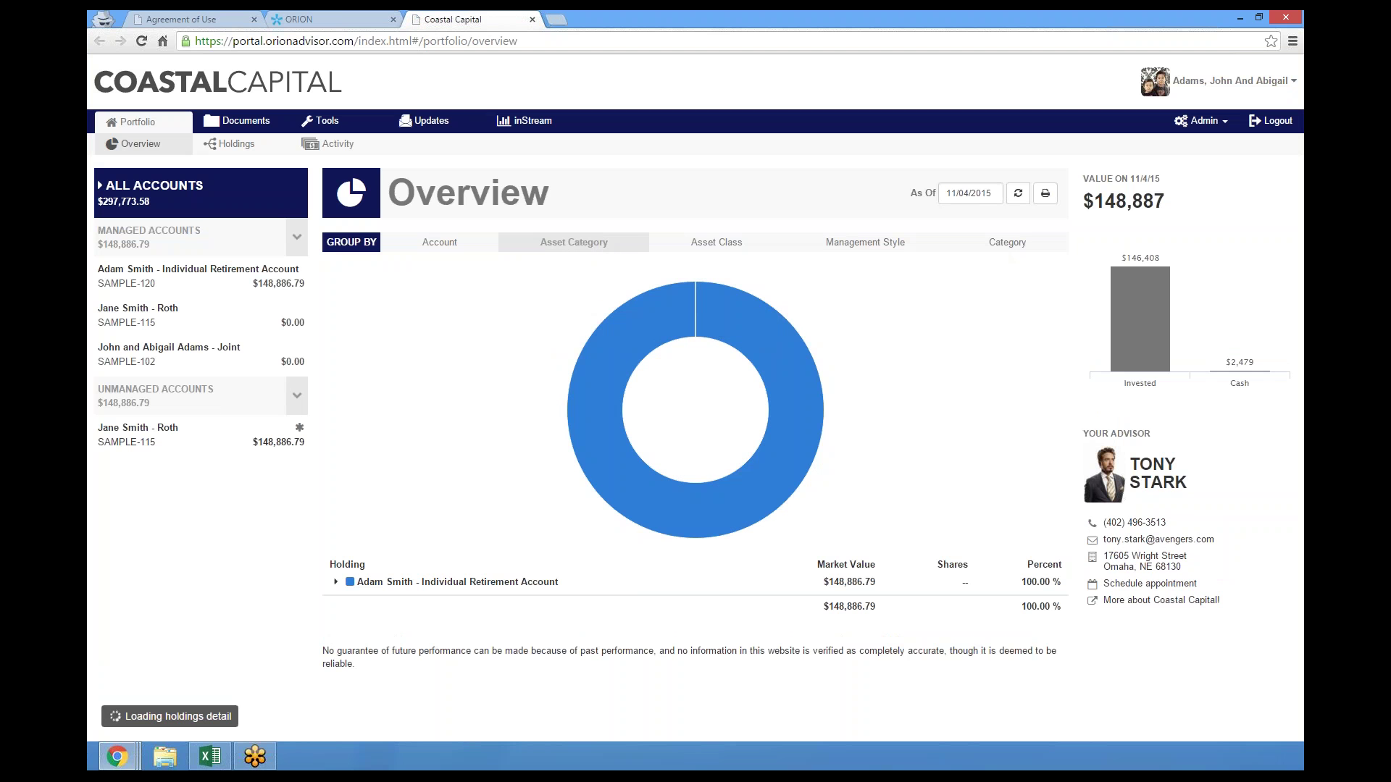
left_click(739, 245)
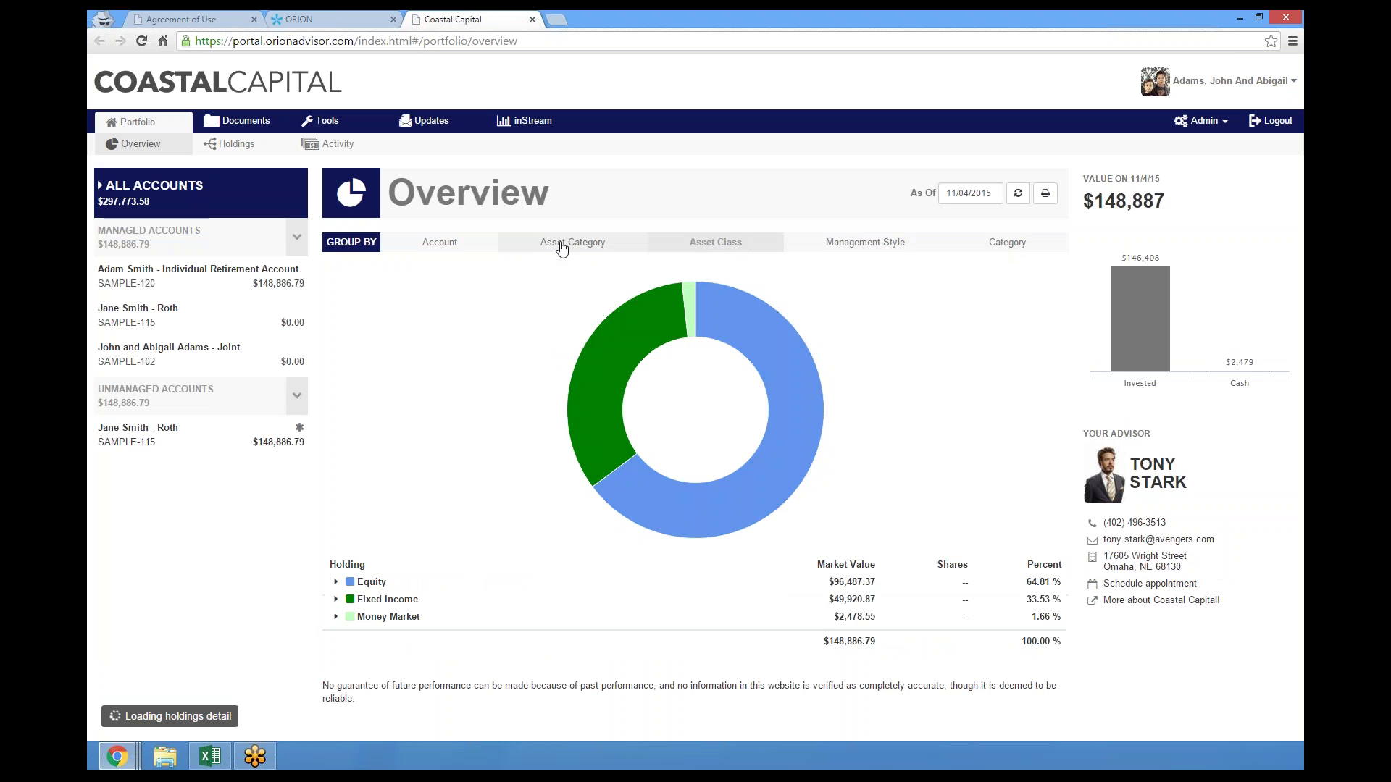
Step: In the portfolio holdings, expand Foreign Large Value and open the fact sheet for DFA Intl Core Equity (DFIEX)
left_click(234, 150)
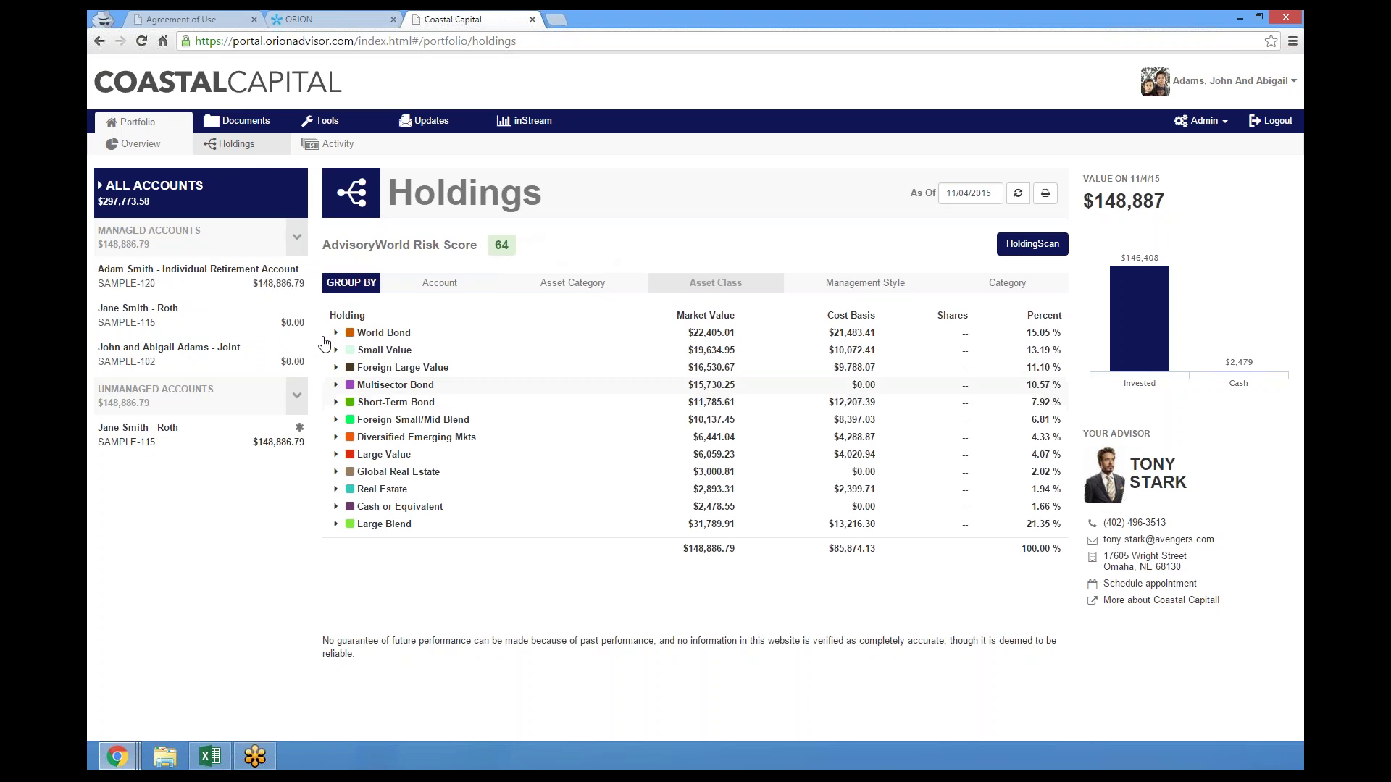
left_click(335, 368)
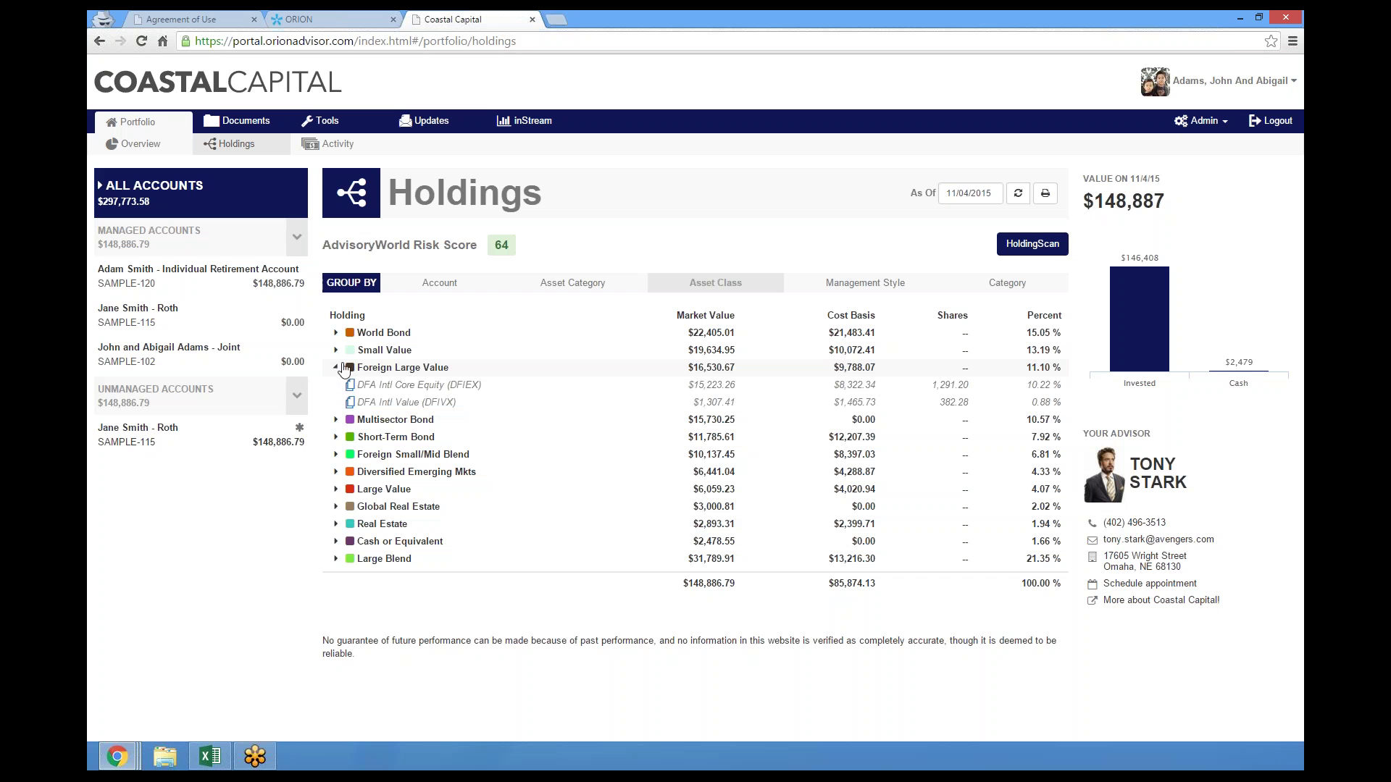
left_click(350, 386)
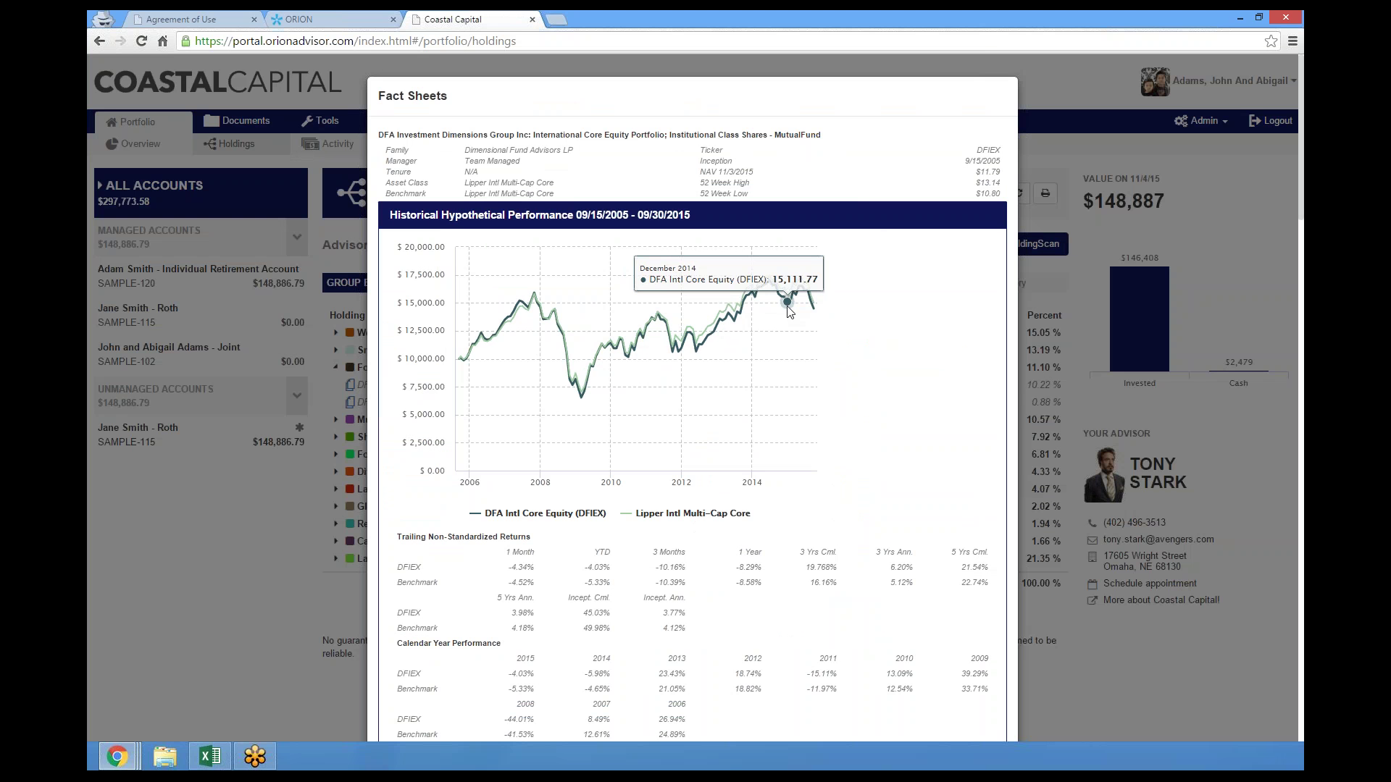
Step: Review the DFIEX fact sheet from historical performance and risk through allocations to the top 10 equity holdings, and close it
scroll(790, 312, "down", 4)
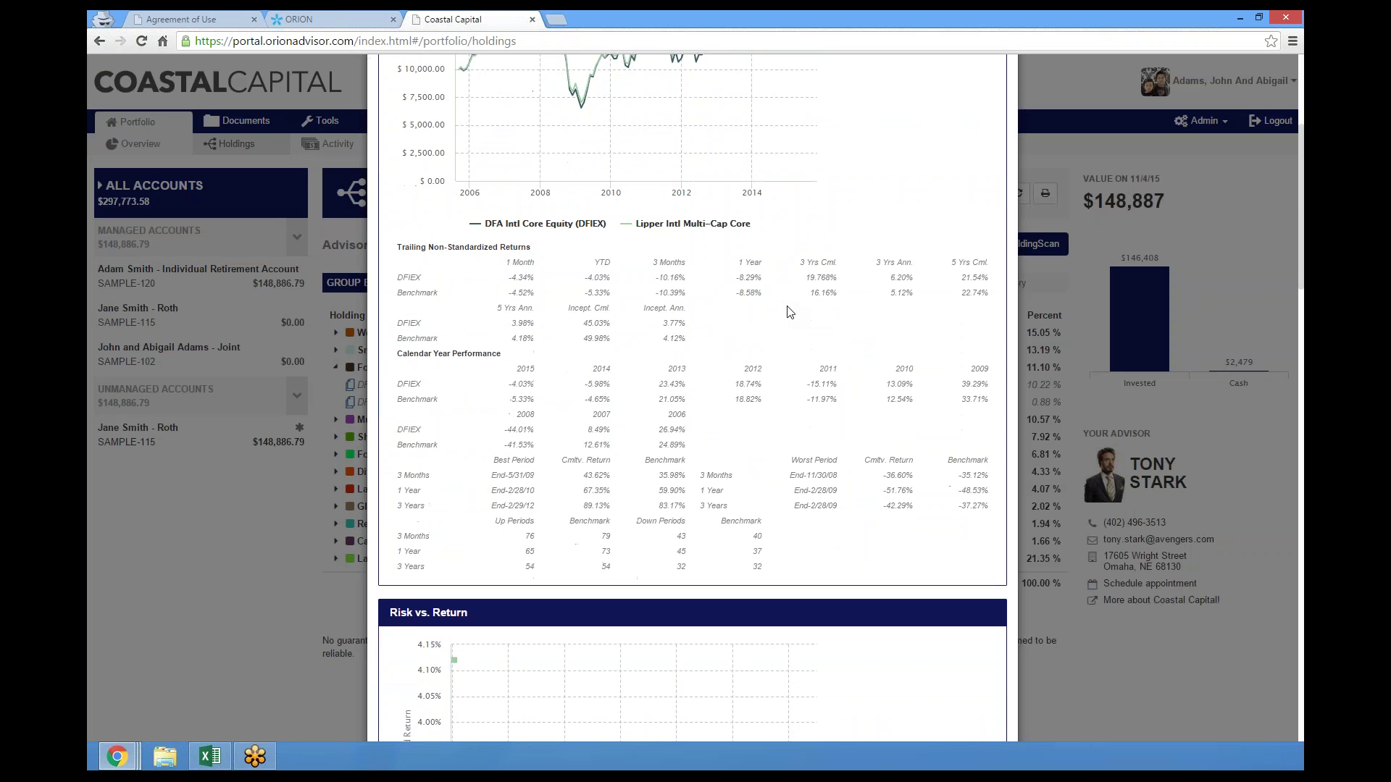
scroll(790, 311, "down", 1)
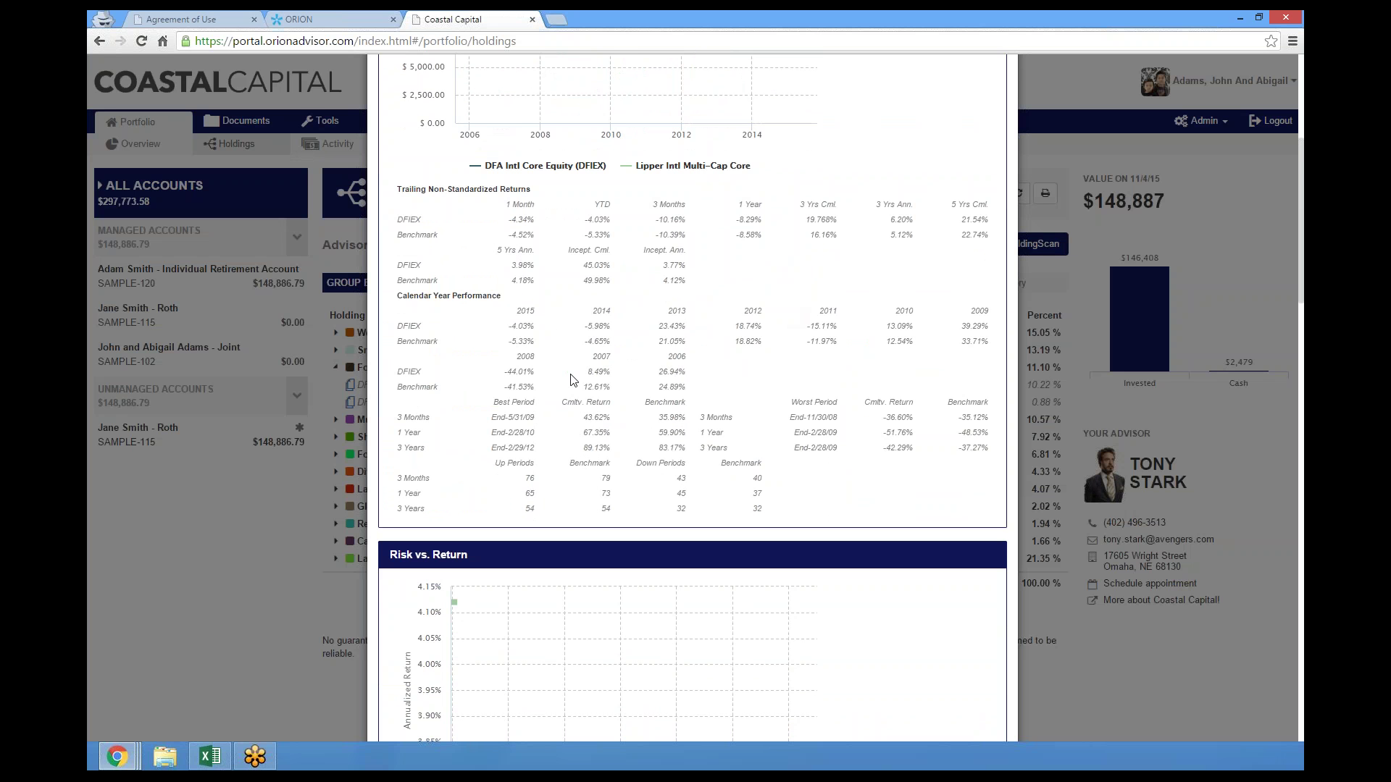
scroll(572, 380, "down", 4)
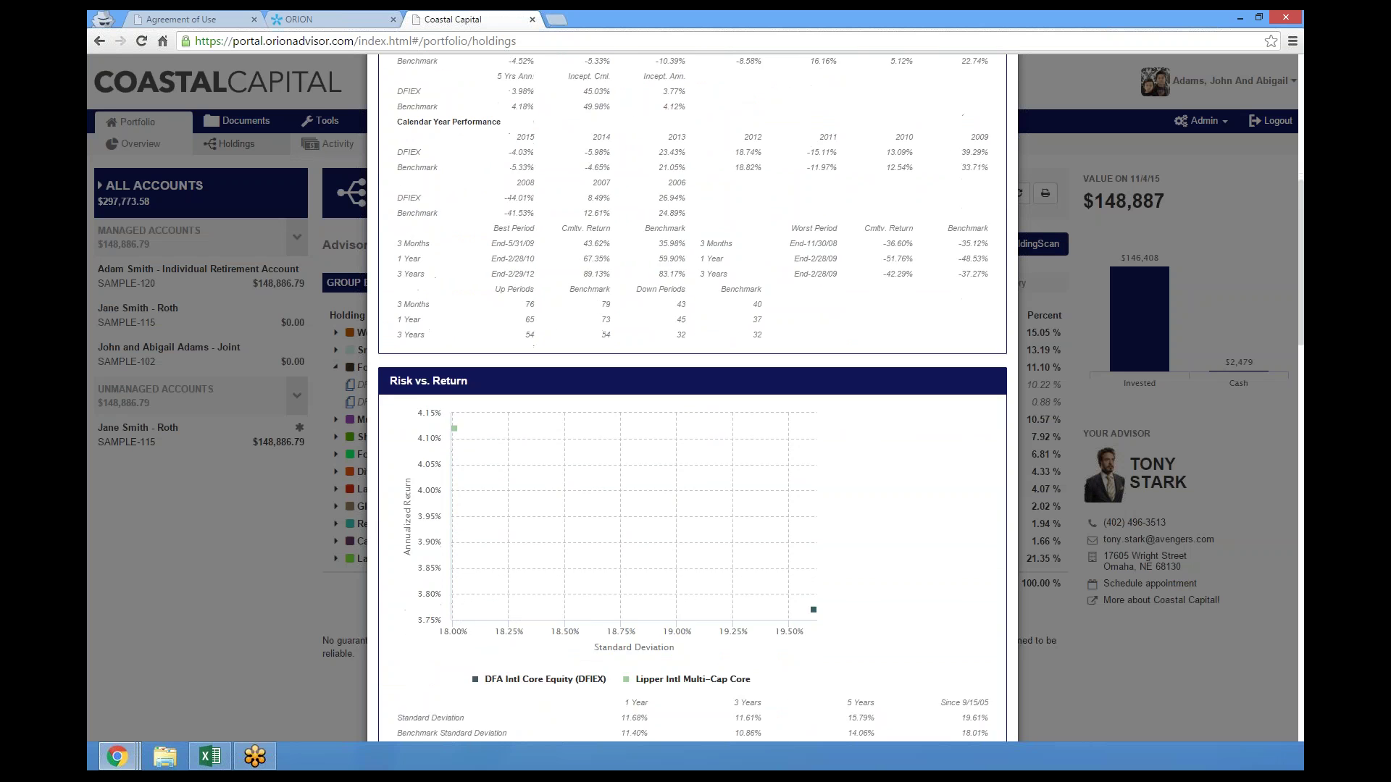
scroll(383, 470, "down", 3)
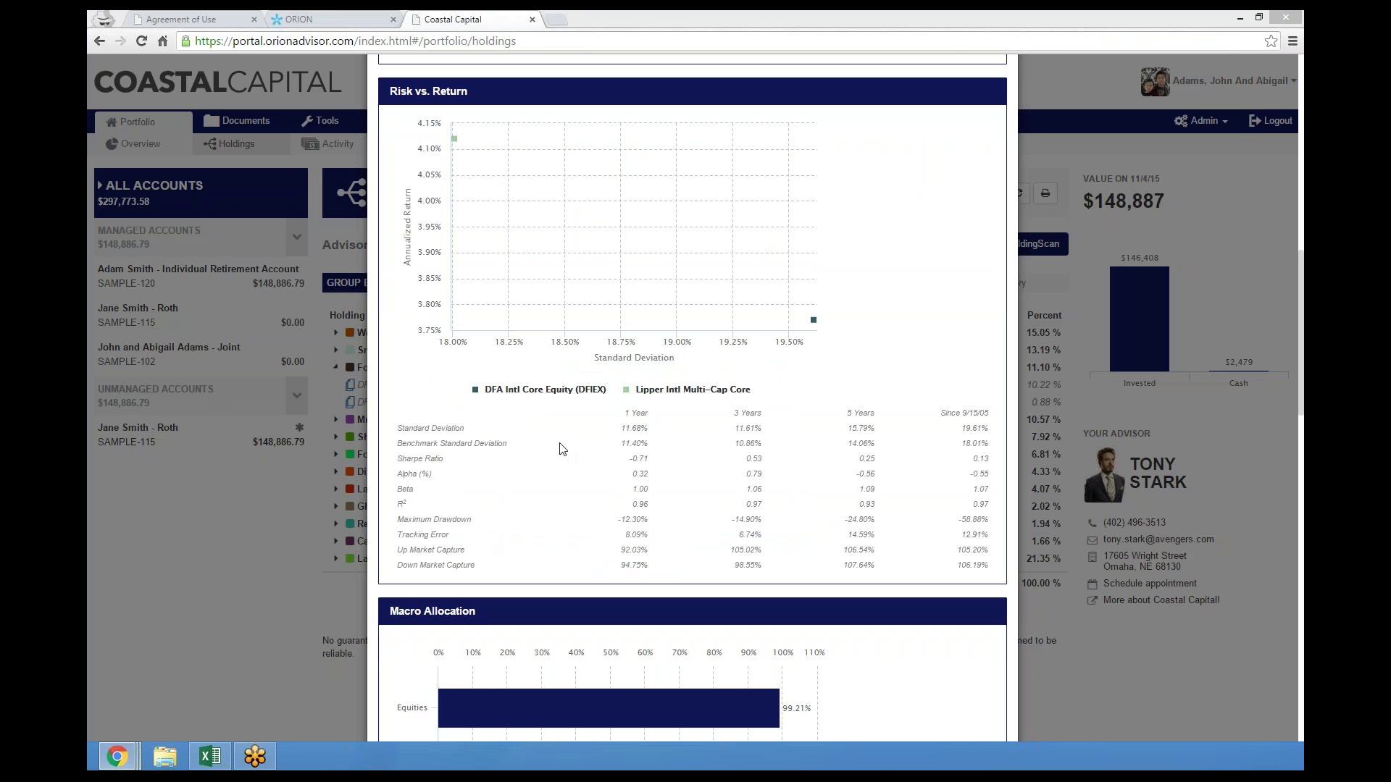
scroll(561, 448, "down", 1)
scroll(562, 448, "down", 5)
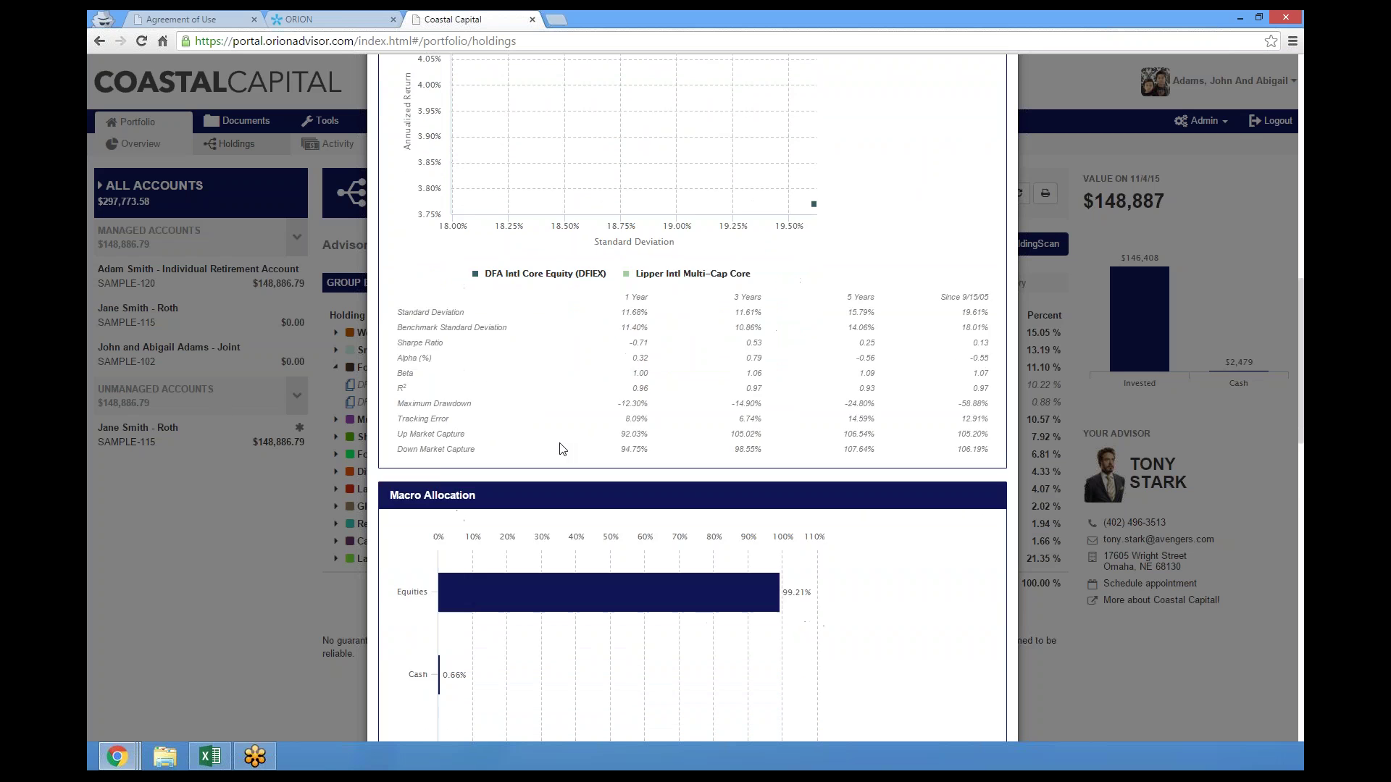
scroll(561, 448, "down", 1)
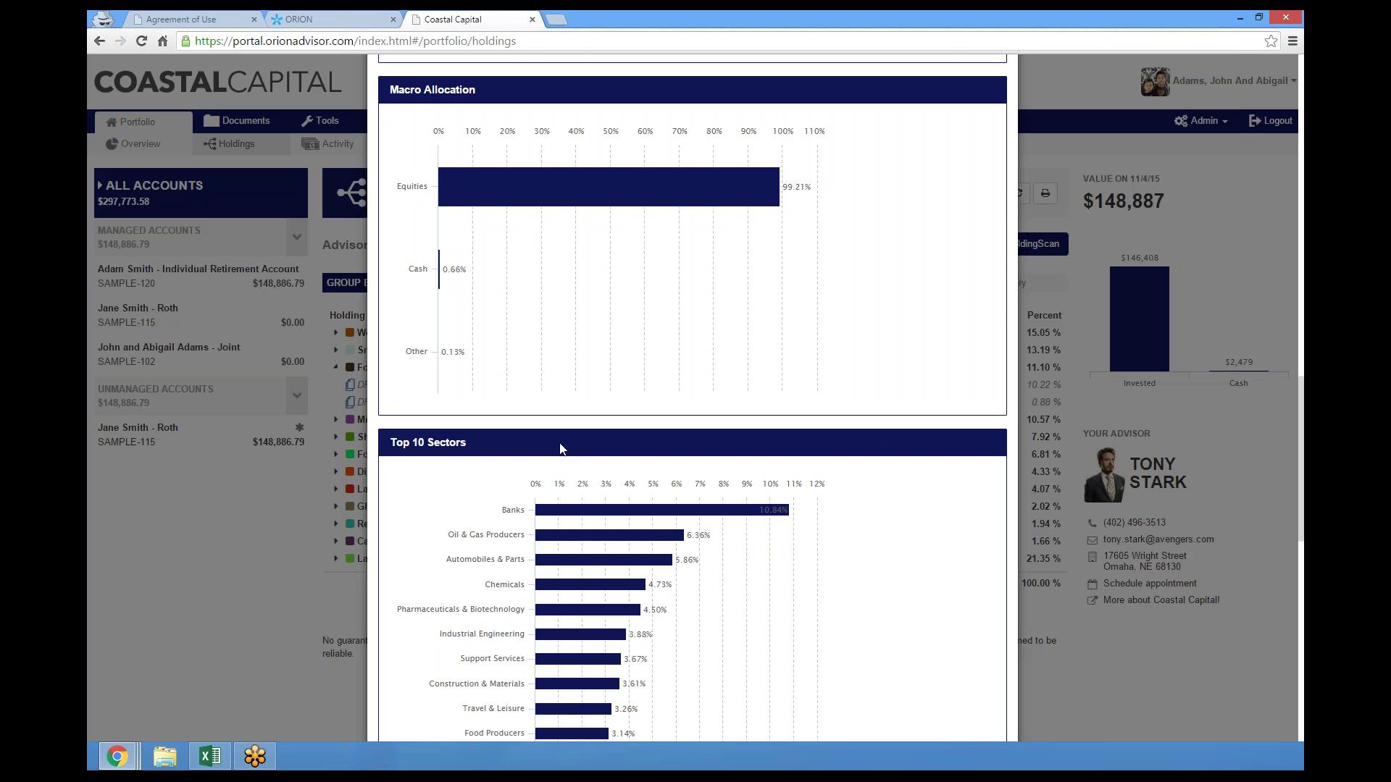
scroll(560, 449, "down", 3)
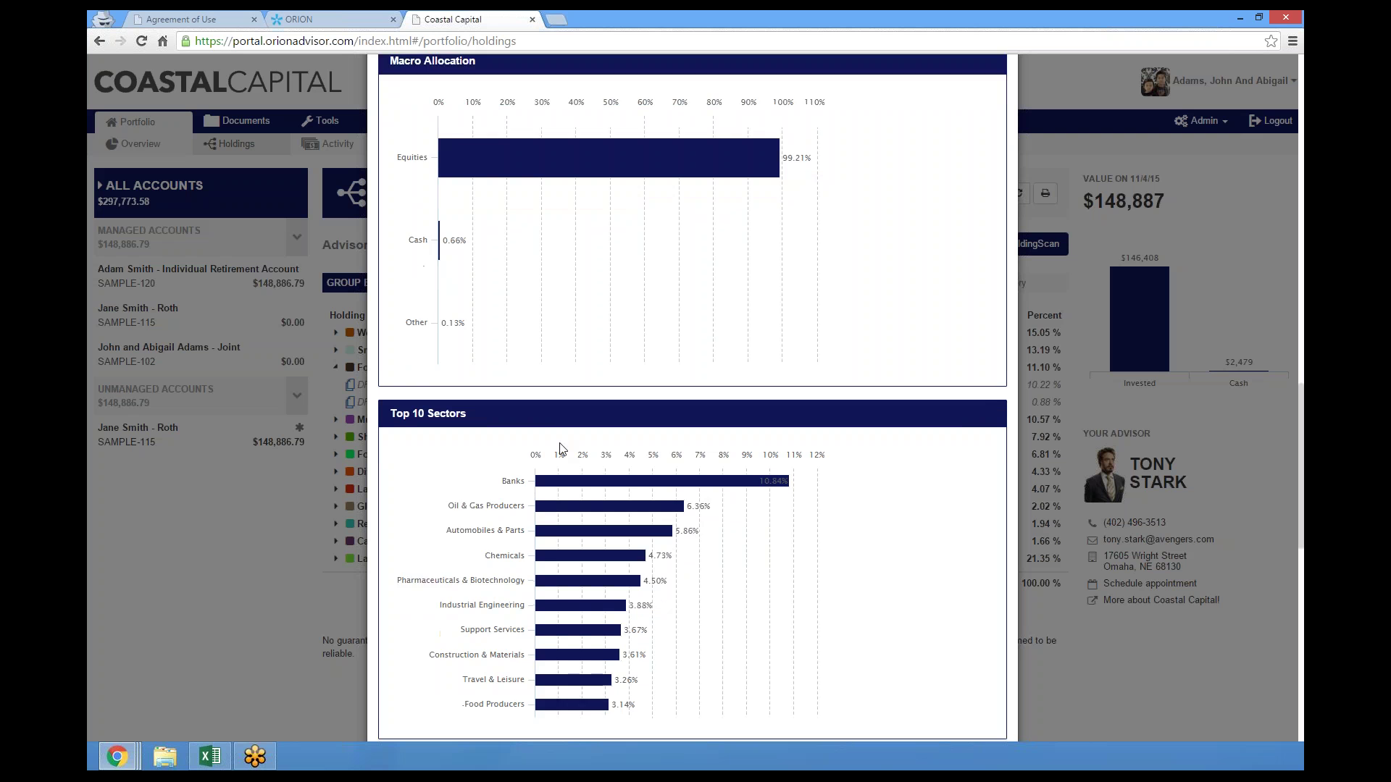
scroll(560, 449, "down", 4)
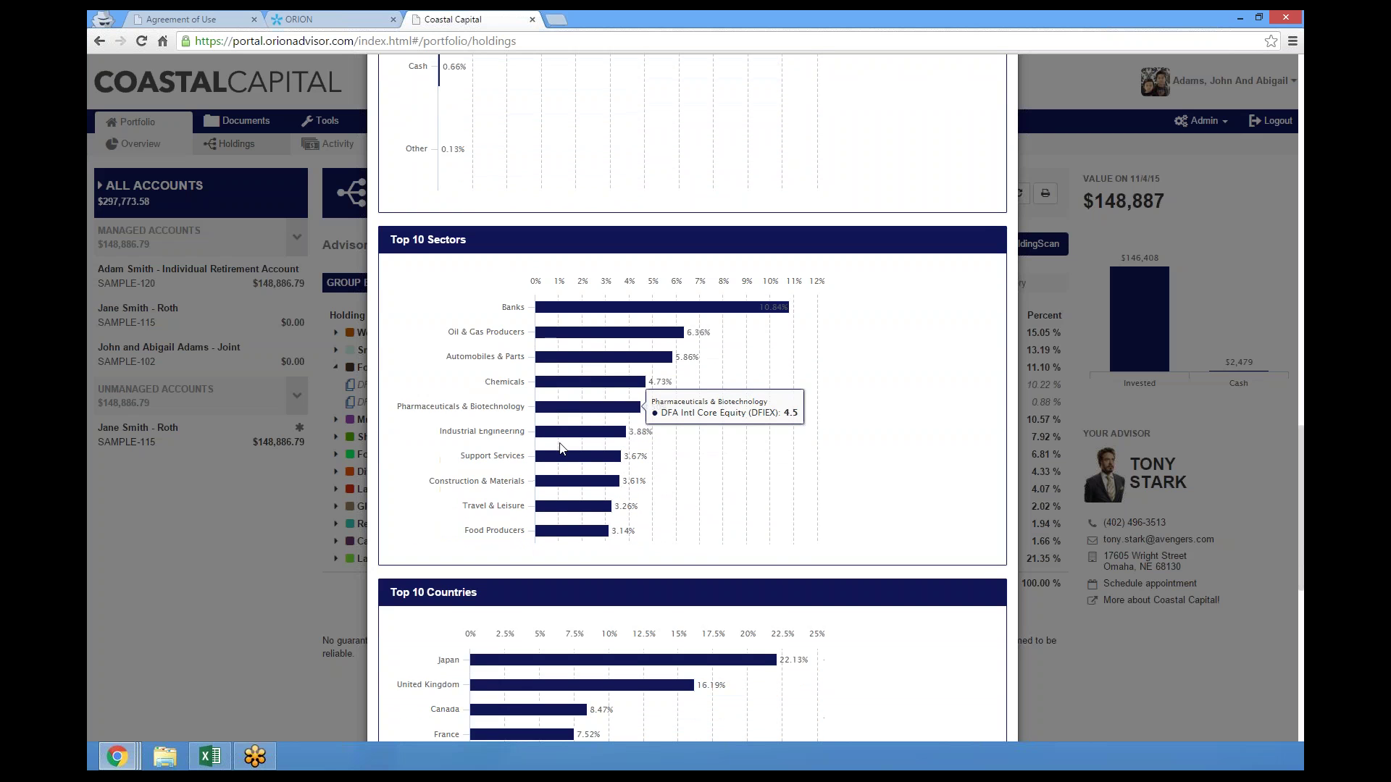
scroll(560, 444, "down", 6)
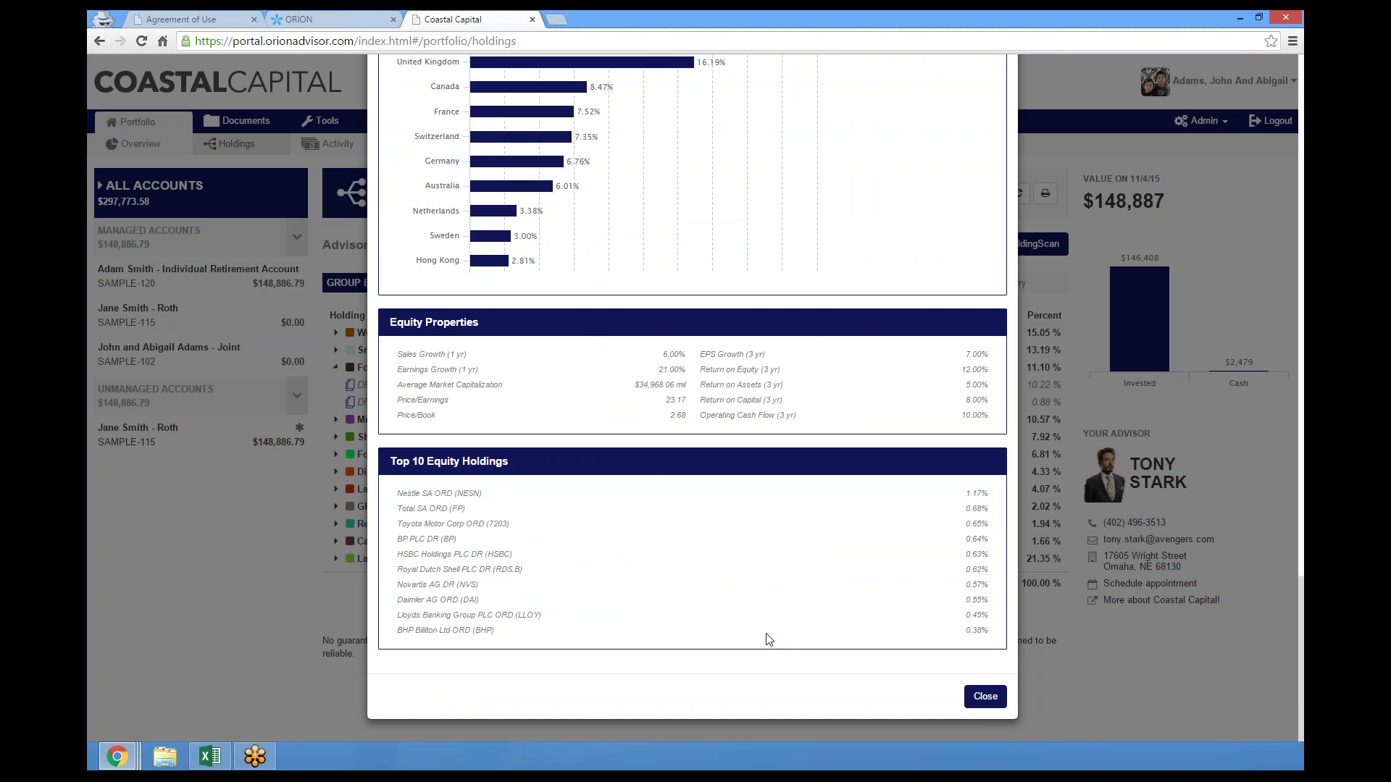
key("Escape")
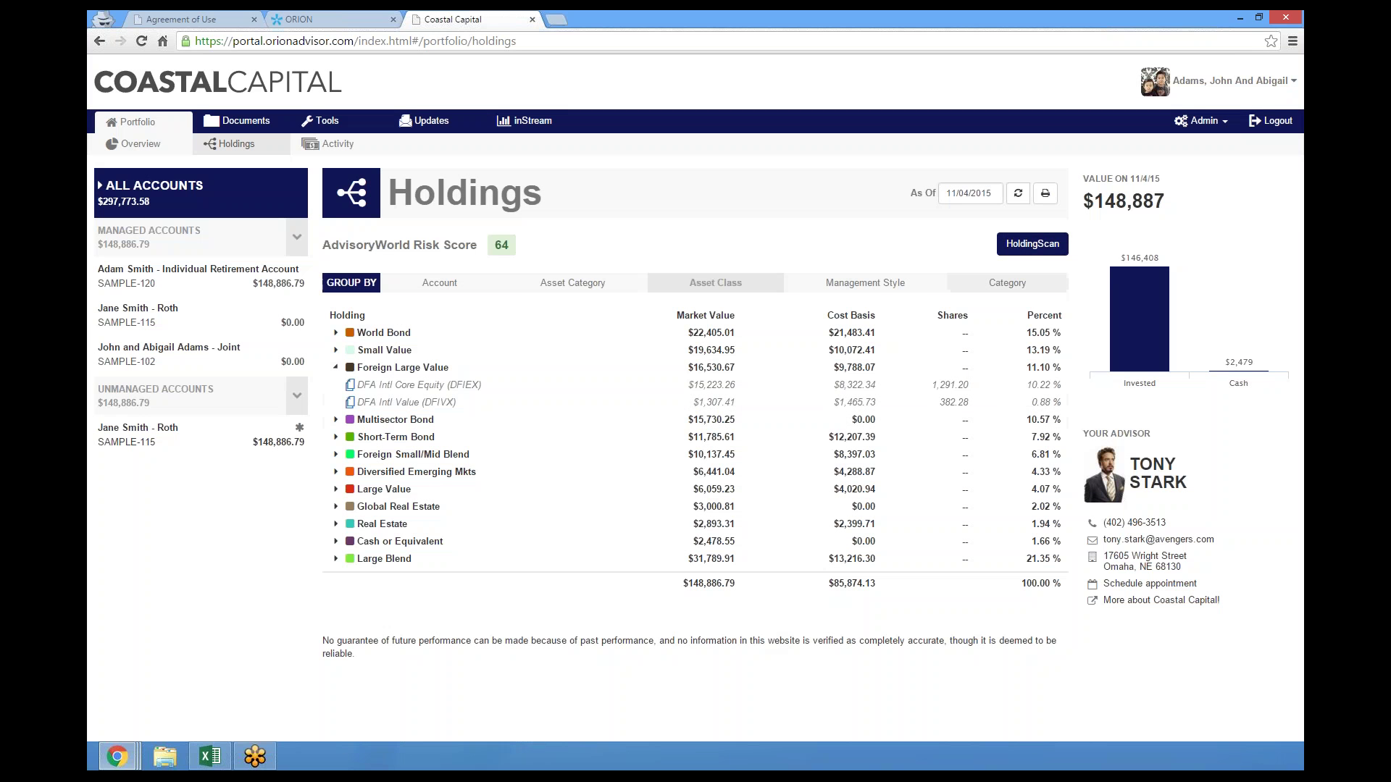
Step: Open the HoldingScan for the portfolio and examine its Macro Allocation and the slices of the Asset Class Allocation chart
left_click(1039, 248)
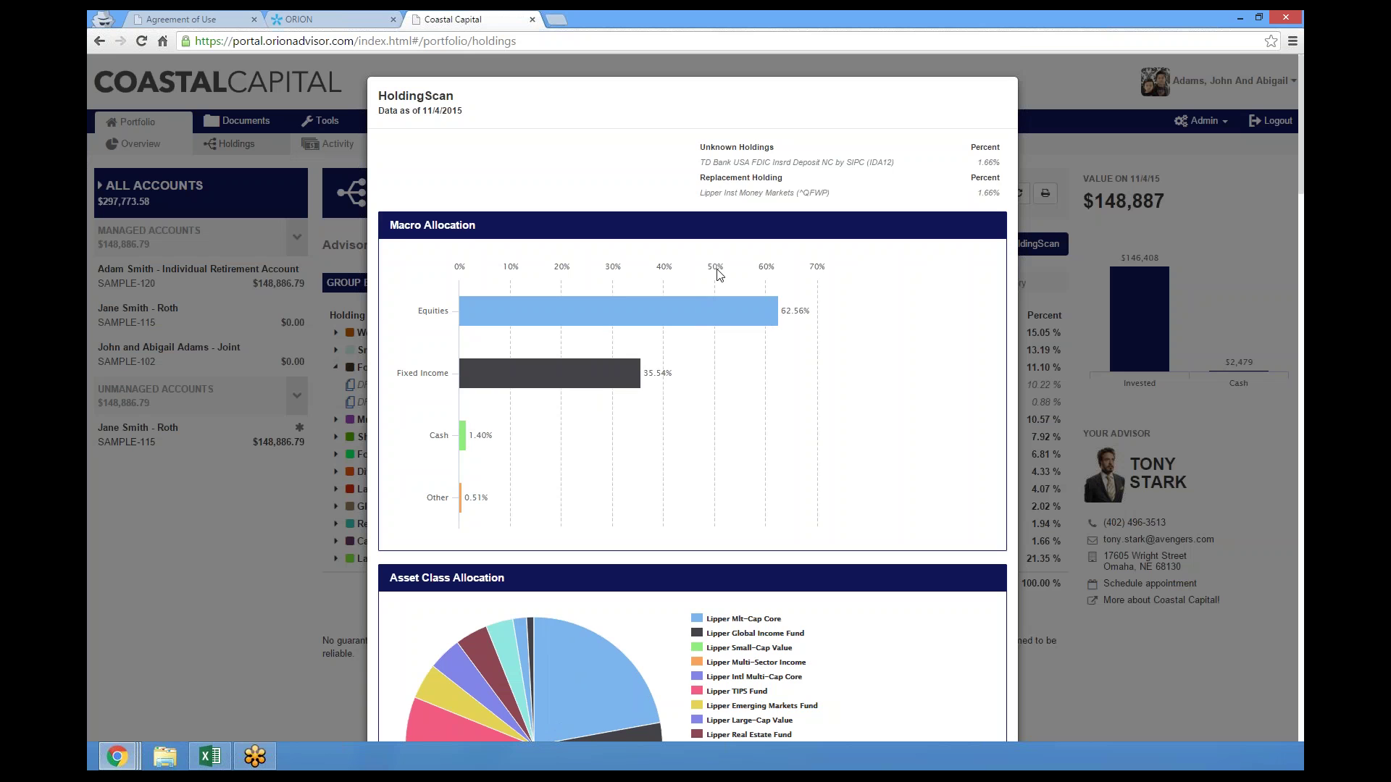
scroll(717, 274, "down", 2)
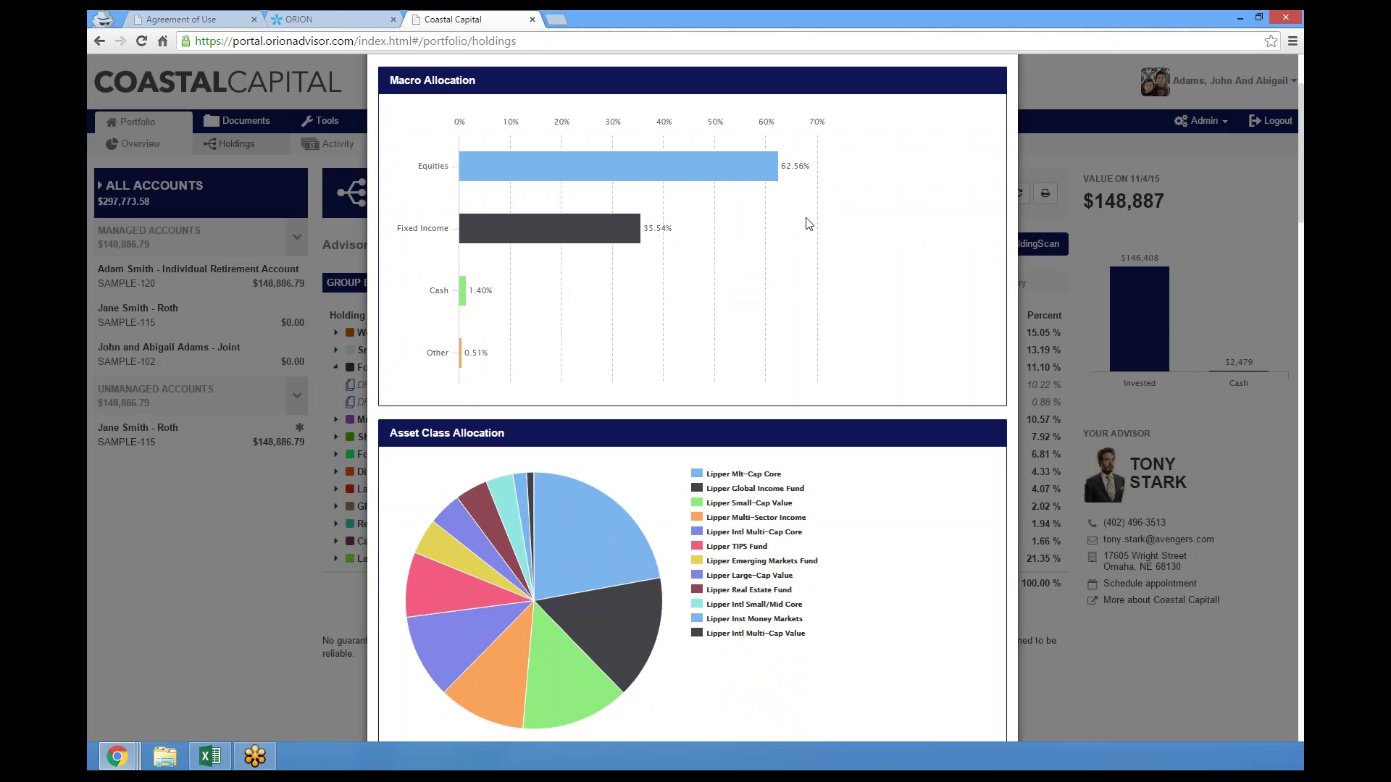
scroll(809, 223, "down", 3)
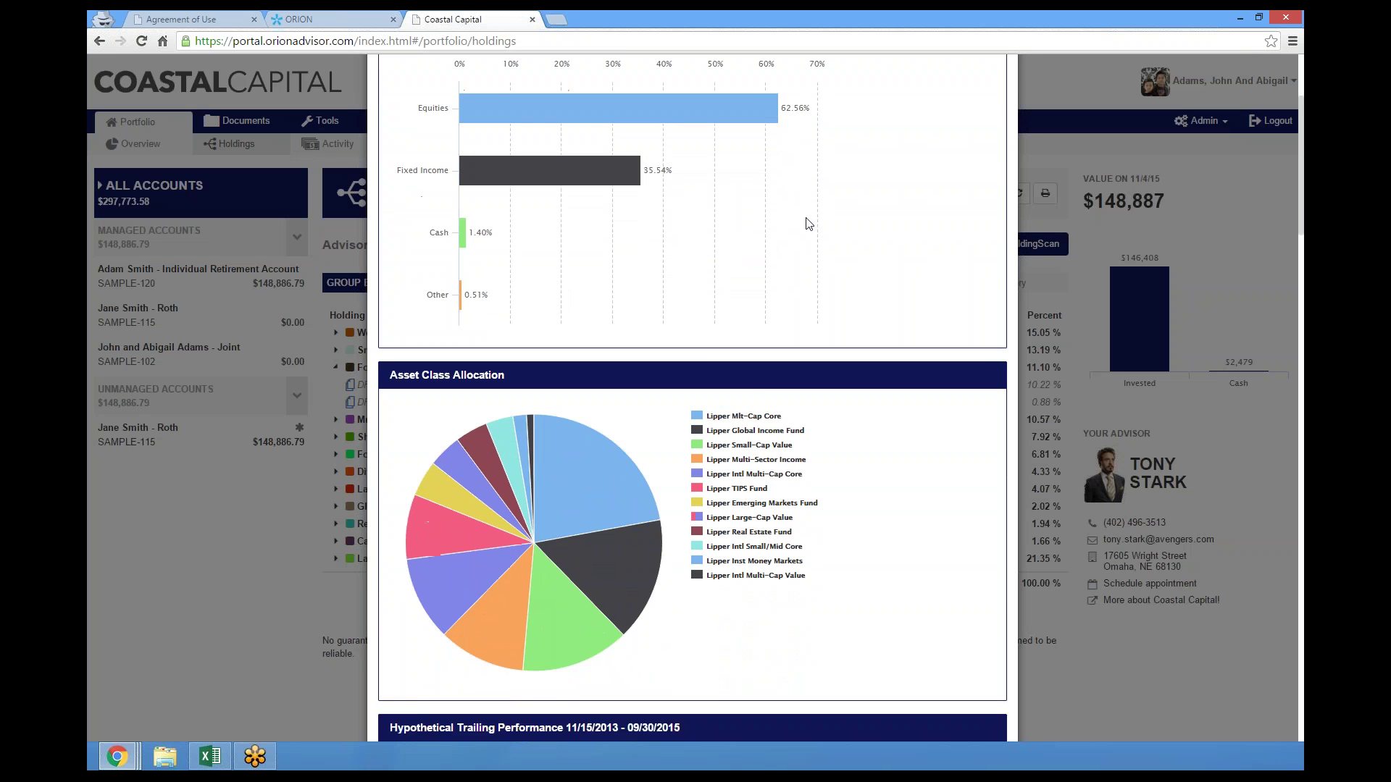
scroll(806, 223, "down", 1)
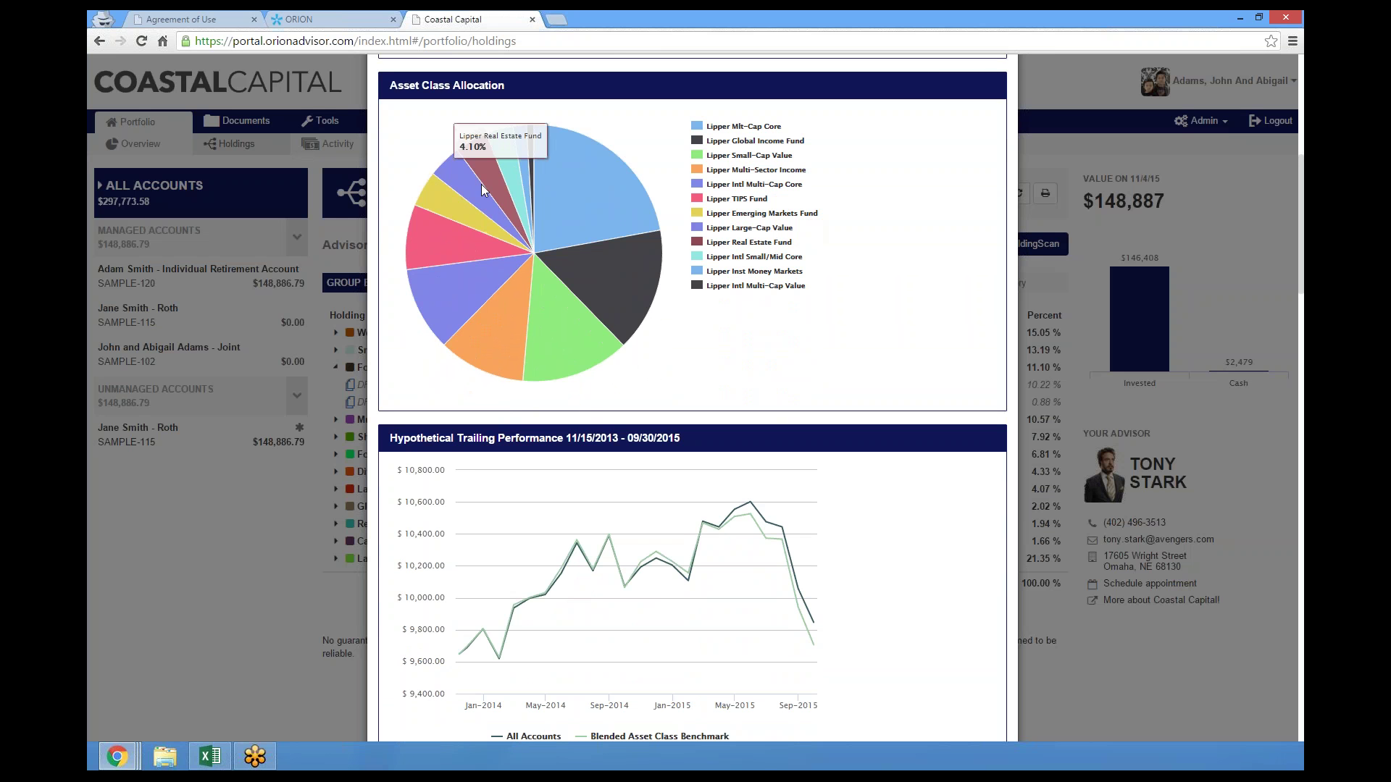
mouse_move(528, 189)
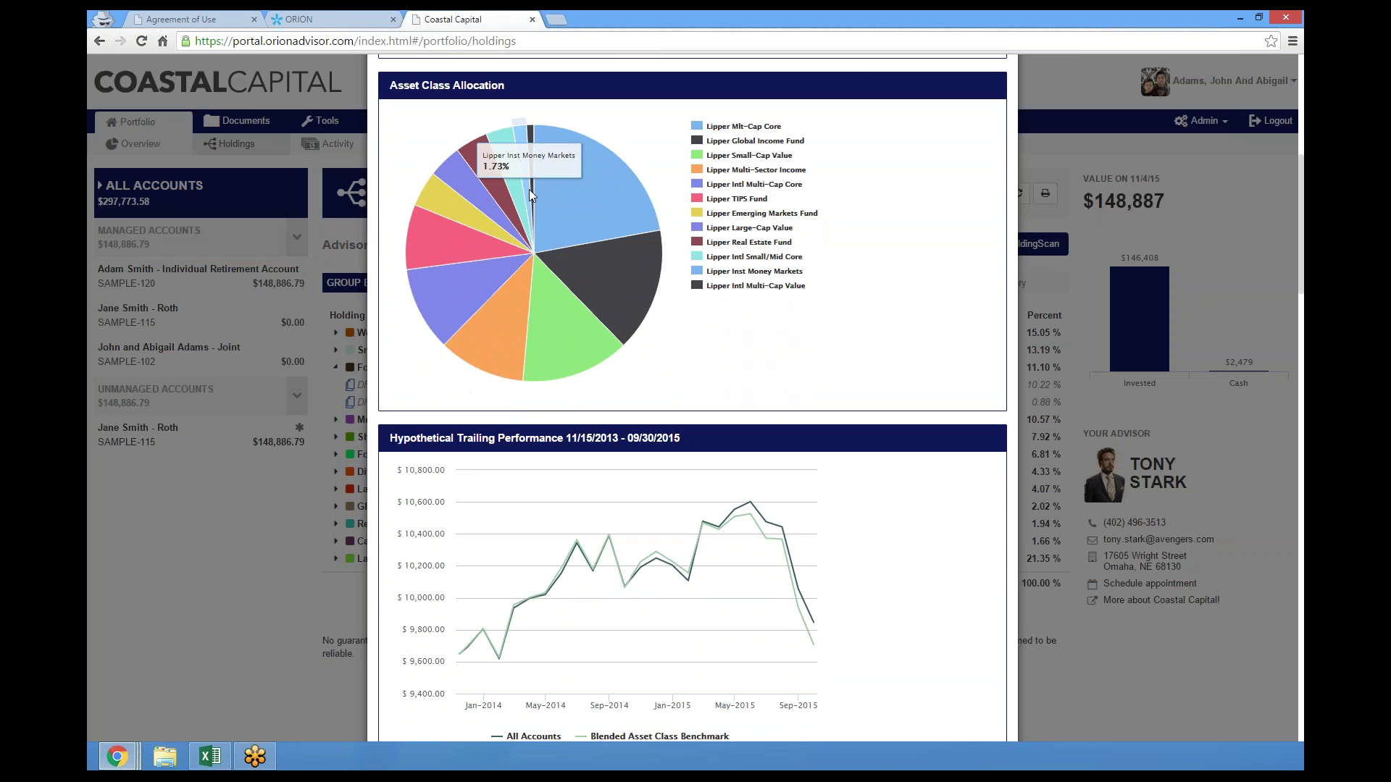
Step: Review the HoldingScan from Hypothetical Trailing Performance and Risk vs. Return through the Top 10 Equity Holdings, and close it
scroll(529, 189, "down", 4)
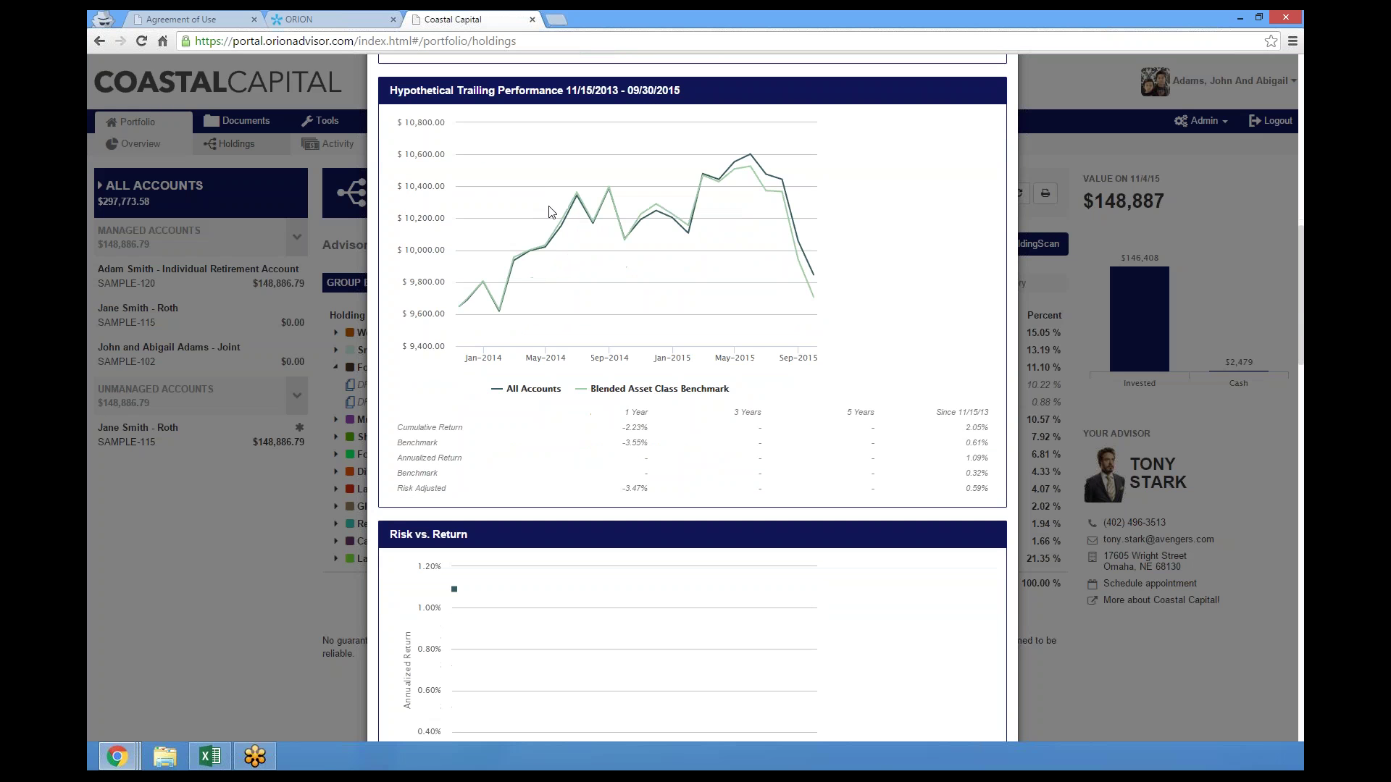
mouse_move(753, 180)
scroll(864, 268, "down", 5)
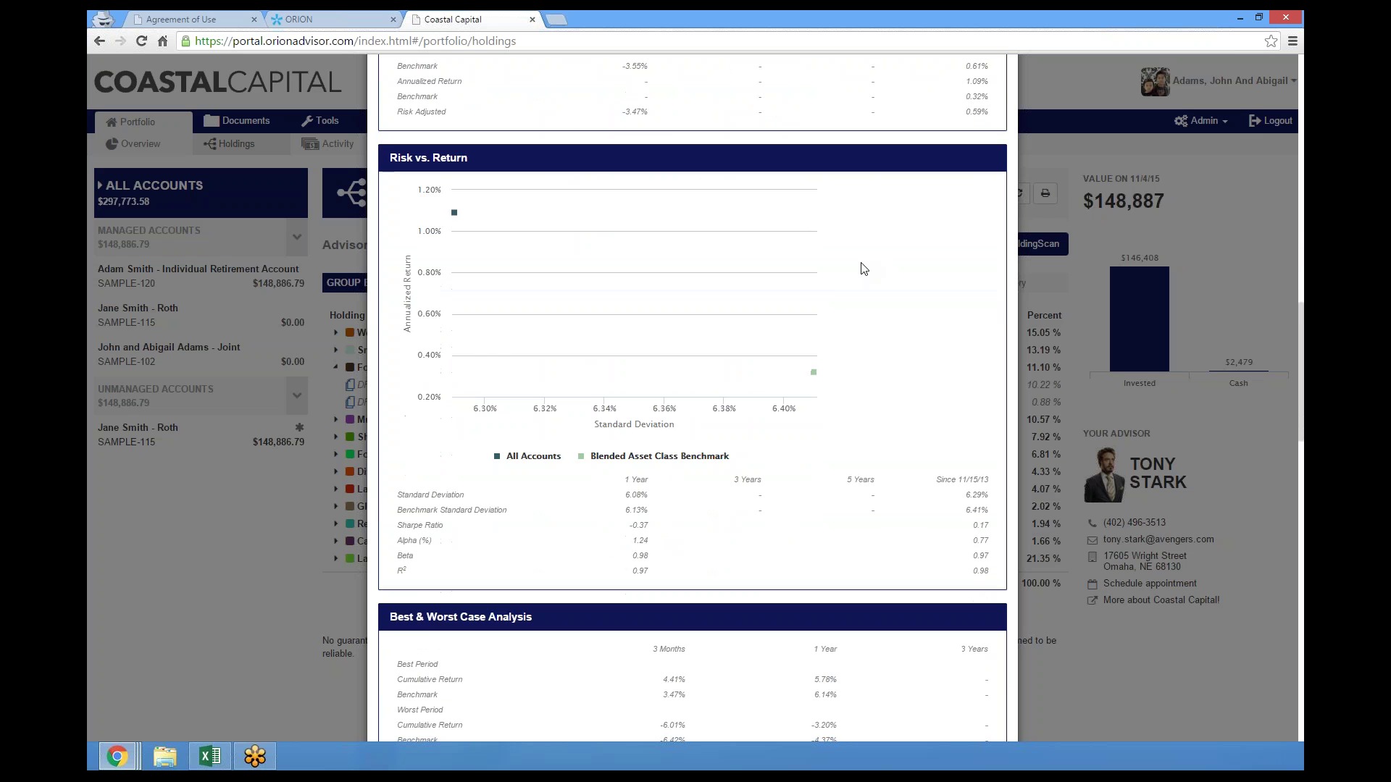
scroll(863, 268, "down", 1)
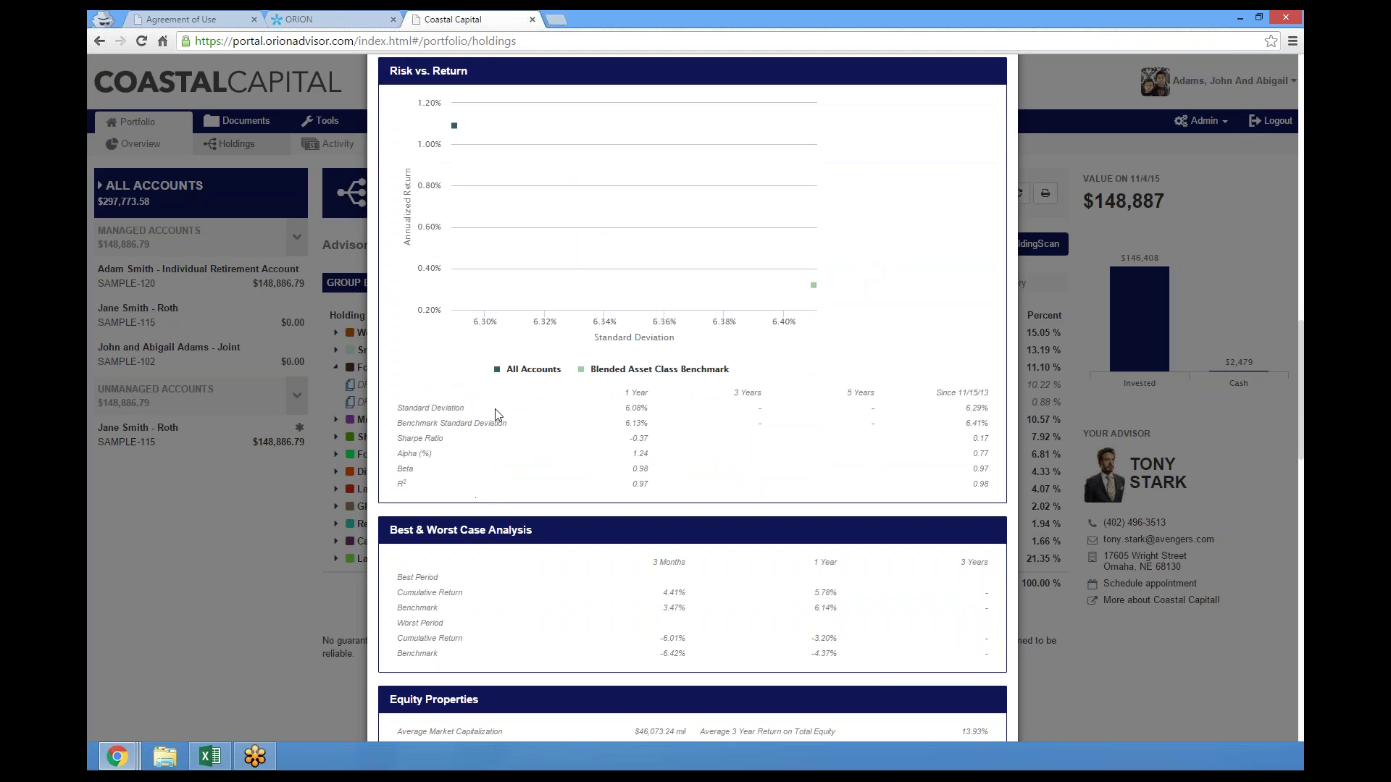
scroll(423, 476, "down", 2)
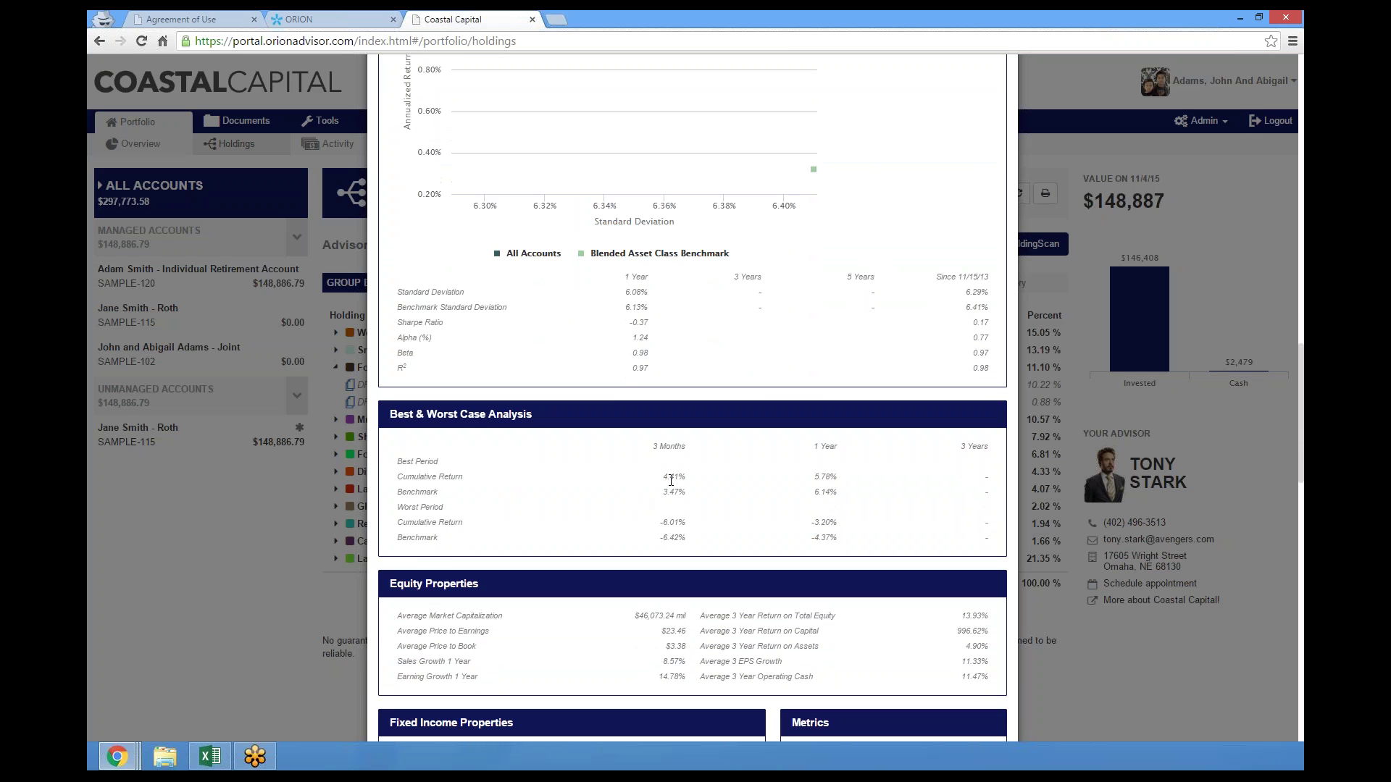
scroll(944, 482, "down", 6)
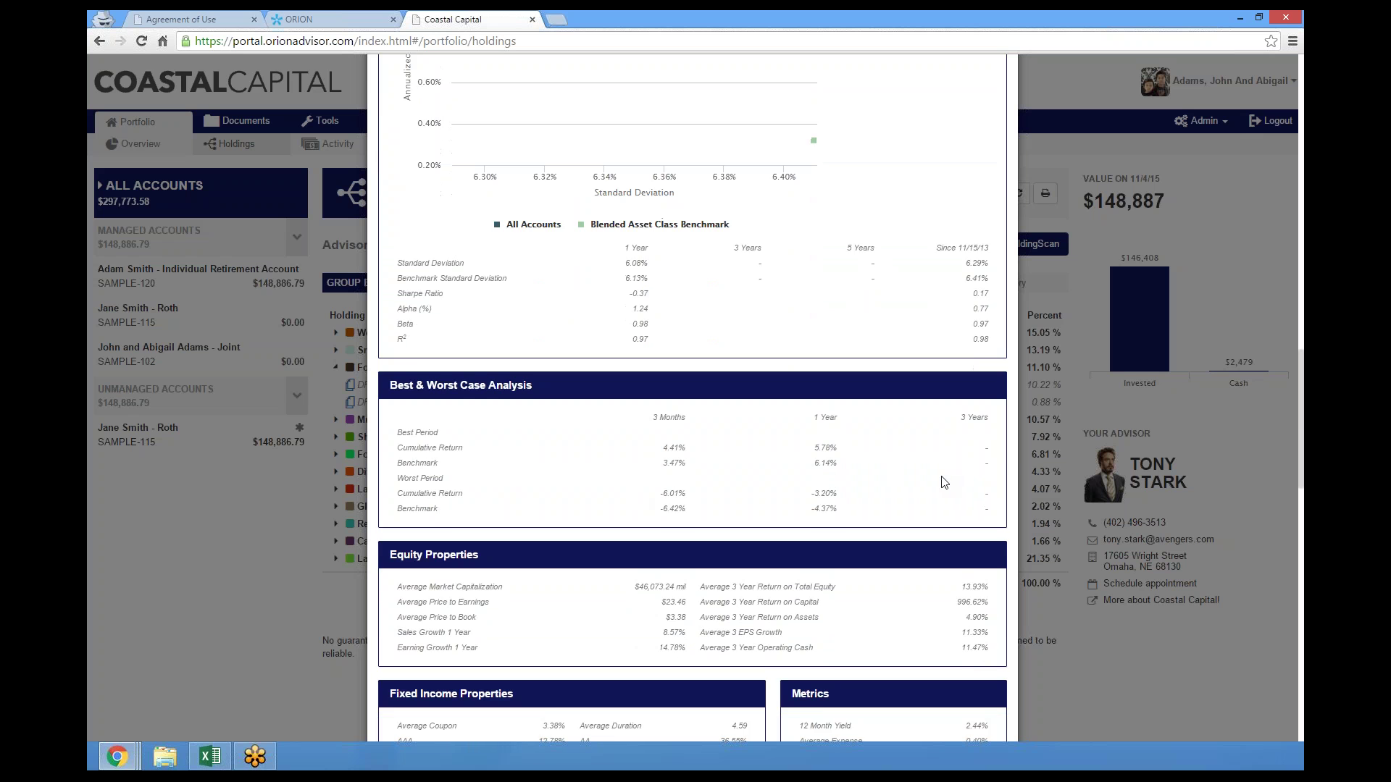
scroll(944, 482, "down", 1)
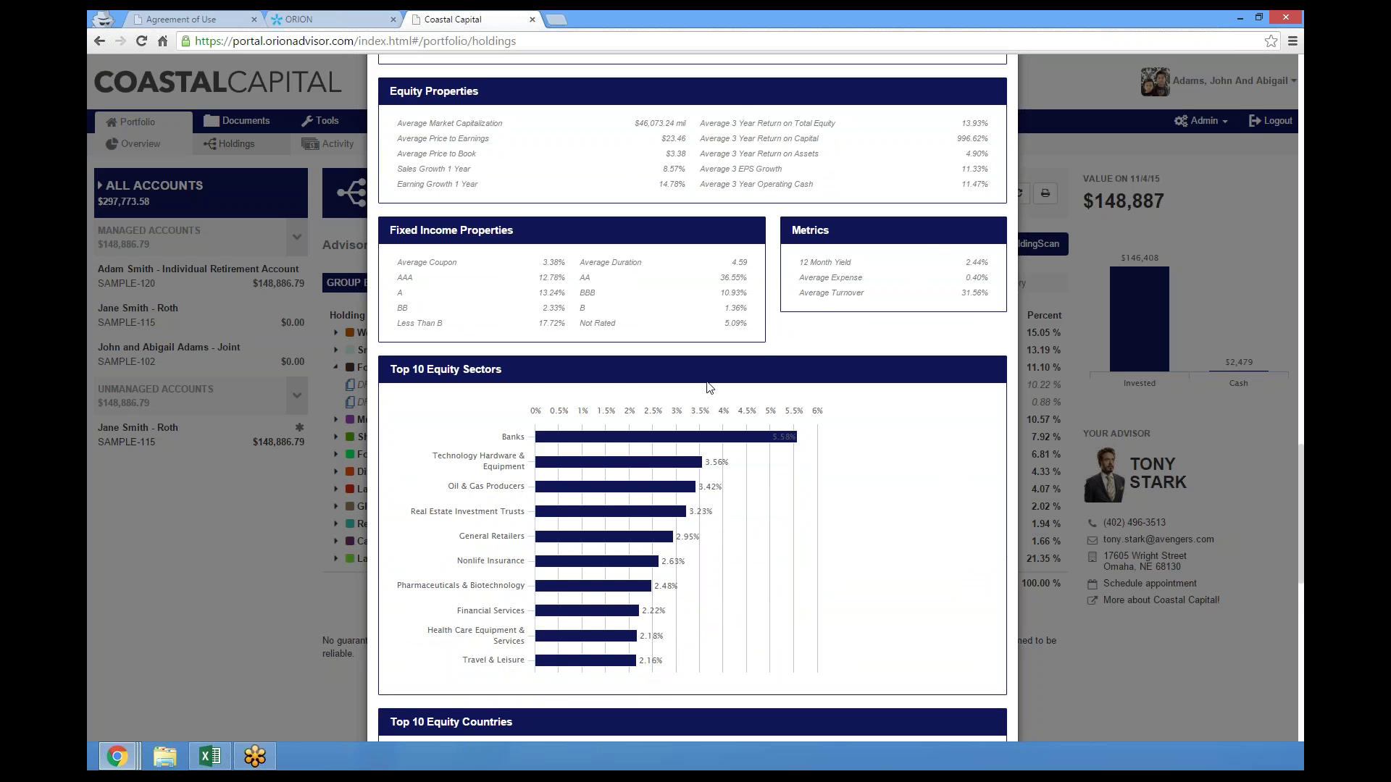
scroll(708, 387, "down", 2)
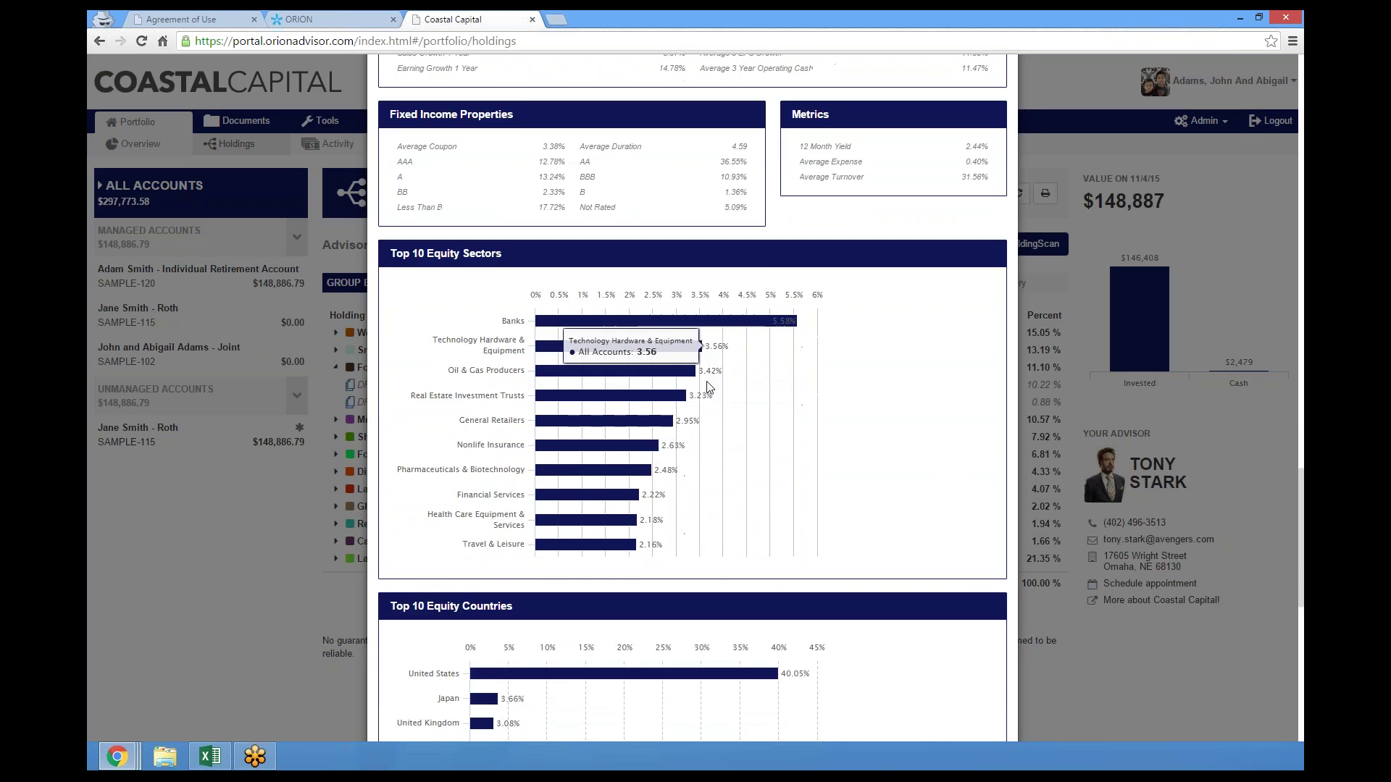
scroll(708, 387, "down", 5)
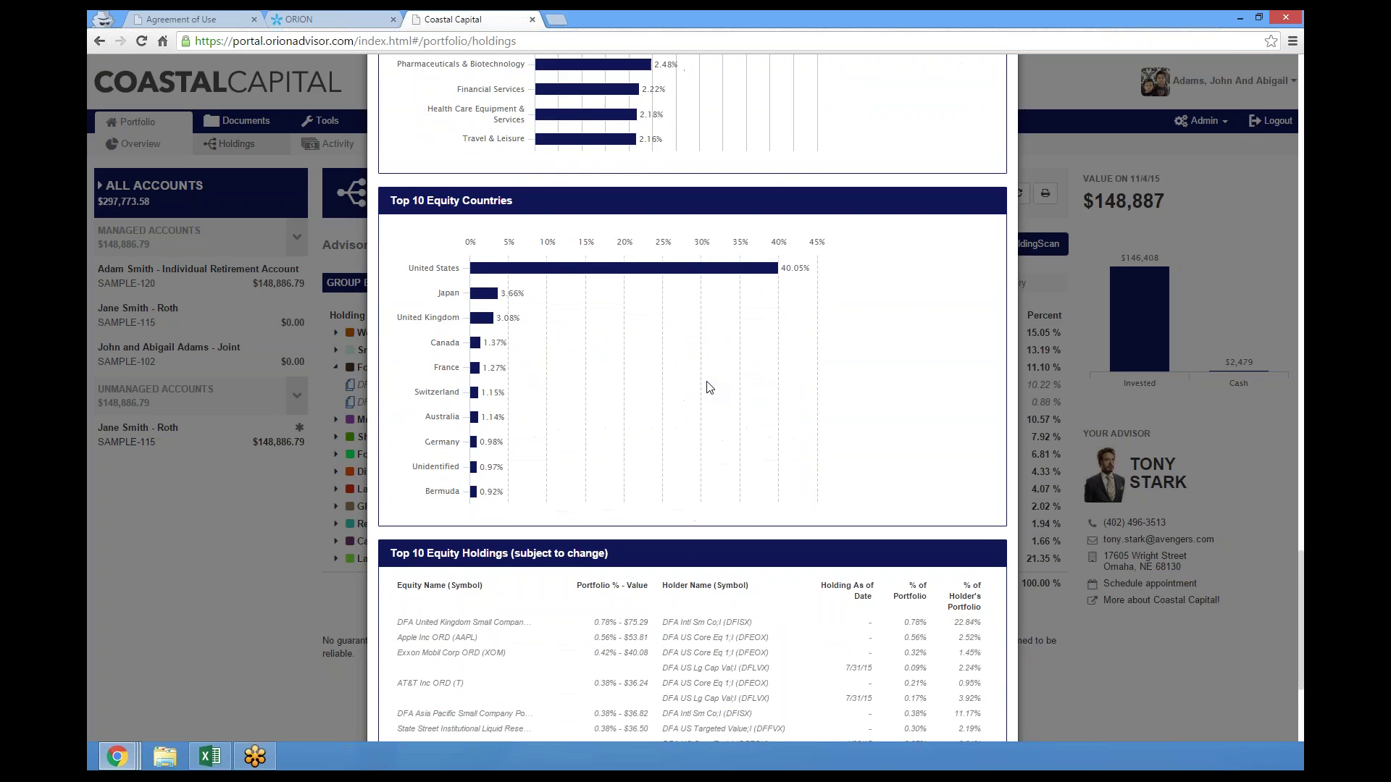
scroll(708, 388, "down", 2)
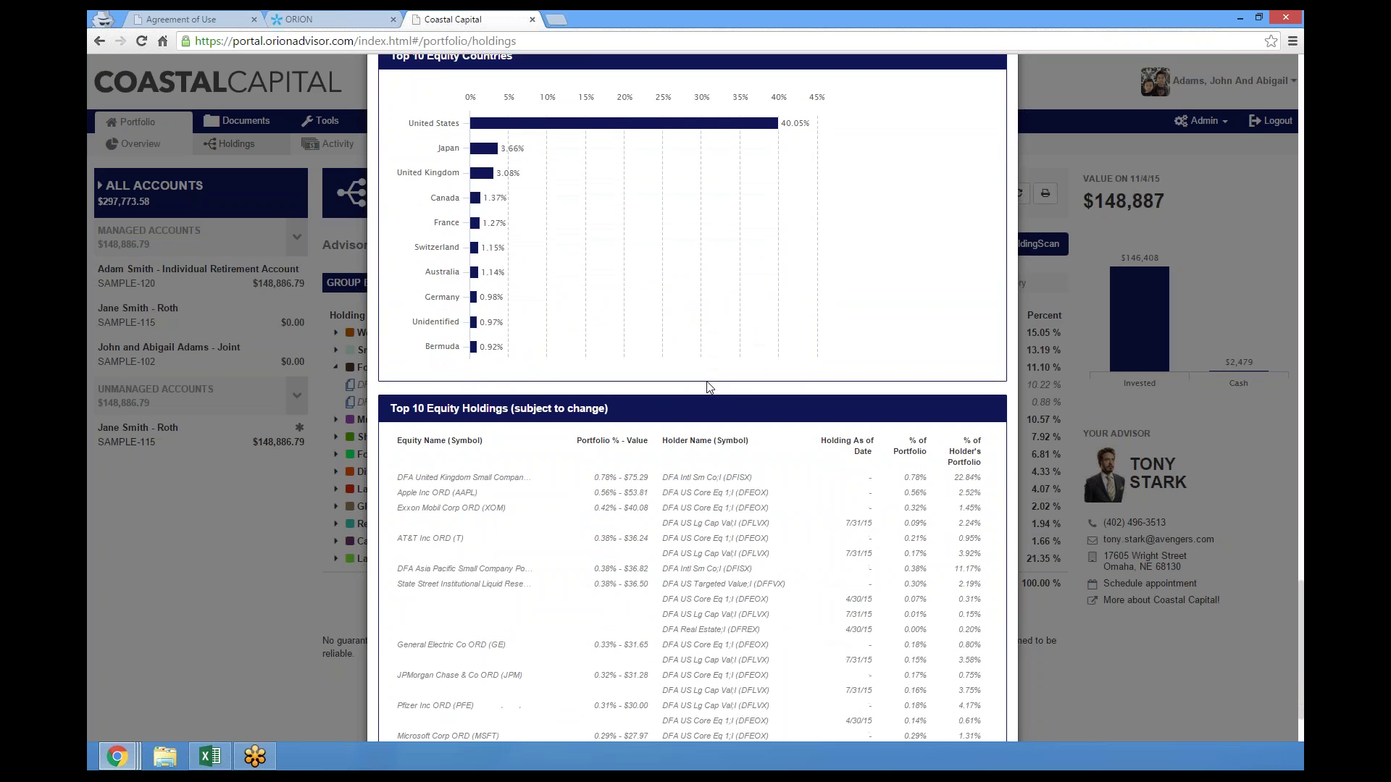
scroll(709, 388, "down", 2)
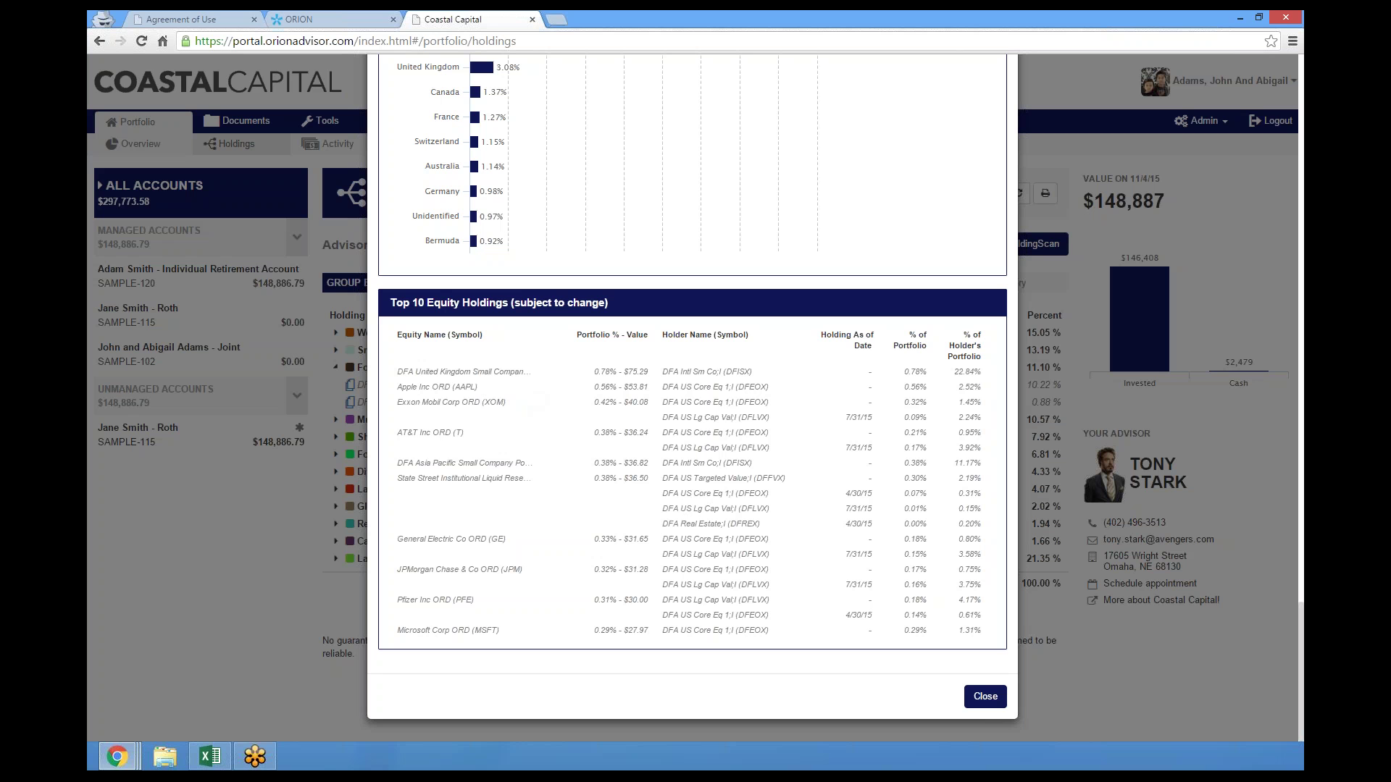
key("Escape")
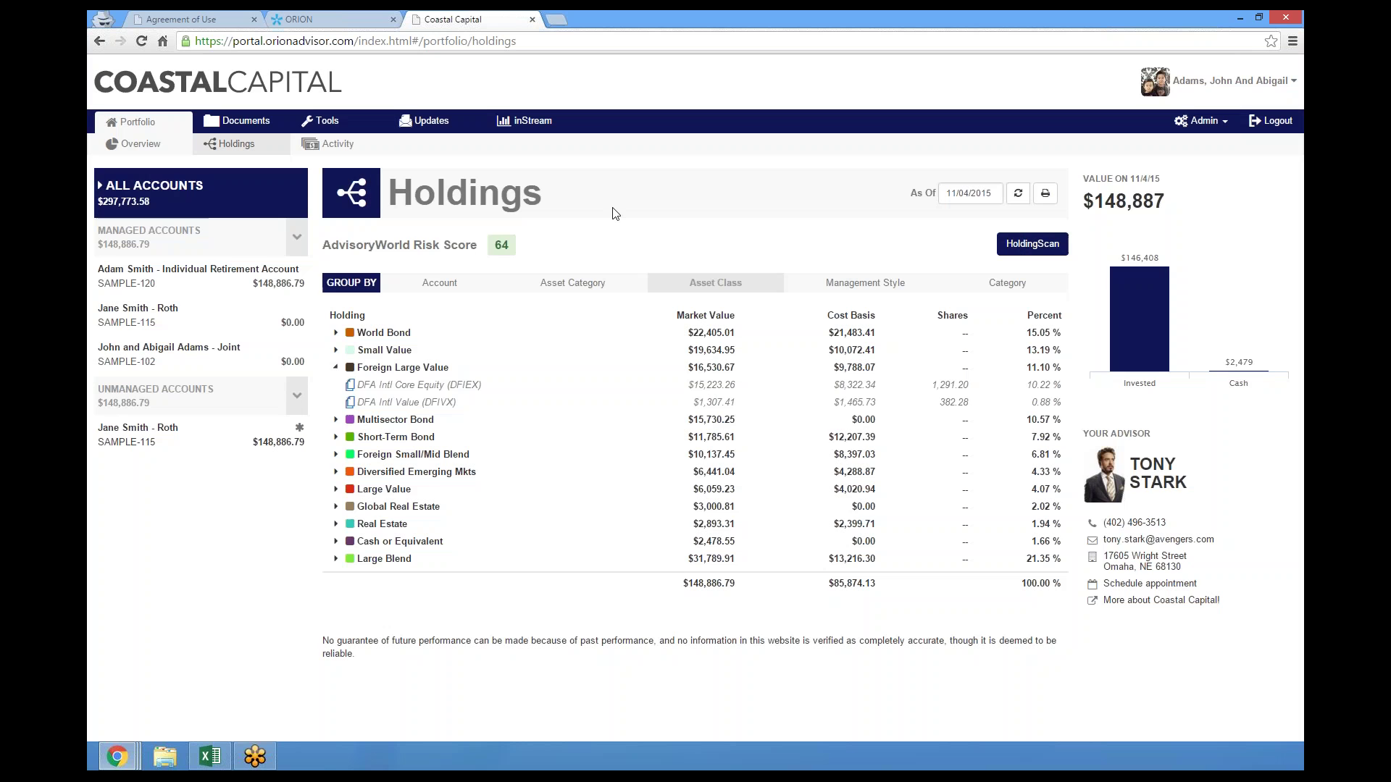
Step: Close the client portal, return to the Orion apps and start a new custom report in the report builder
left_click(533, 19)
left_click(1275, 331)
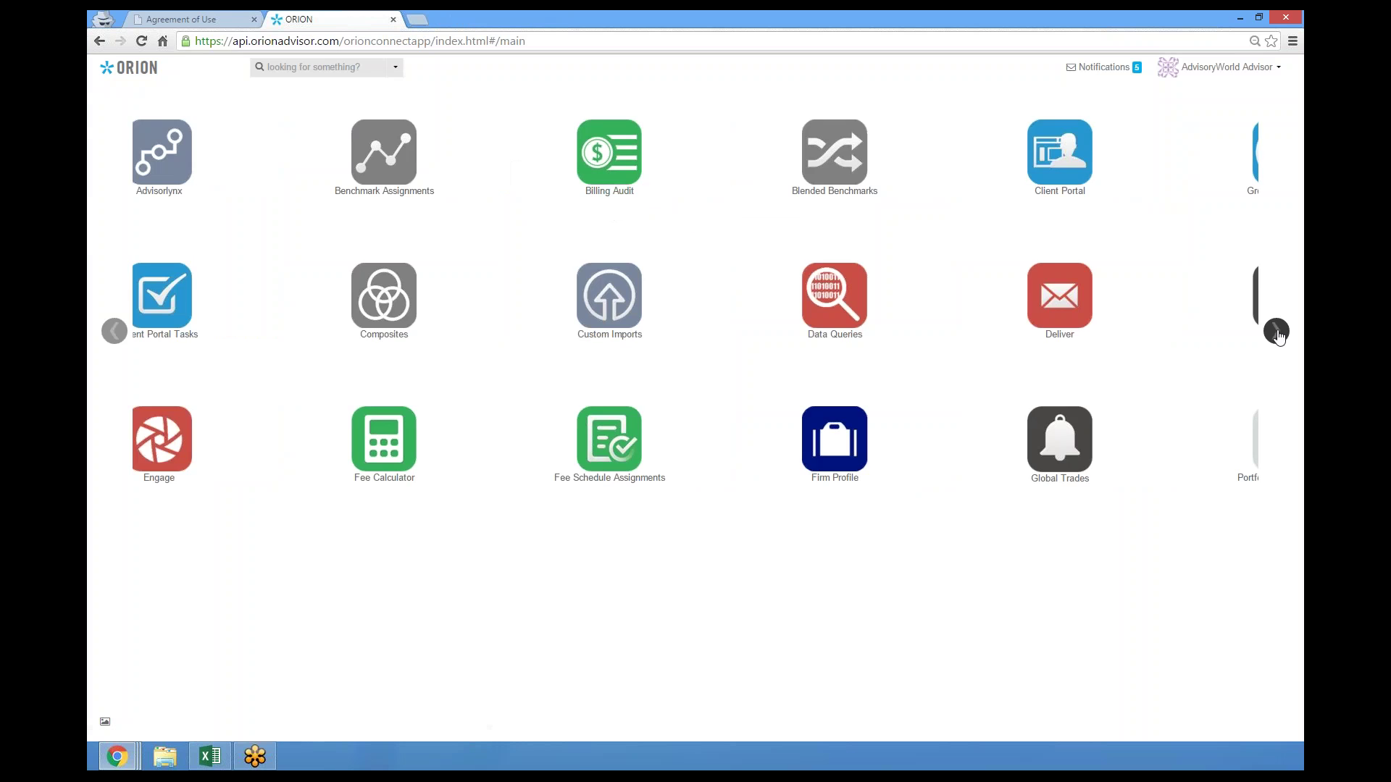
left_click(1152, 450)
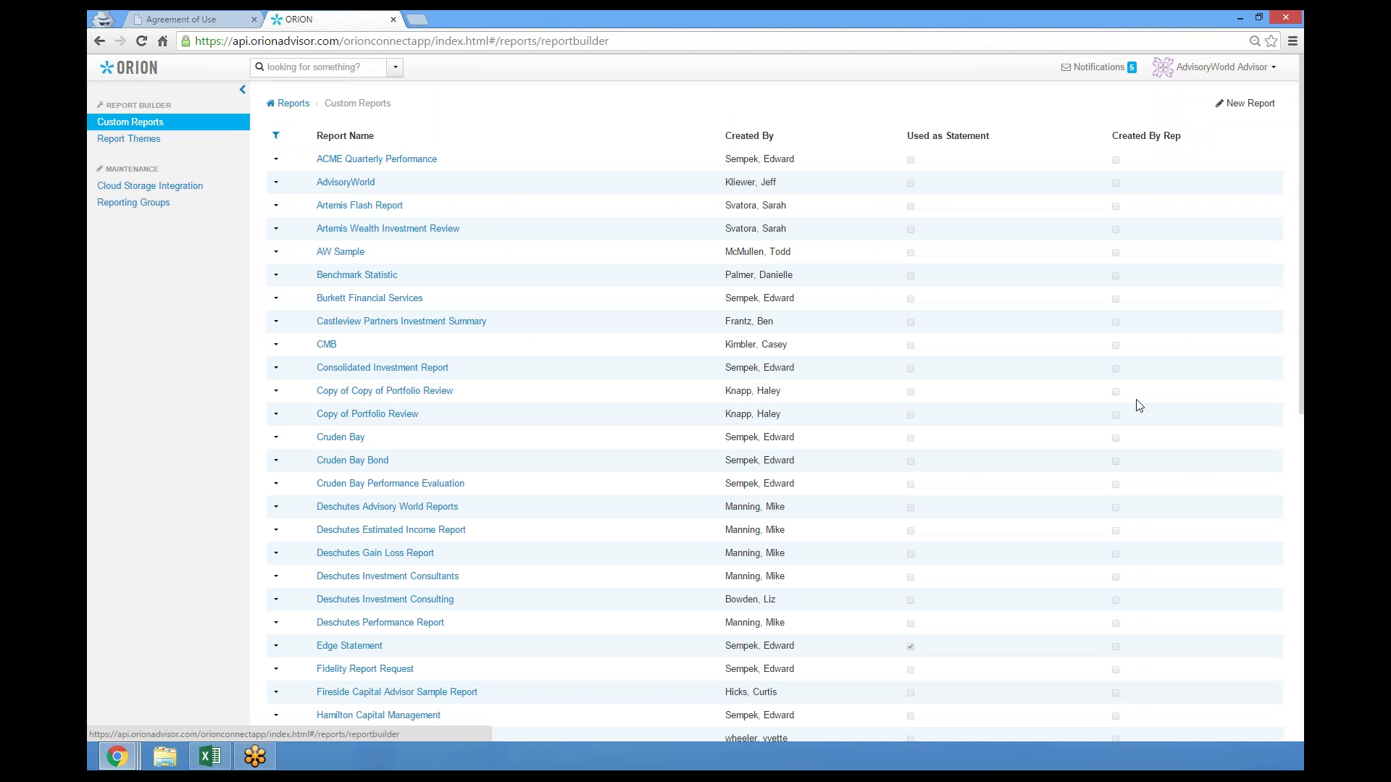
left_click(1244, 103)
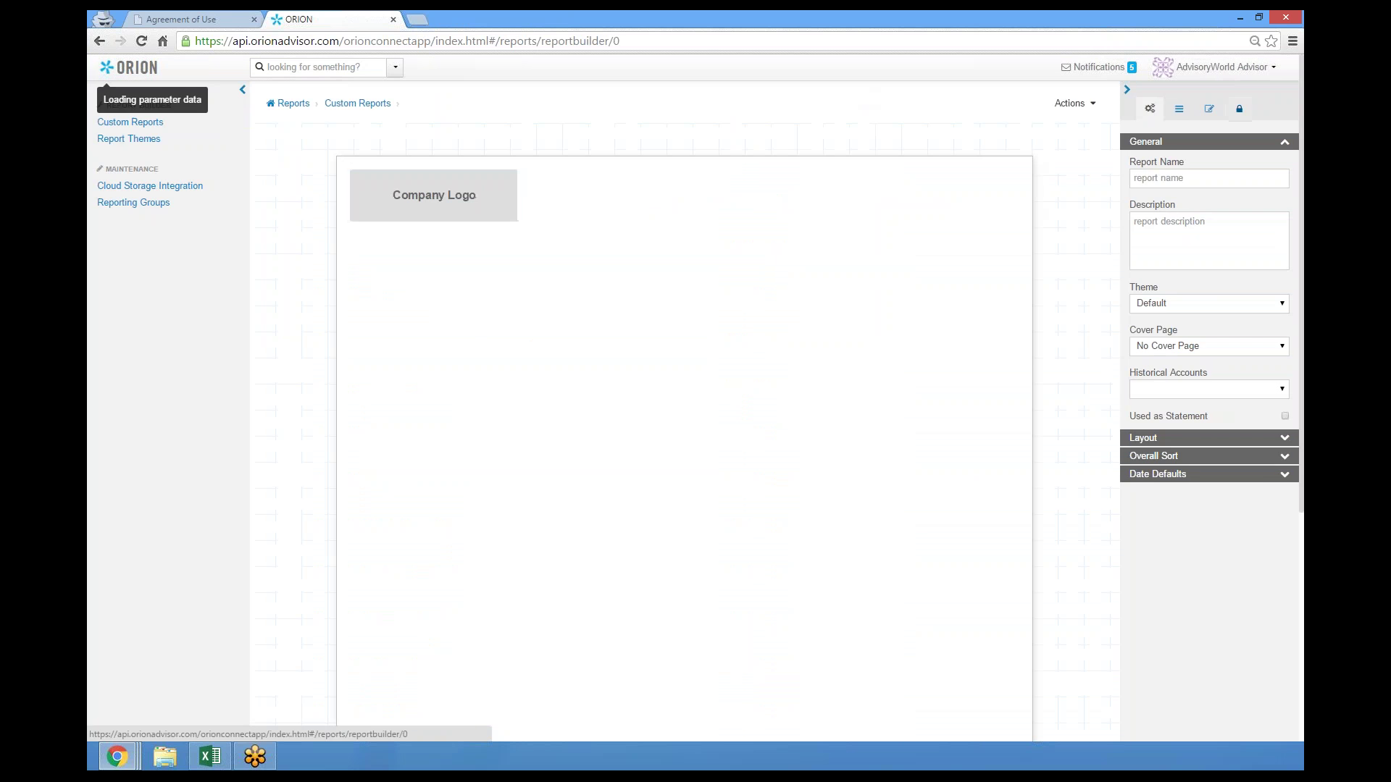
Step: Add the AdvisoryWorld HoldingScan sections for Macro Allocation and Top 10 Equity Holdings to the new report
left_click(1180, 110)
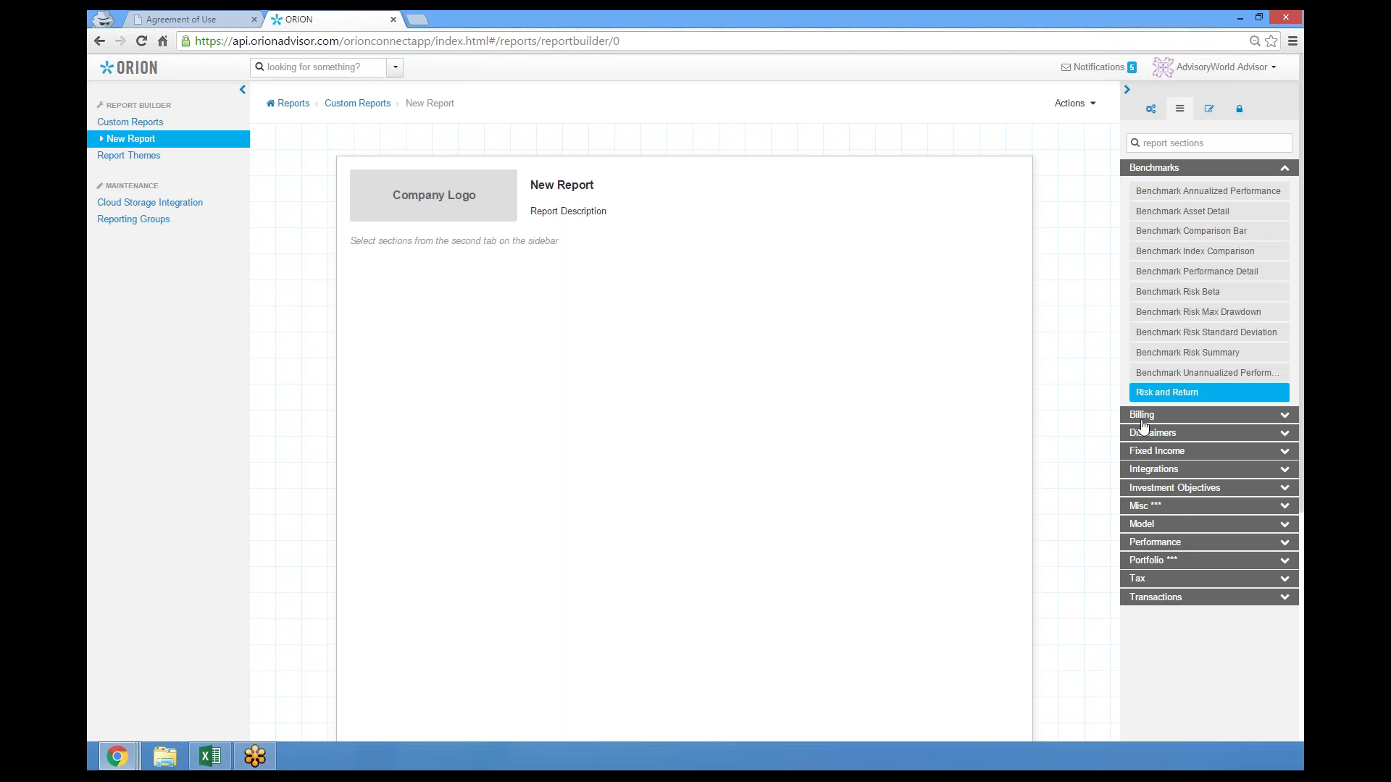
left_click(1178, 475)
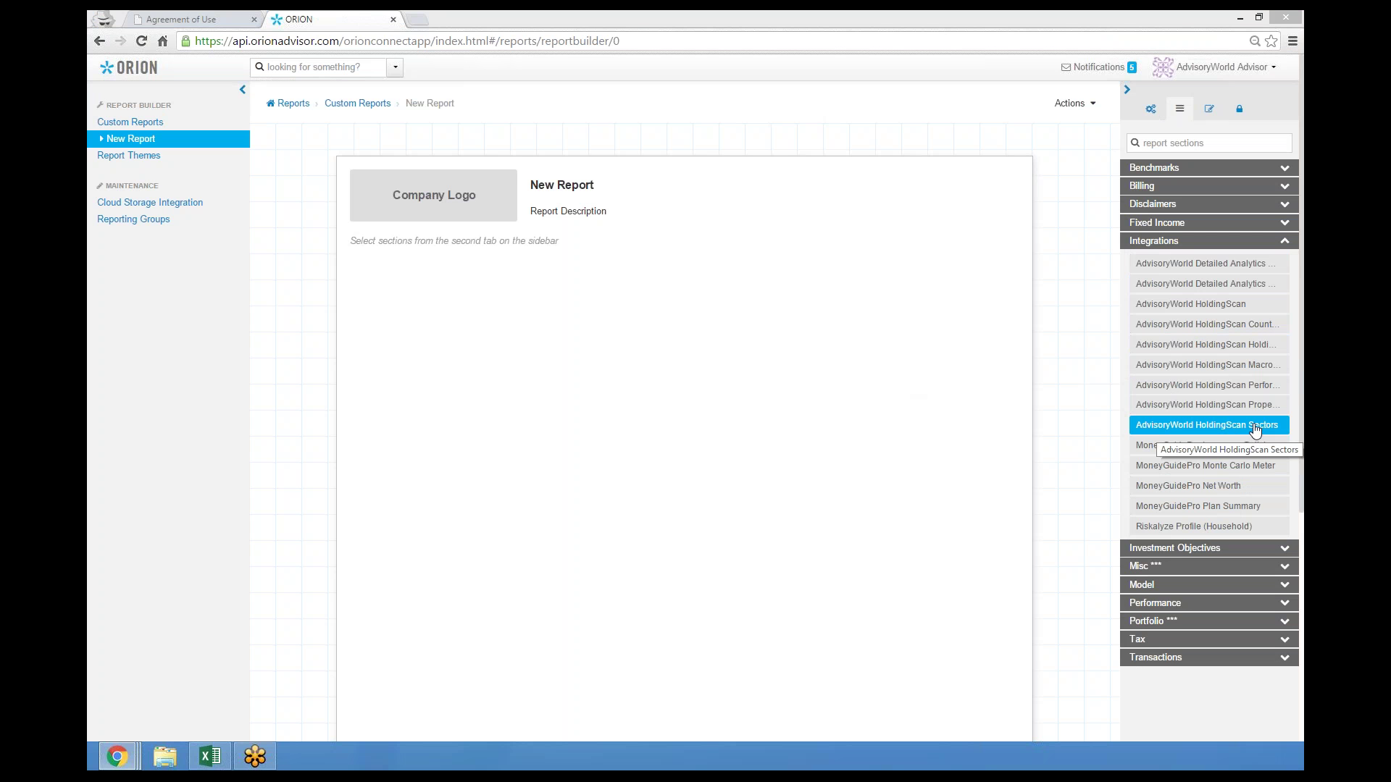
left_click(1231, 373)
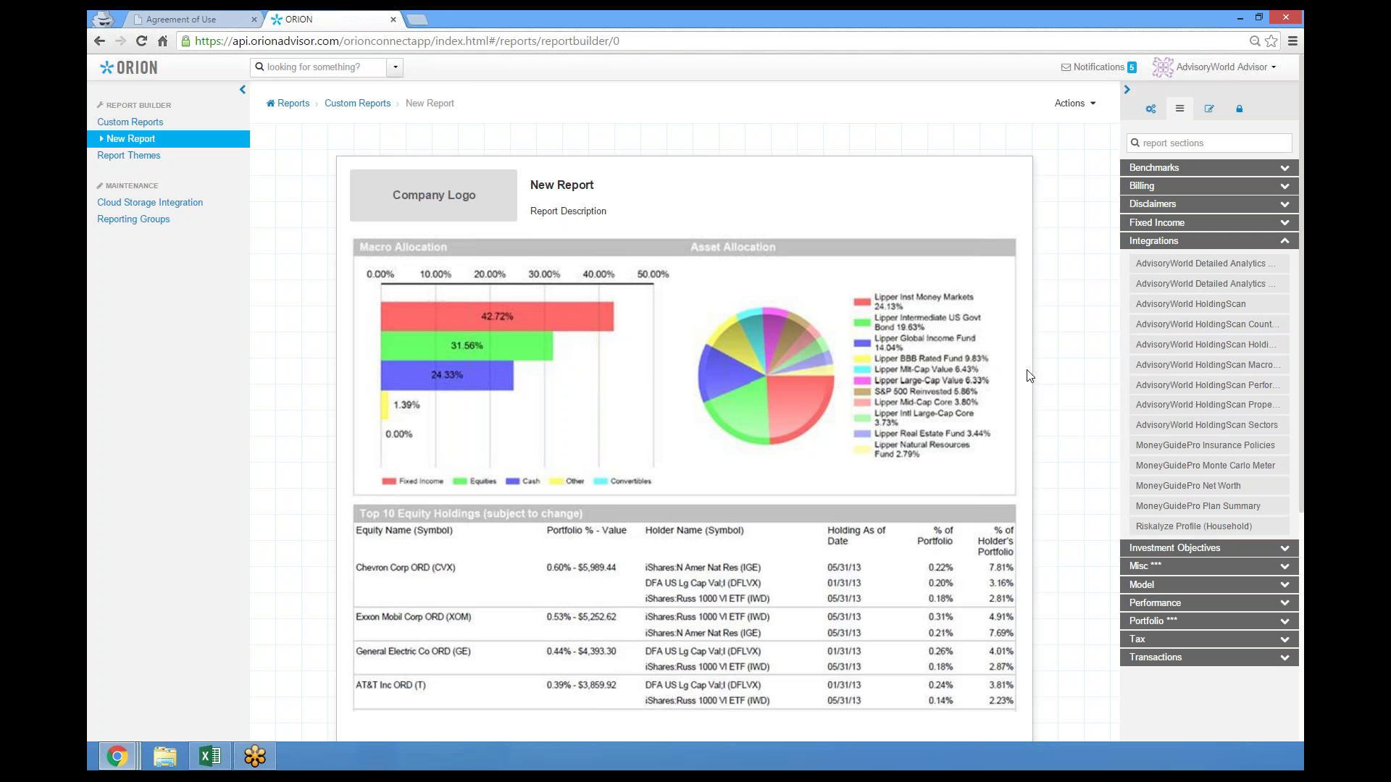
Step: Add the Account Performance section below the HoldingScan content and look over the report layout
left_click(1177, 602)
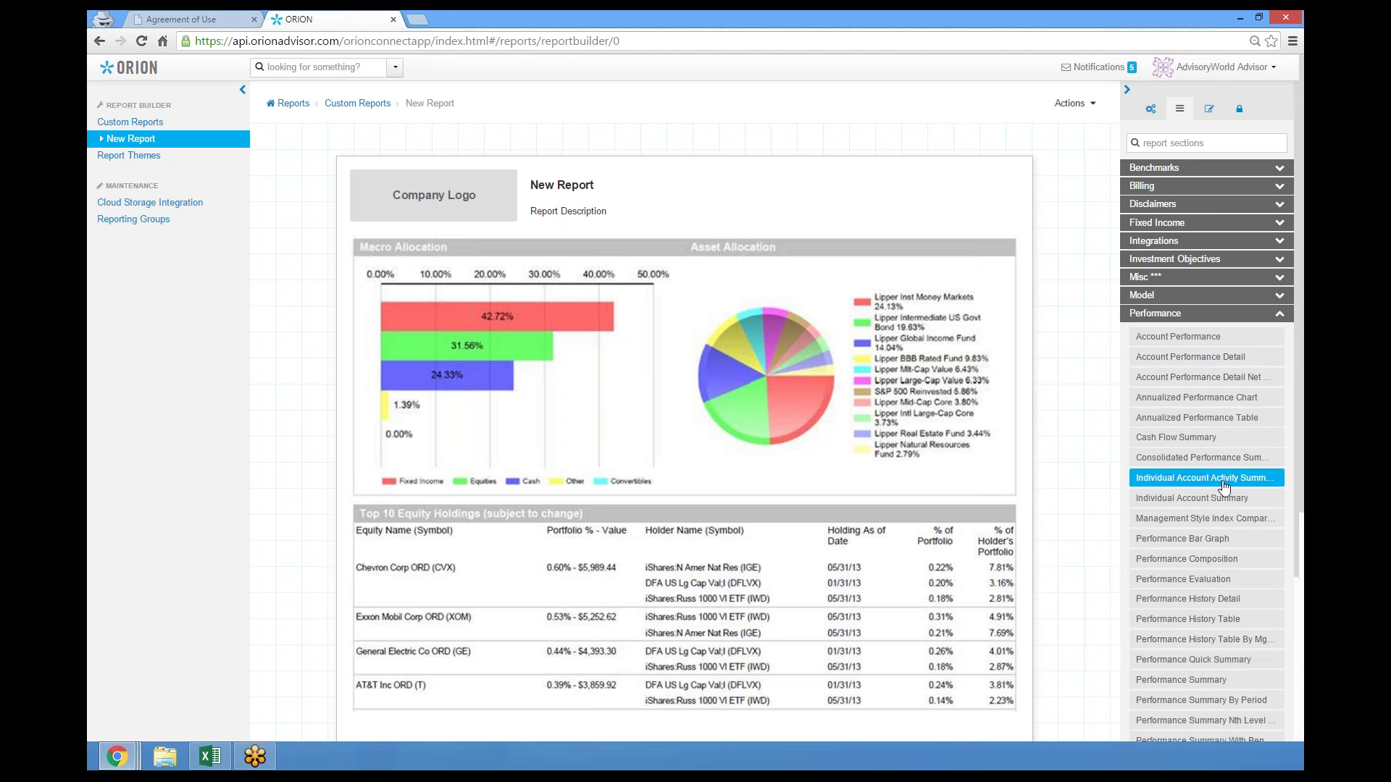
left_click(1204, 339)
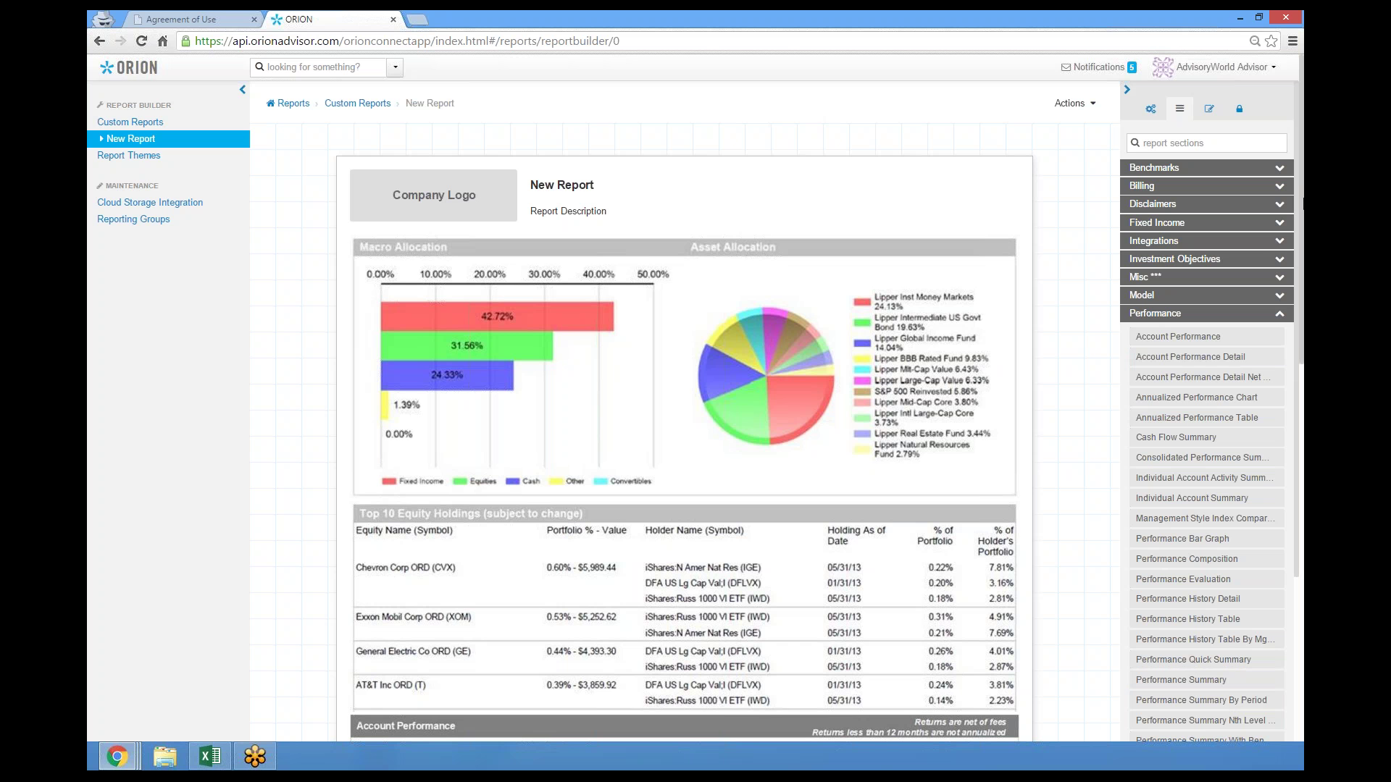
left_click_drag(1302, 199, 1283, 655)
left_click_drag(1296, 507, 1293, 169)
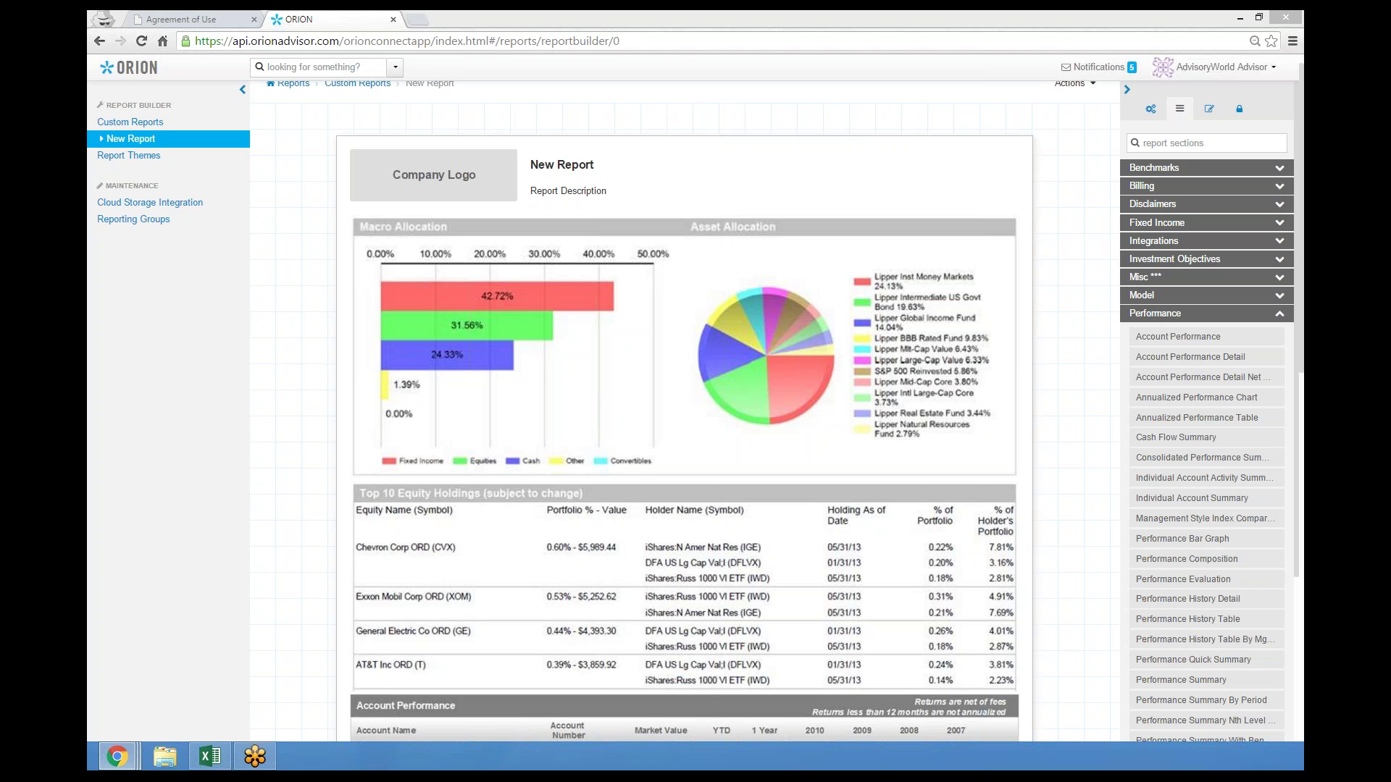
Step: Switch to the AdvisoryWorld site and log in as an advisor with the login name and account password
left_click(164, 17)
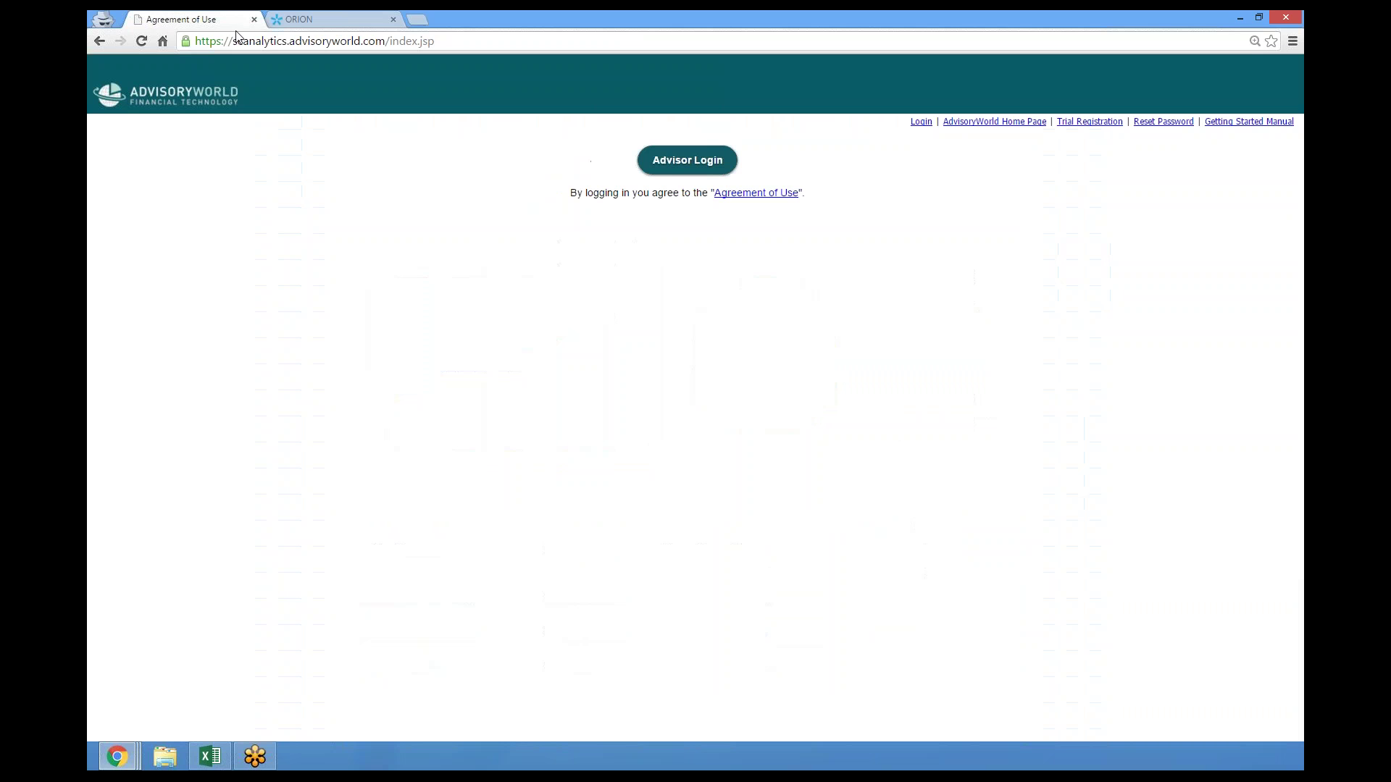
left_click(668, 162)
type("aw1001")
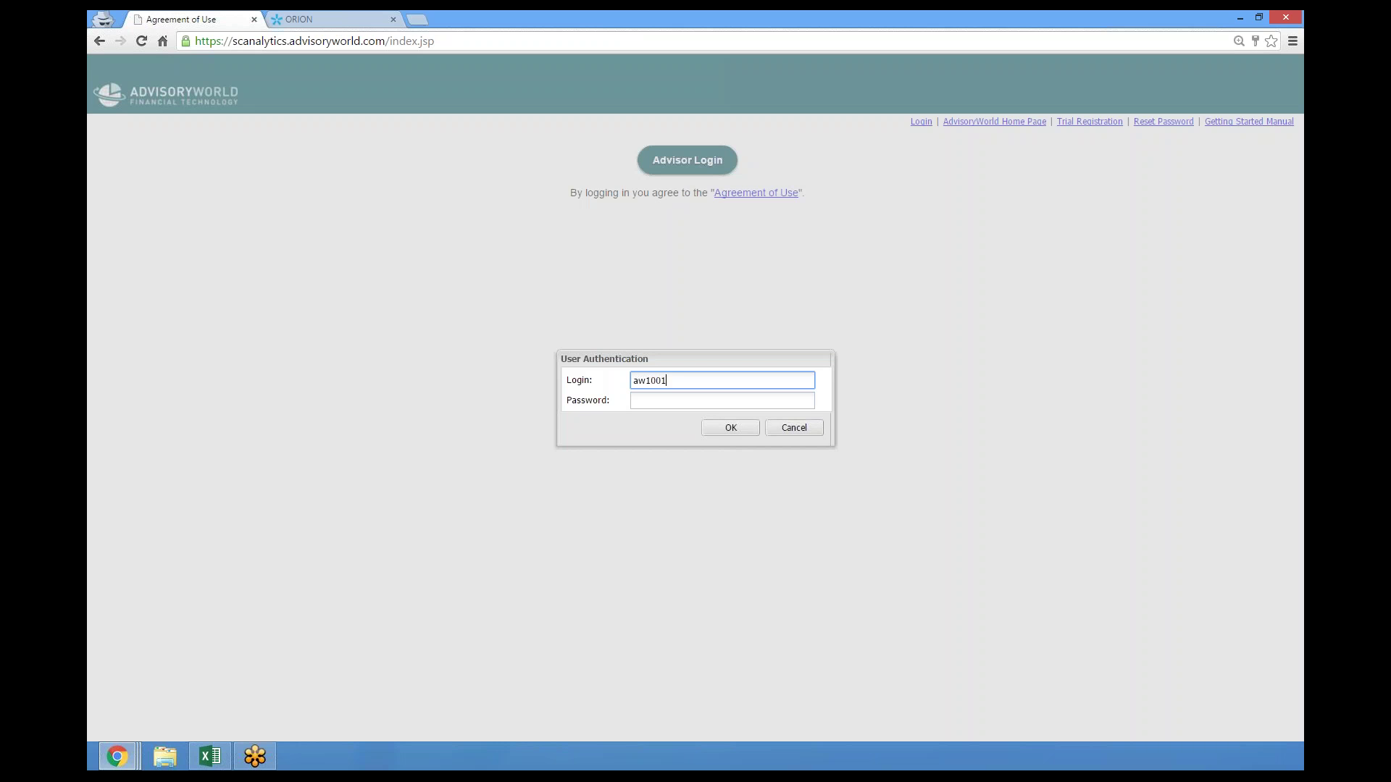
key("Tab")
type("******")
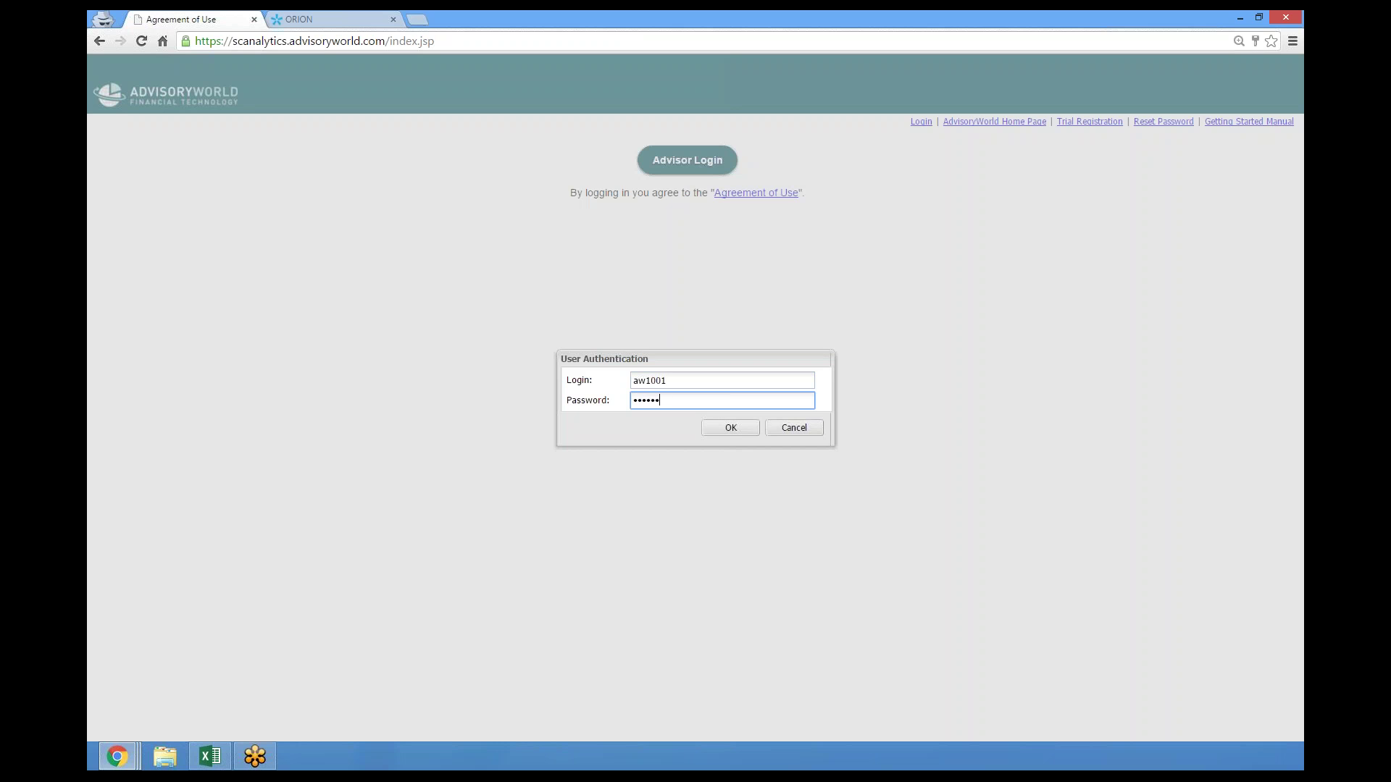
type("***")
key("Return")
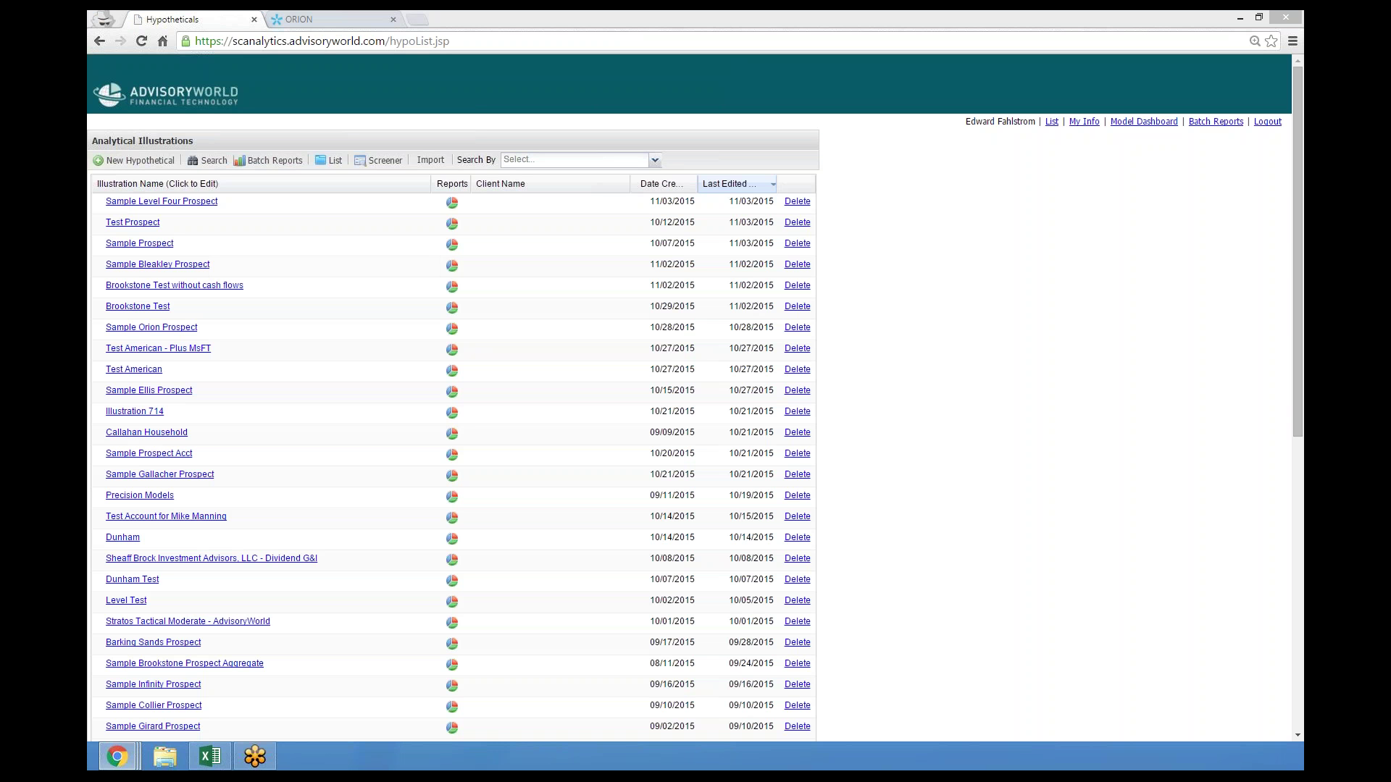
Step: Try to import households with Orion as the import source, and cancel the household selection
left_click(432, 161)
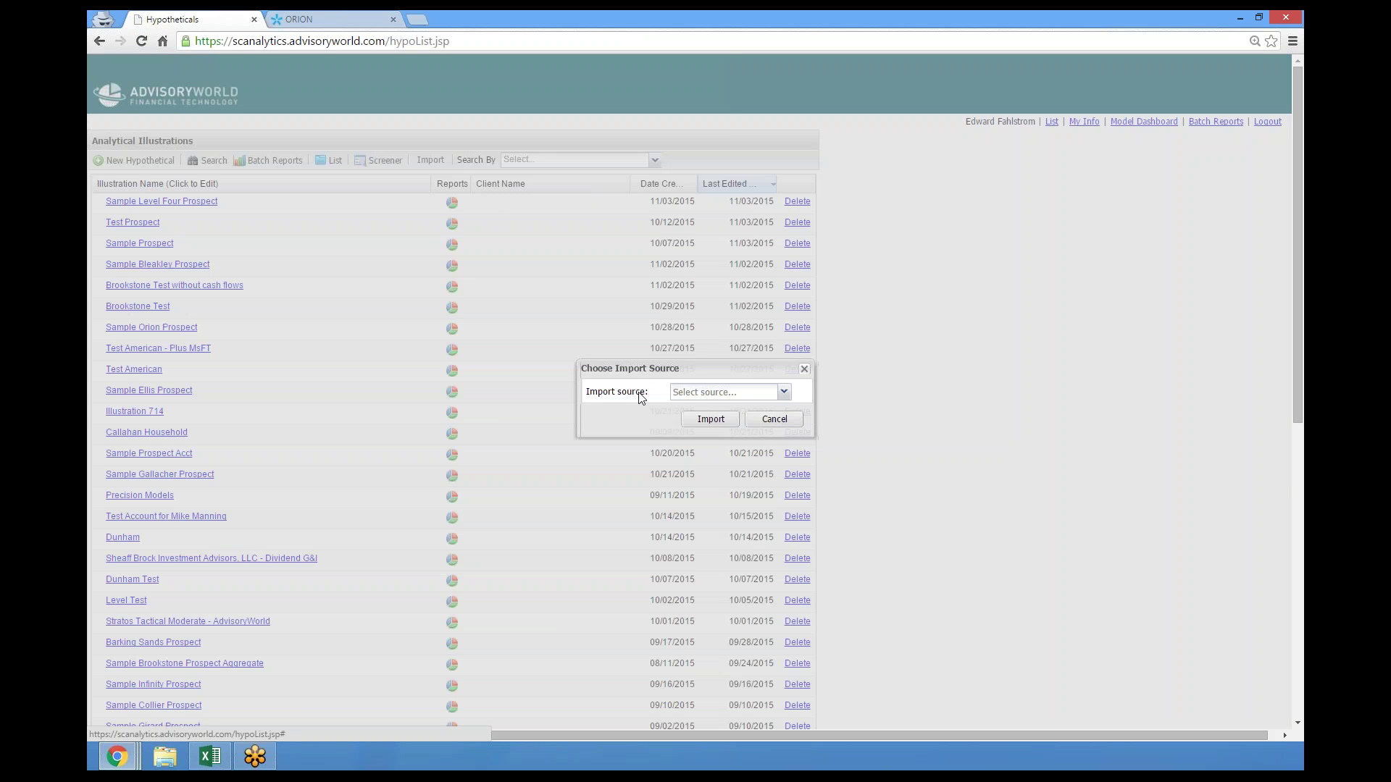
left_click(755, 399)
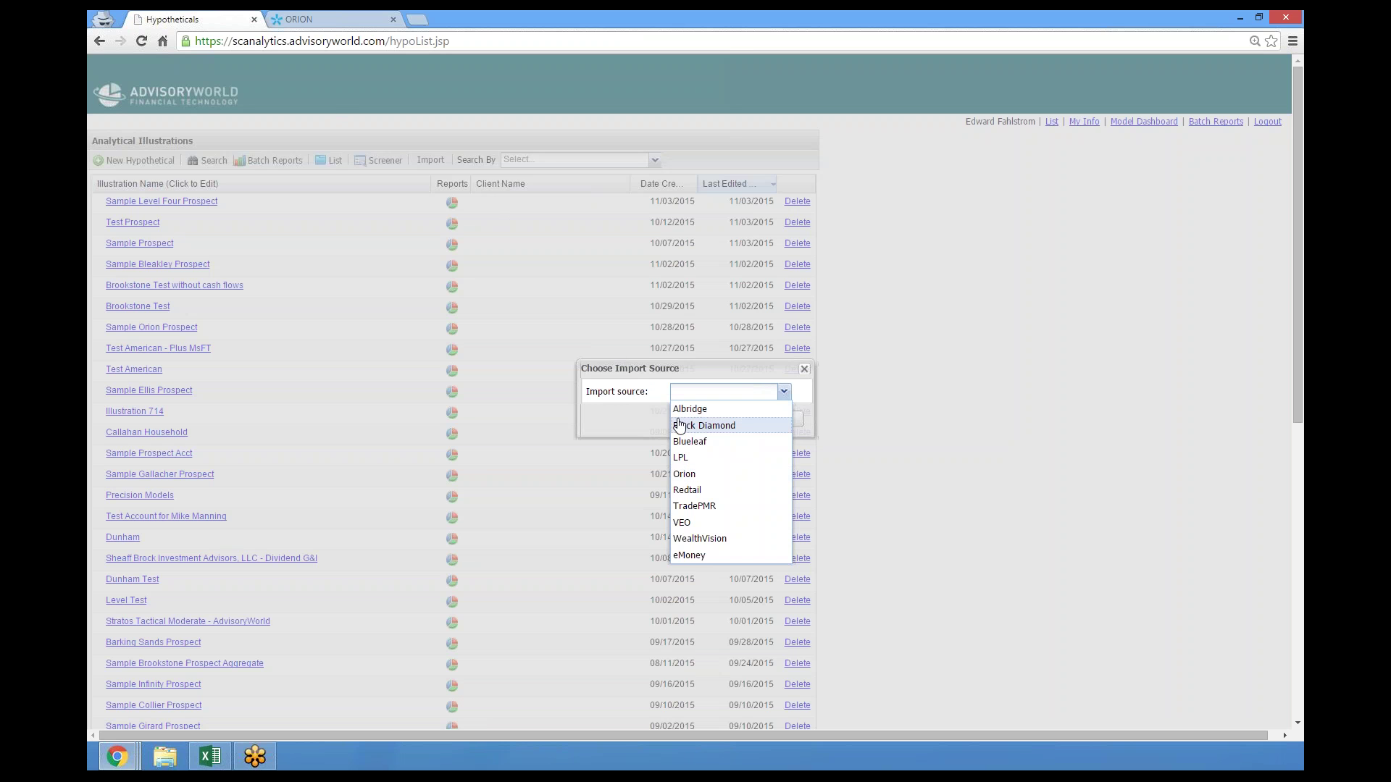
left_click(684, 475)
left_click(711, 419)
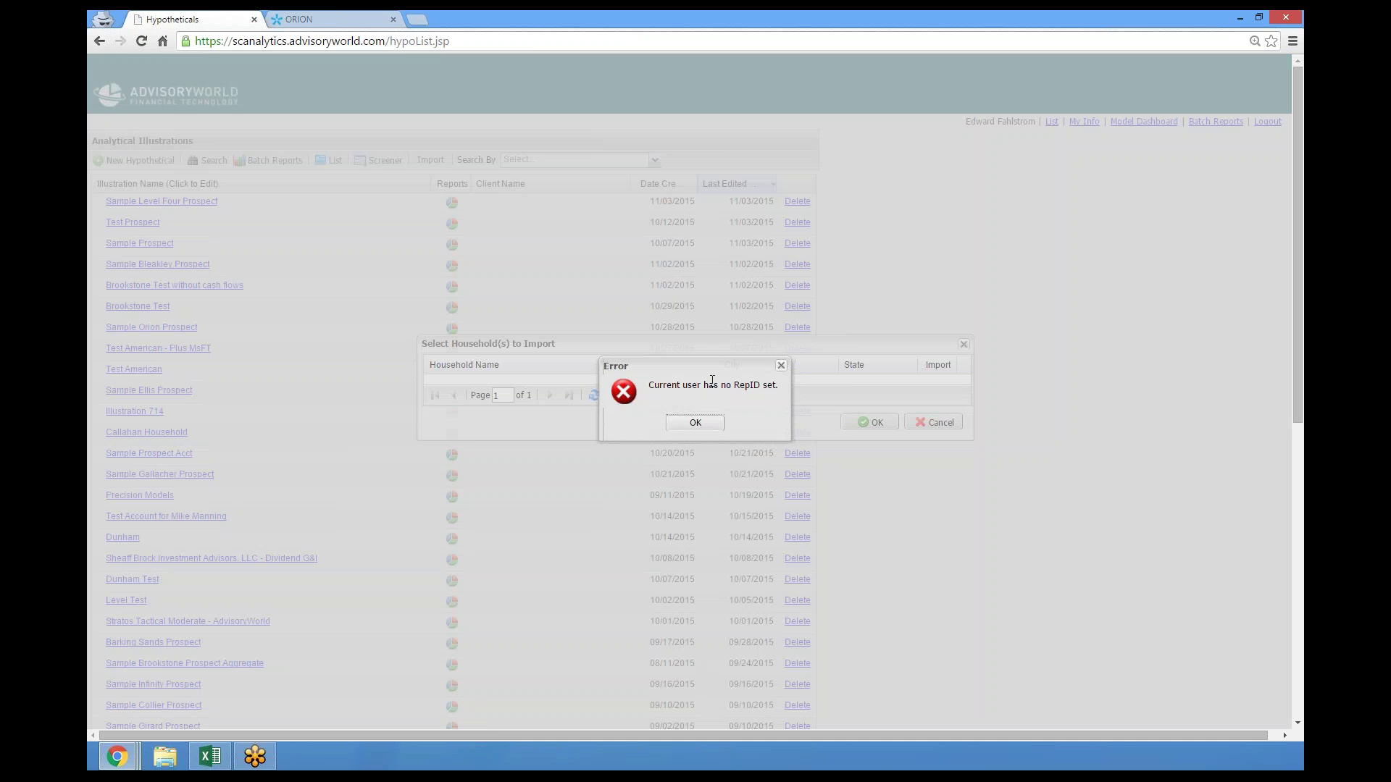
left_click_drag(711, 367, 737, 516)
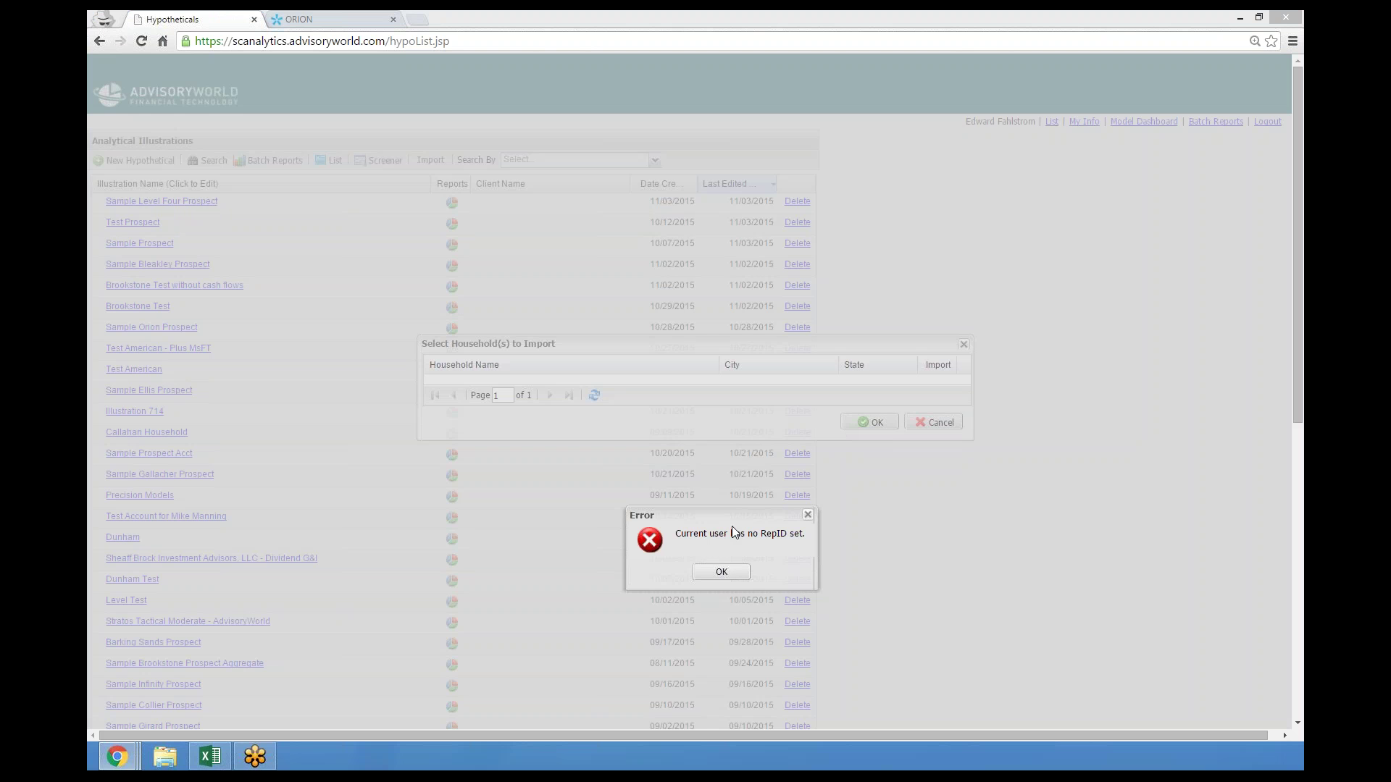
key("Return")
left_click(953, 426)
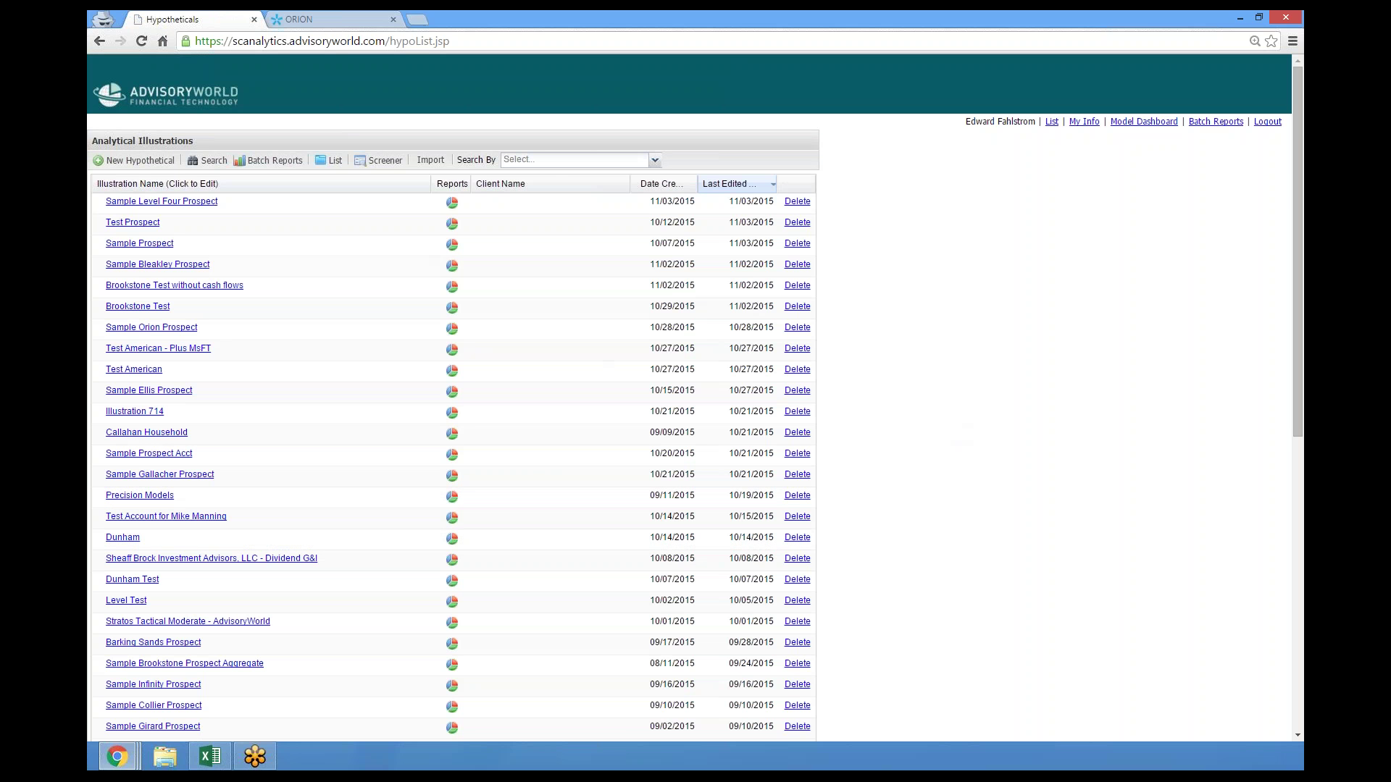
Step: Create a new hypothetical and add AGTHX, AEPGX, CAIBX, FCNTX, MSFT, DFSVX, HD, YHOO, SGENX and ABNDX to its selected assets
left_click(139, 162)
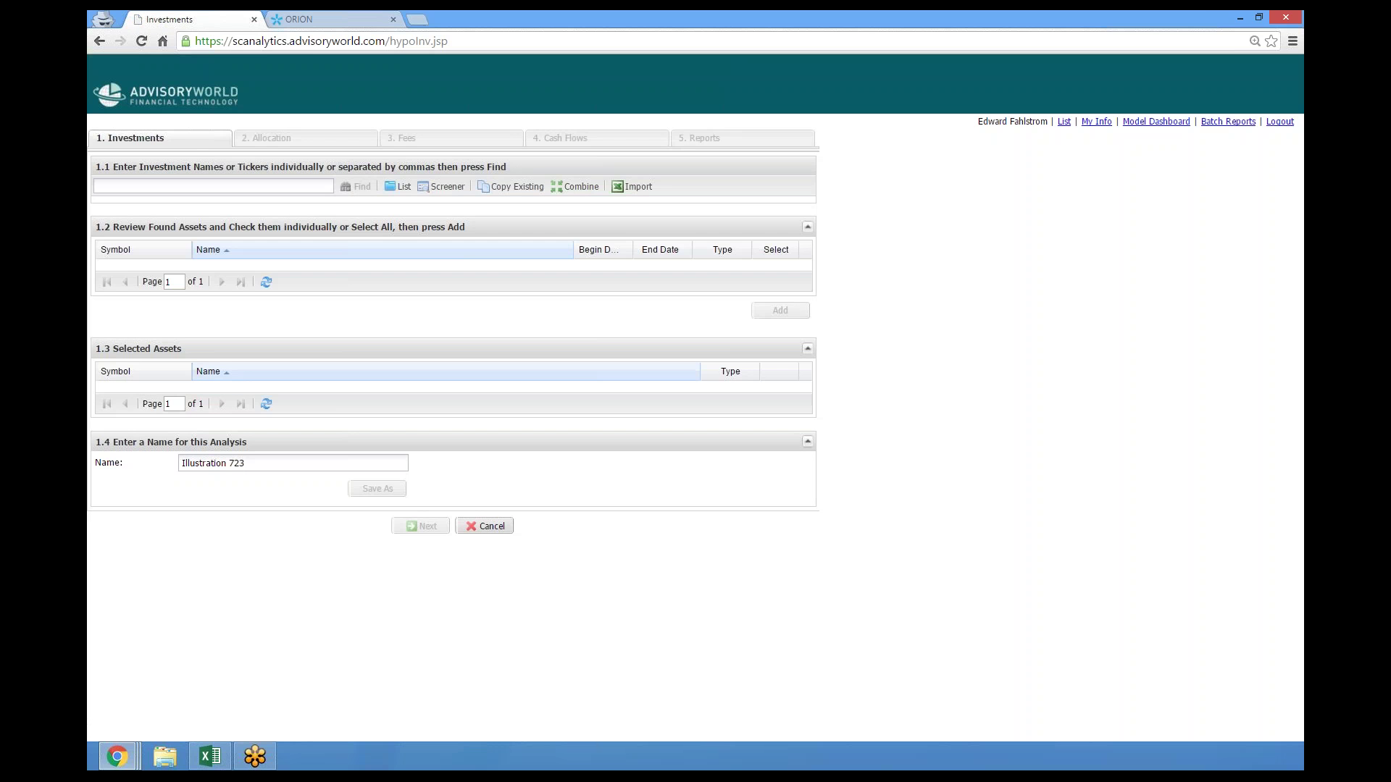
type("agthx,")
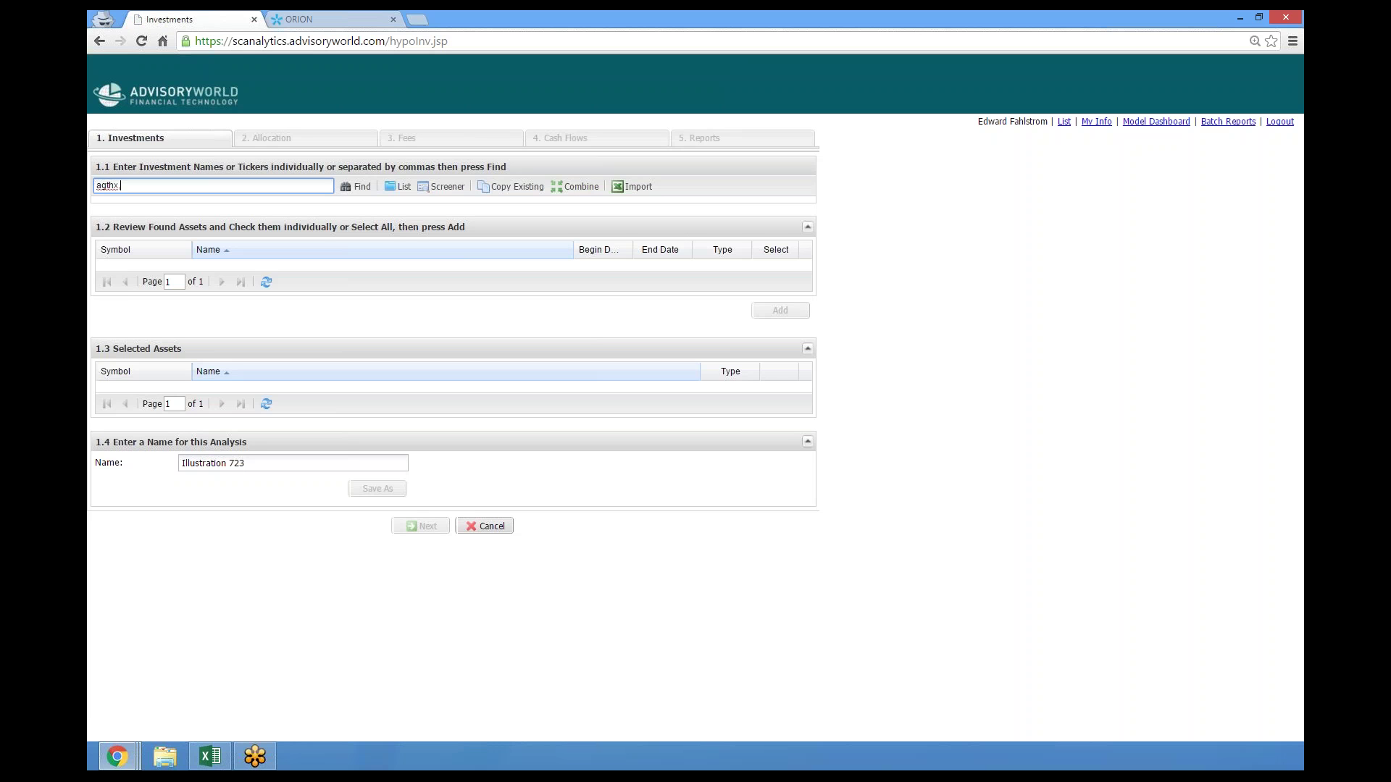
type("aepgx,caibx,fcntx,msft,dfsvx,hd,yhoo,")
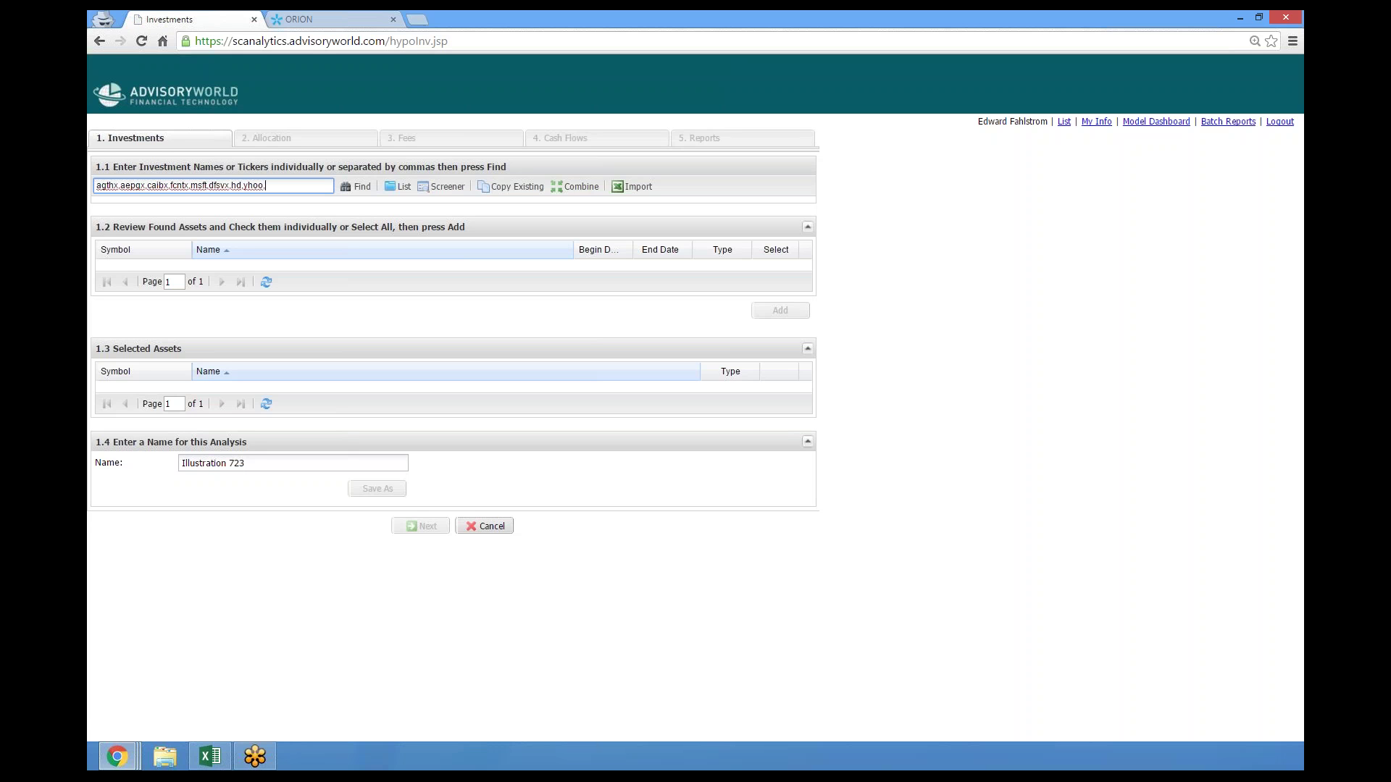
key("BackSpace")
type(",sgenx")
left_click(359, 187)
type(",abndx")
left_click(354, 187)
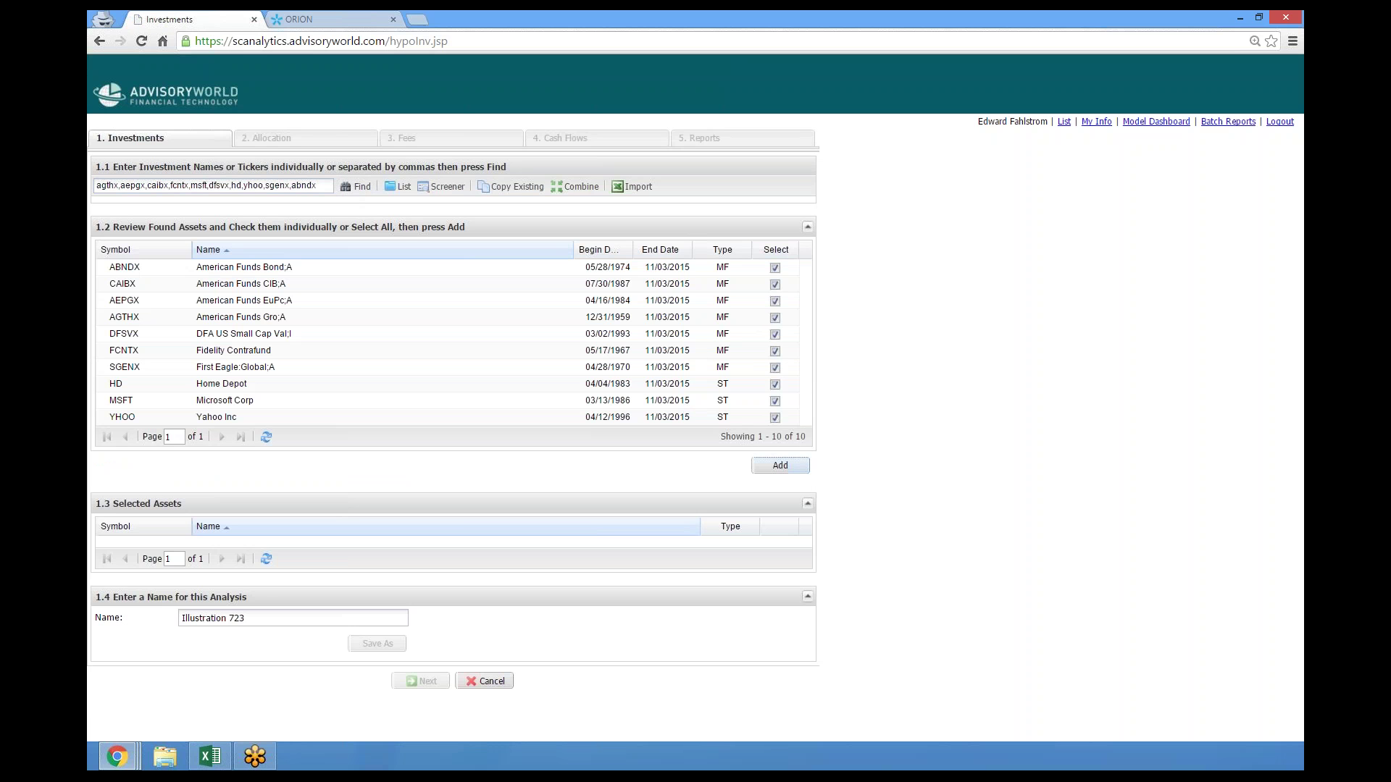
left_click(792, 468)
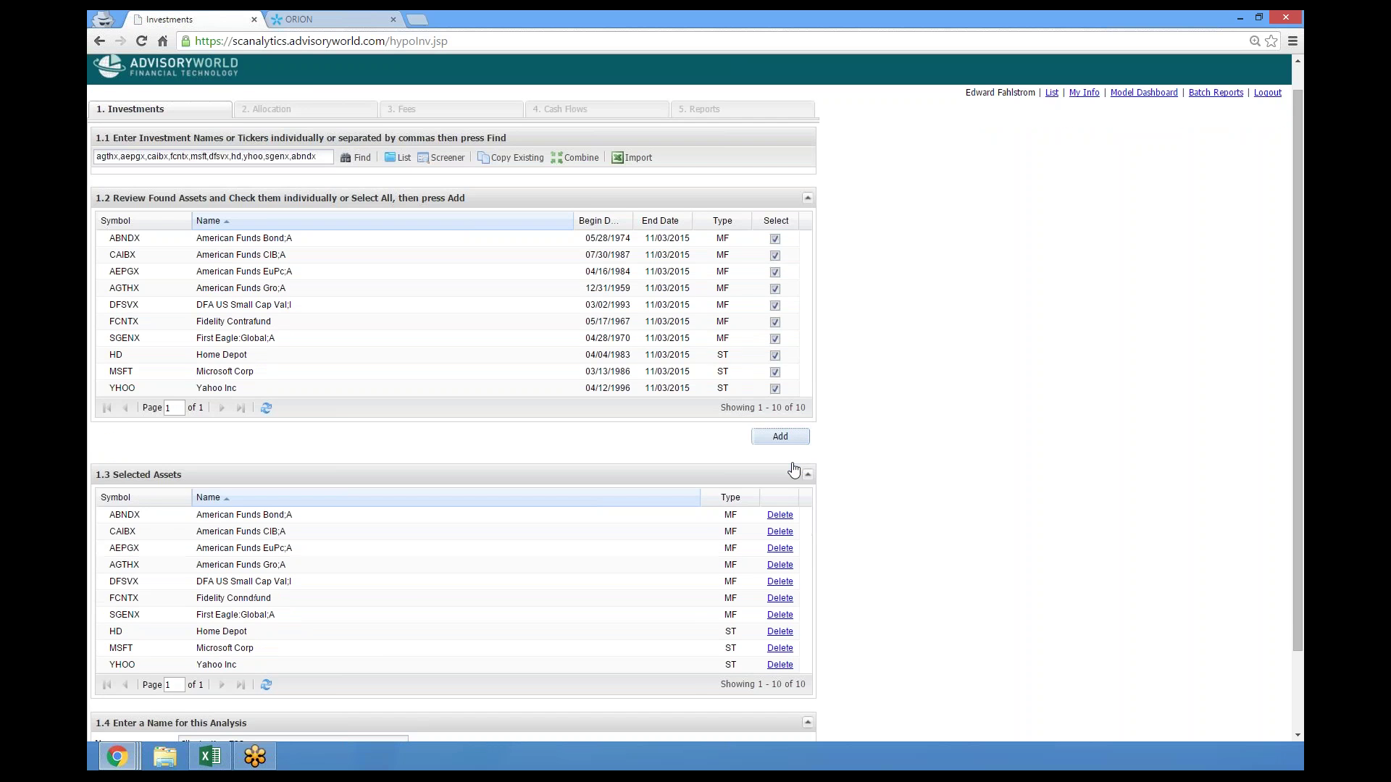
scroll(266, 715, "down", 2)
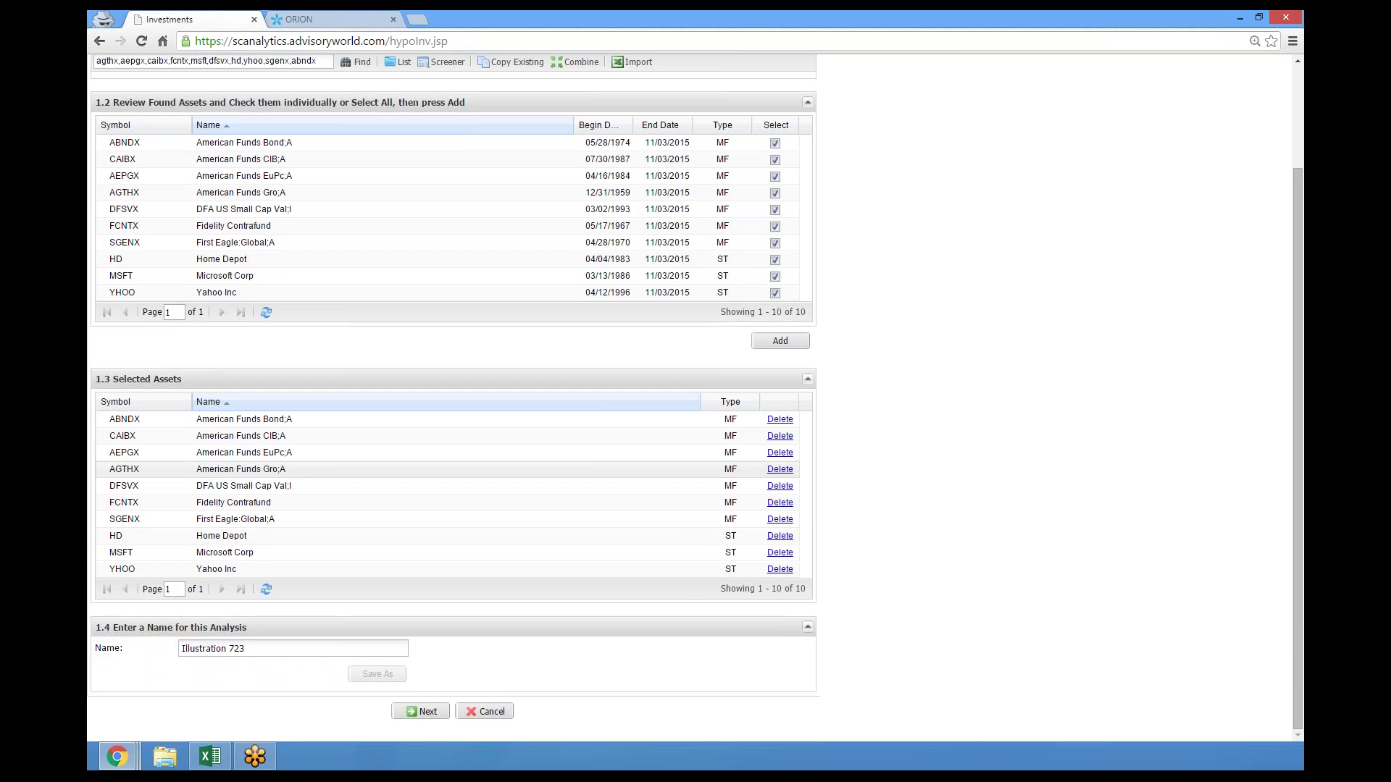
Step: Name the analysis "Sample Orion Prospect" and continue to the allocation stage
left_click(257, 647)
type("Sample Orion Prospe")
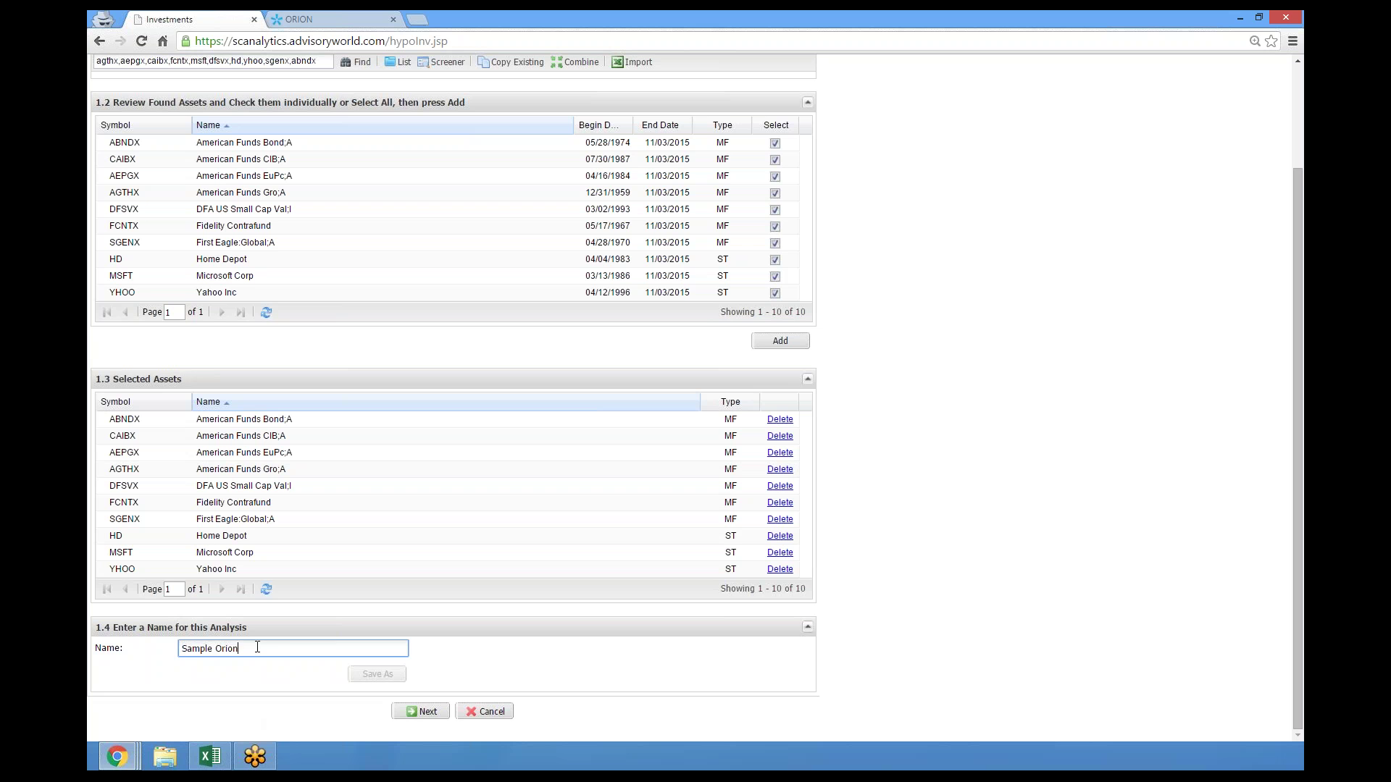
type("ct")
left_click(420, 711)
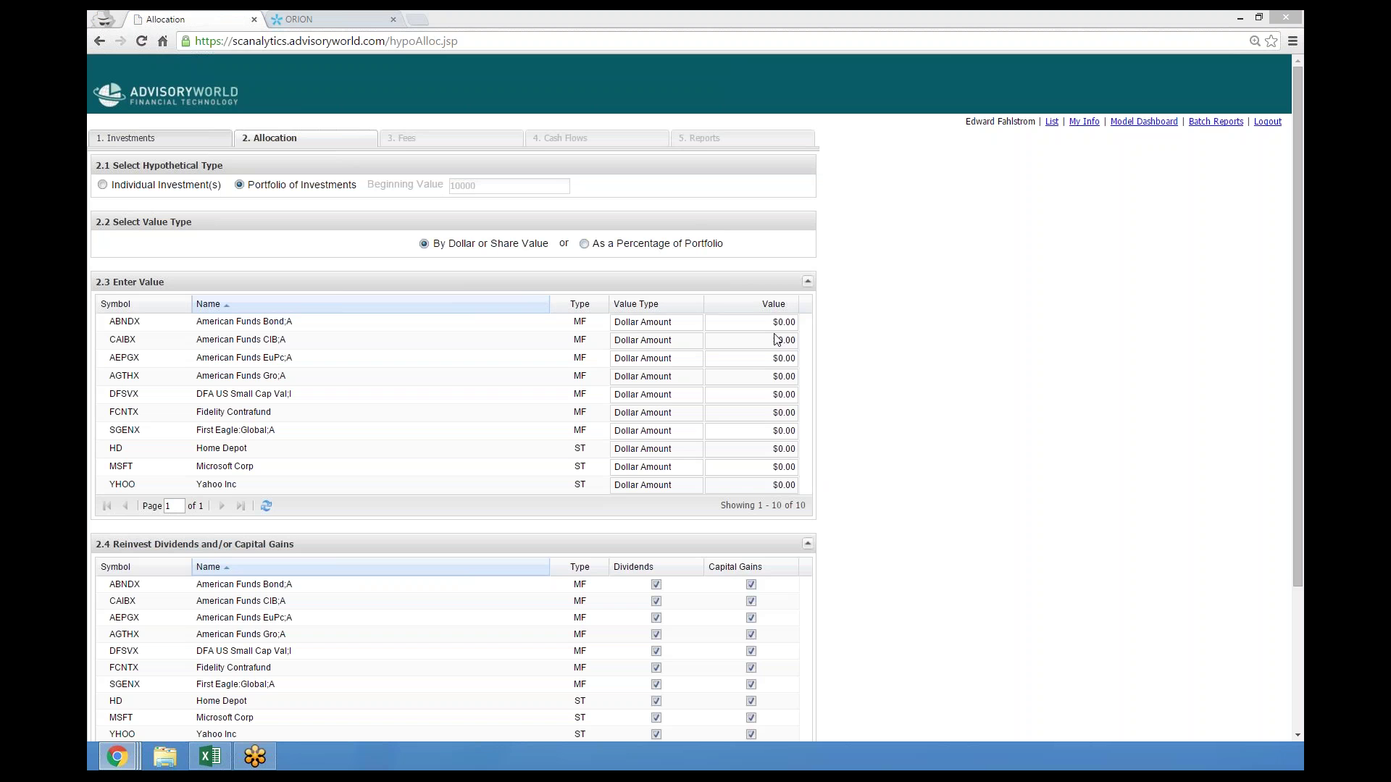
Step: Set the dollar amounts to 35,000 for ABNDX and 10,000 each for CAIBX, AEPGX and AGTHX
left_click(753, 322)
type("35000")
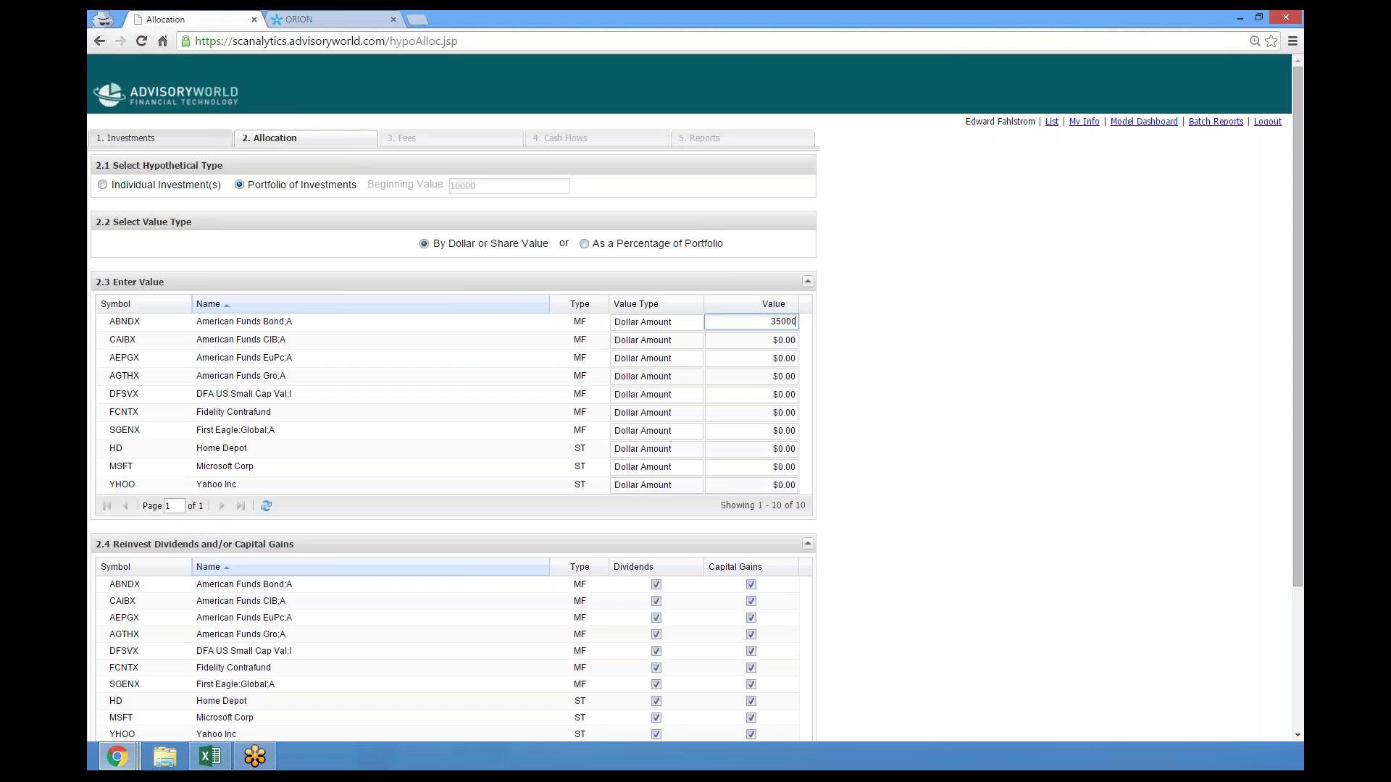
key("Tab")
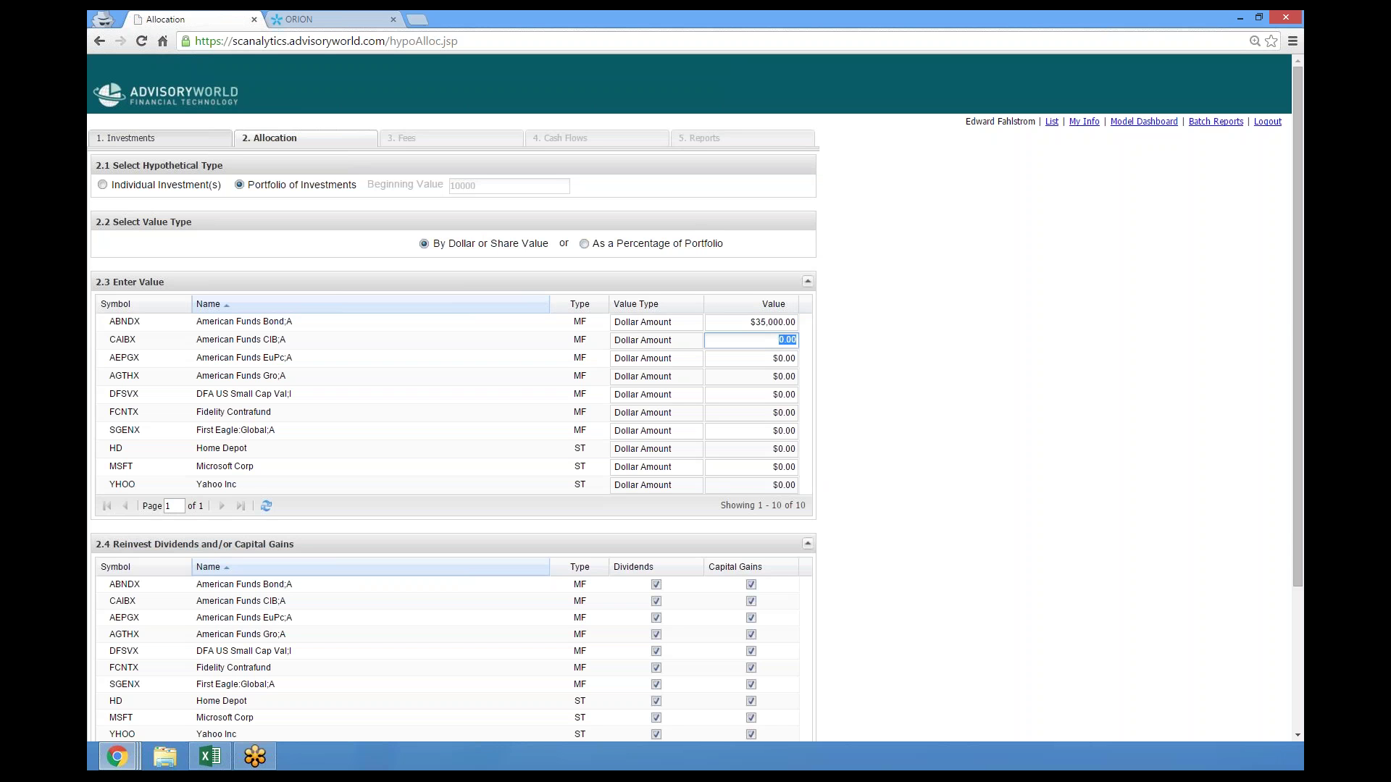
type("10000")
key("Tab")
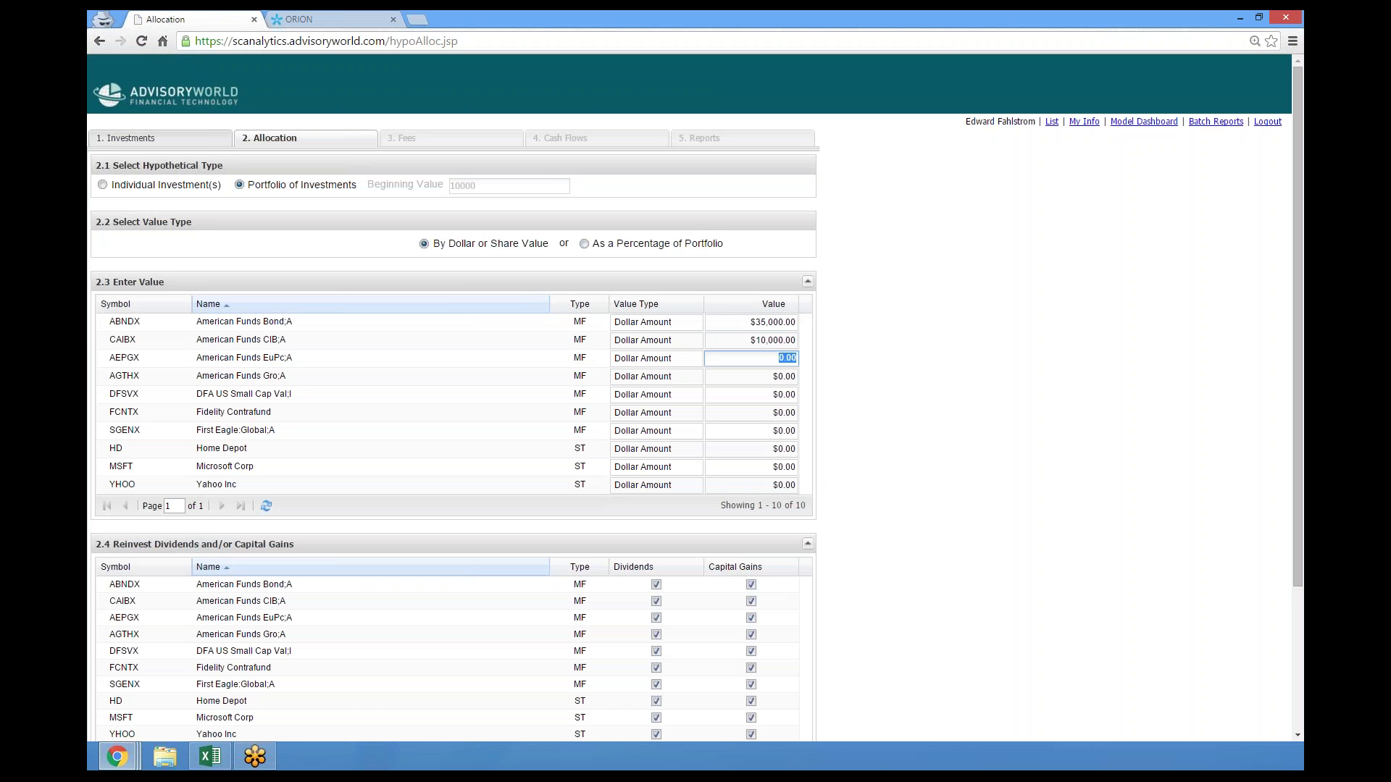
type("10000")
key("Return")
left_click(782, 375)
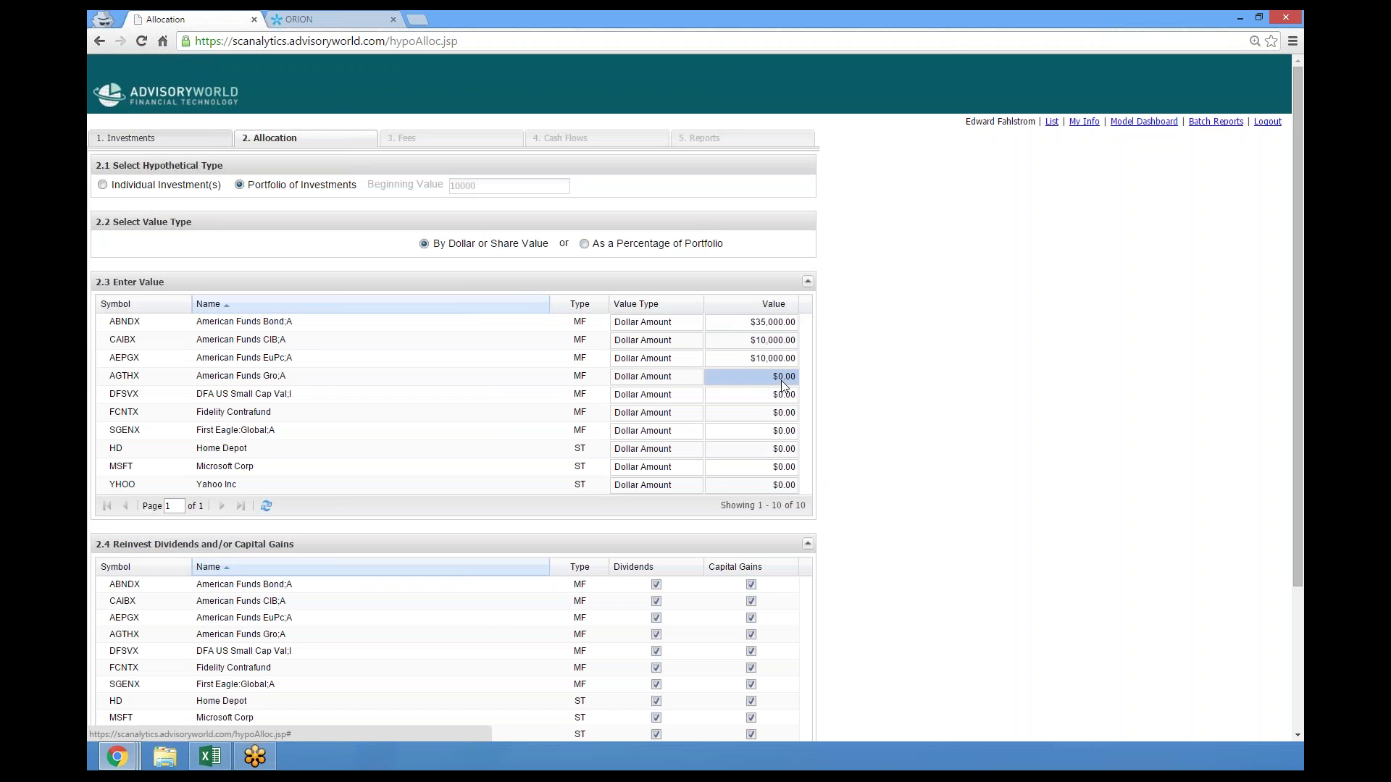
type("10,0")
type("00")
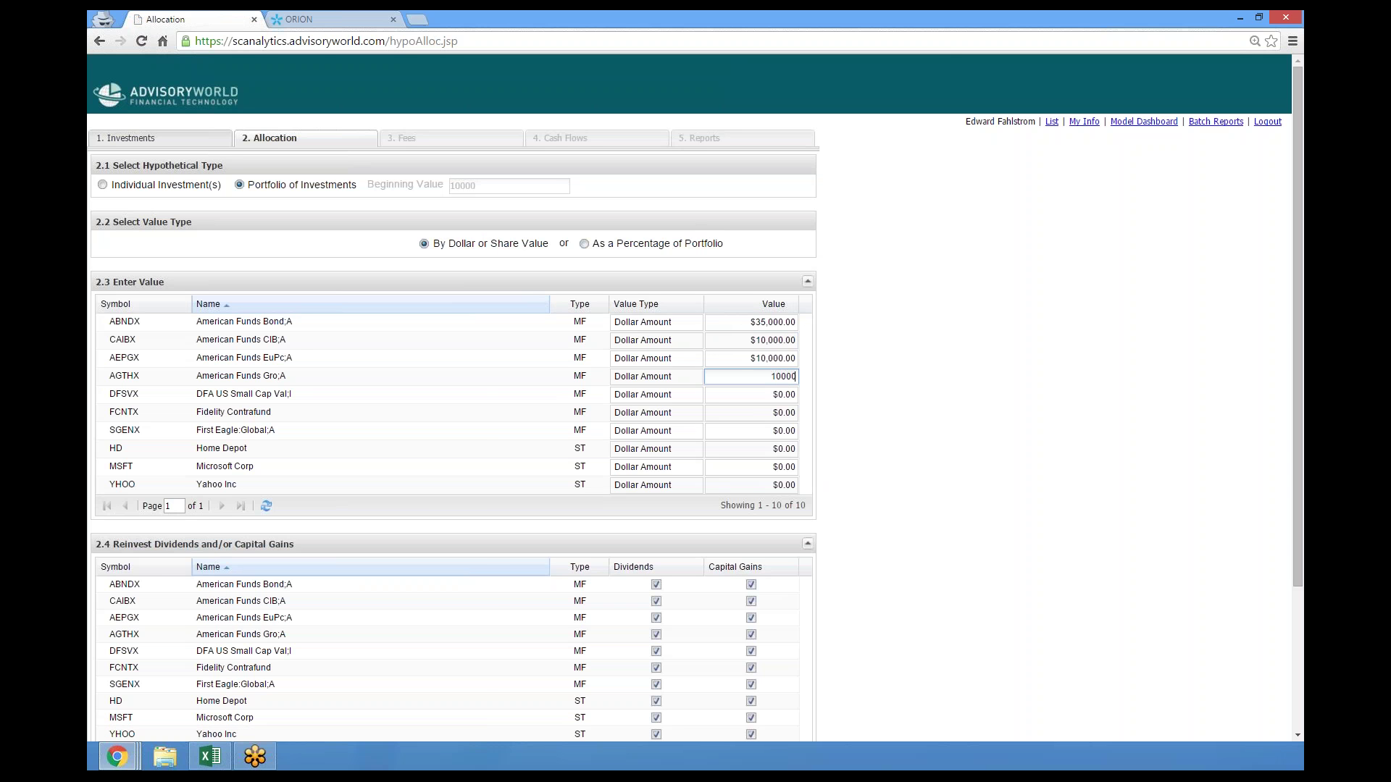
Step: Set the dollar amounts to 5,000 for DFSVX, 5,000 for FCNTX and 10,000 for SGENX
left_click(782, 394)
type("5000")
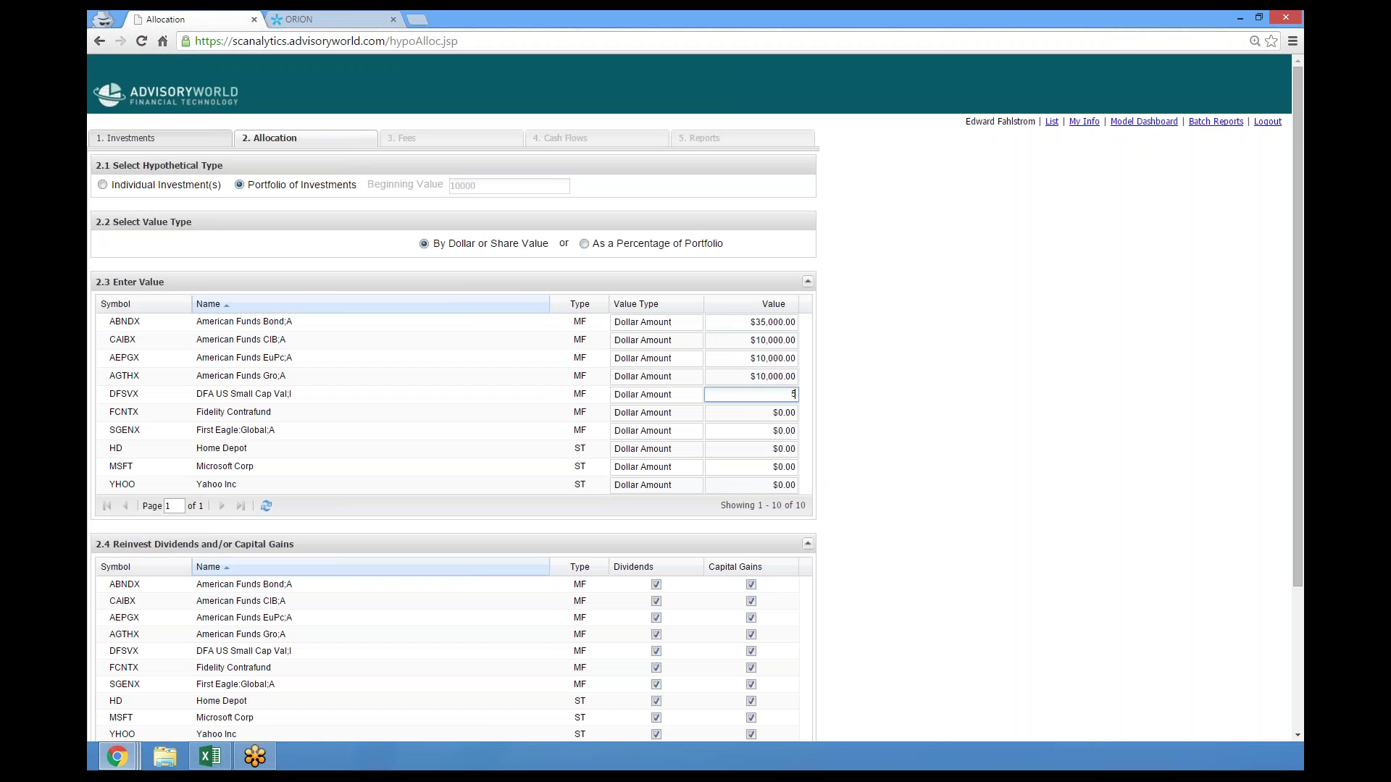
left_click(780, 412)
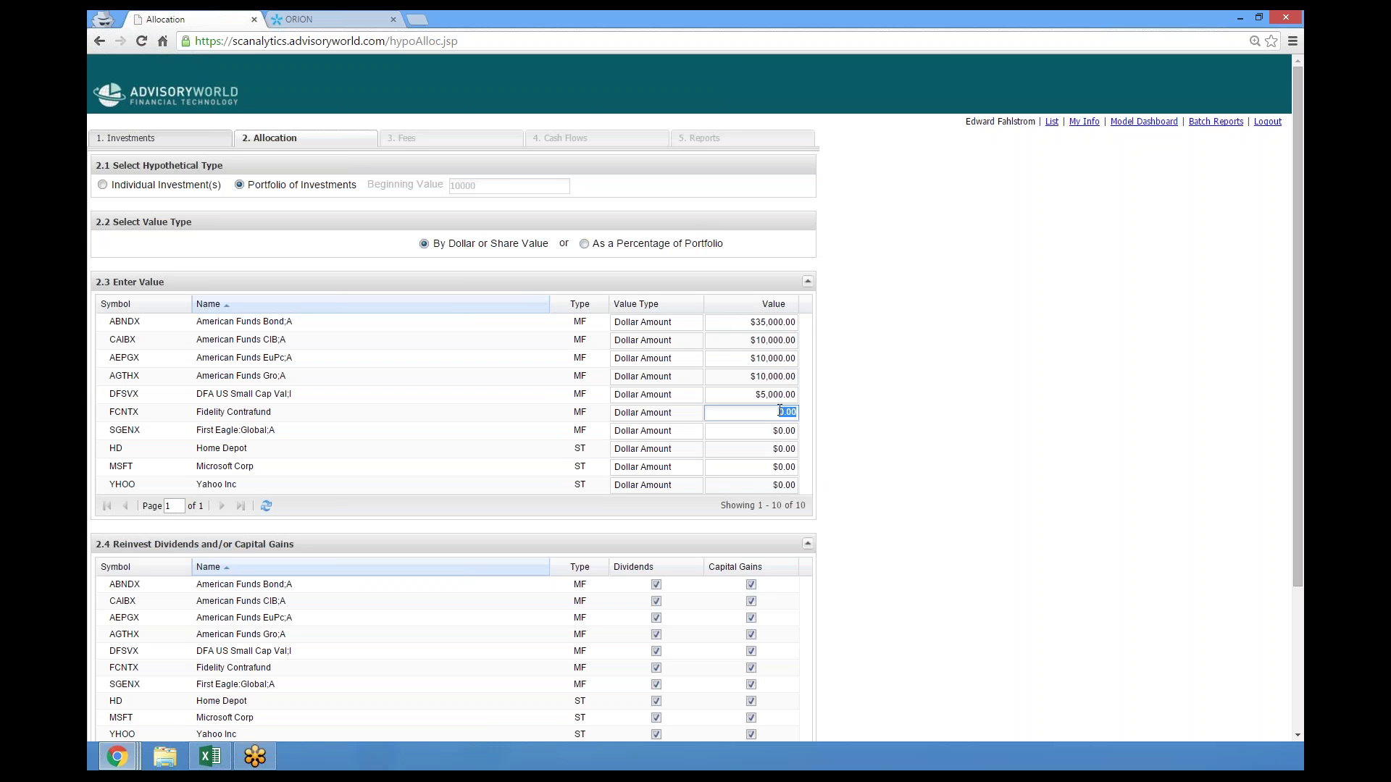
type("5000")
left_click(779, 430)
type("10000")
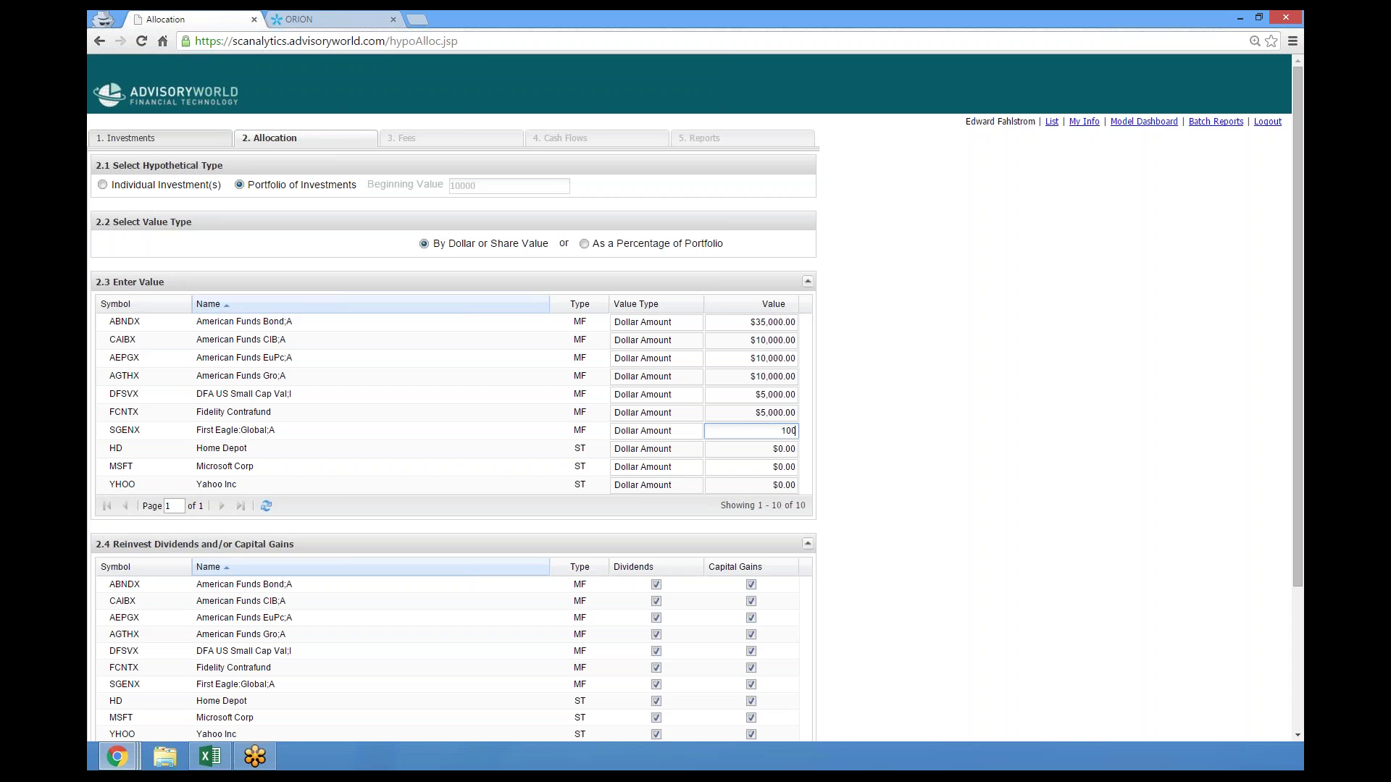
Step: Set the dollar amounts of the HD, MSFT and YHOO stocks to 5,000 each
left_click(779, 448)
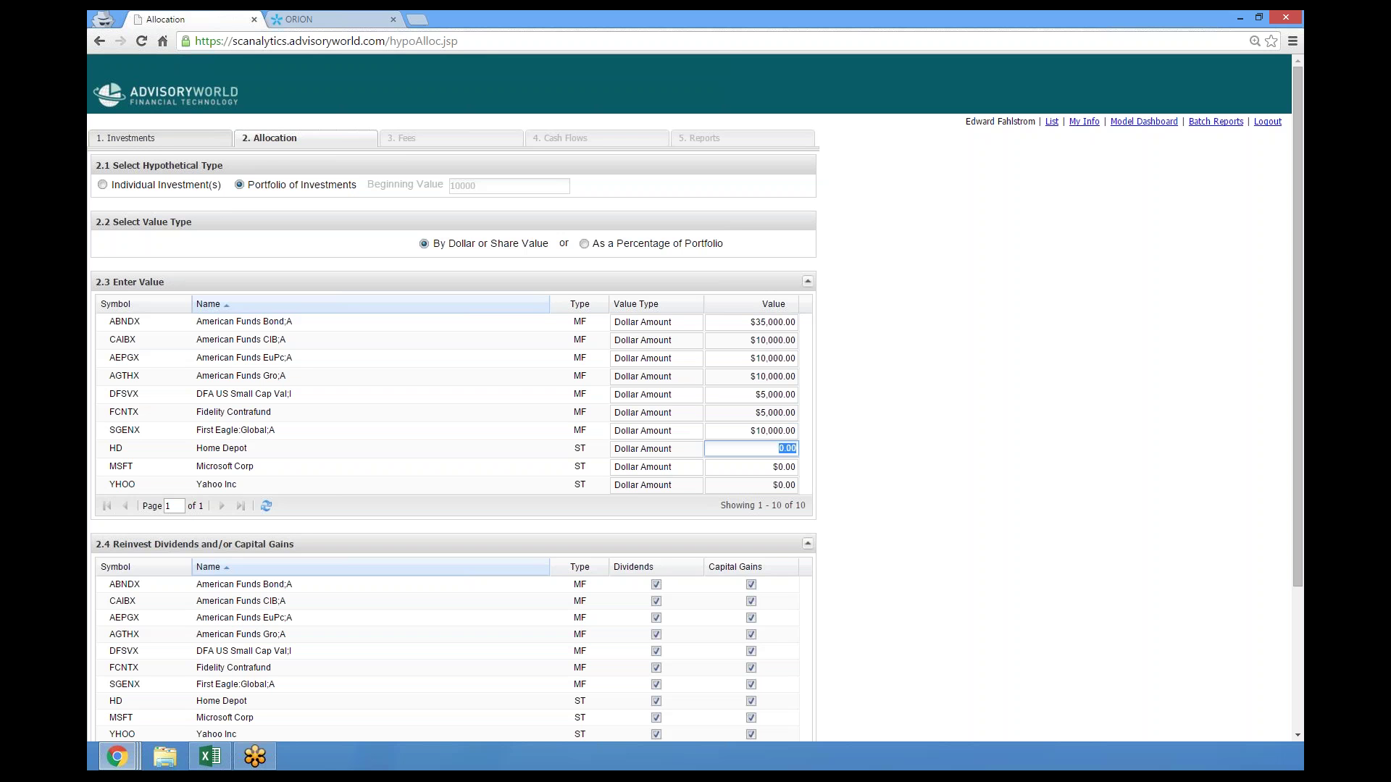
type("5000")
left_click(780, 466)
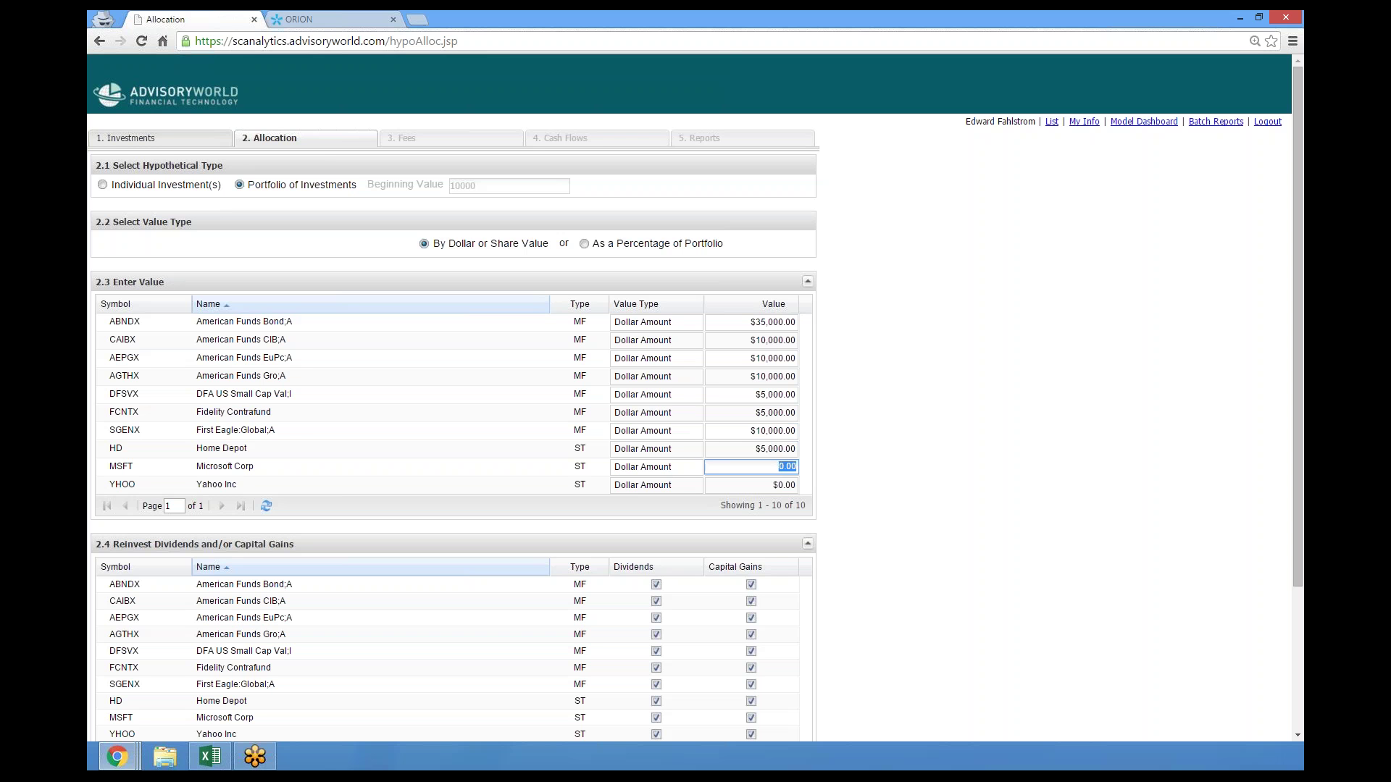
type("5000")
left_click(780, 485)
type("5,00")
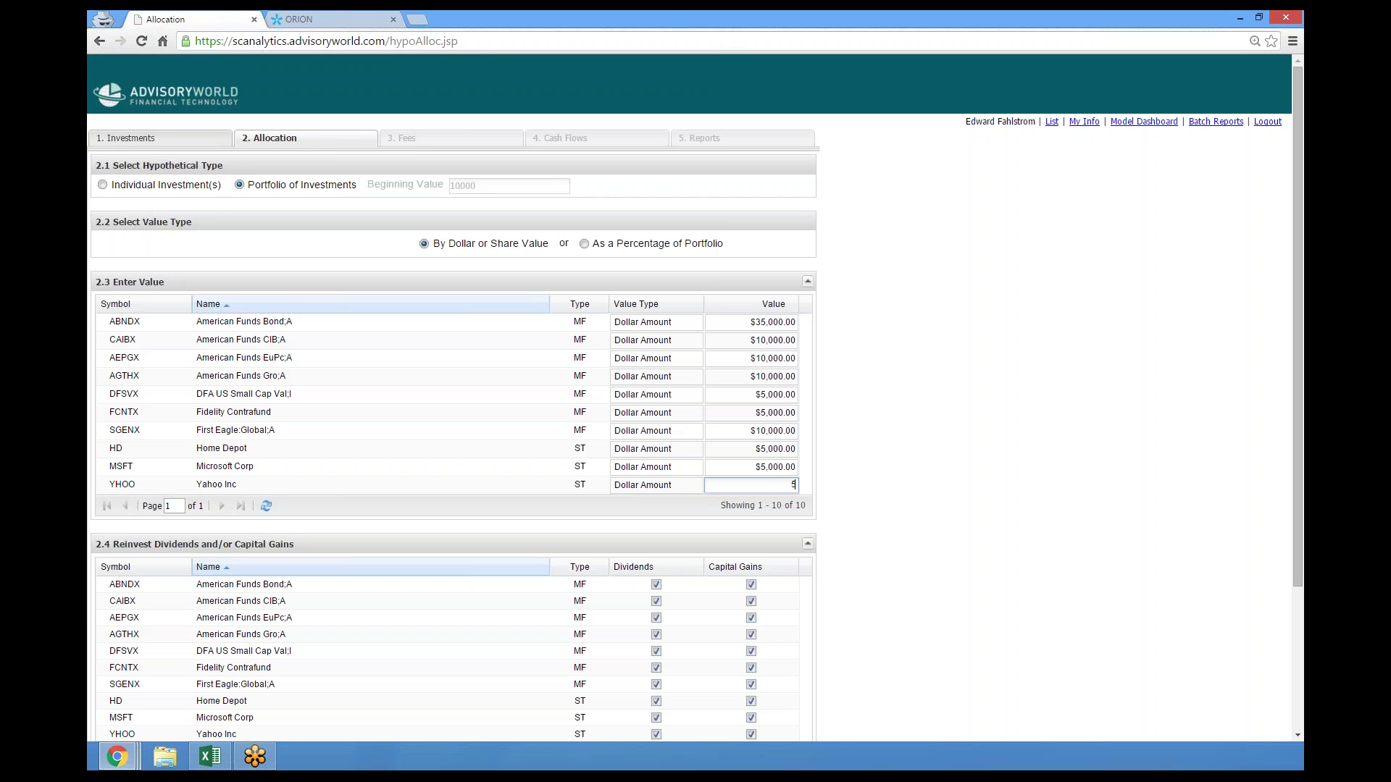
type("000")
key("Return")
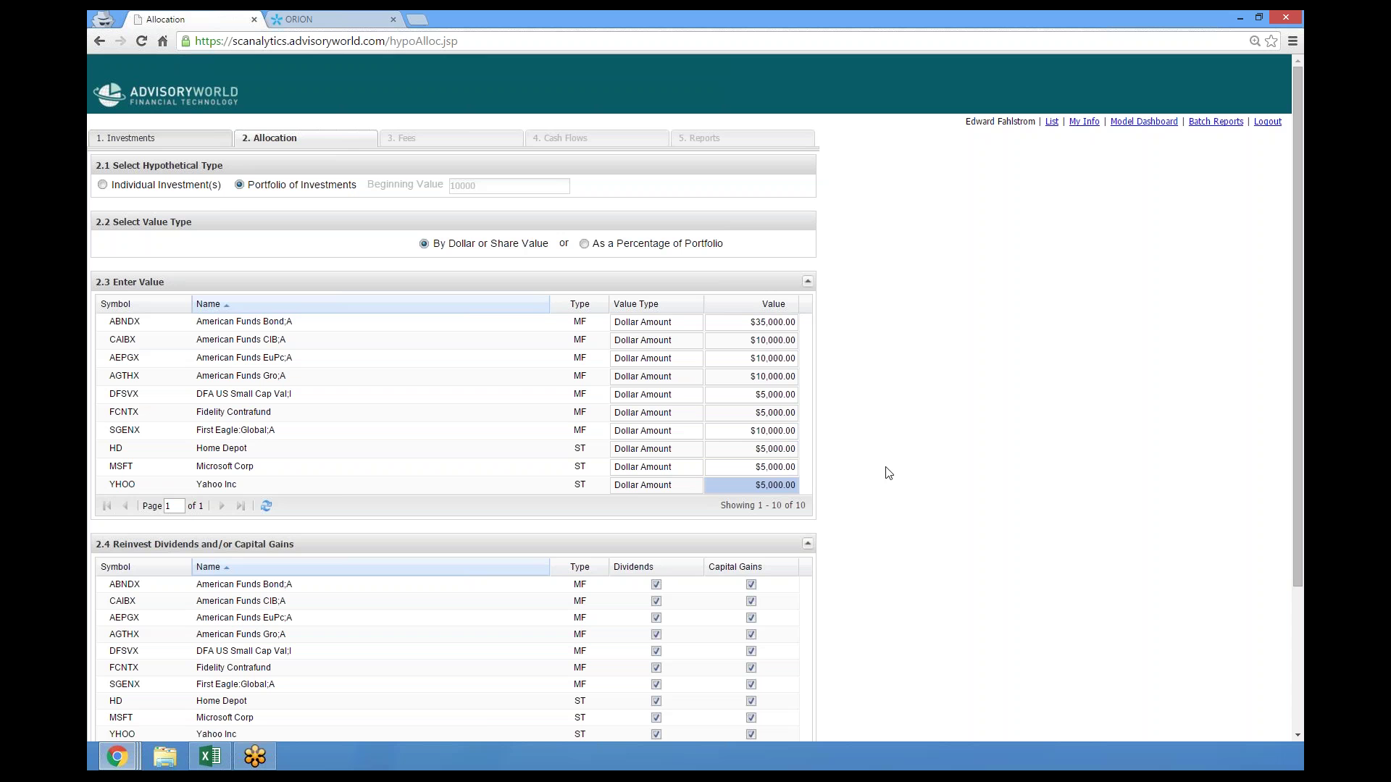
Step: Change the dollar amount of Fidelity Contrafund (FCNTX) to 10,000
left_click(773, 414)
type("10,00")
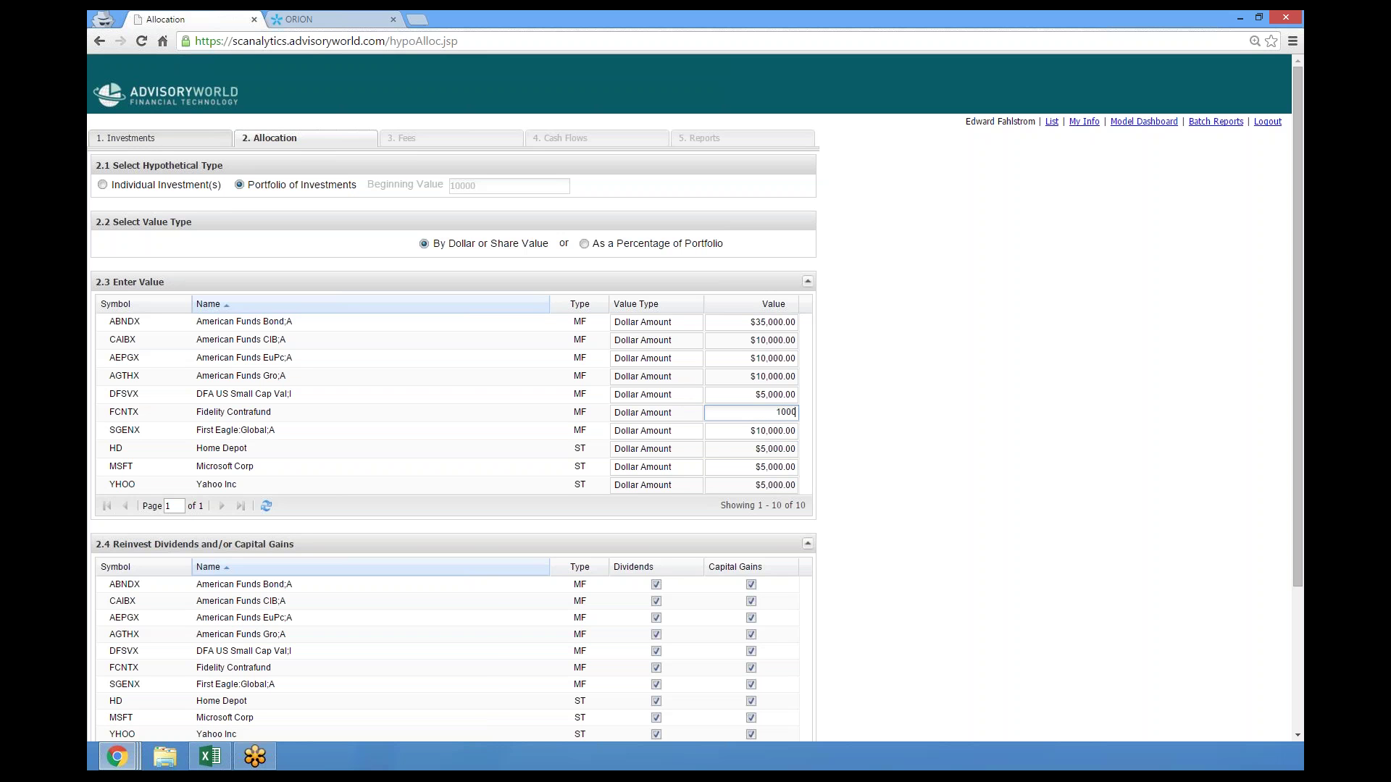
type("0")
key("Return")
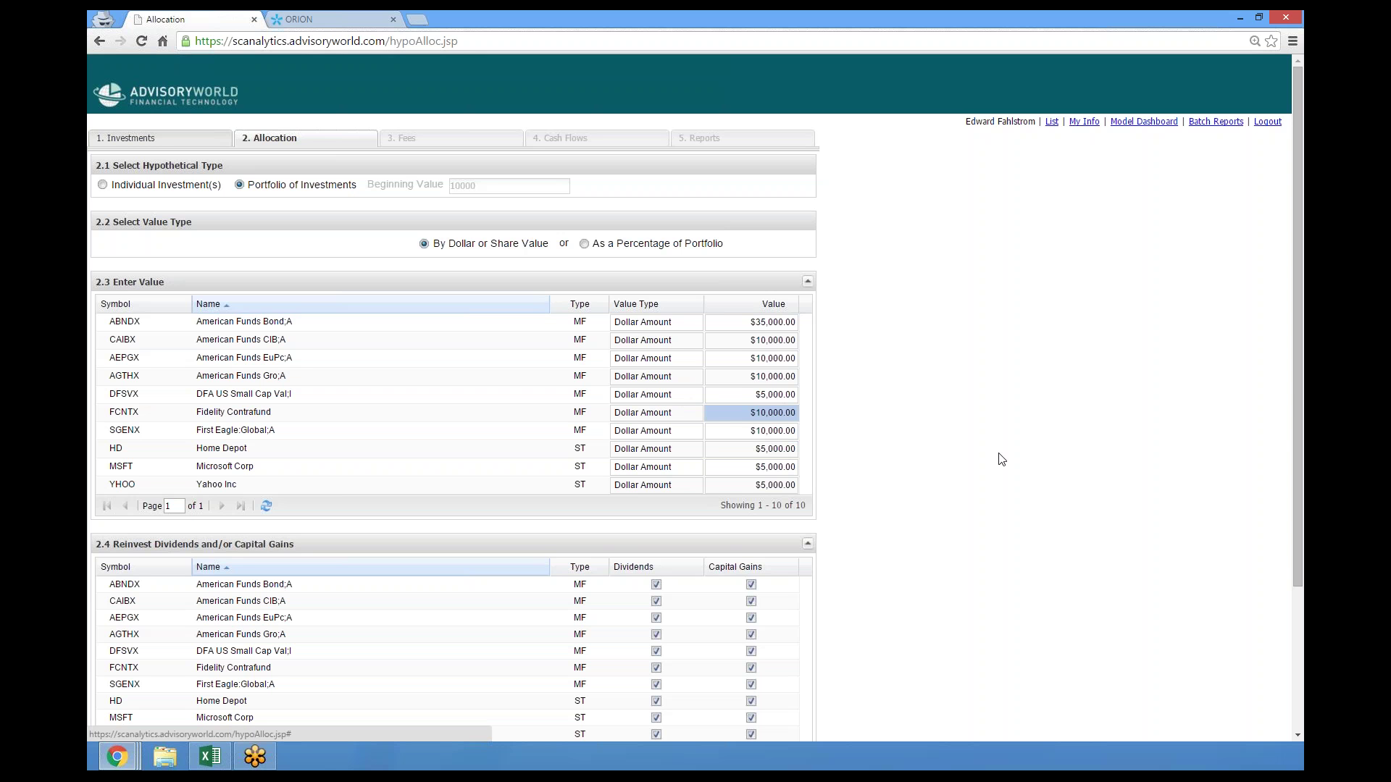
Step: Choose the Common Asset Incept. 04/11/1996 time horizon, keep annual rebalancing and continue to the fees stage
scroll(1001, 458, "down", 3)
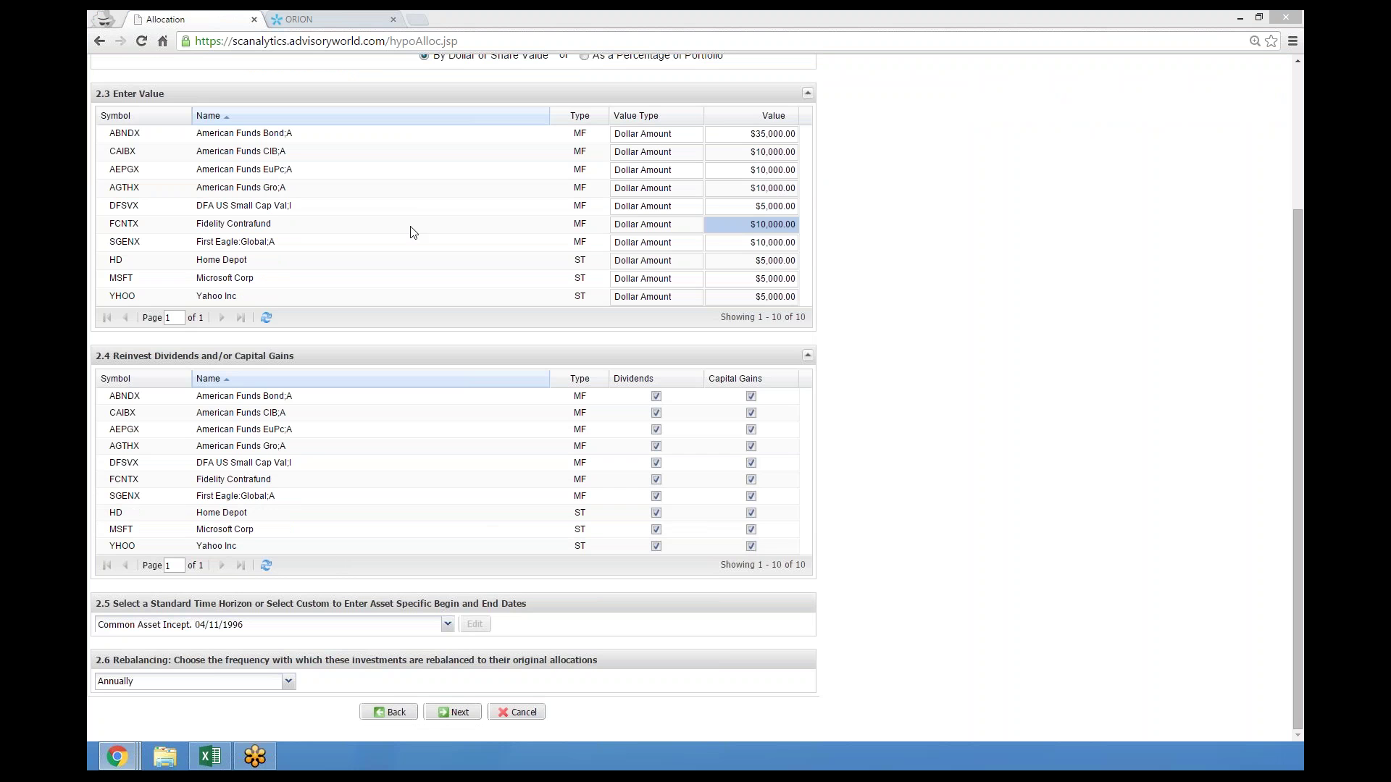
left_click(404, 635)
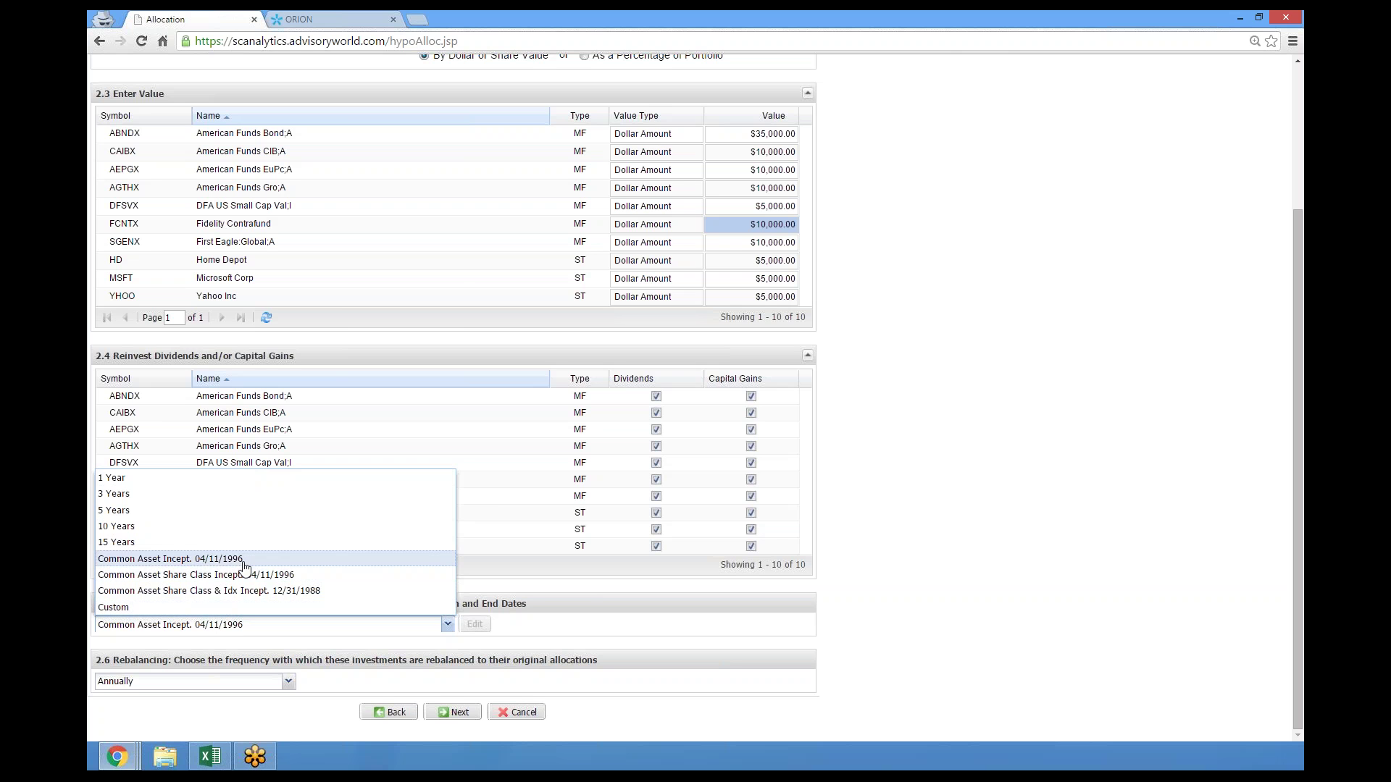
left_click(218, 559)
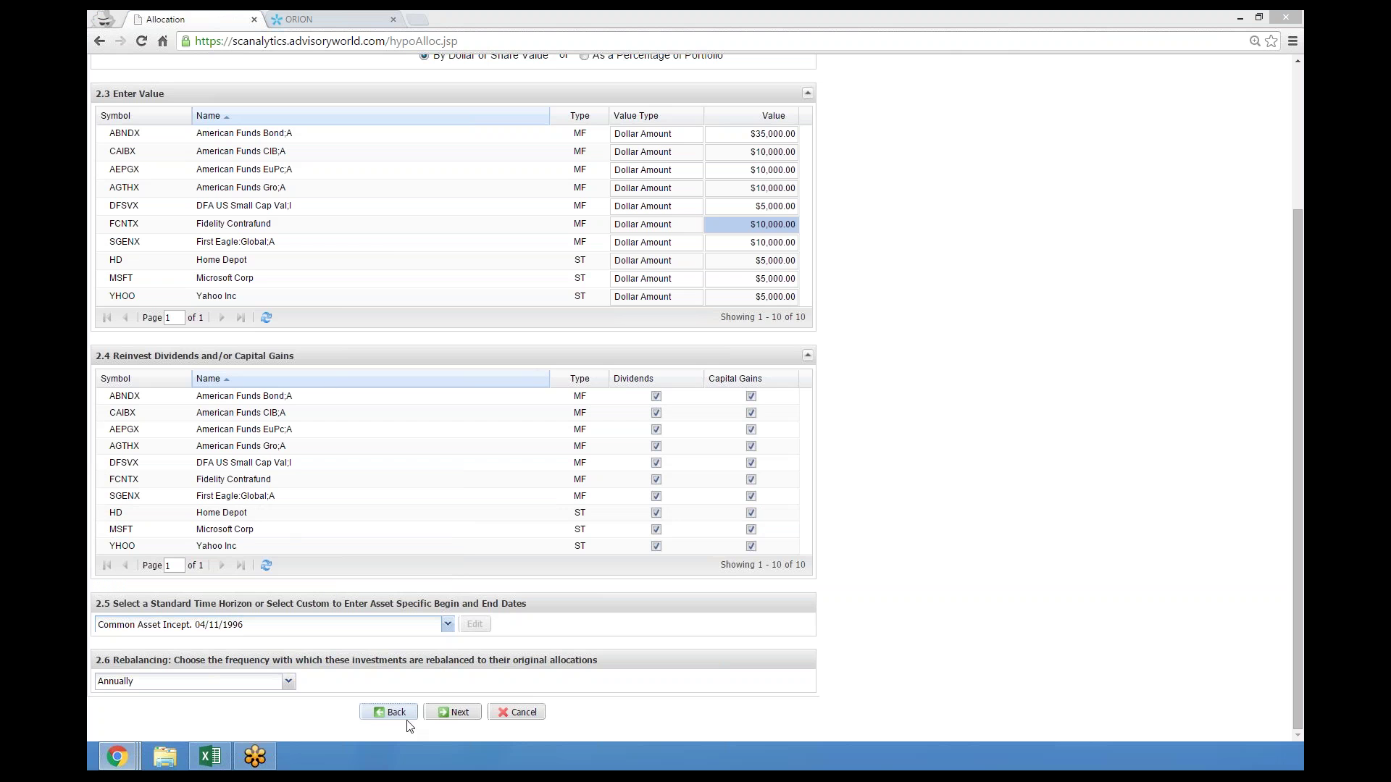
left_click(456, 713)
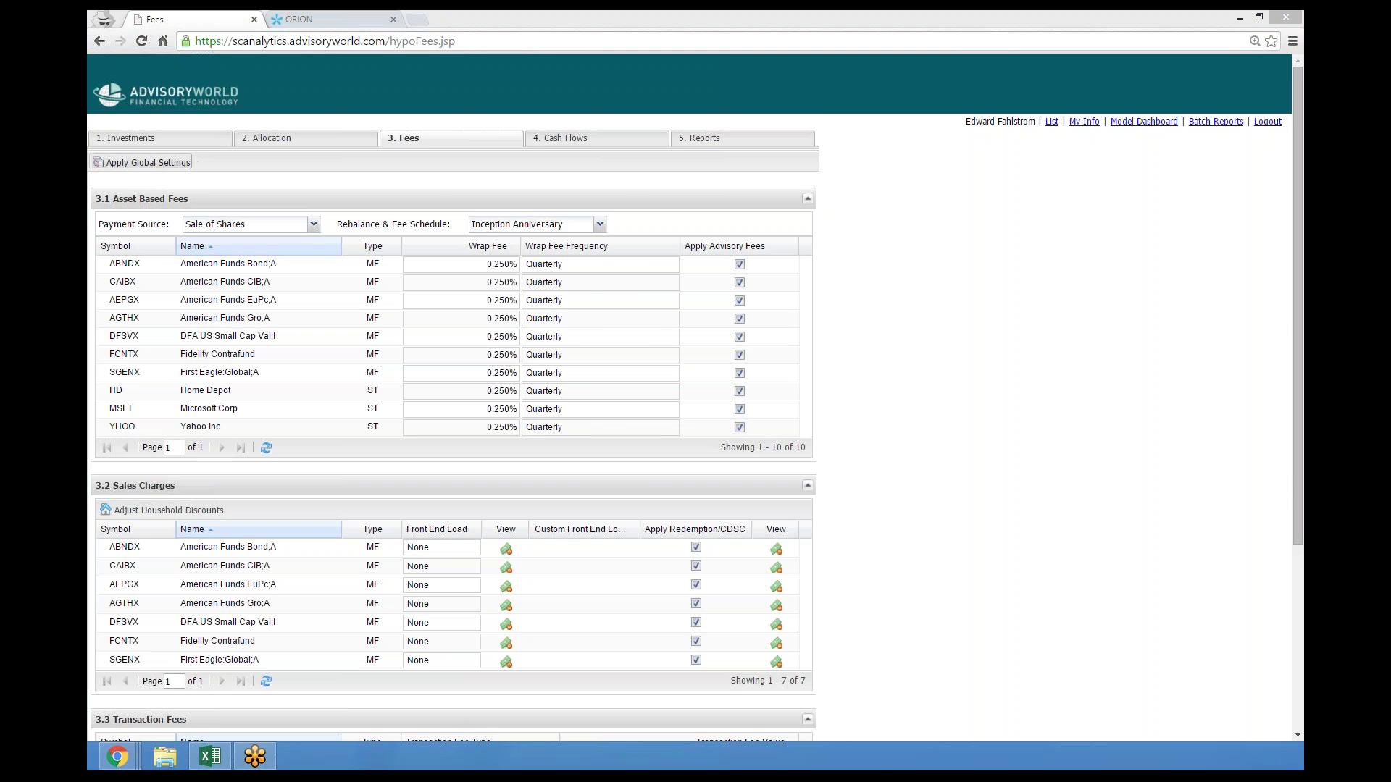
Step: Load the saved "0 fees" global fee settings and apply them to all investments
left_click(145, 162)
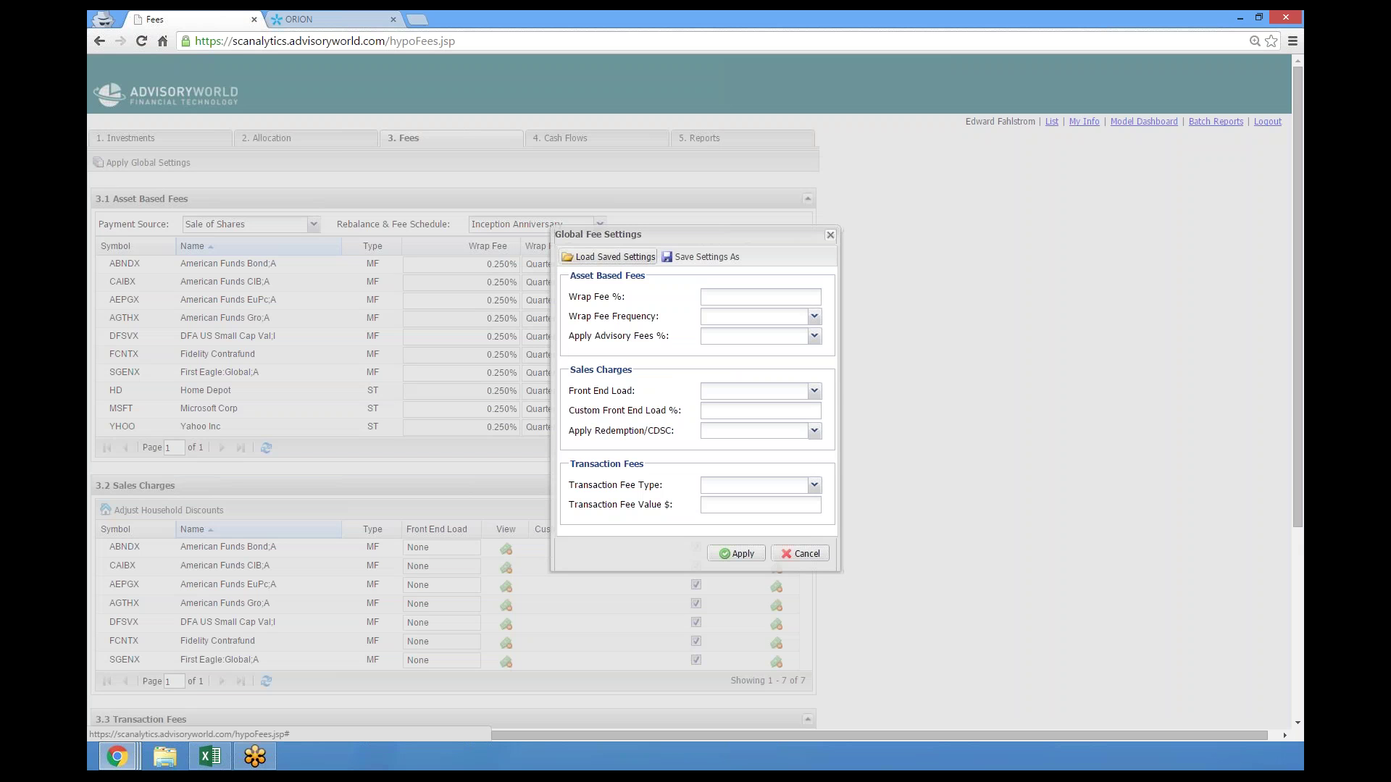
left_click(623, 257)
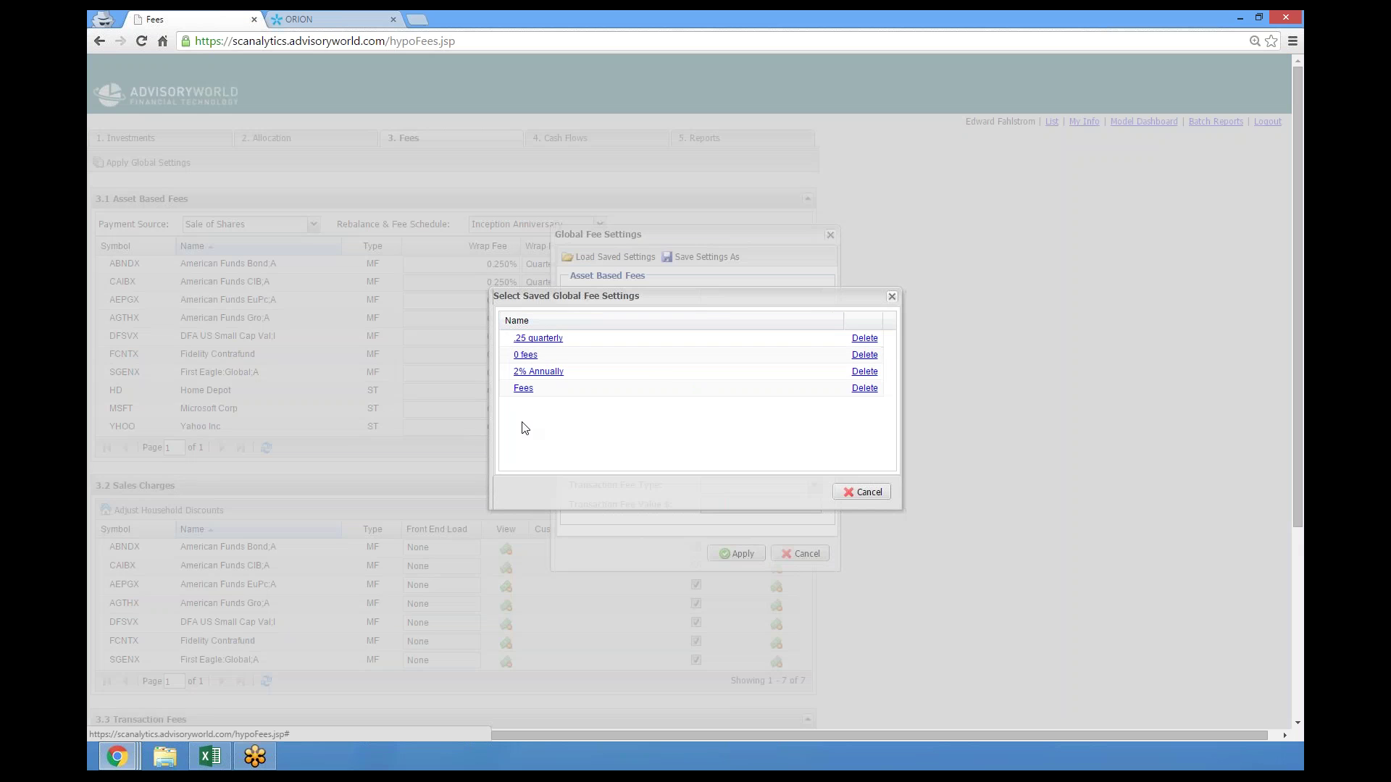
left_click(525, 355)
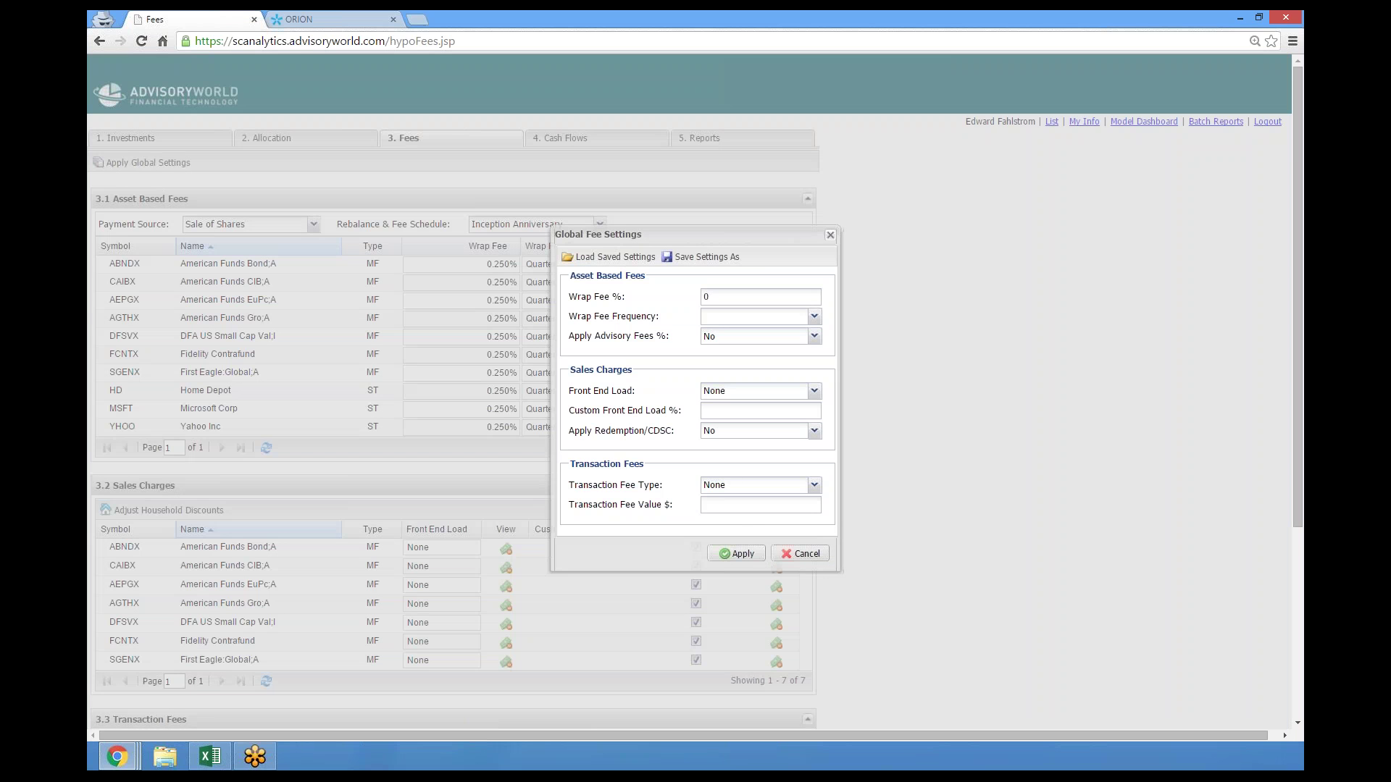
left_click(736, 553)
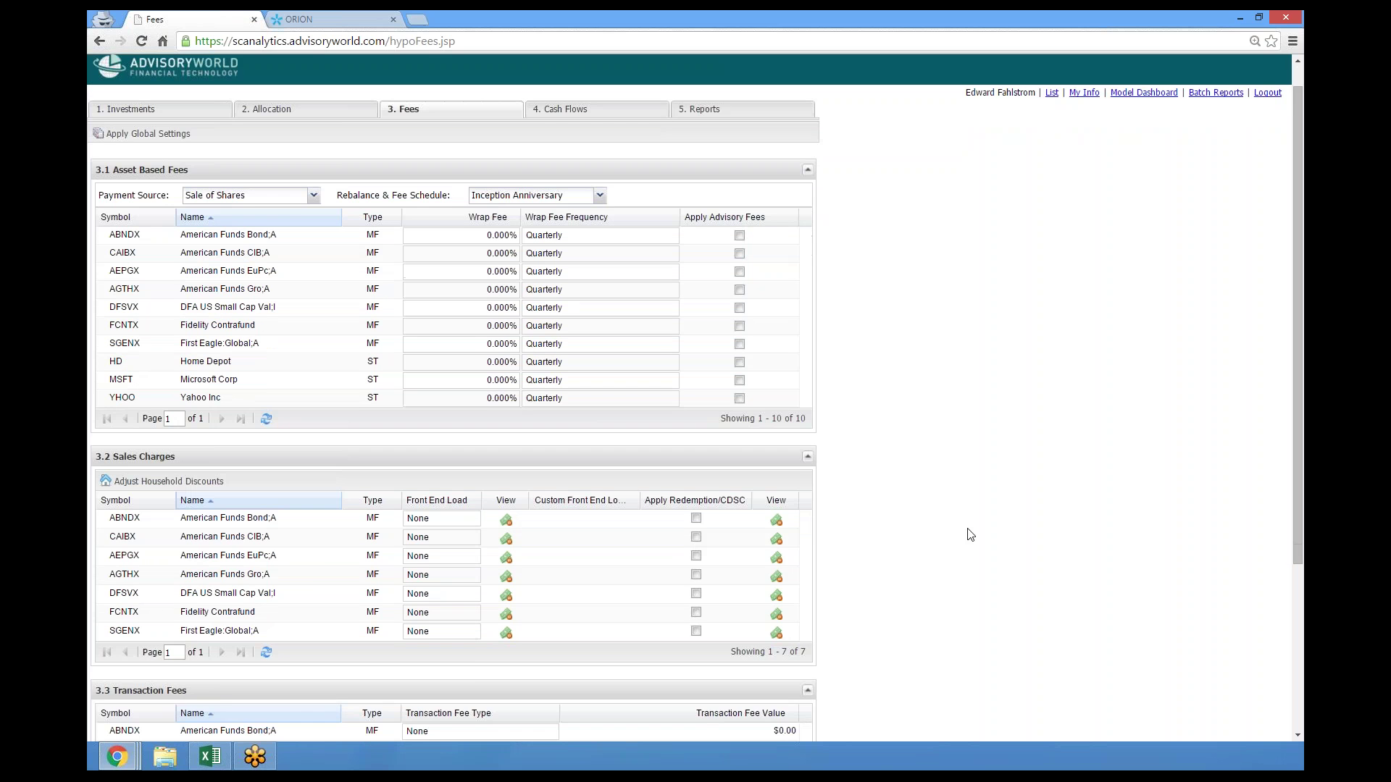
Step: Continue past the fees and cash flows stages to the report selection without adding any cash flow
scroll(971, 535, "down", 4)
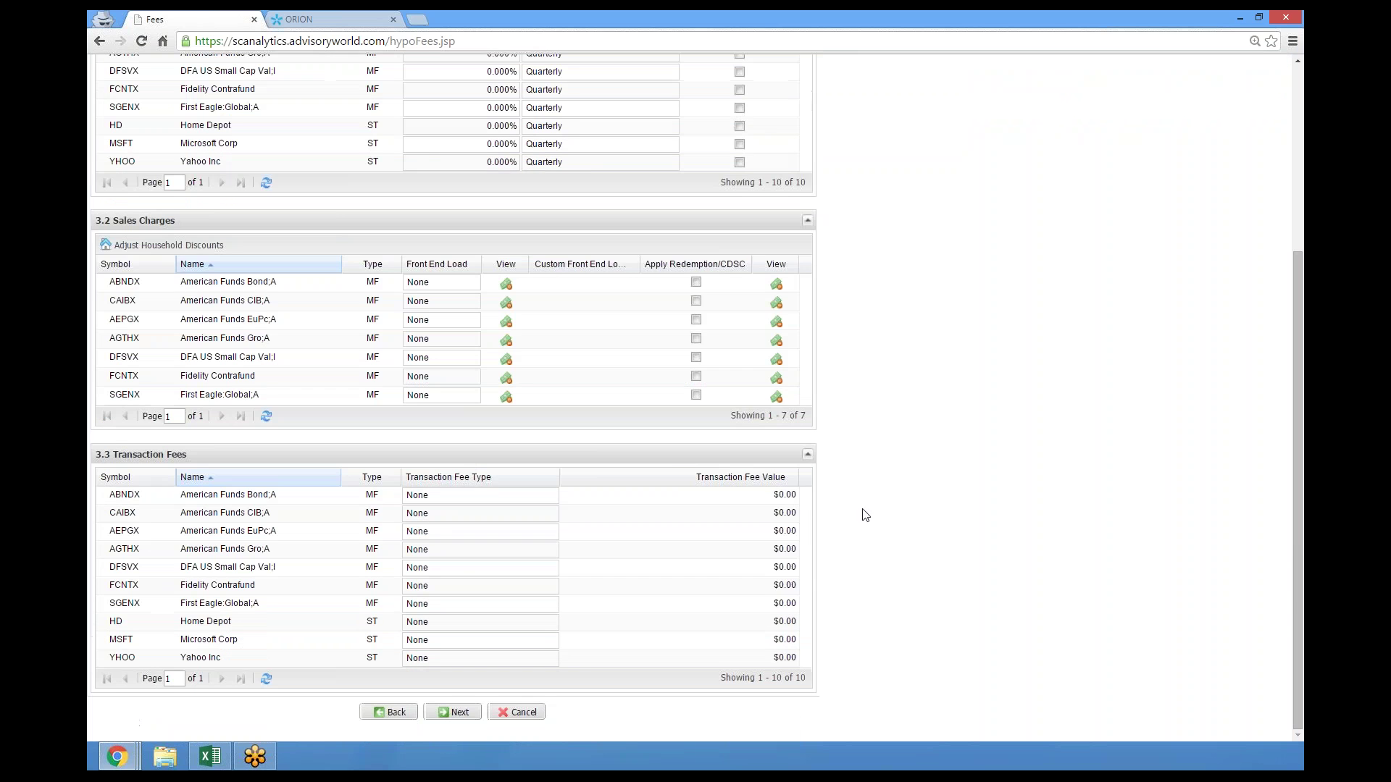
left_click(459, 712)
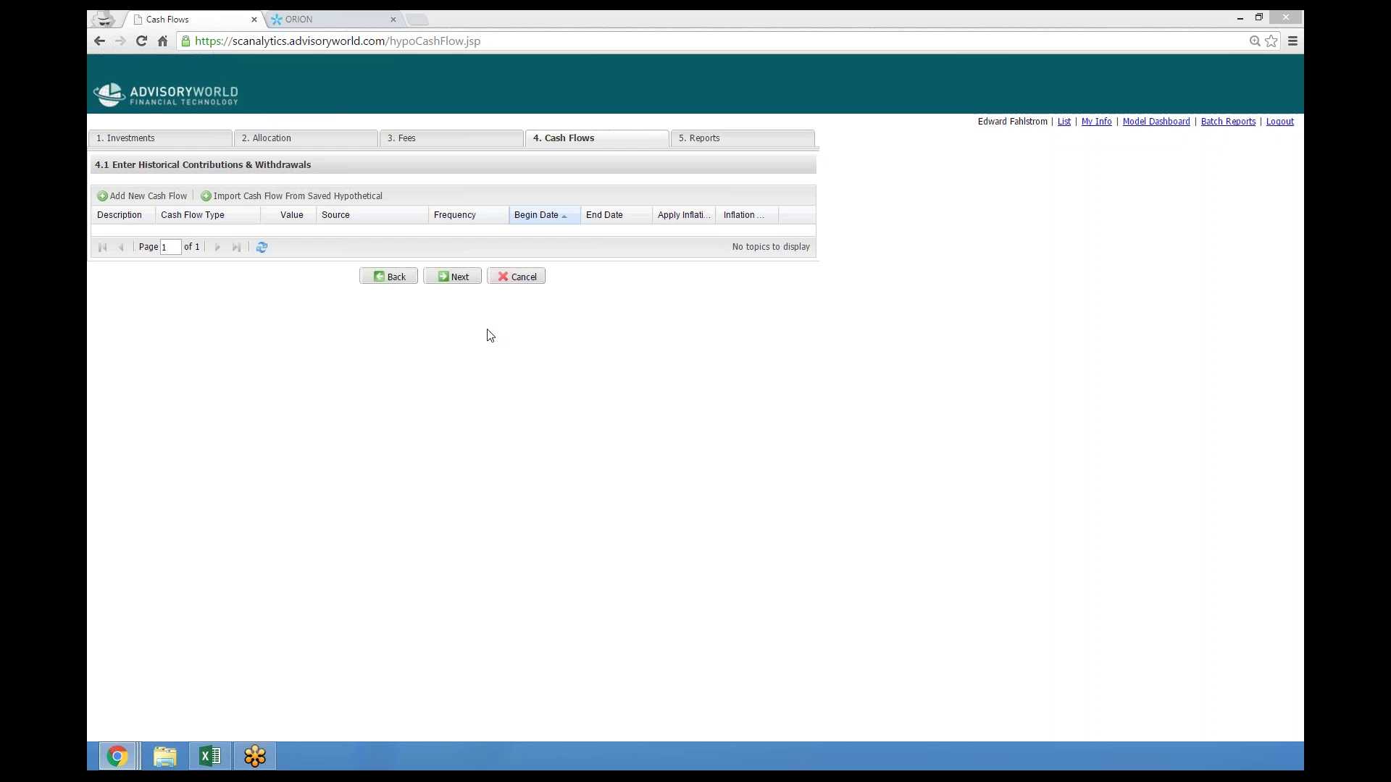
left_click(470, 273)
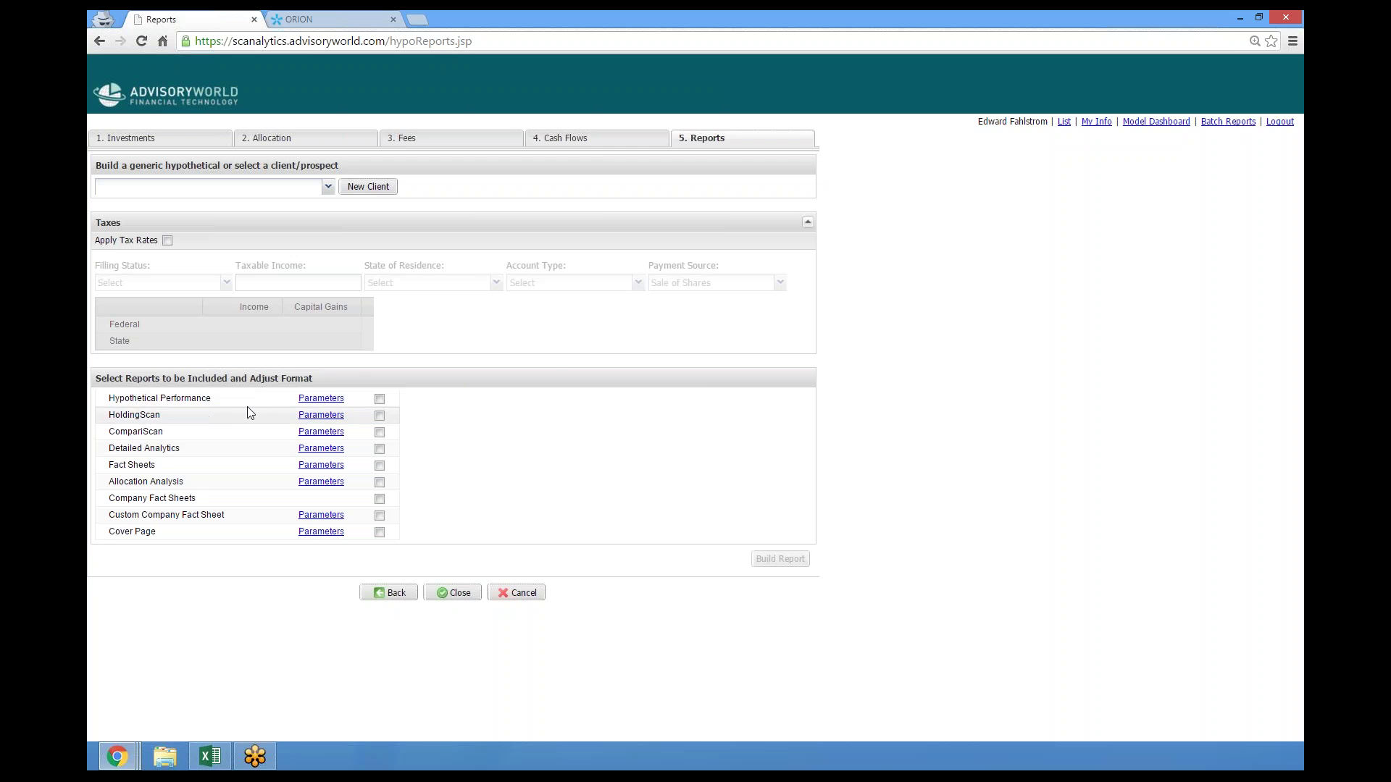
Step: Set the pie chart grouping in the HoldingScan parameters to By Investment
left_click(323, 417)
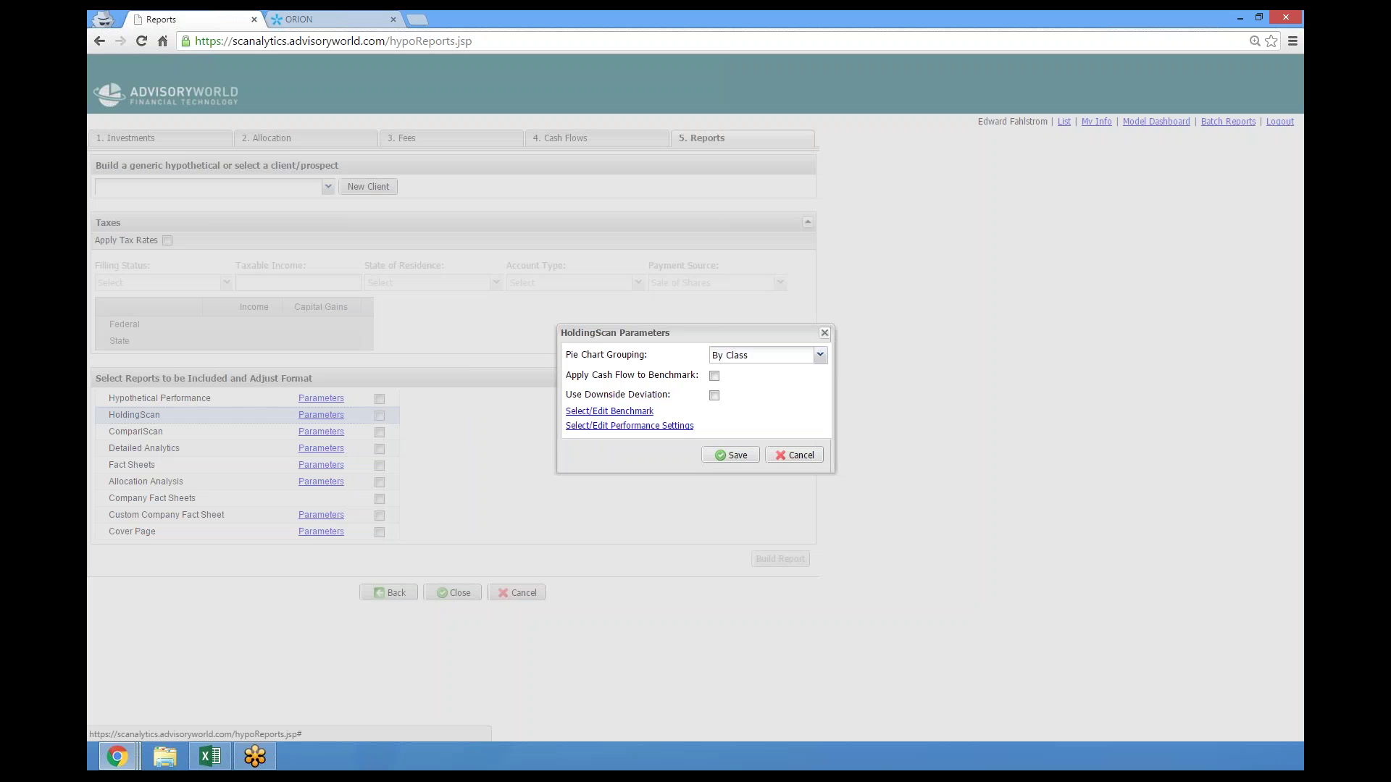
left_click(817, 357)
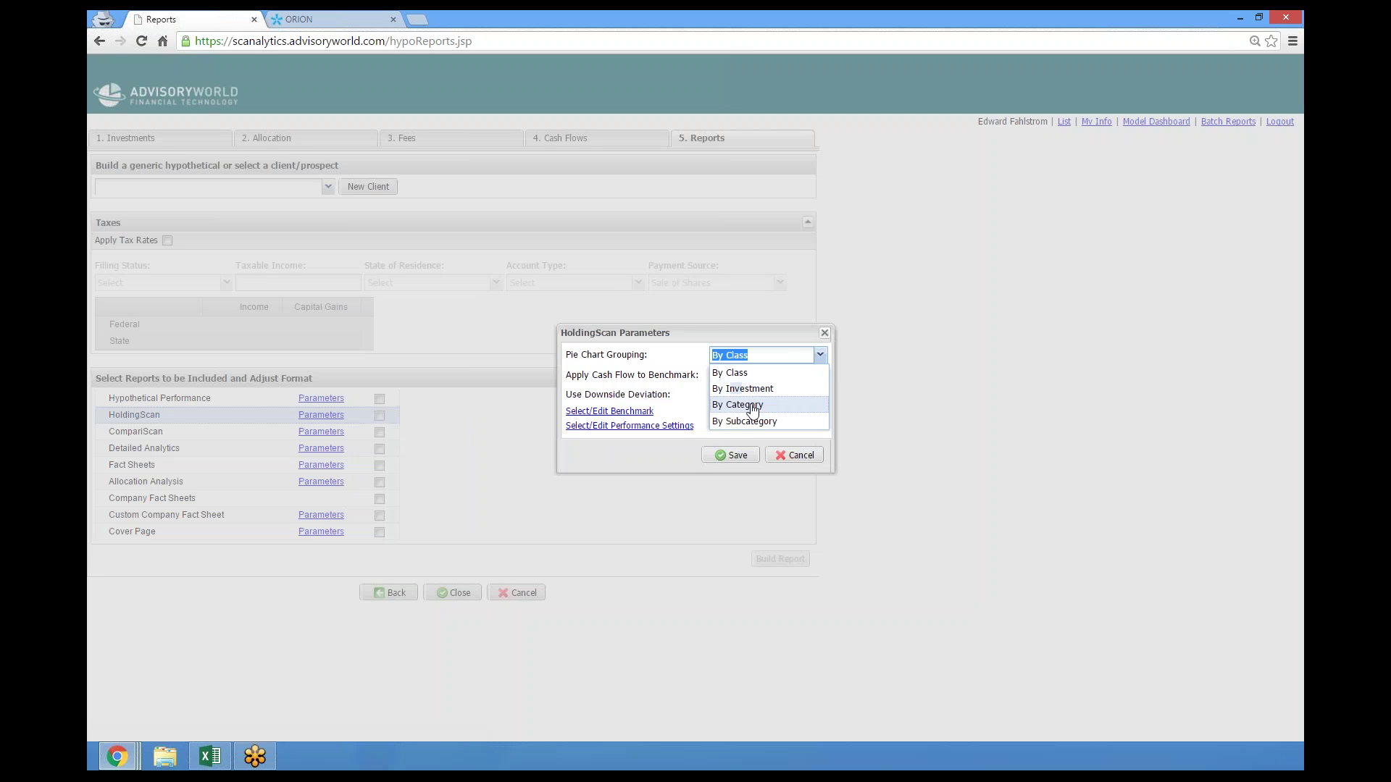
left_click(753, 389)
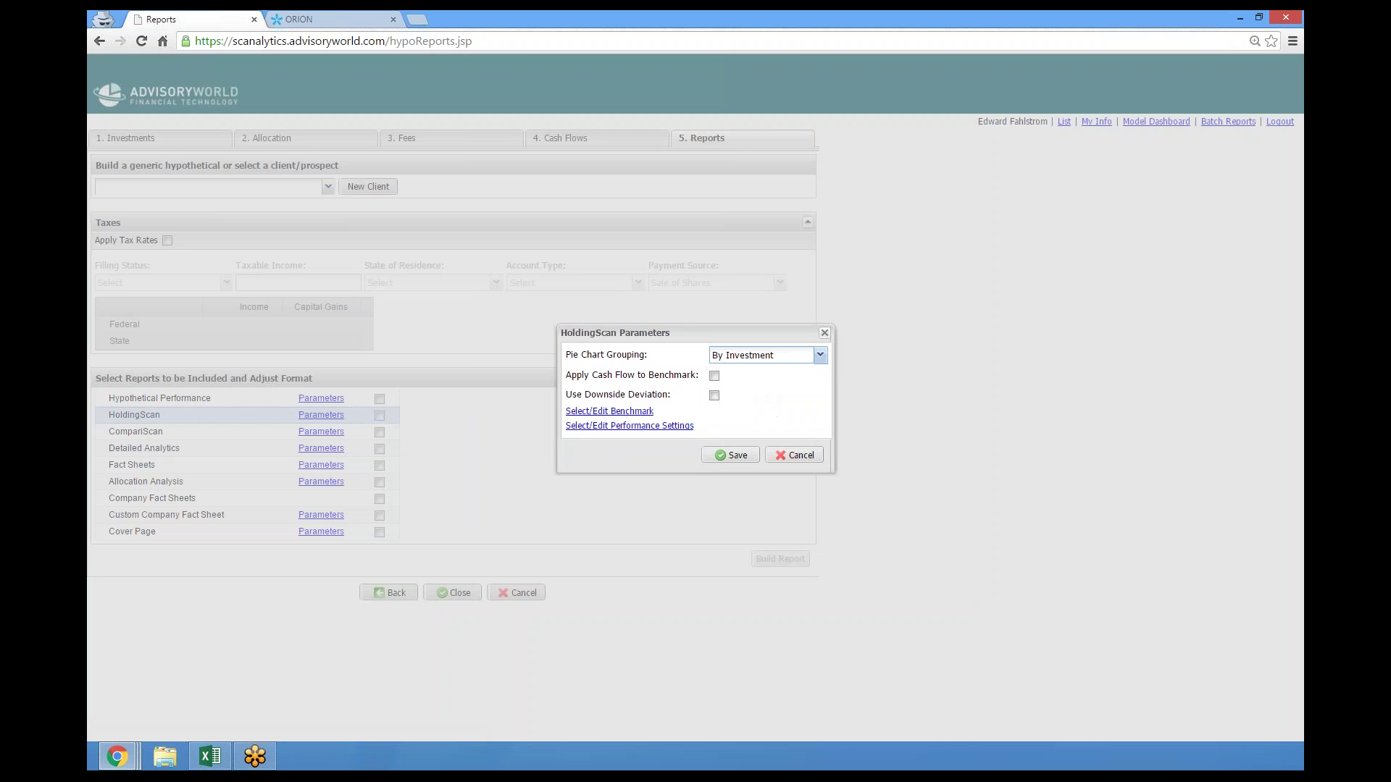
Step: Use the 60/40 blended benchmark instead of the weighted asset class benchmark for HoldingScan, and include HoldingScan in the reports
left_click(615, 410)
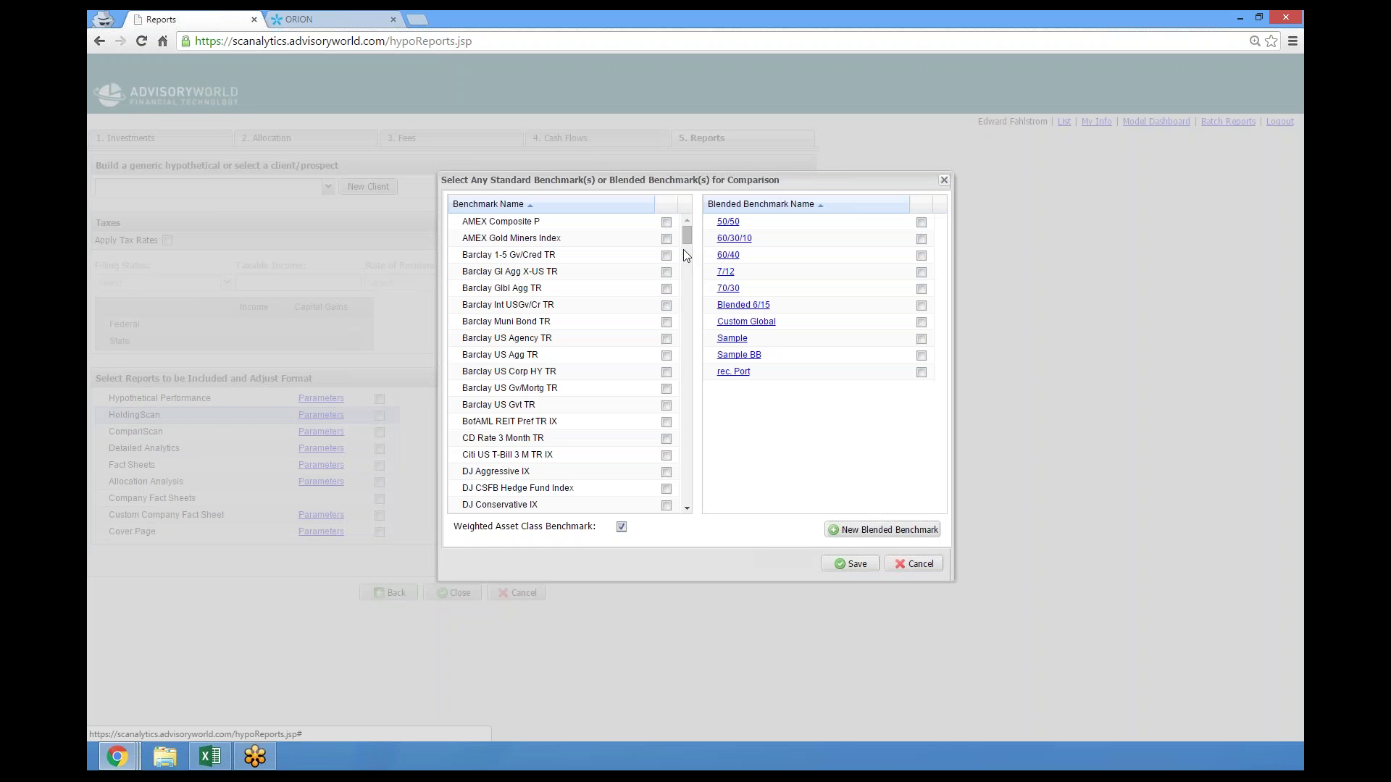
left_click_drag(686, 236, 681, 515)
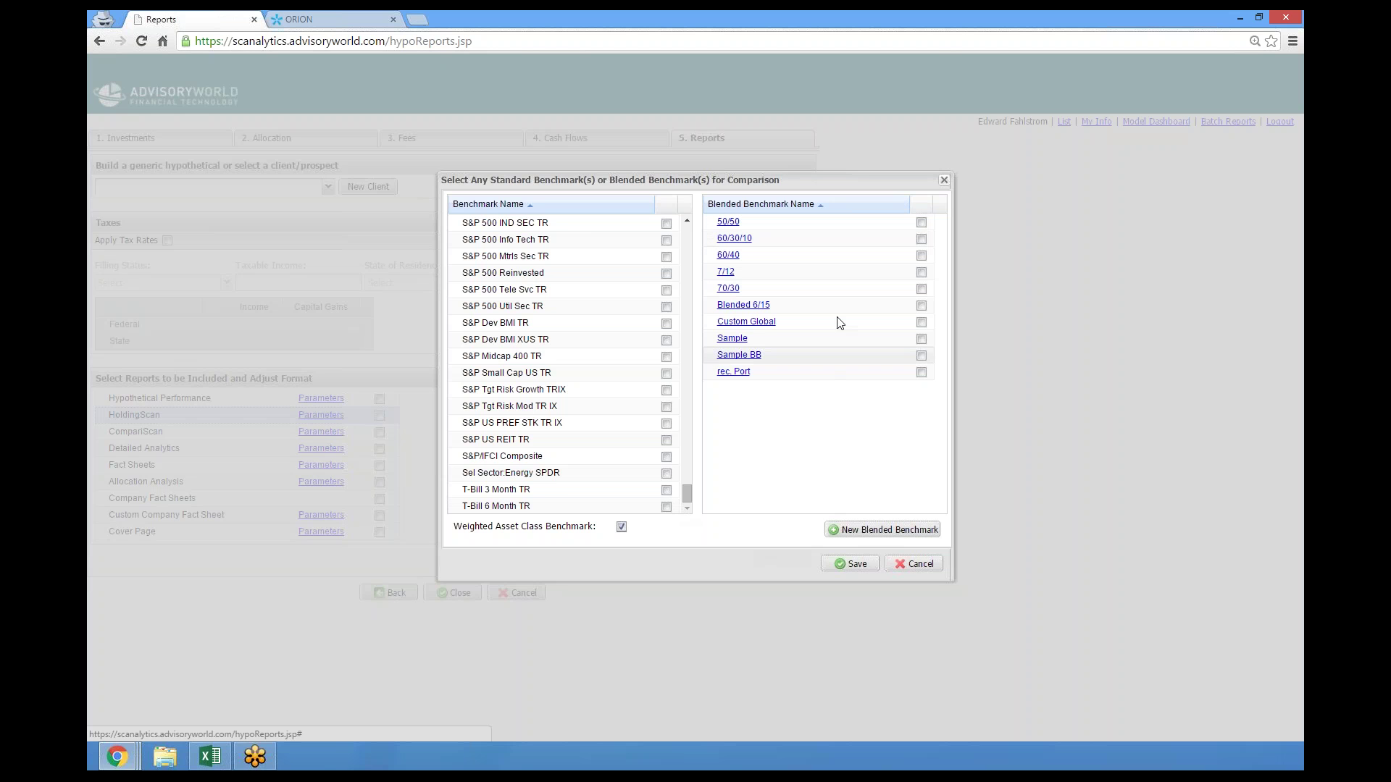
left_click(922, 255)
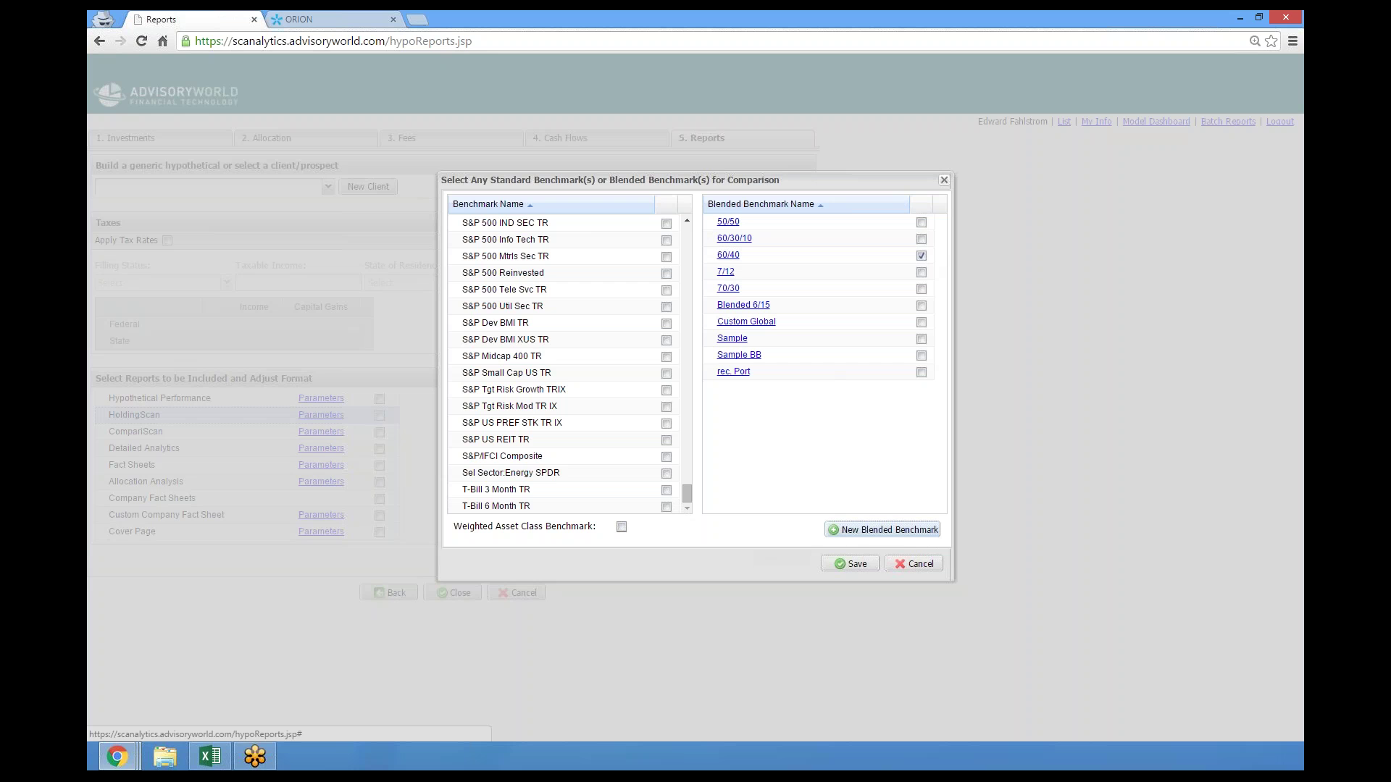
left_click(844, 565)
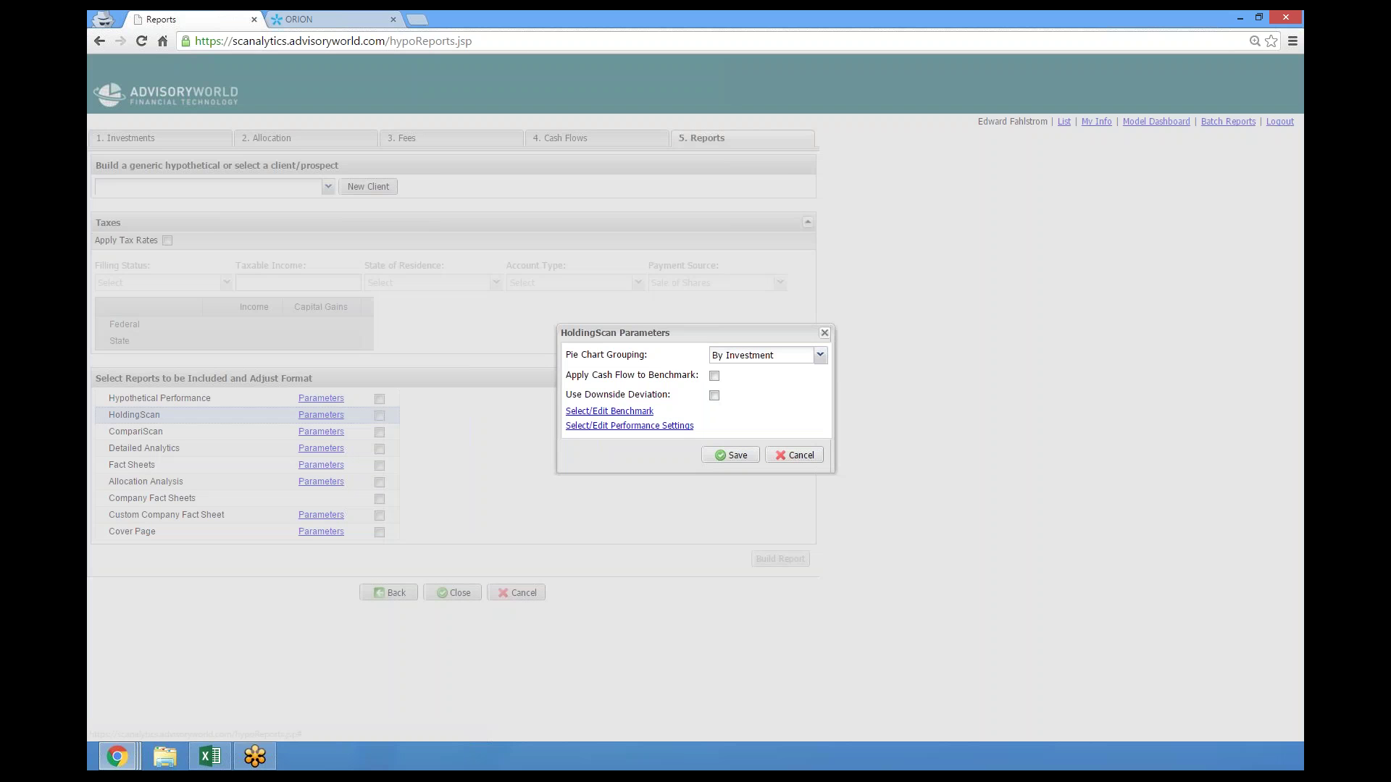
left_click(731, 455)
left_click(379, 415)
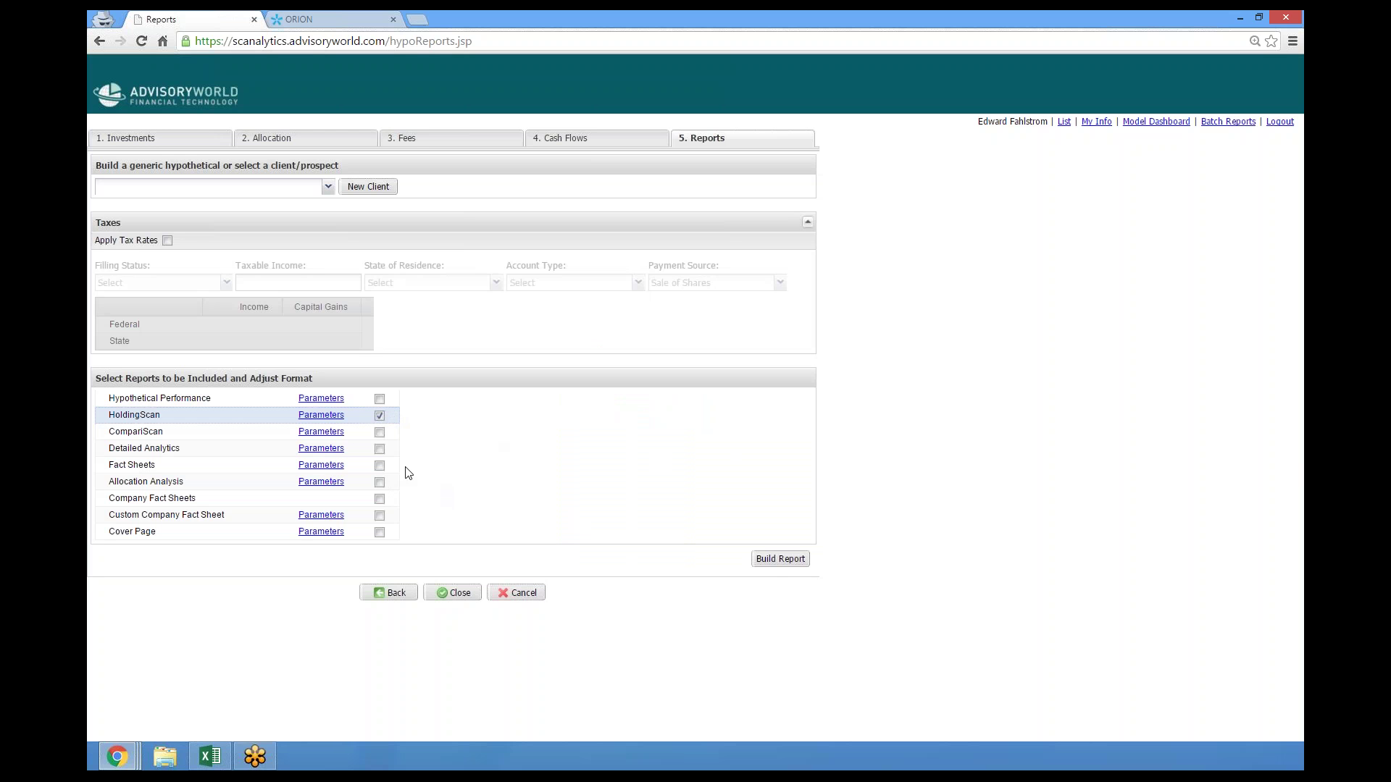
Step: Build the HoldingScan report, save it as report.pdf over the existing file, and open the PDF
left_click(778, 560)
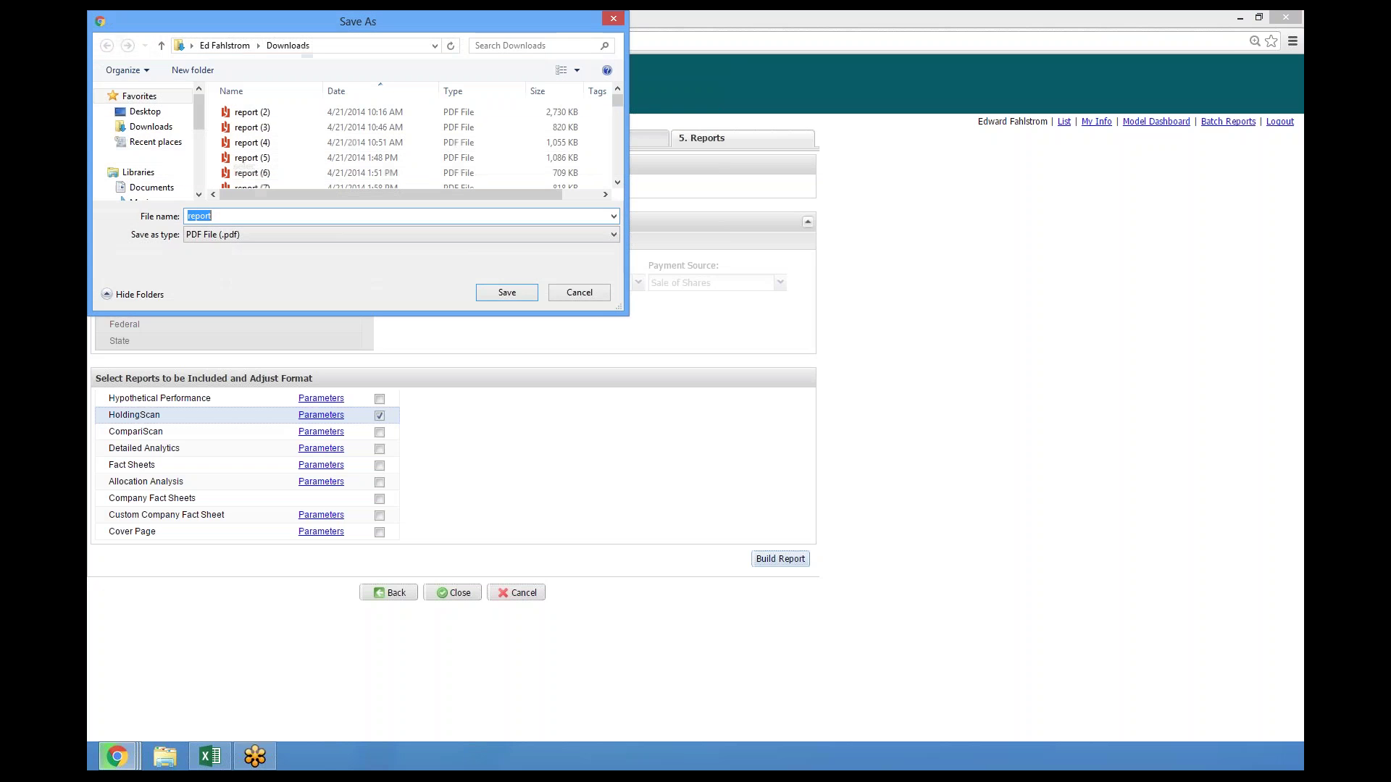
left_click(507, 293)
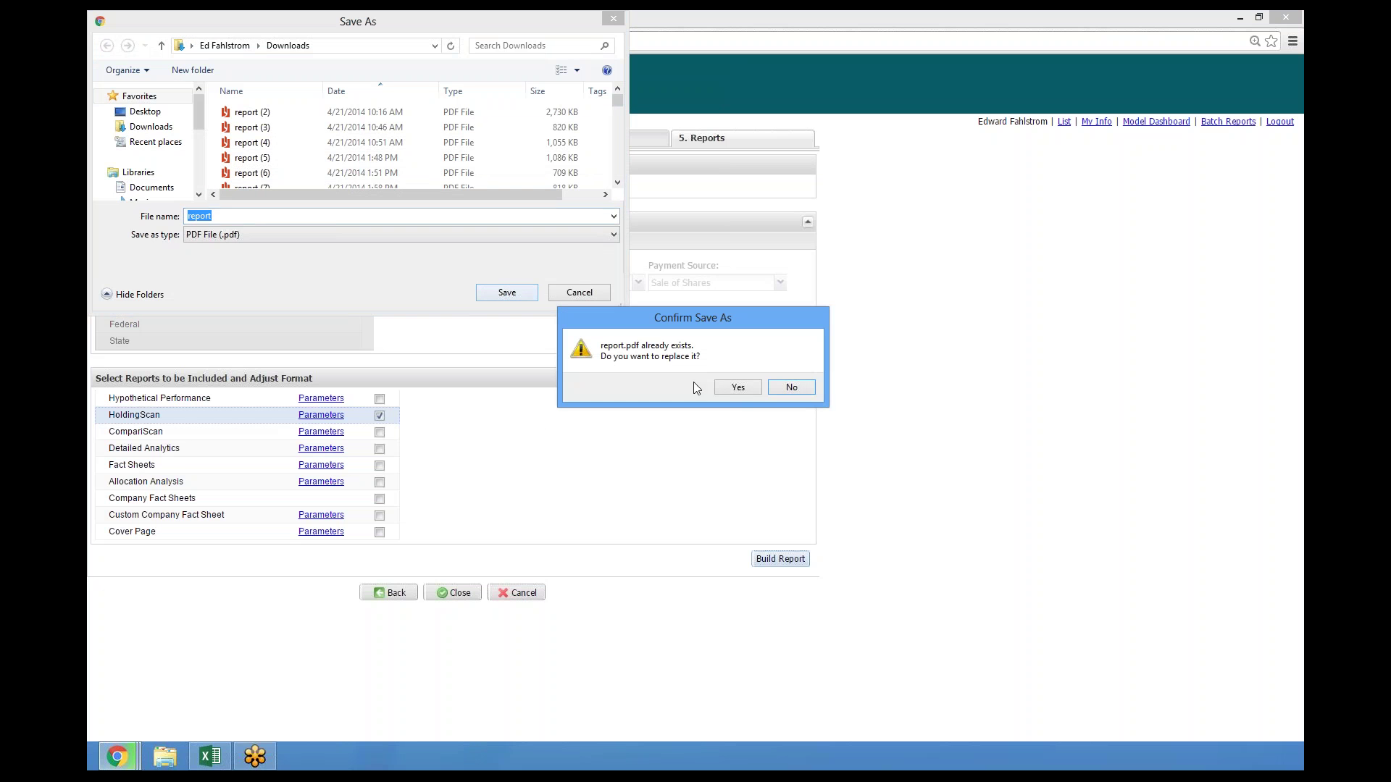
left_click(745, 389)
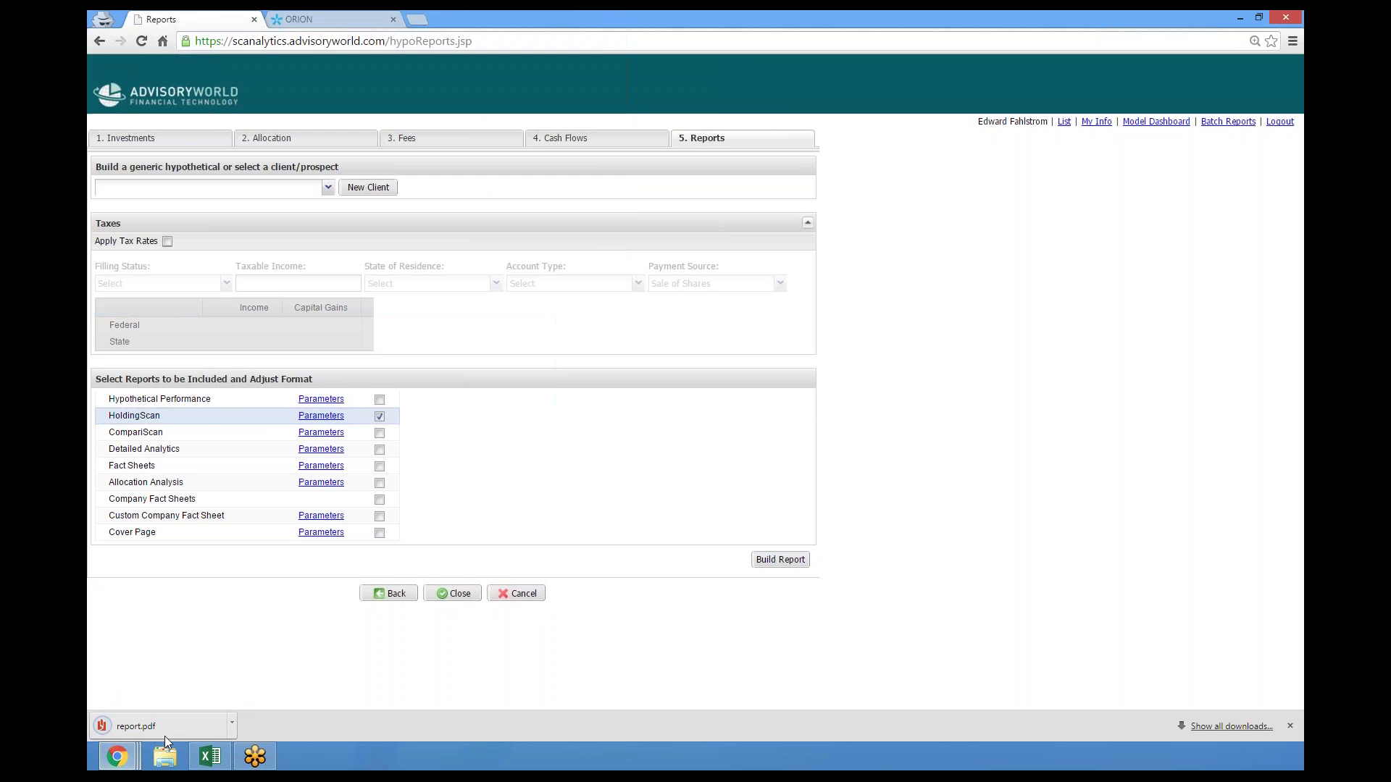
left_click(137, 726)
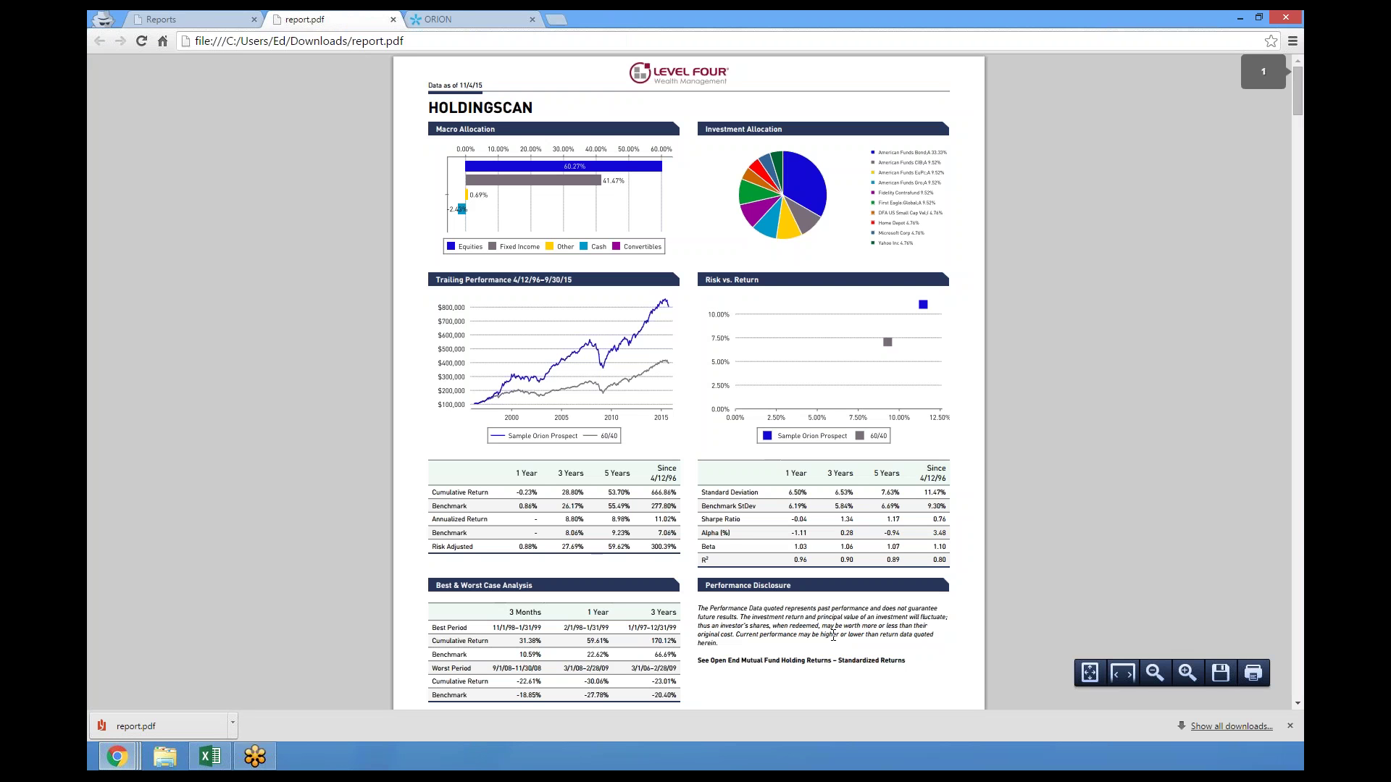
Step: Examine the HoldingScan PDF's allocation charts, performance and risk tables, equity holdings and investment detail at an enlarged size, and close it
left_click(1187, 672)
left_click(1189, 702)
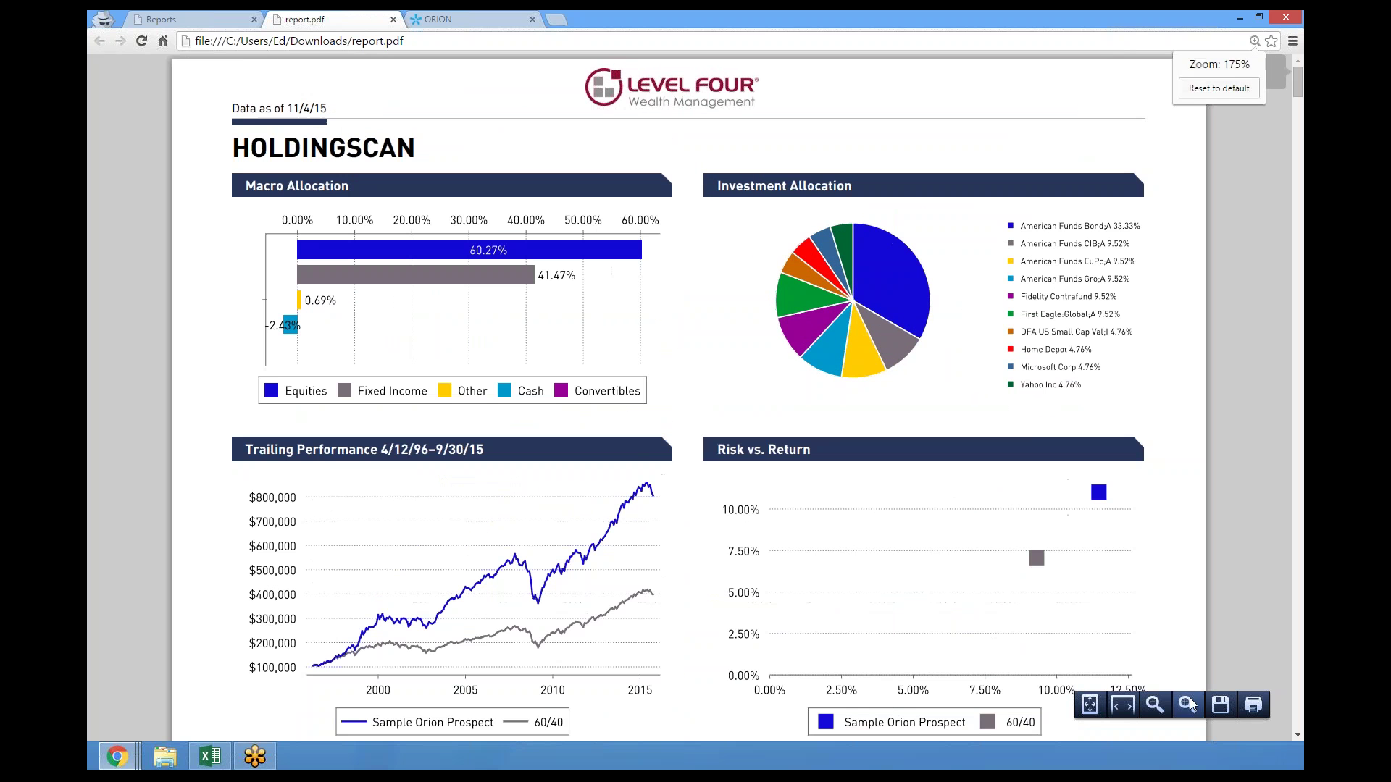
scroll(1156, 478, "down", 2)
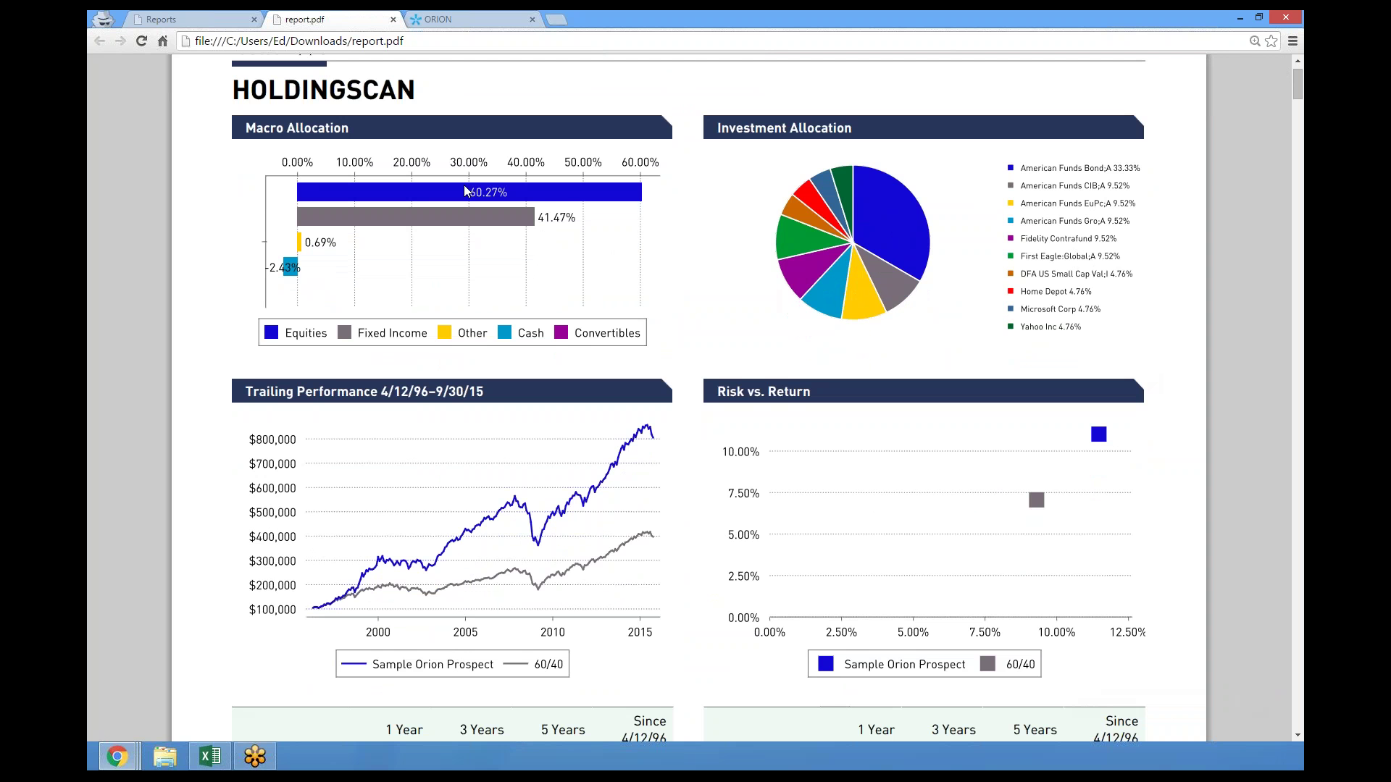
scroll(465, 186, "down", 3)
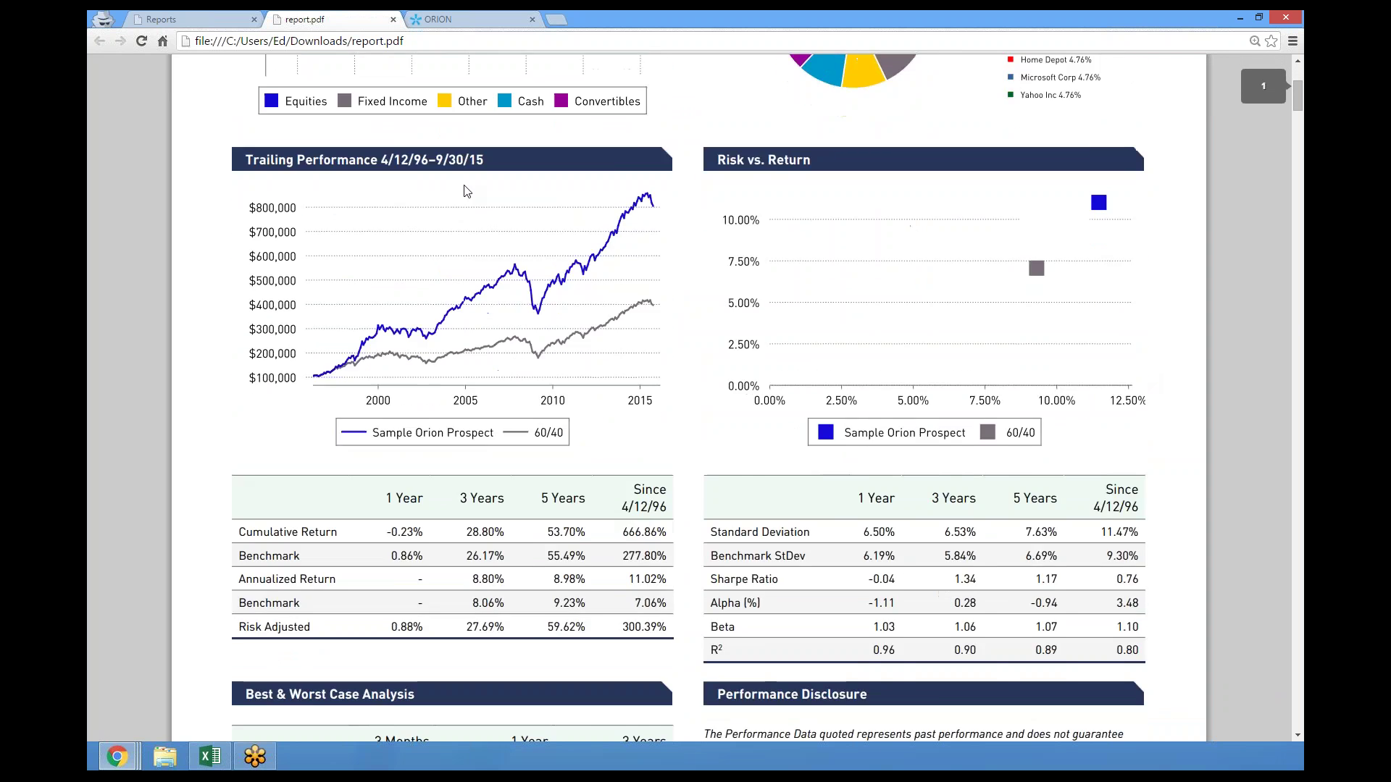
scroll(466, 189, "down", 1)
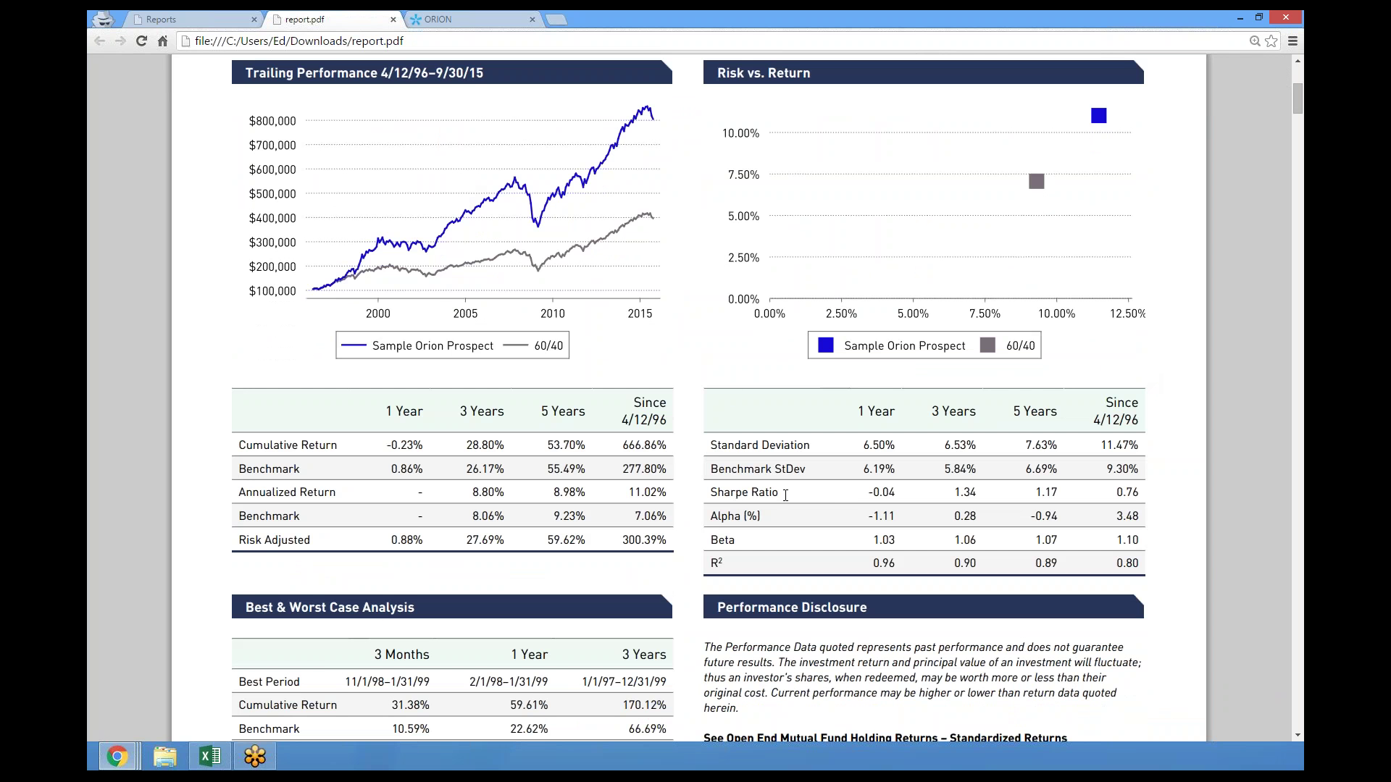
scroll(785, 495, "down", 1)
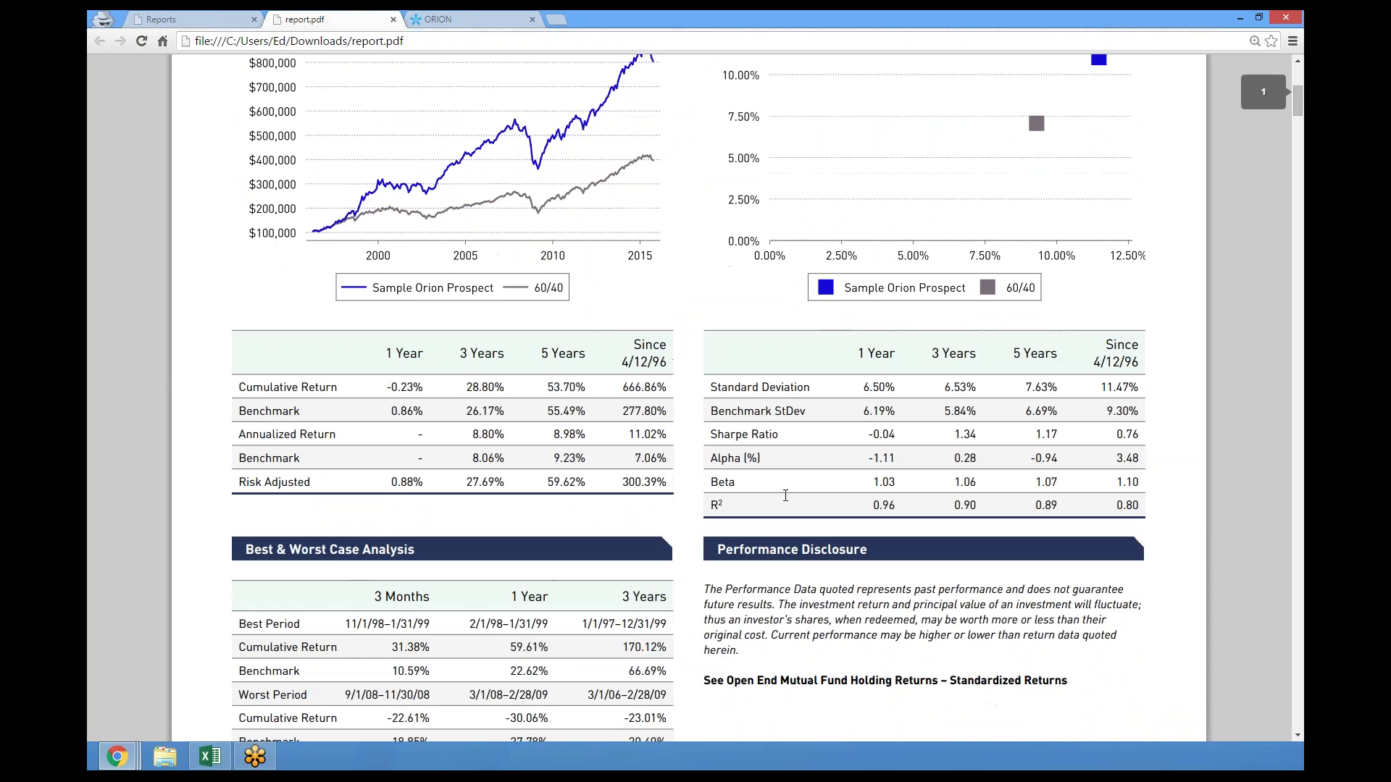
scroll(785, 496, "down", 15)
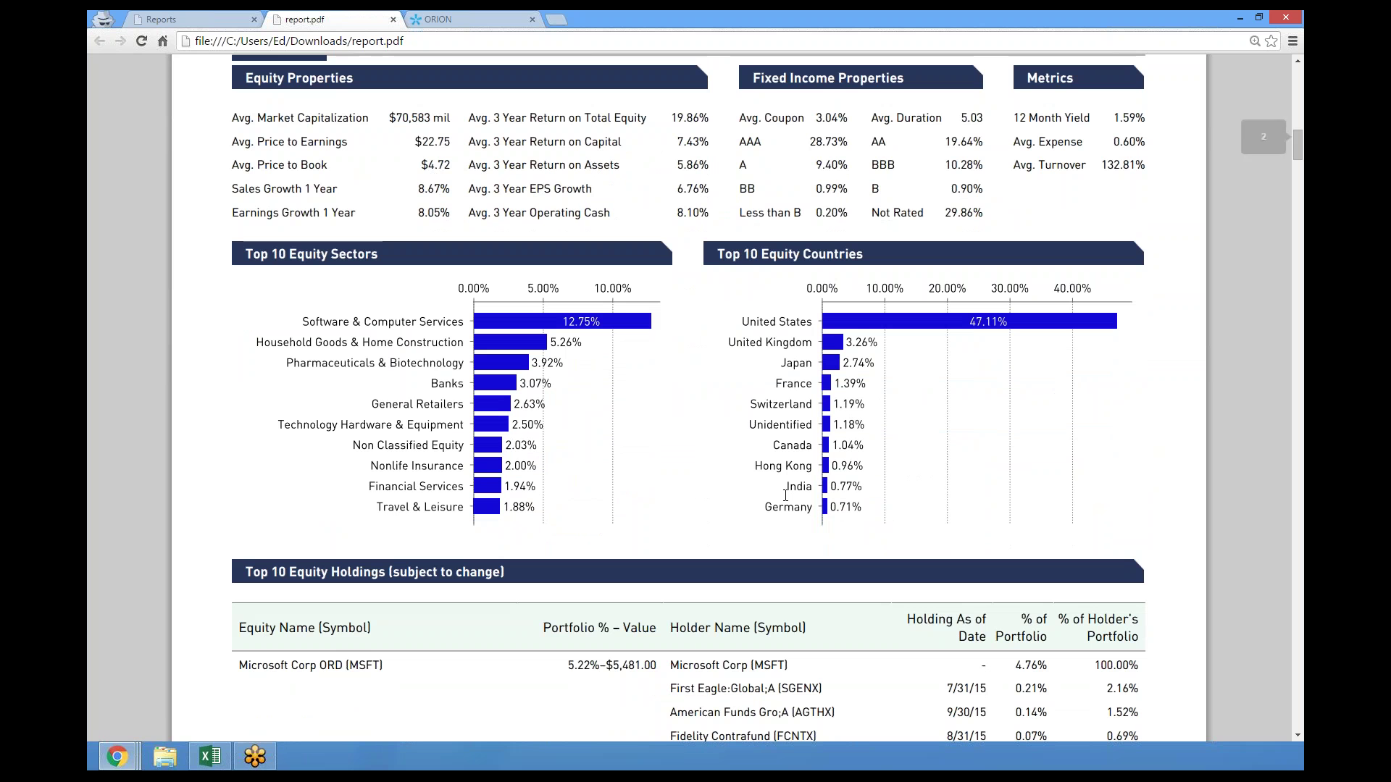
scroll(785, 495, "down", 7)
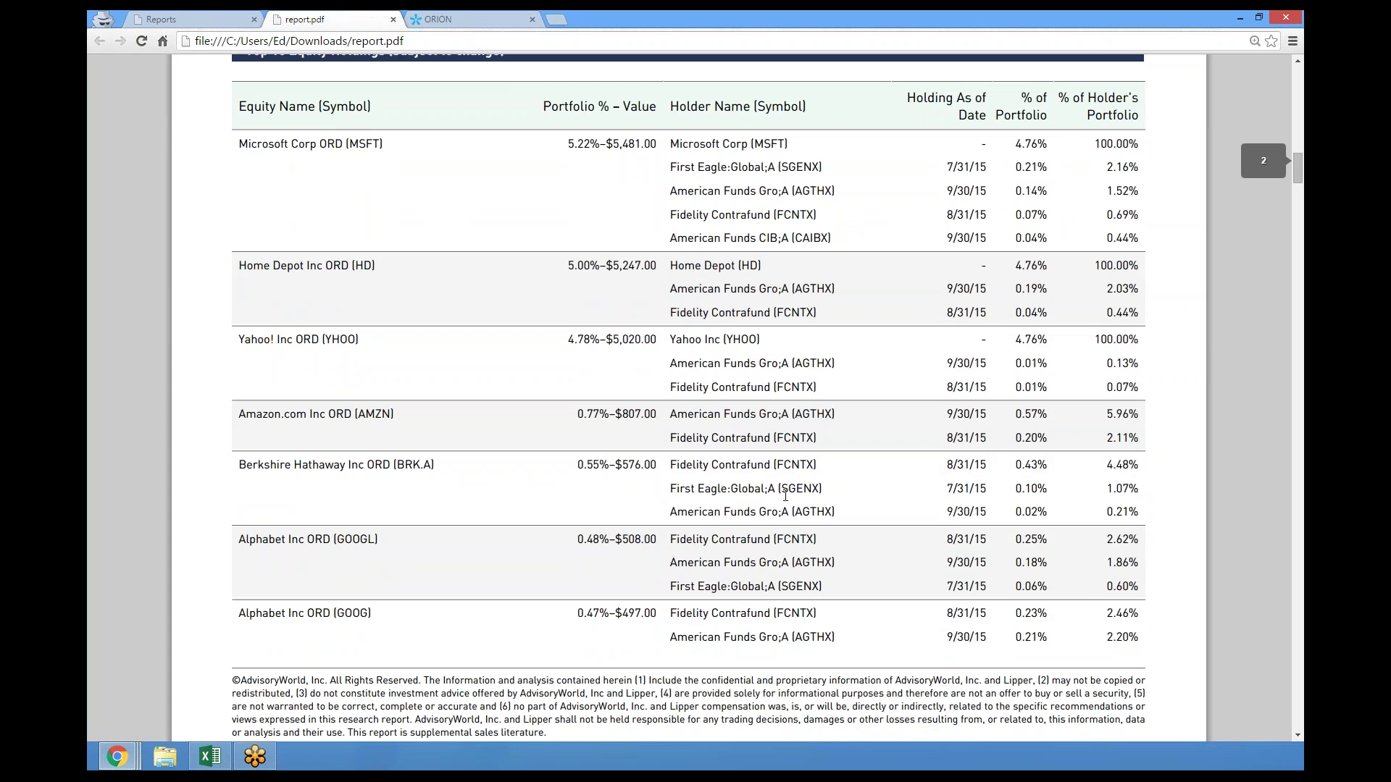
scroll(786, 495, "down", 5)
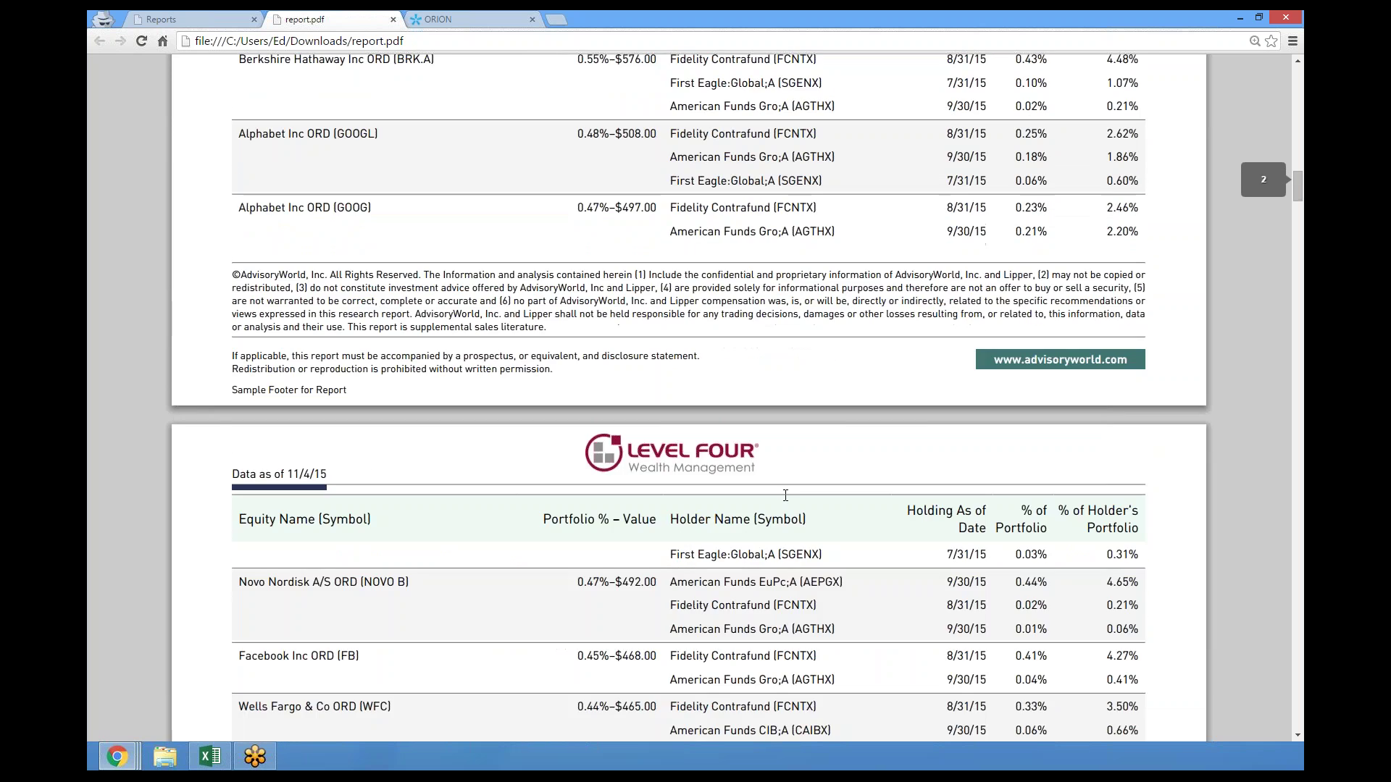
scroll(785, 495, "down", 6)
scroll(785, 495, "down", 6)
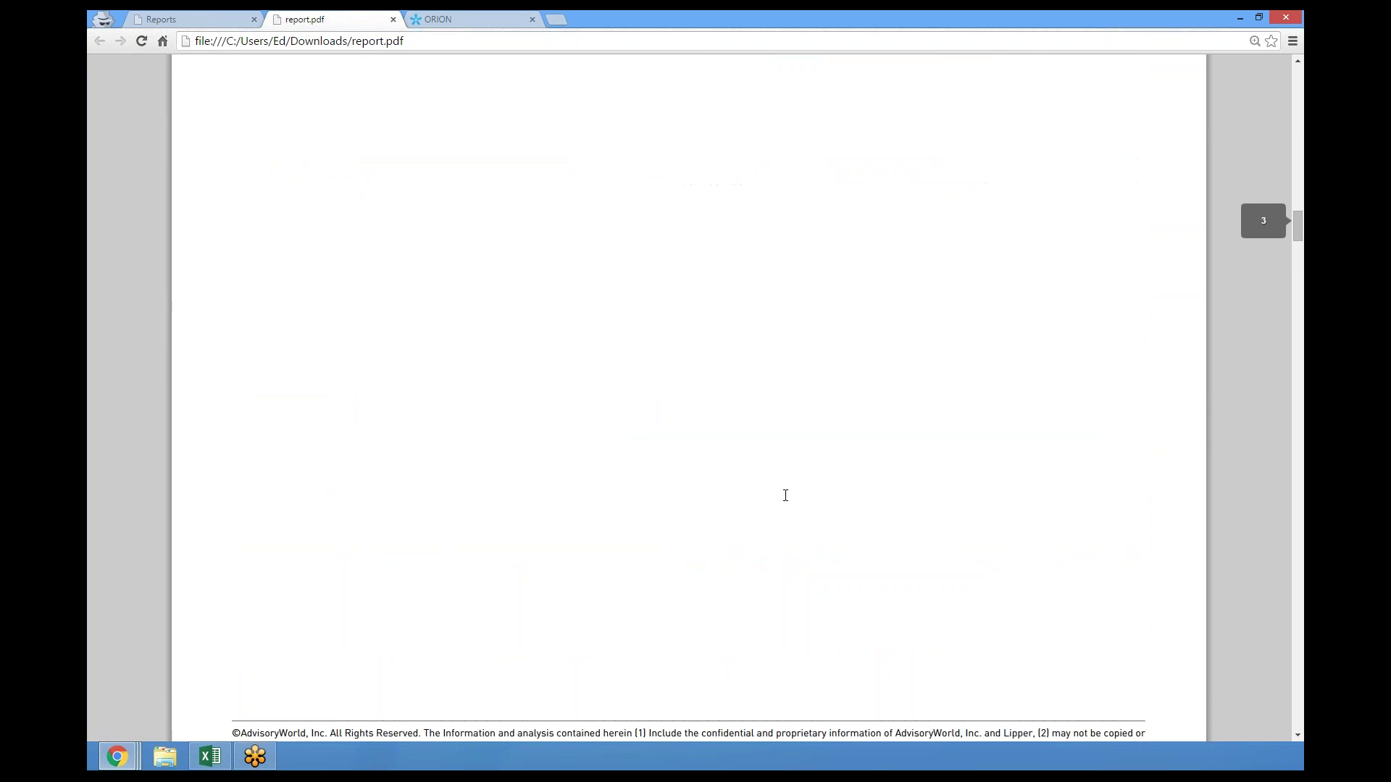
scroll(785, 495, "down", 11)
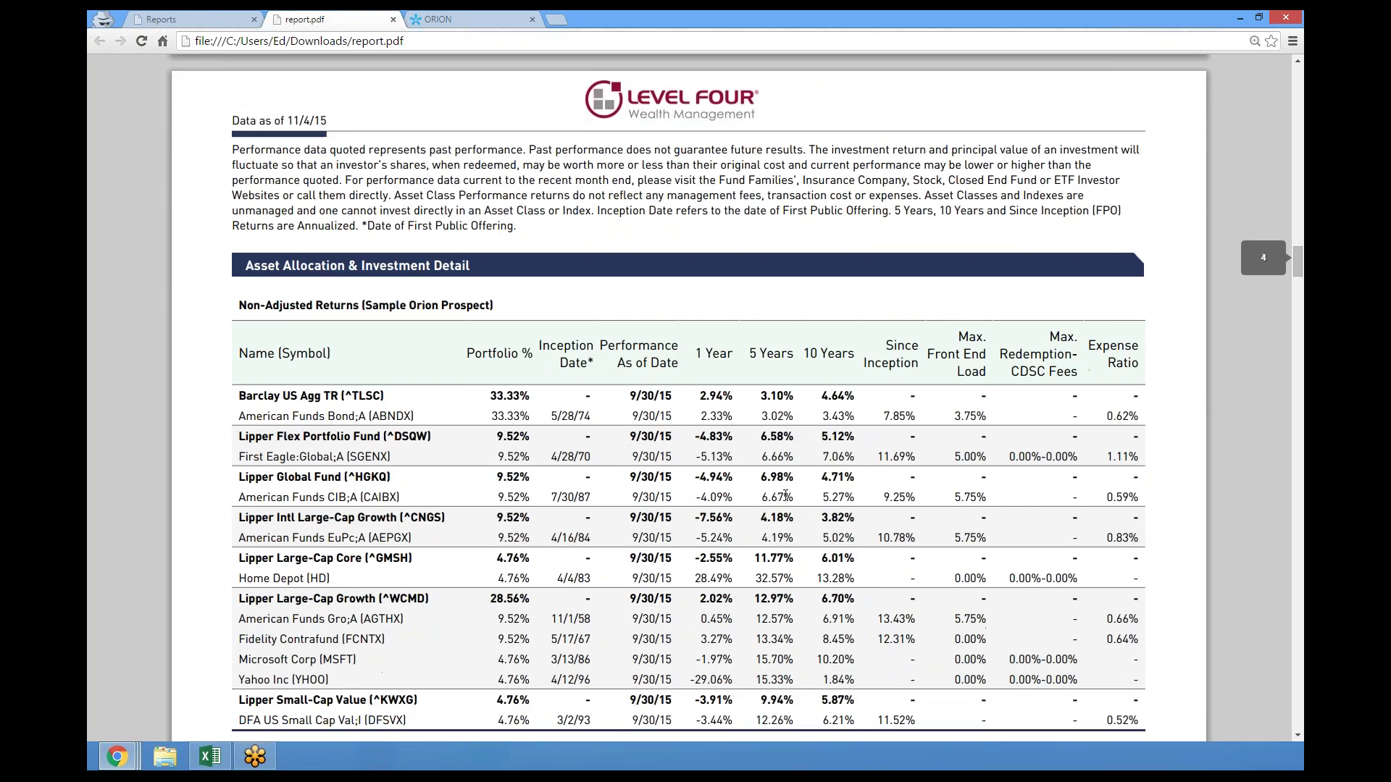
left_click(394, 19)
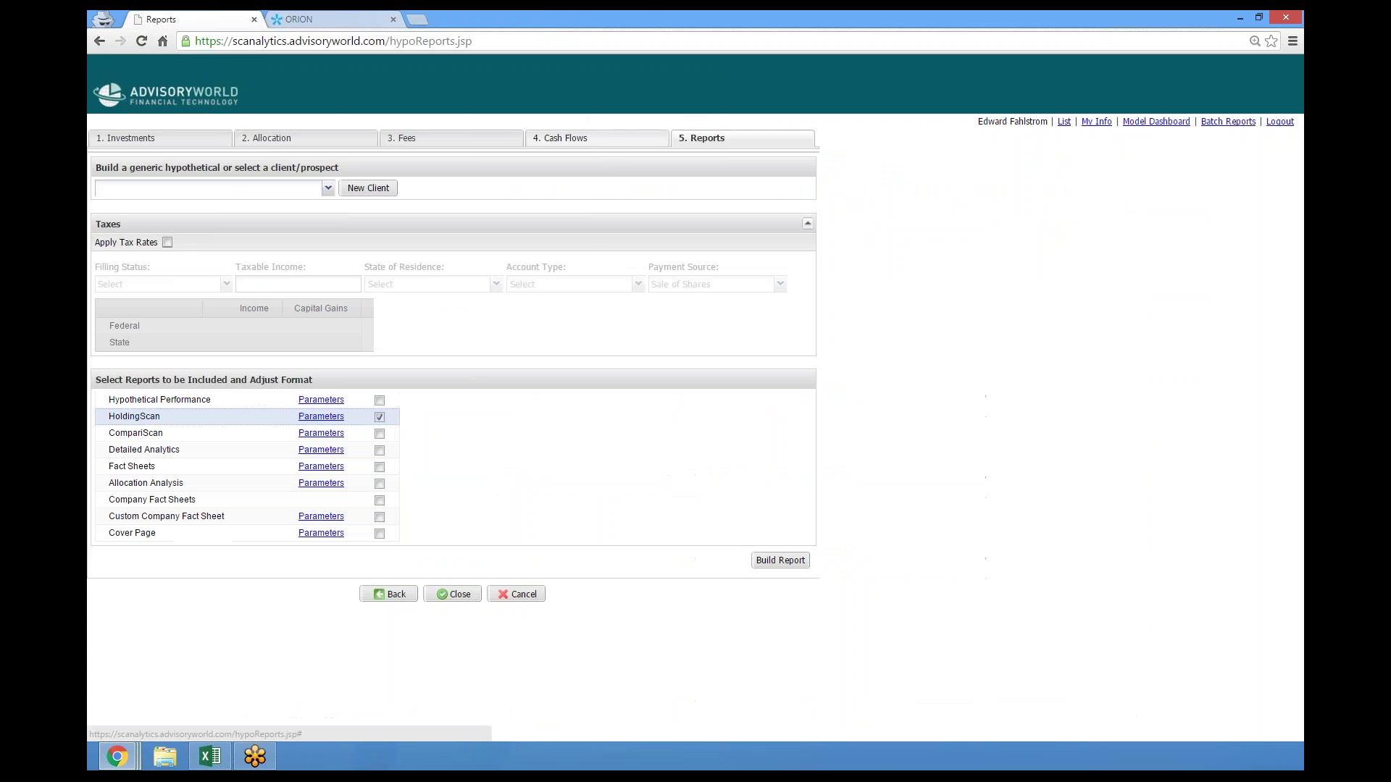
Step: Save the changes to Sample Orion Prospect and replace the header logo in My Info with AdvisoryWorld Hi Rez Logo Horizontal.png, saving the profile
left_click(1087, 123)
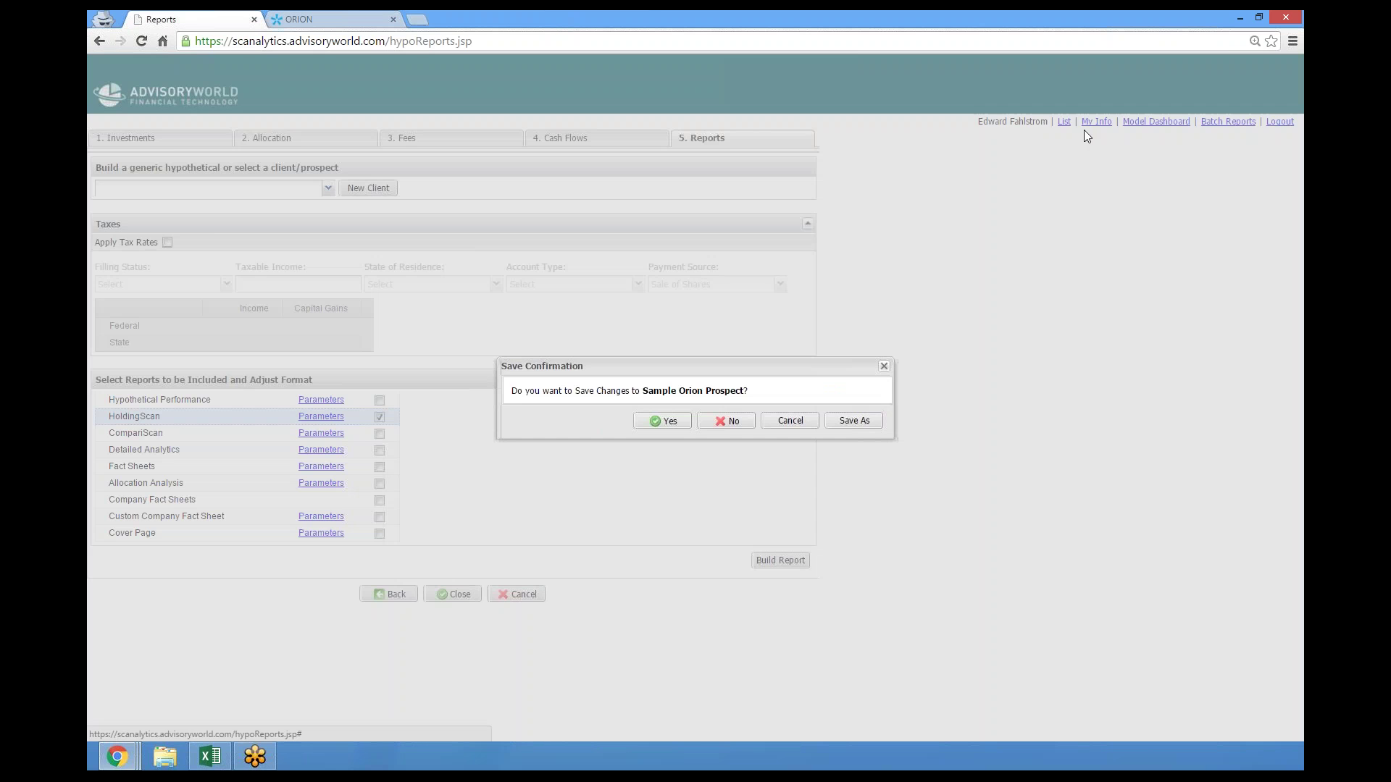
left_click(665, 423)
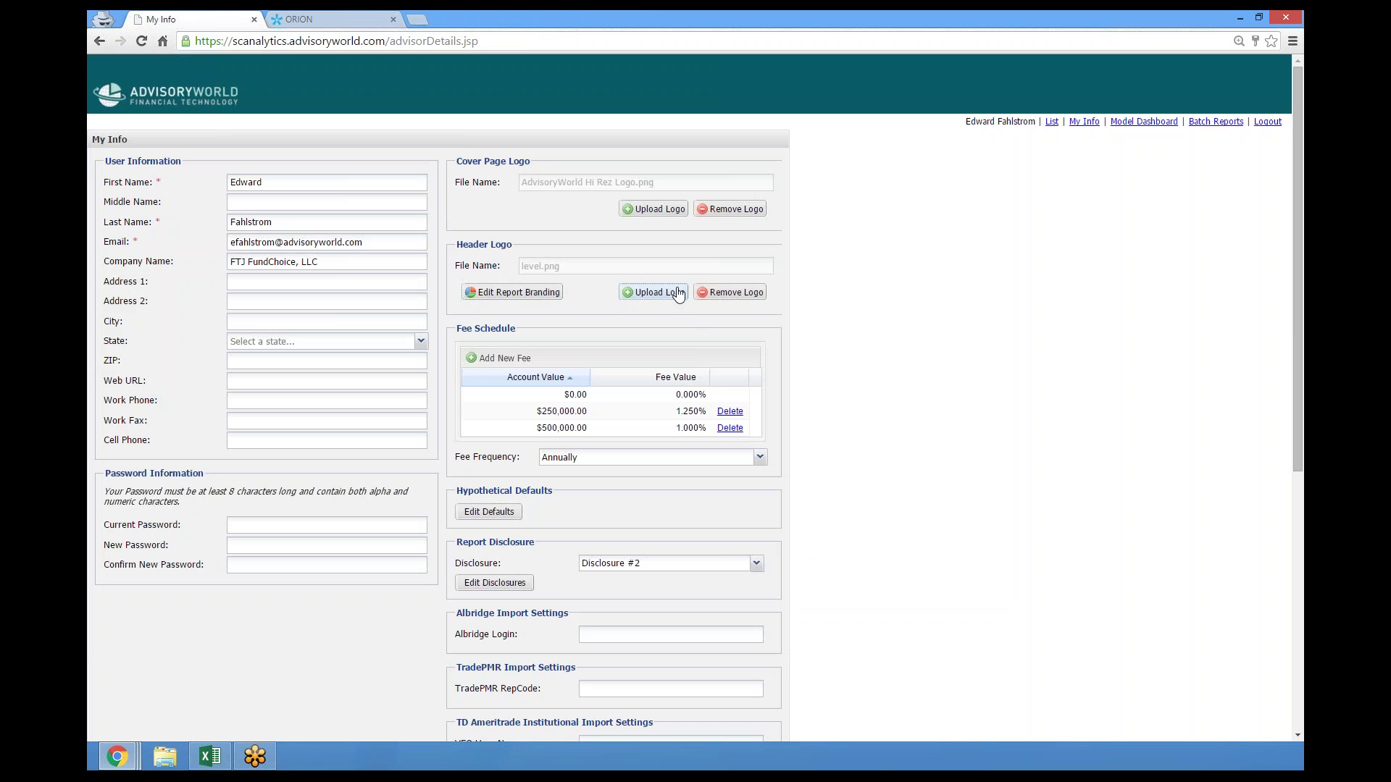
left_click(678, 293)
left_click(856, 392)
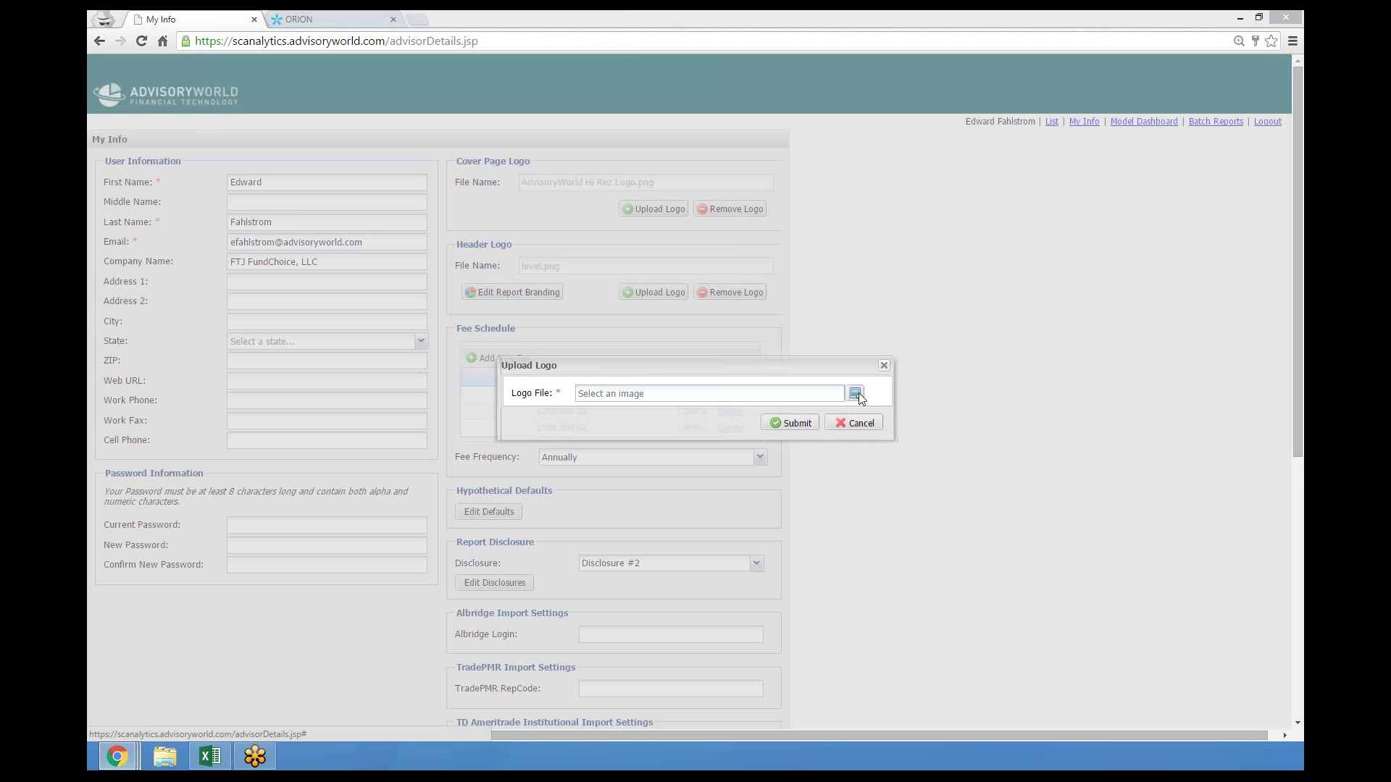
left_click(145, 217)
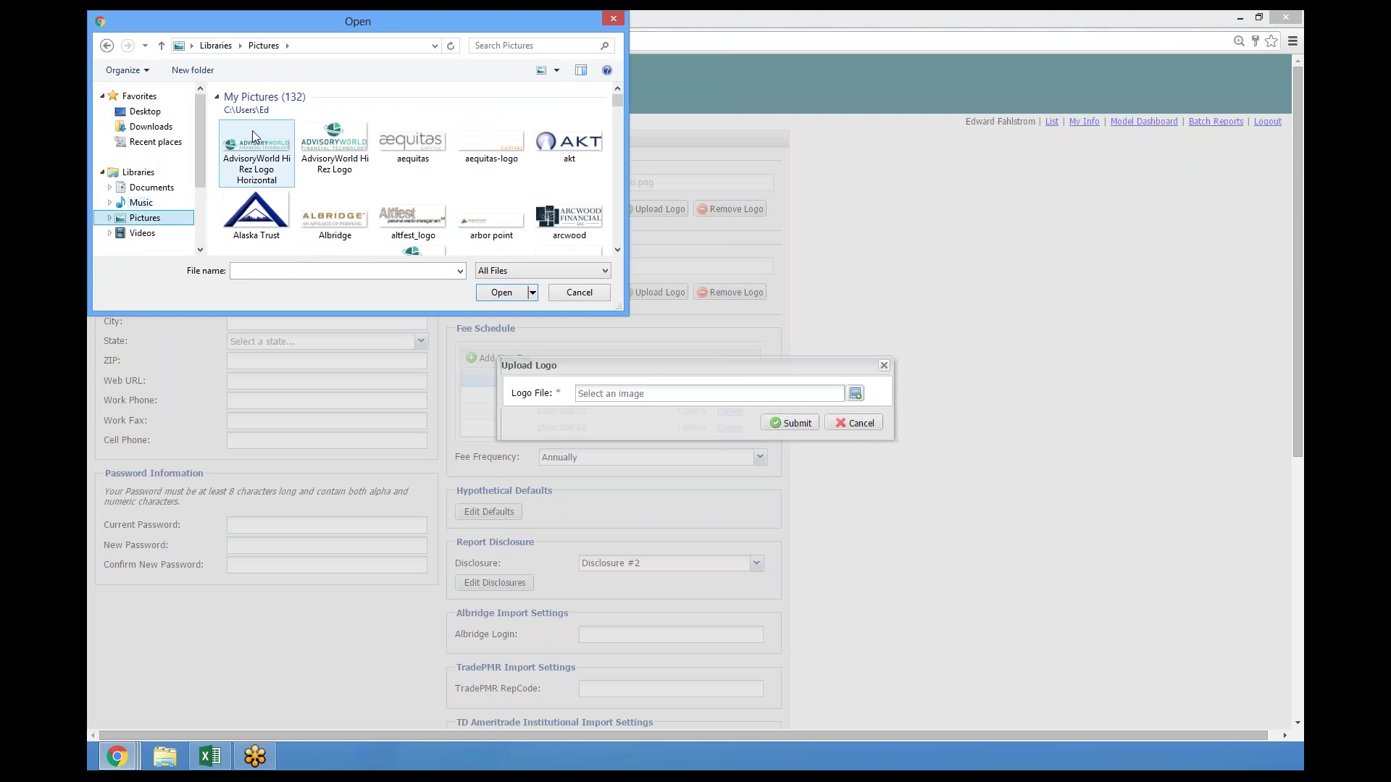
double_click(253, 138)
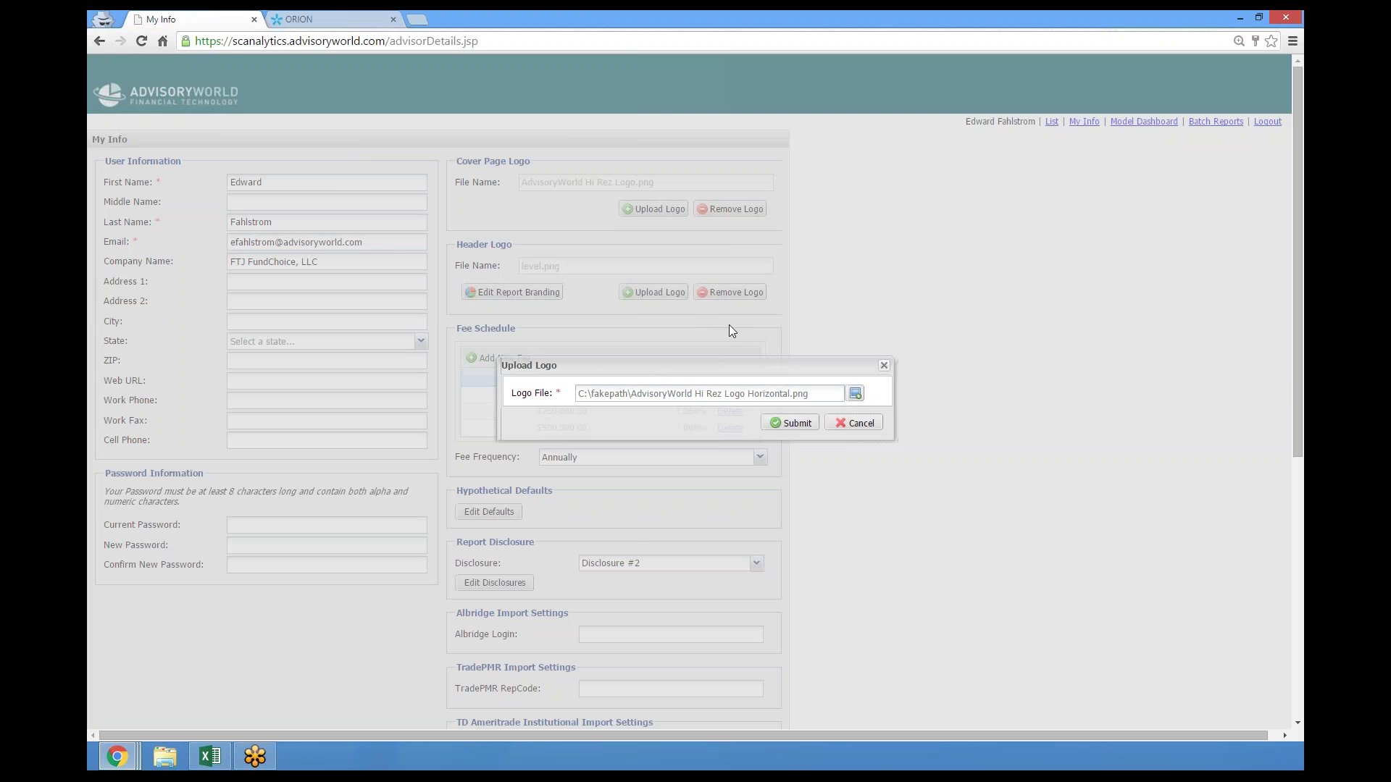
left_click(789, 422)
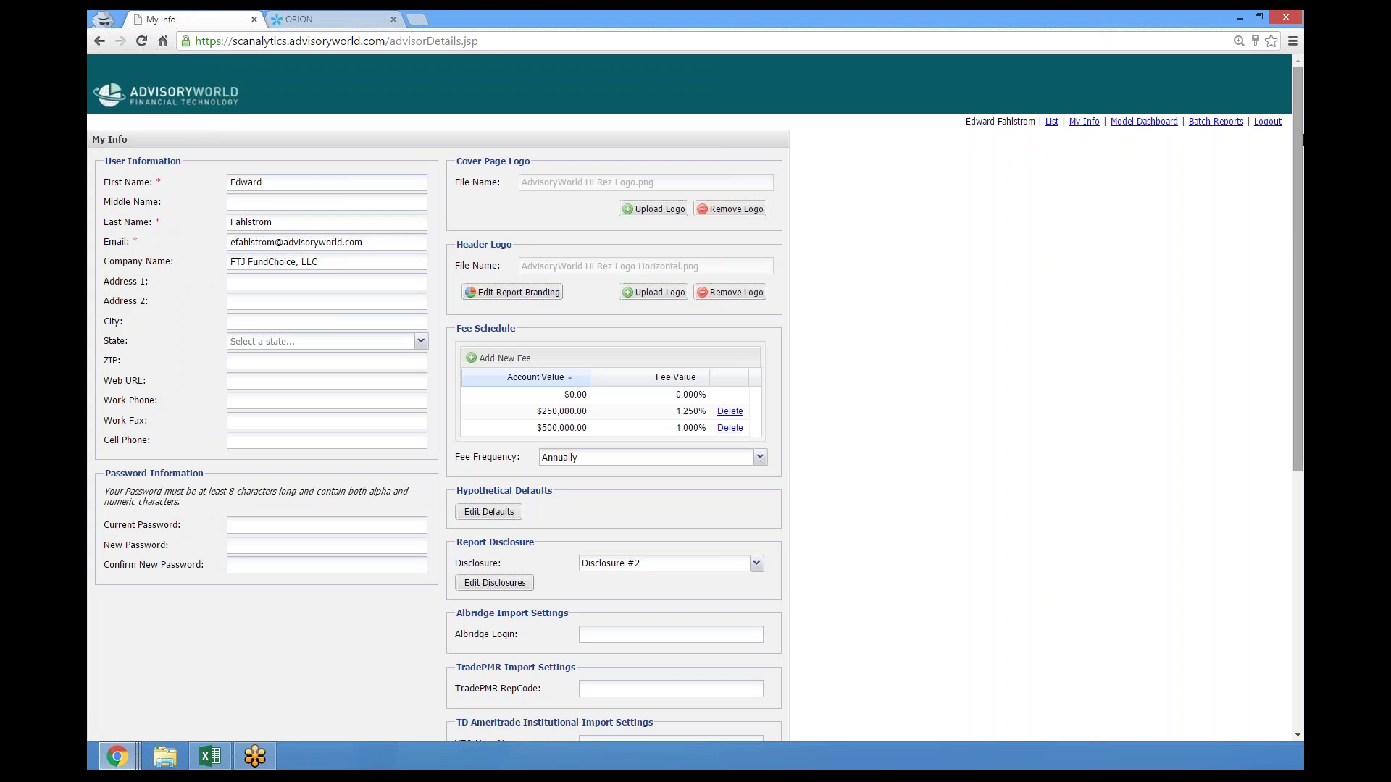
scroll(1265, 574, "down", 6)
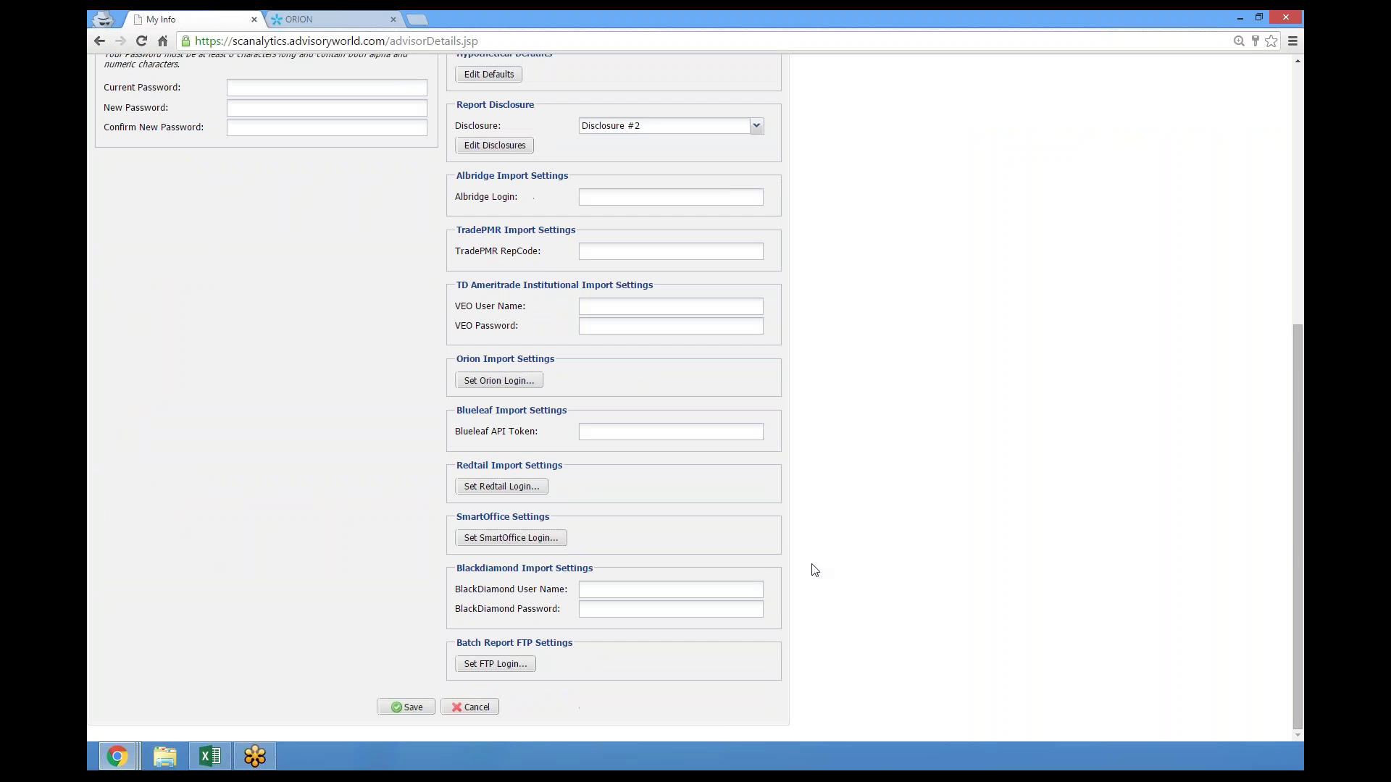
left_click(419, 707)
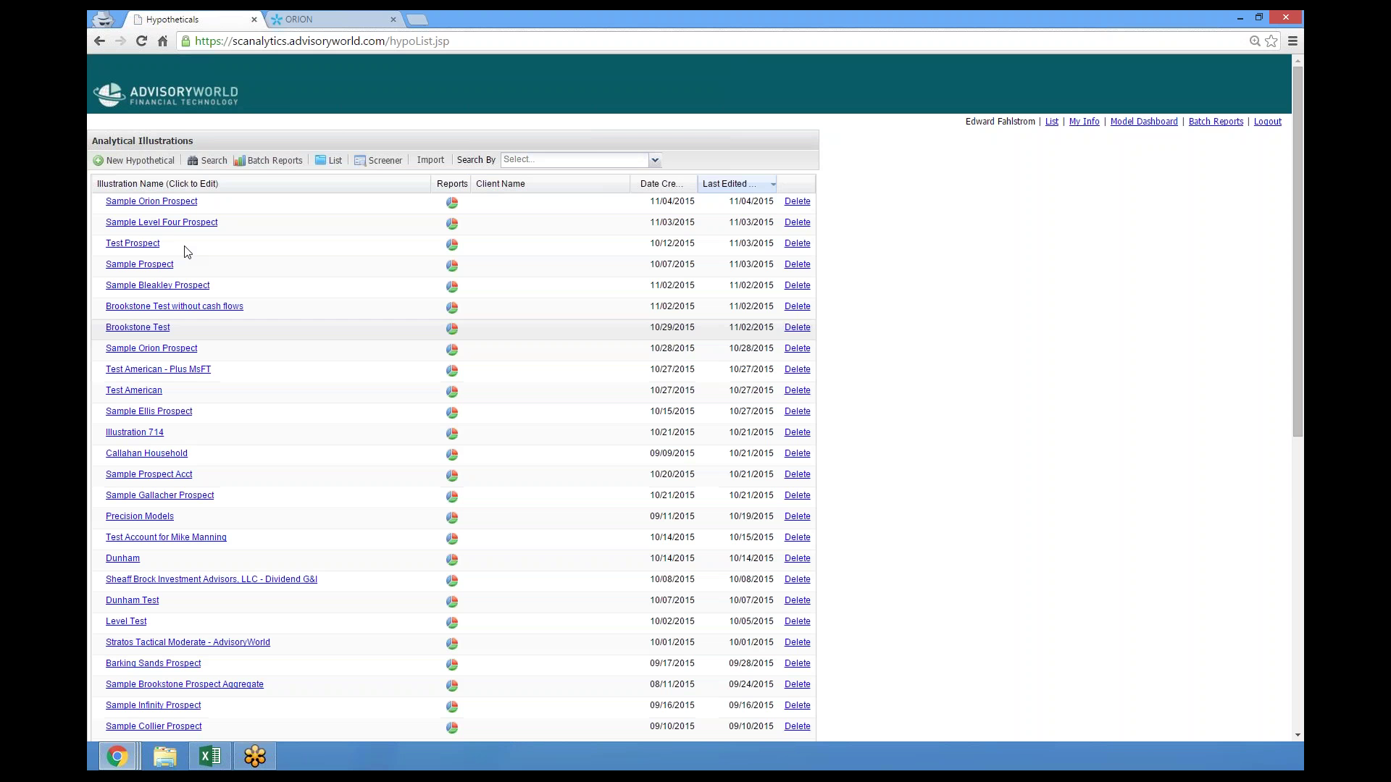
Step: Reopen the most recent Sample Orion Prospect at its report selection and exclude HoldingScan from the reports
left_click(182, 208)
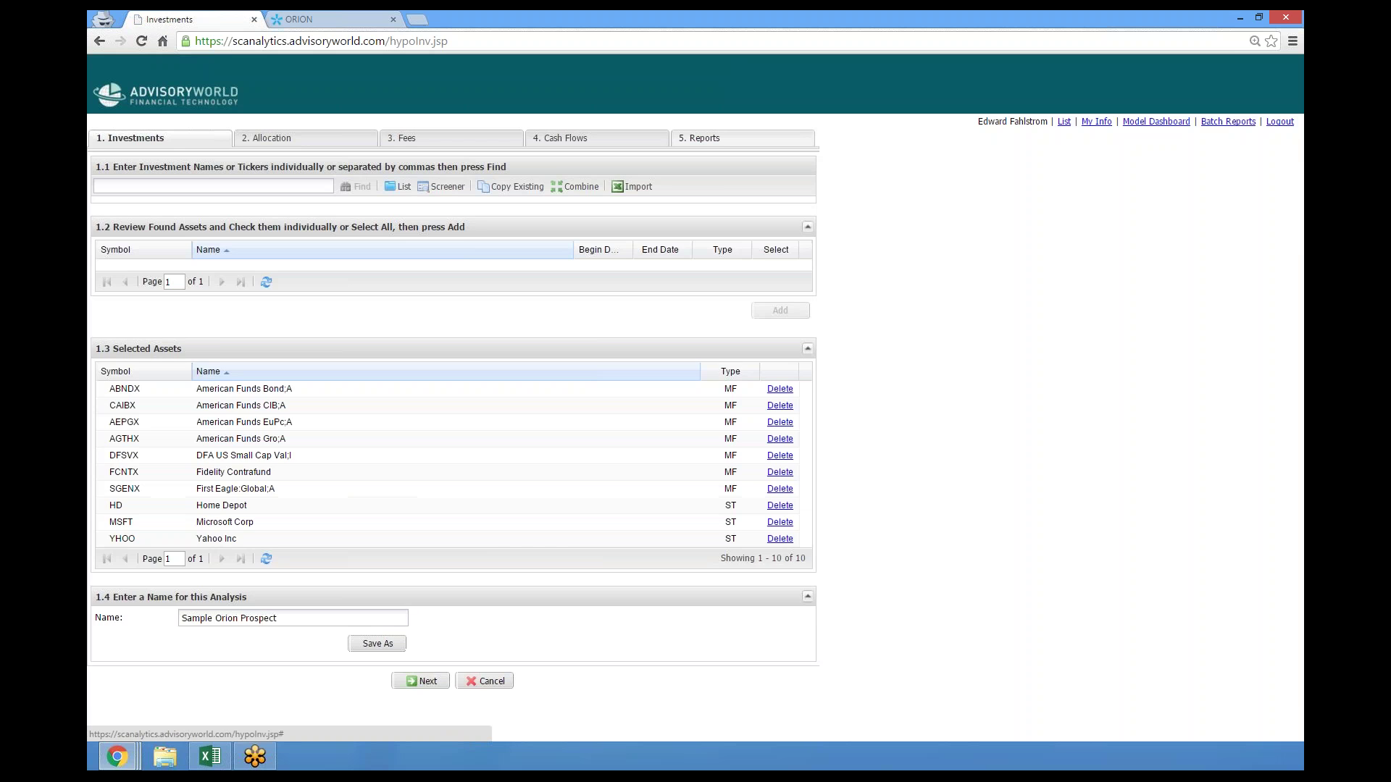
left_click(745, 141)
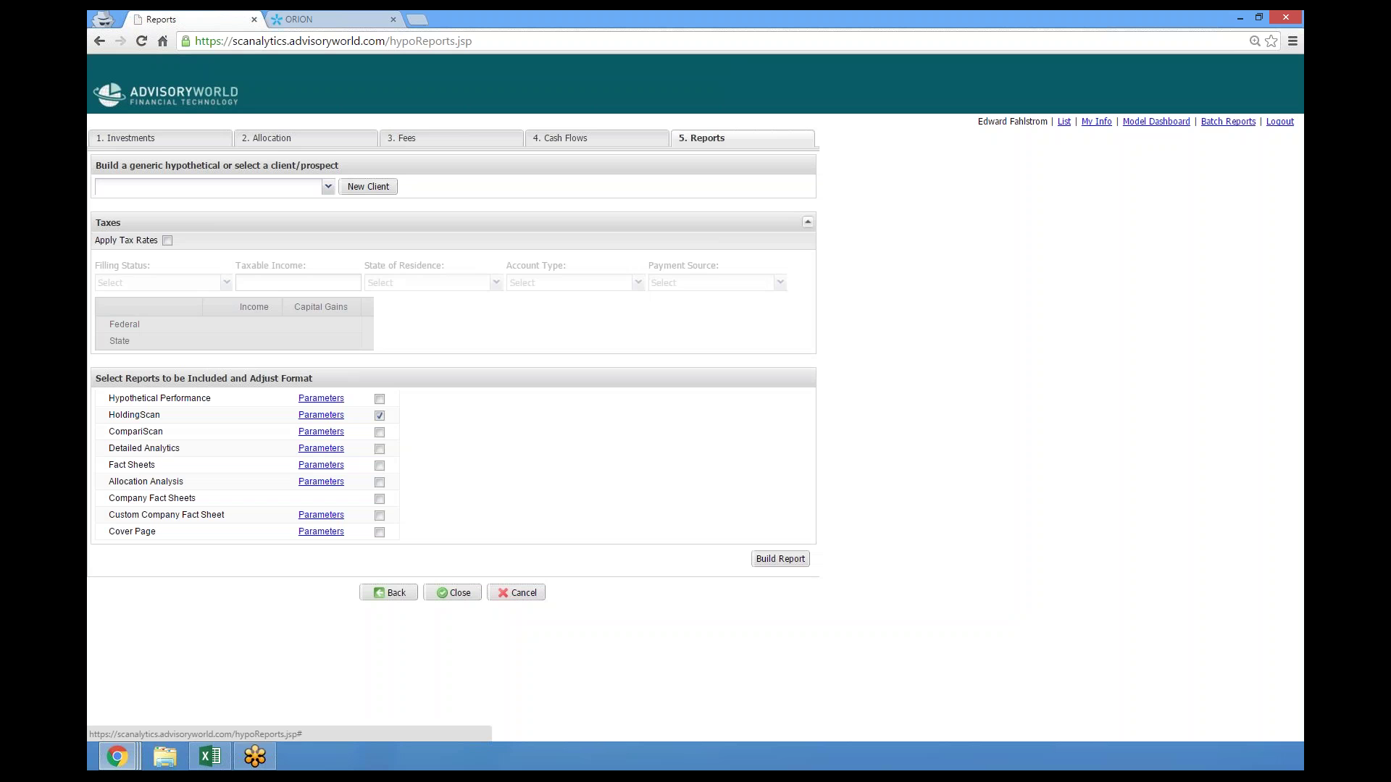
left_click(380, 416)
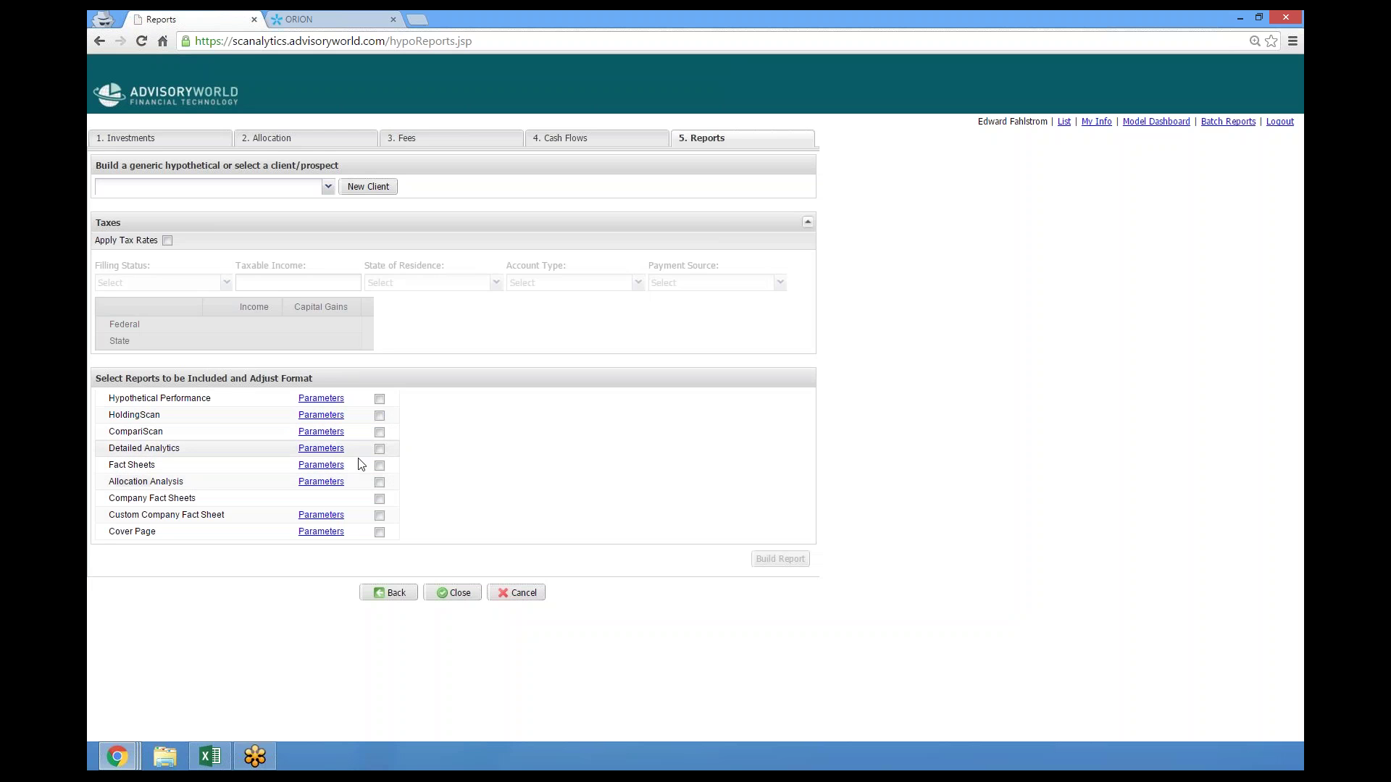
Step: Sort the comparison models by objective in the Allocation Analysis parameters and choose model G 9/29 as the comparison
left_click(321, 483)
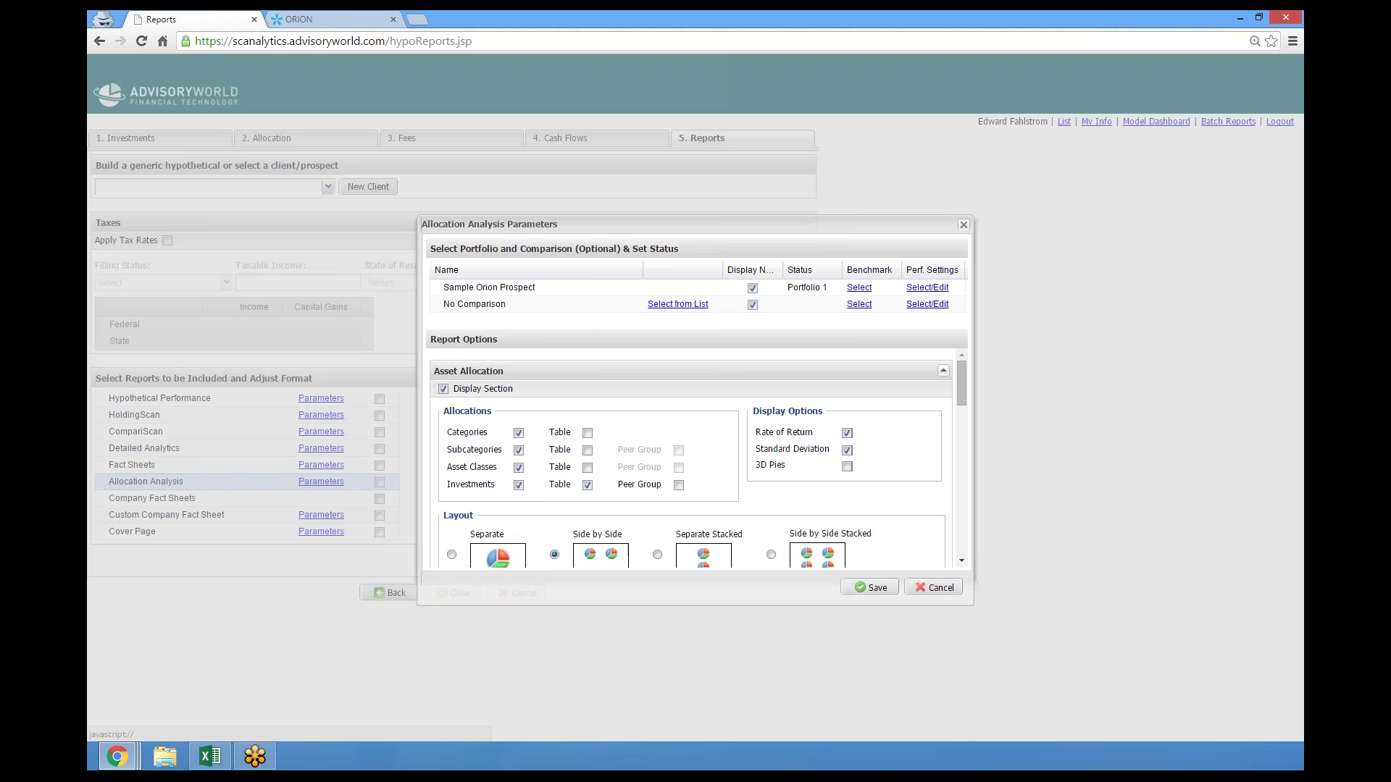
left_click(678, 305)
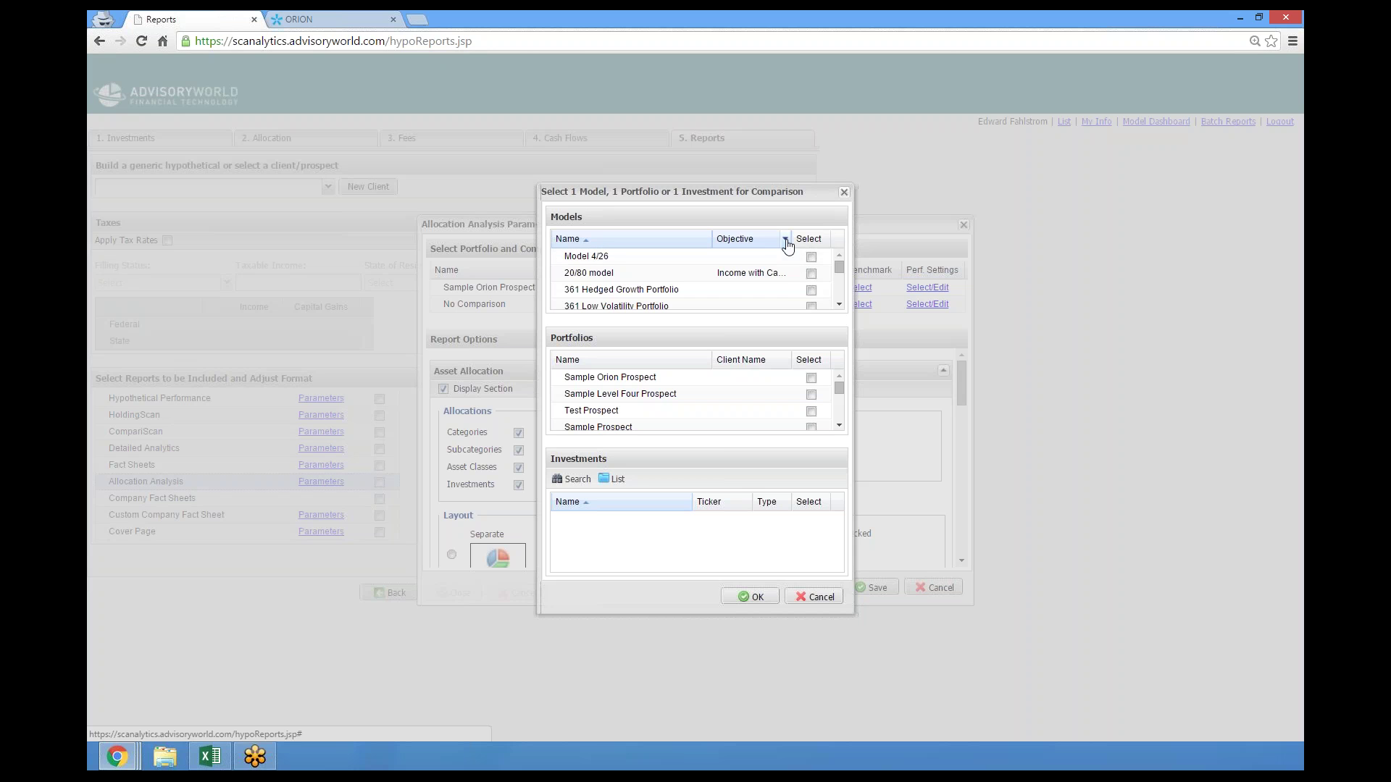
left_click(785, 239)
left_click(833, 279)
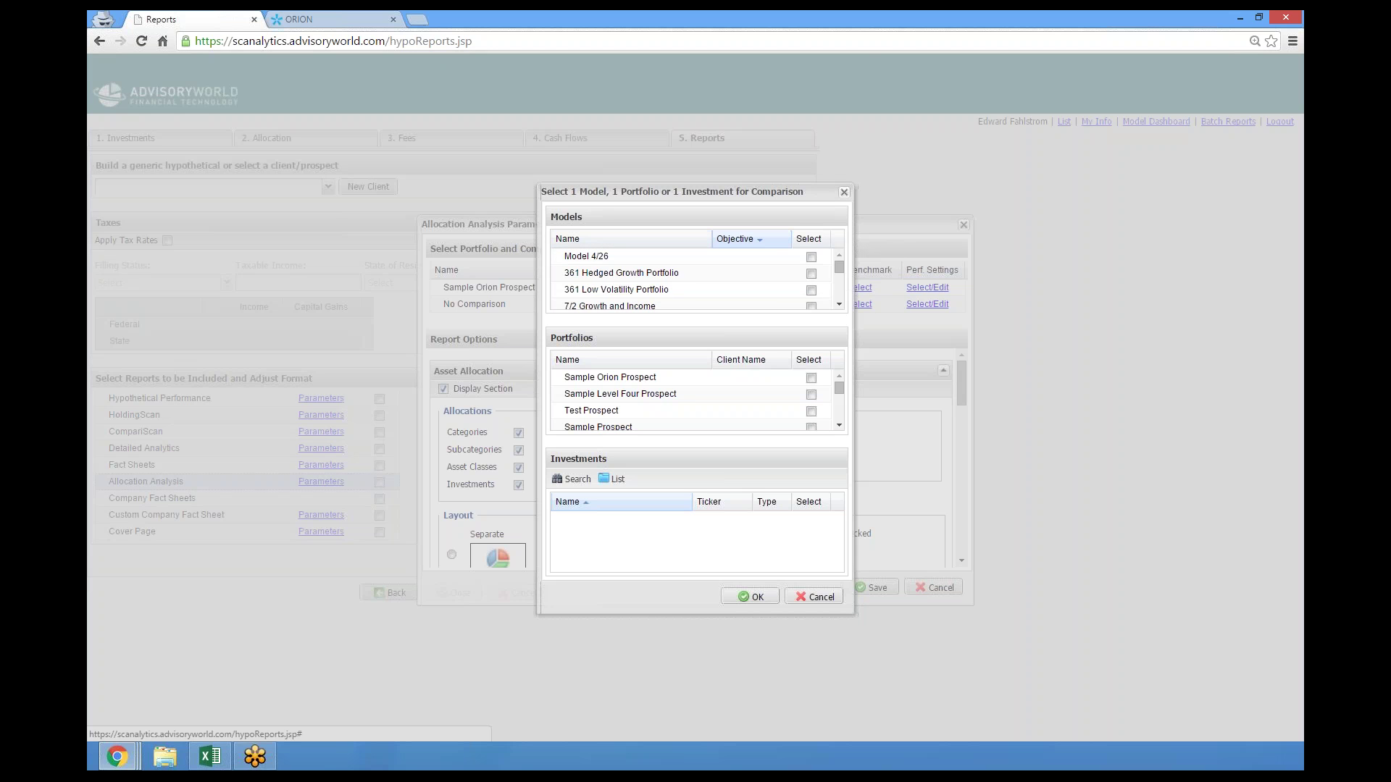
left_click(839, 303)
left_click(839, 303)
left_click(840, 304)
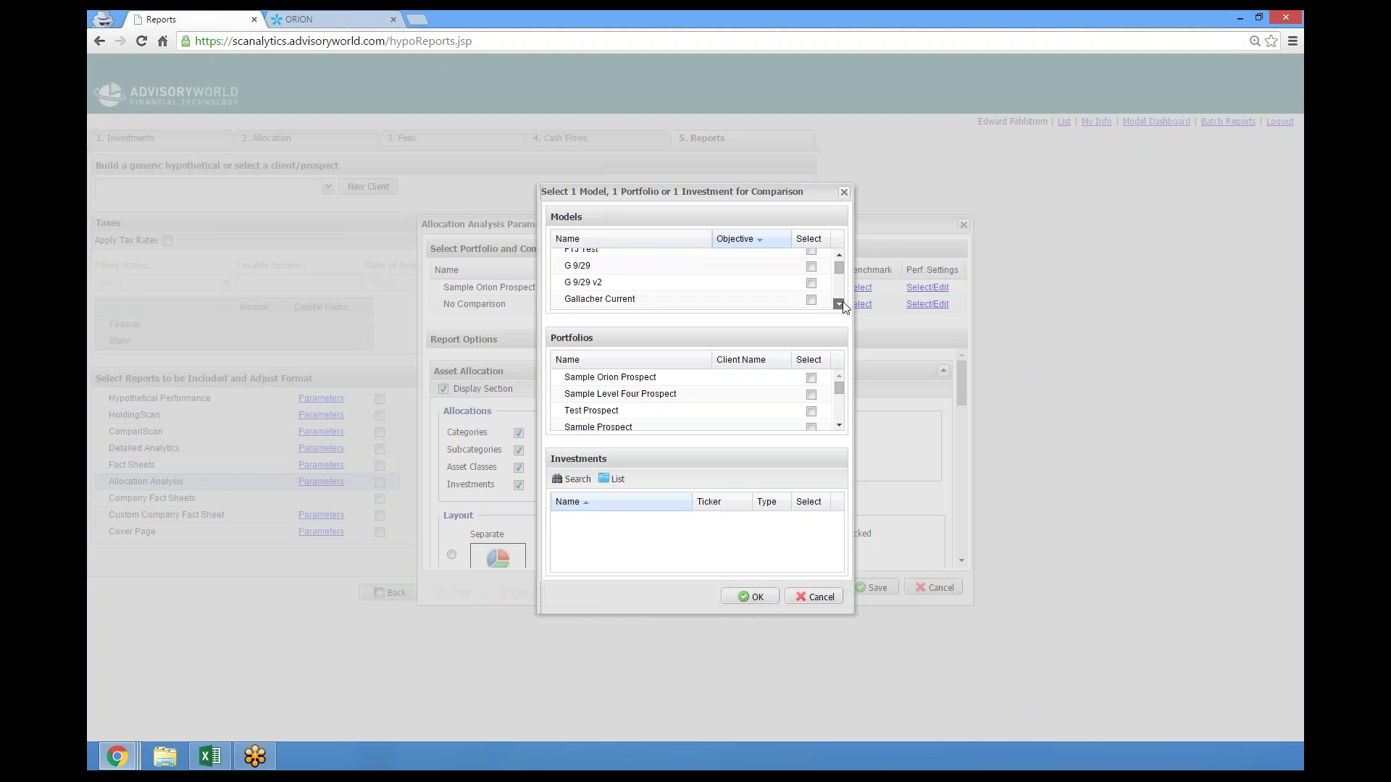
left_click(811, 266)
left_click(756, 598)
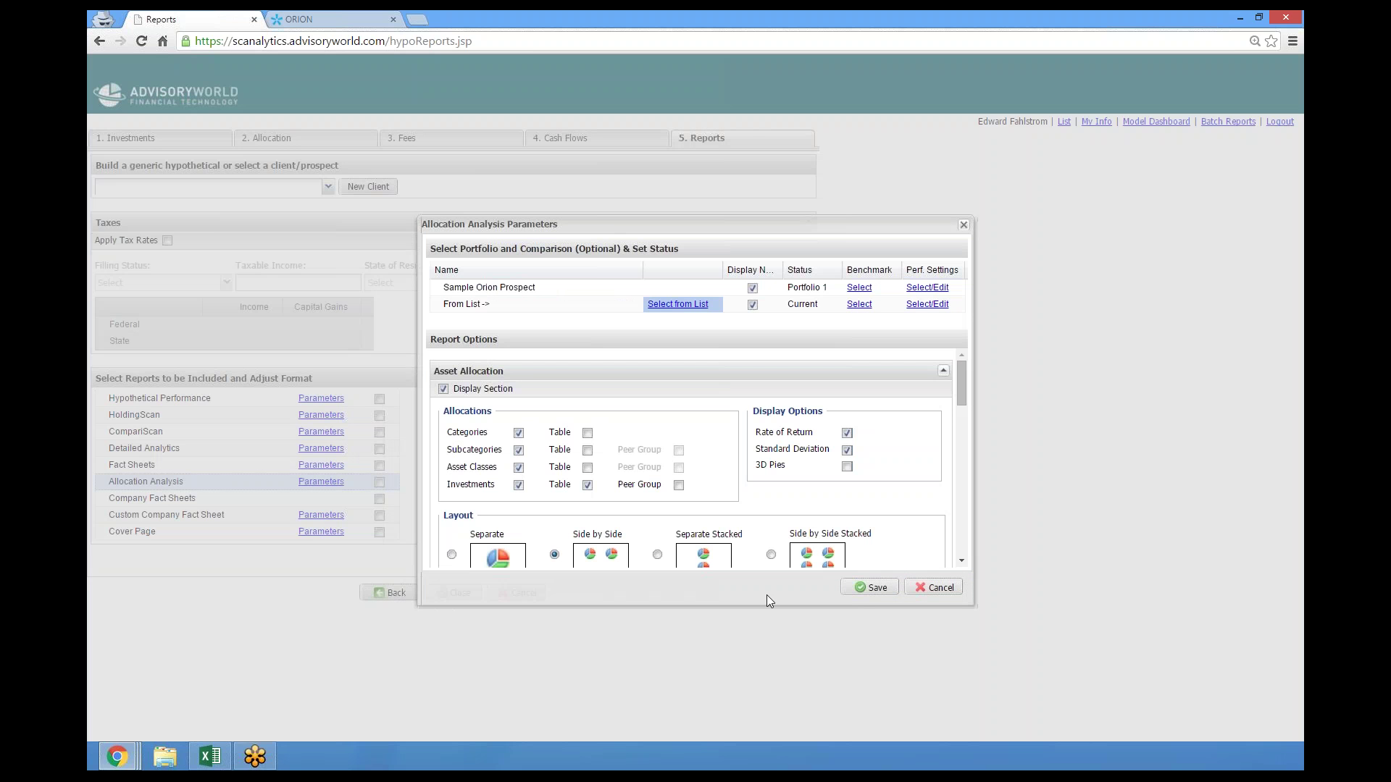
Step: Set Sample Orion Prospect's status to Current and the comparison's to Proposed, and turn off the Subcategories allocation
left_click(810, 289)
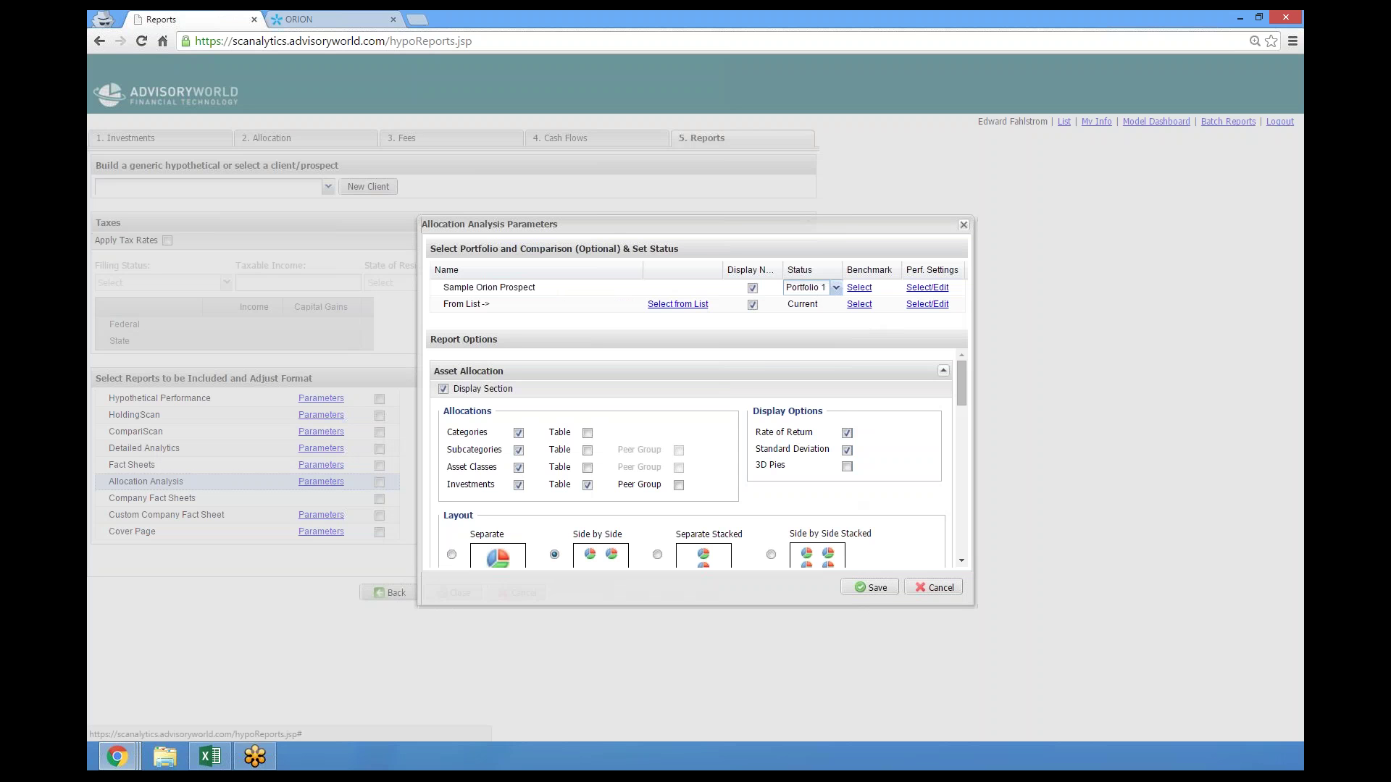
left_click(802, 303)
left_click(803, 304)
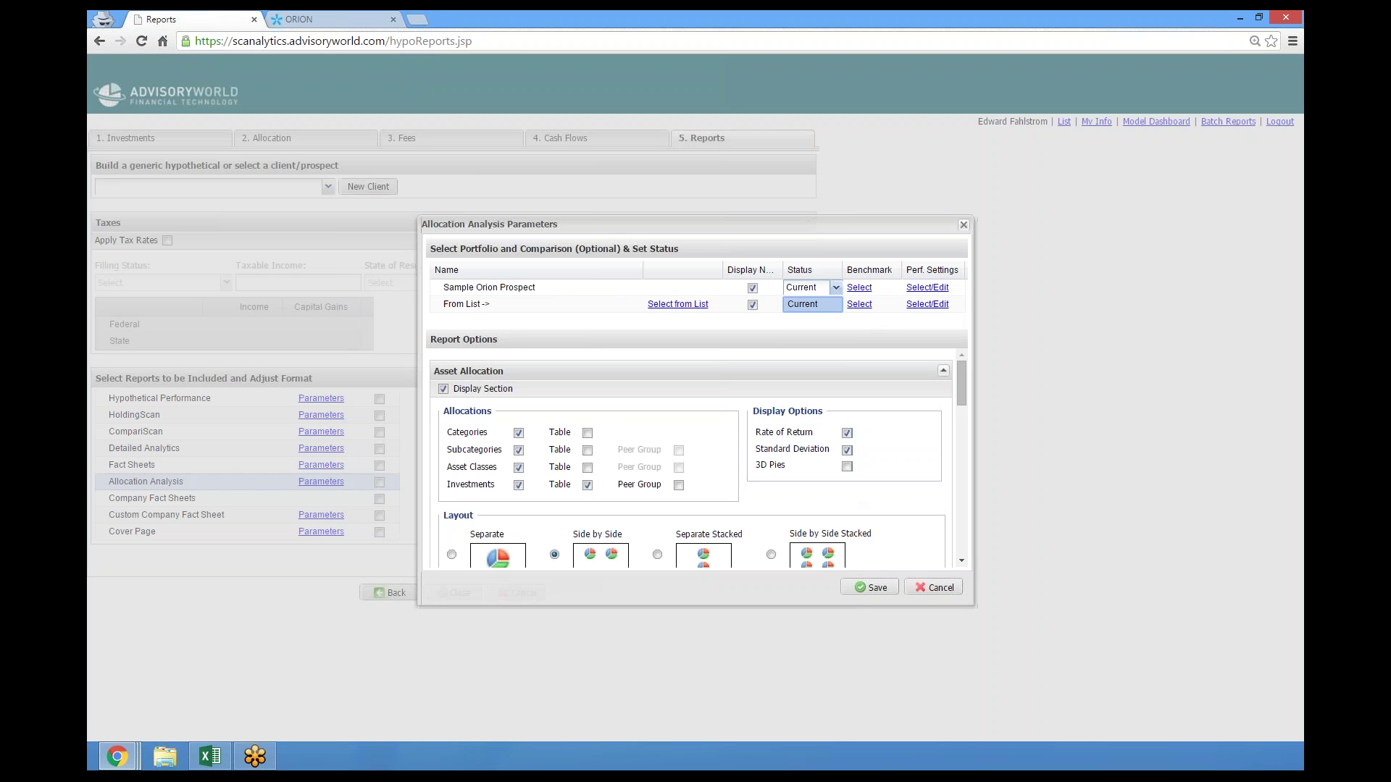
left_click(836, 303)
left_click(804, 320)
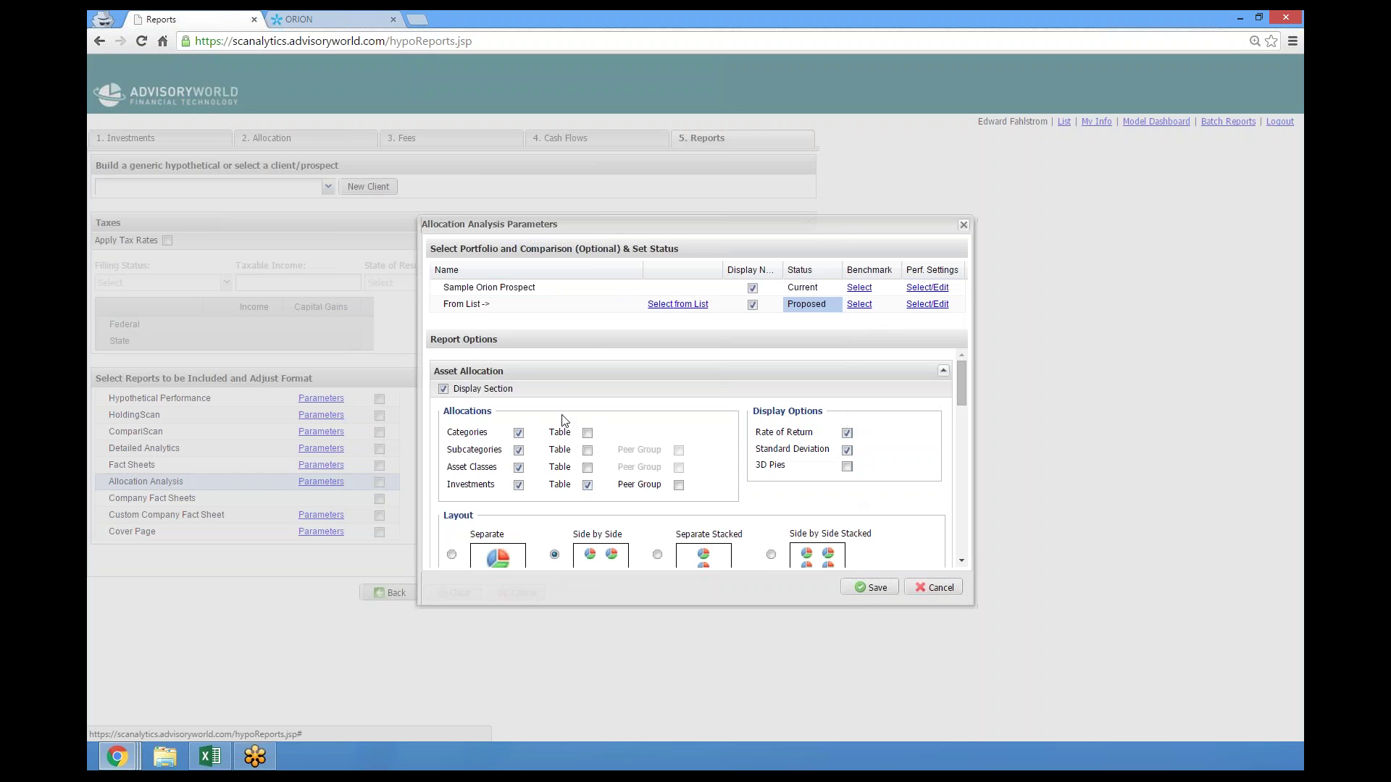
left_click(519, 449)
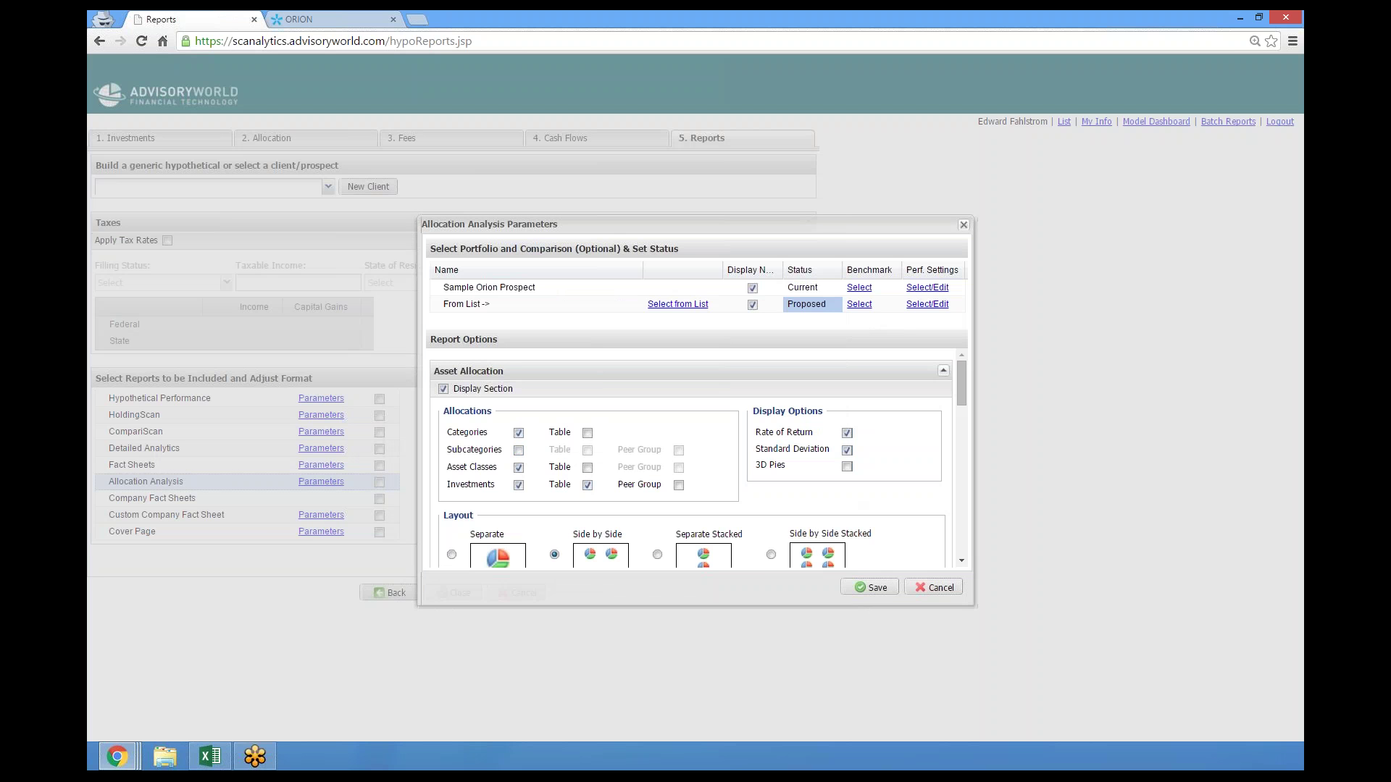
Step: Turn off the Asset Classes and Categories allocations, enable the Investments peer group and 3D Pies, and choose the Side by Side layout
left_click(444, 390)
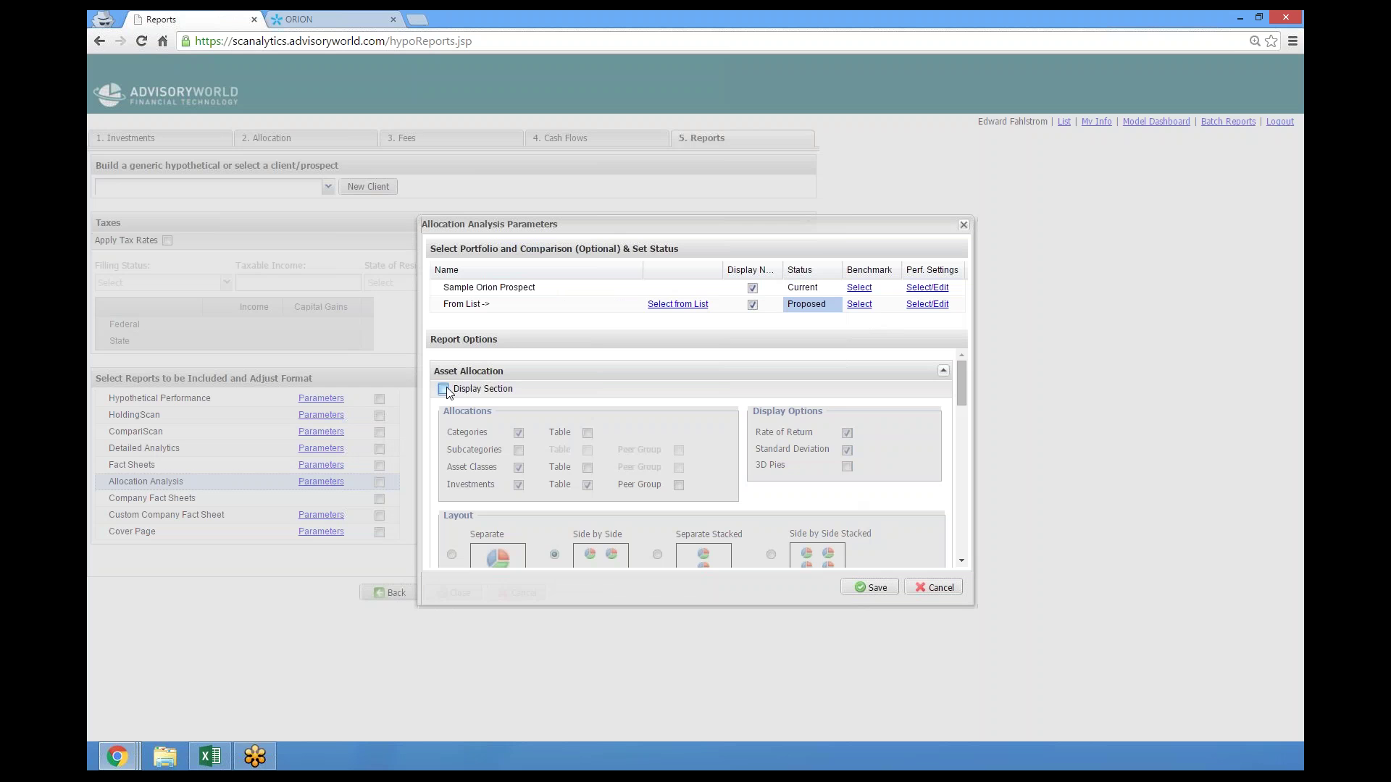
left_click(444, 389)
left_click(519, 467)
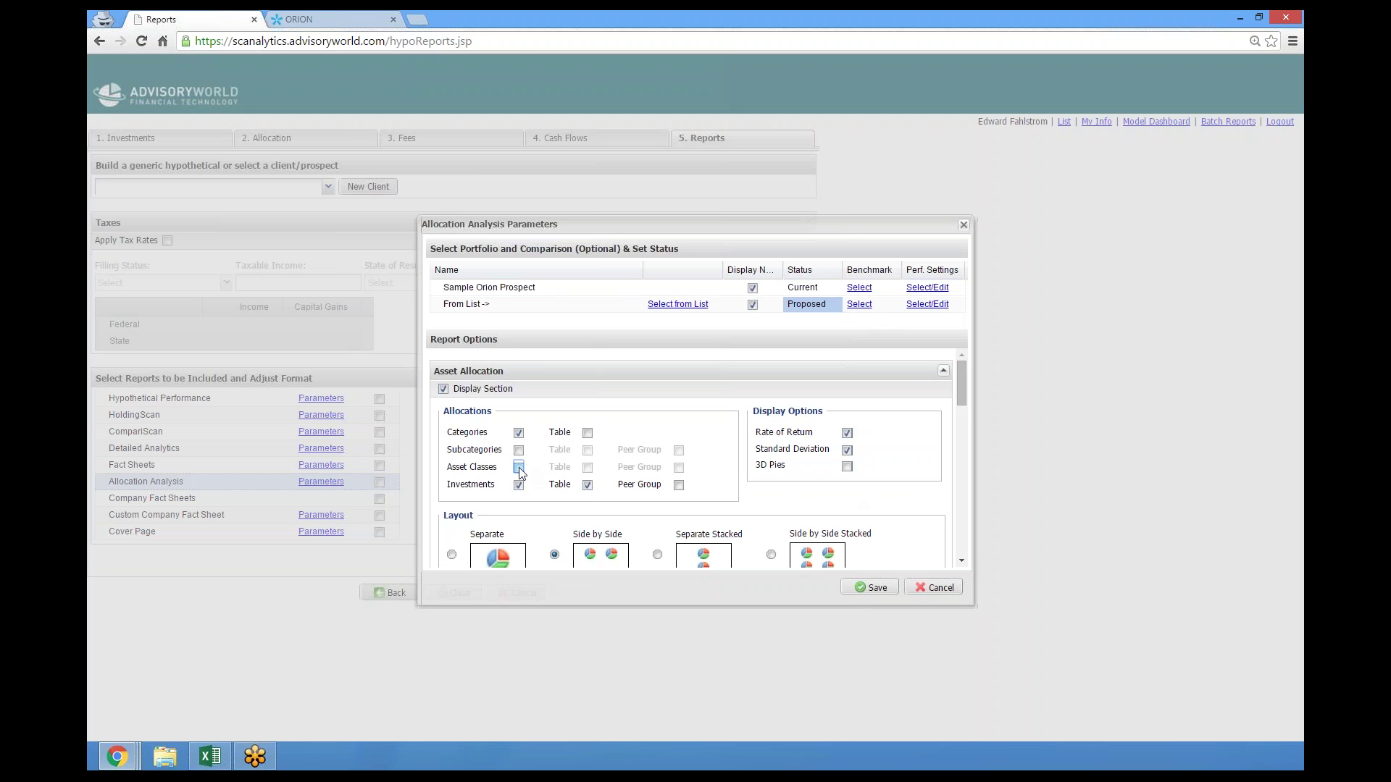
left_click(518, 432)
left_click(679, 485)
left_click(845, 467)
left_click_drag(962, 389, 964, 397)
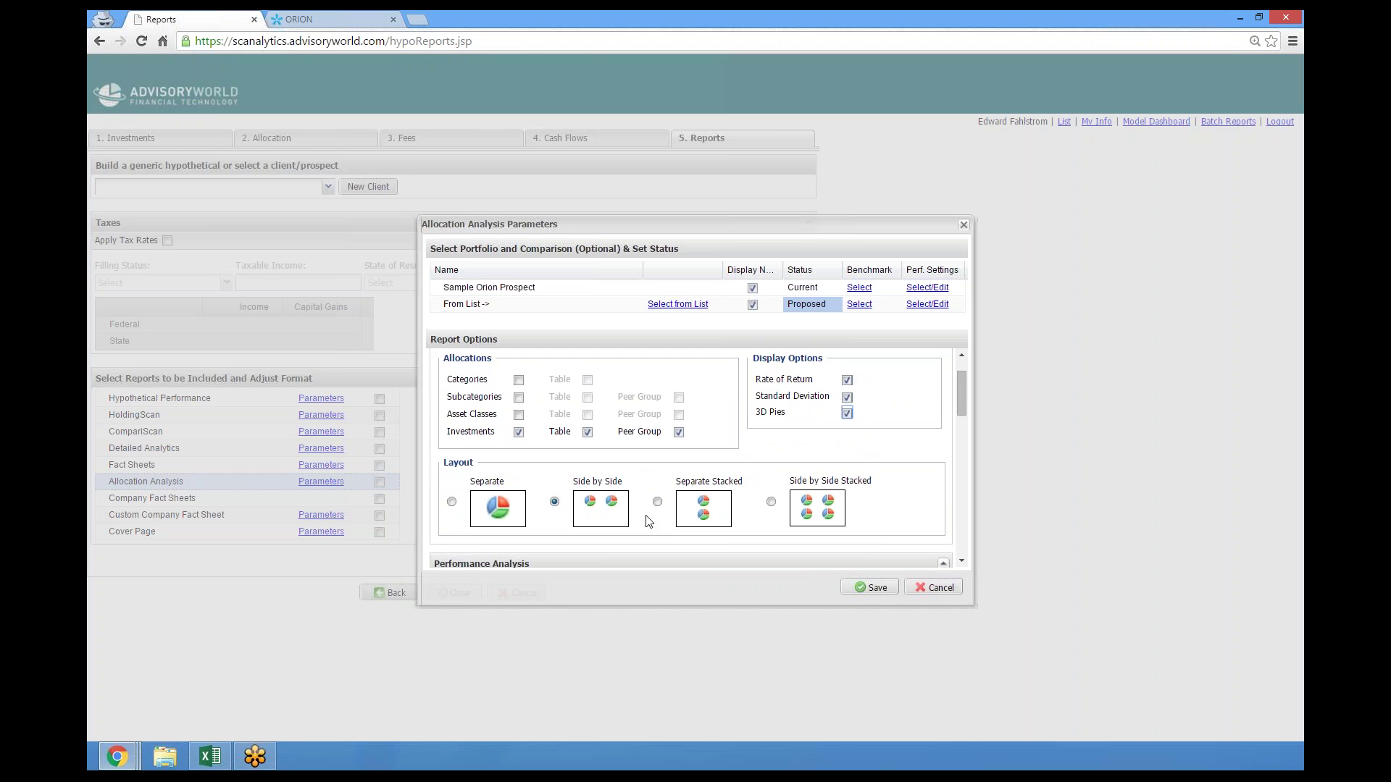
left_click(554, 501)
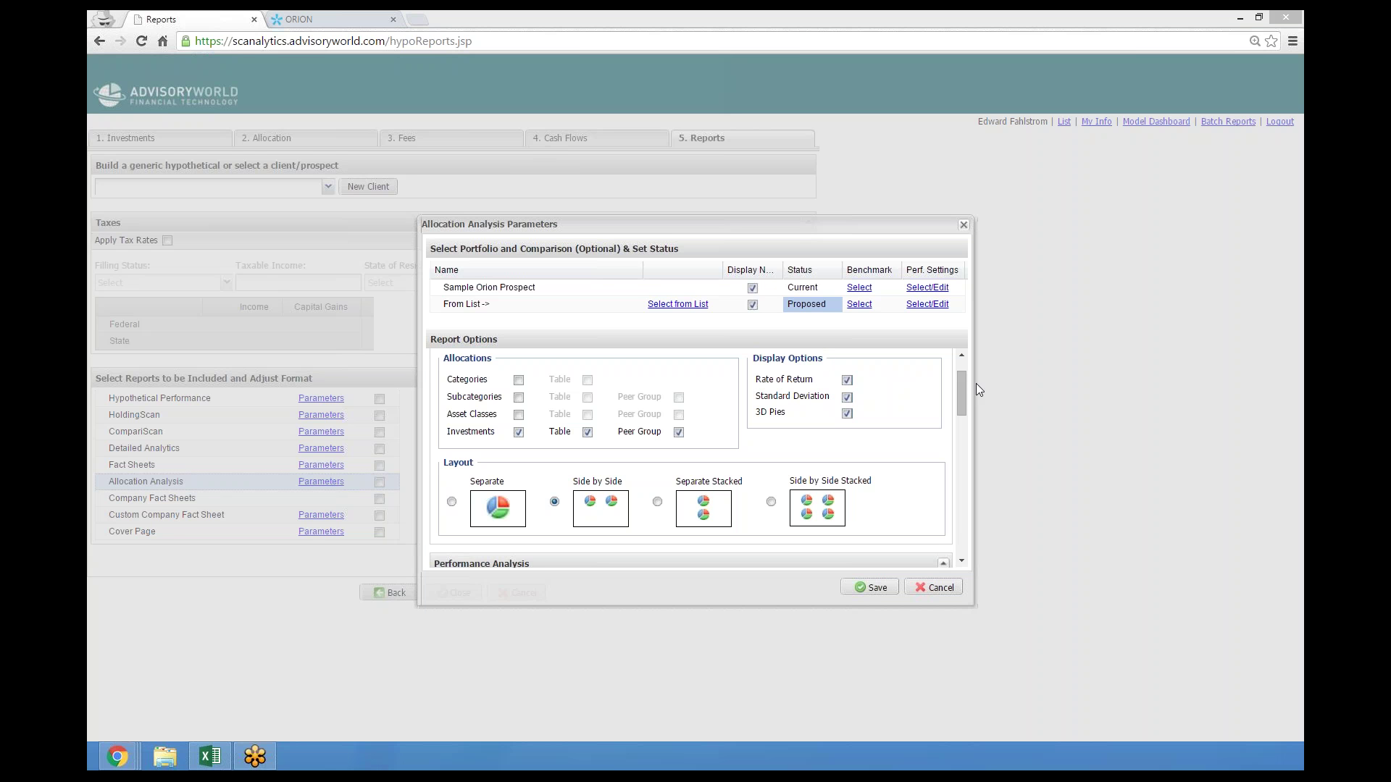
Step: Add Max. Drawdown and Down Capture, display S&P 500 for sector allocation and equity metrics and Barclay's Aggregate for fixed income metrics, and save the parameters
left_click_drag(963, 392, 963, 466)
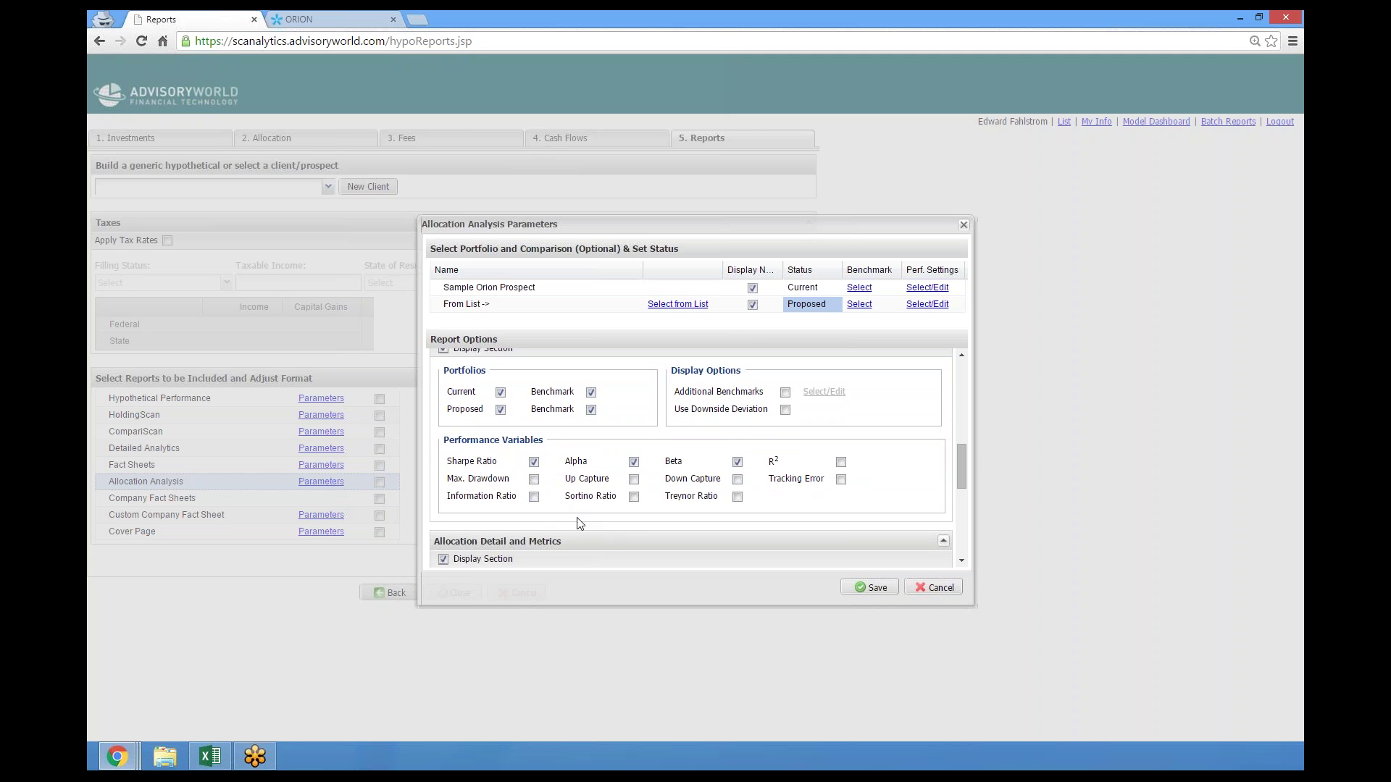
left_click(534, 478)
left_click(738, 480)
left_click_drag(962, 465, 967, 521)
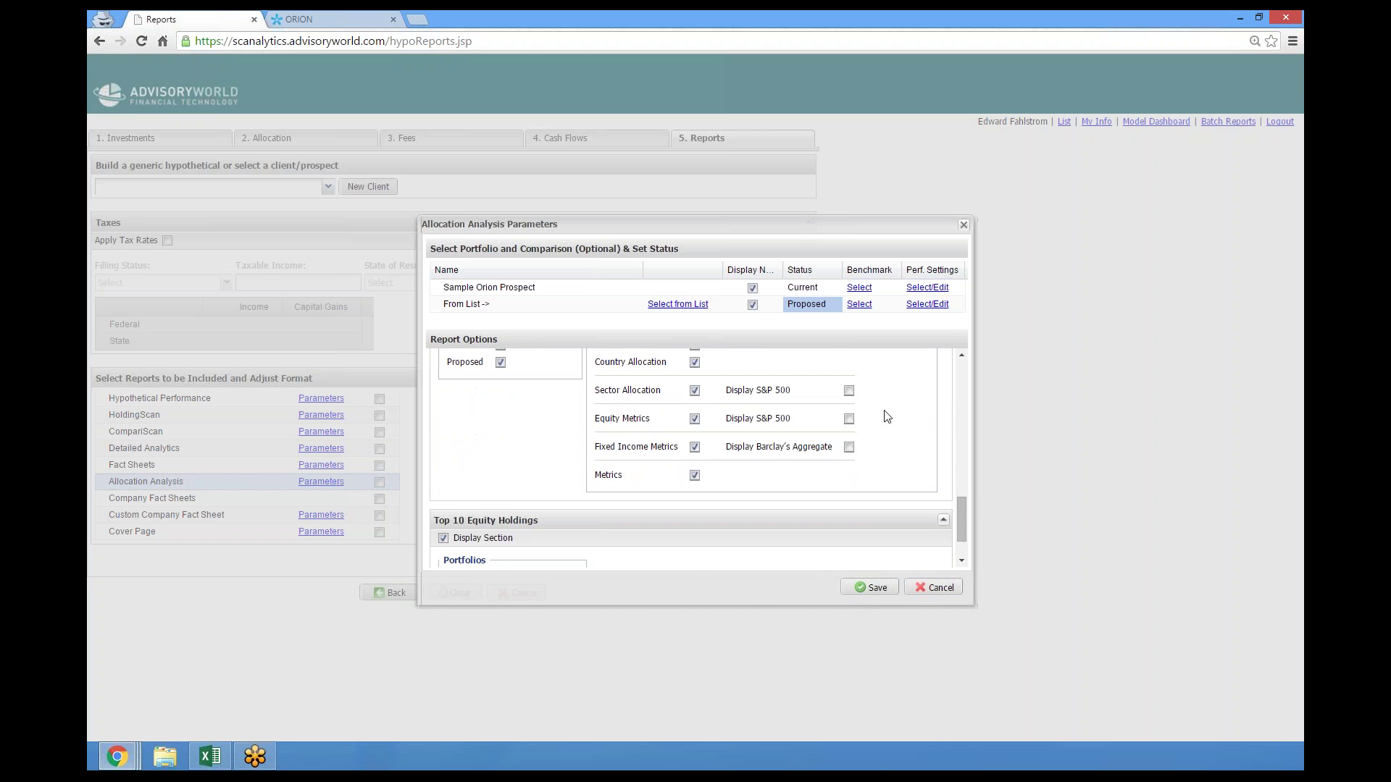
left_click(849, 391)
left_click(849, 419)
left_click(848, 447)
left_click(869, 588)
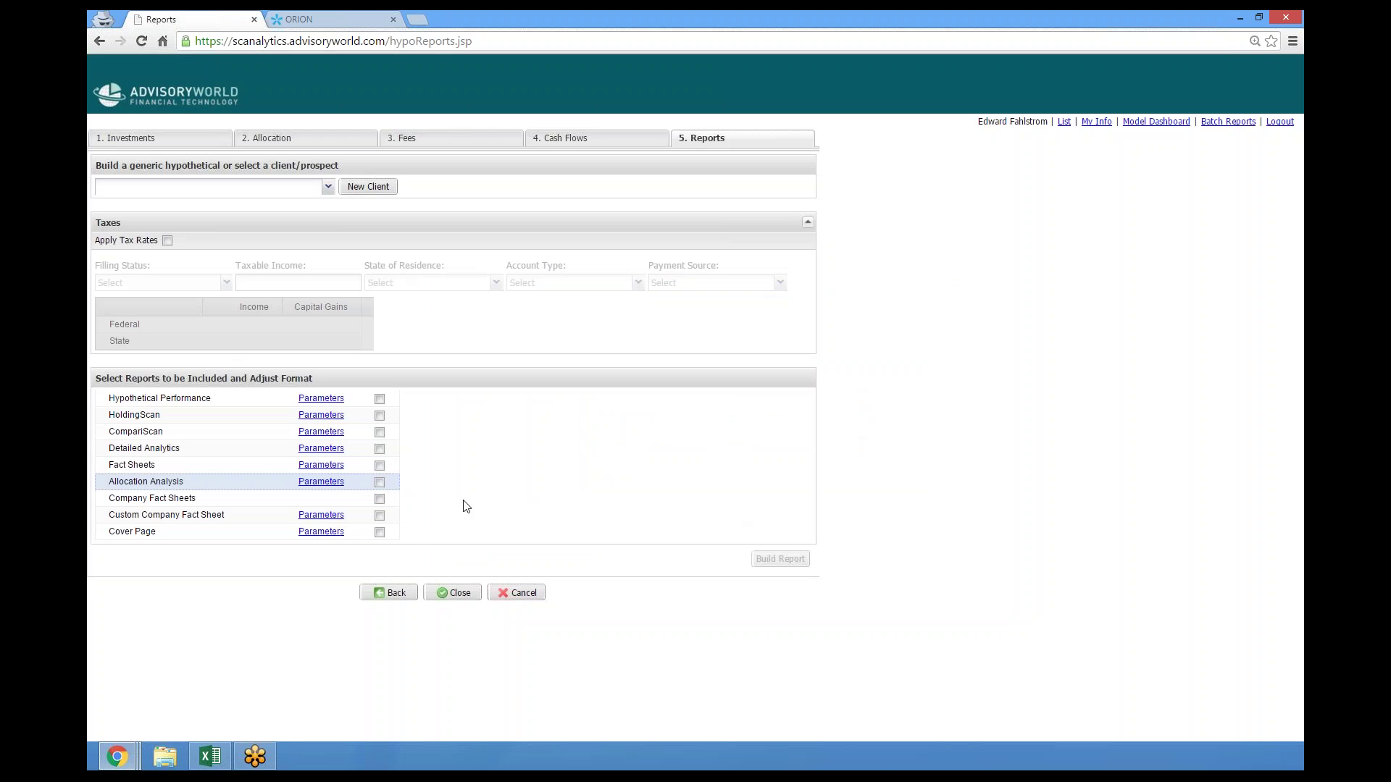
Step: Build the report with Allocation Analysis included, save it as report.pdf over the existing file, and open it
left_click(379, 483)
left_click(780, 560)
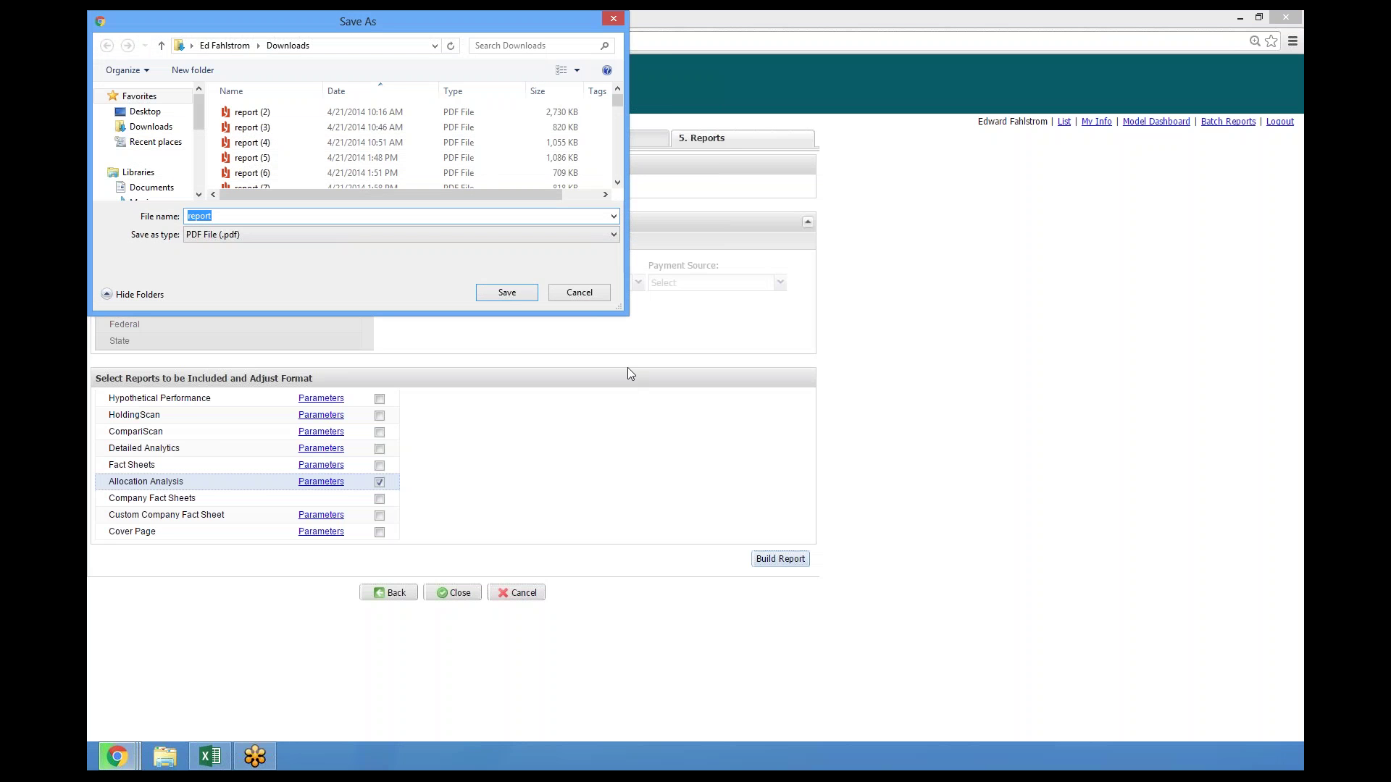
left_click(507, 292)
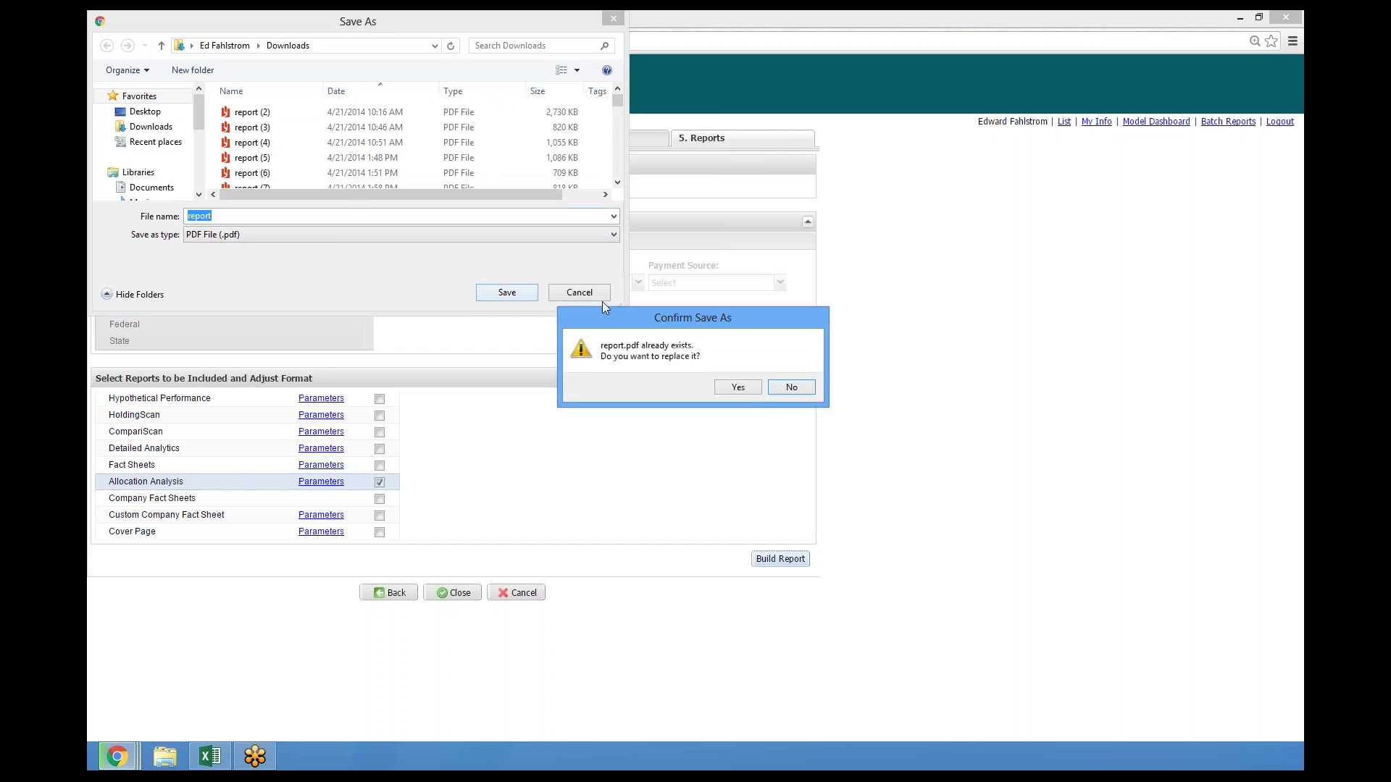
left_click(743, 390)
left_click(137, 726)
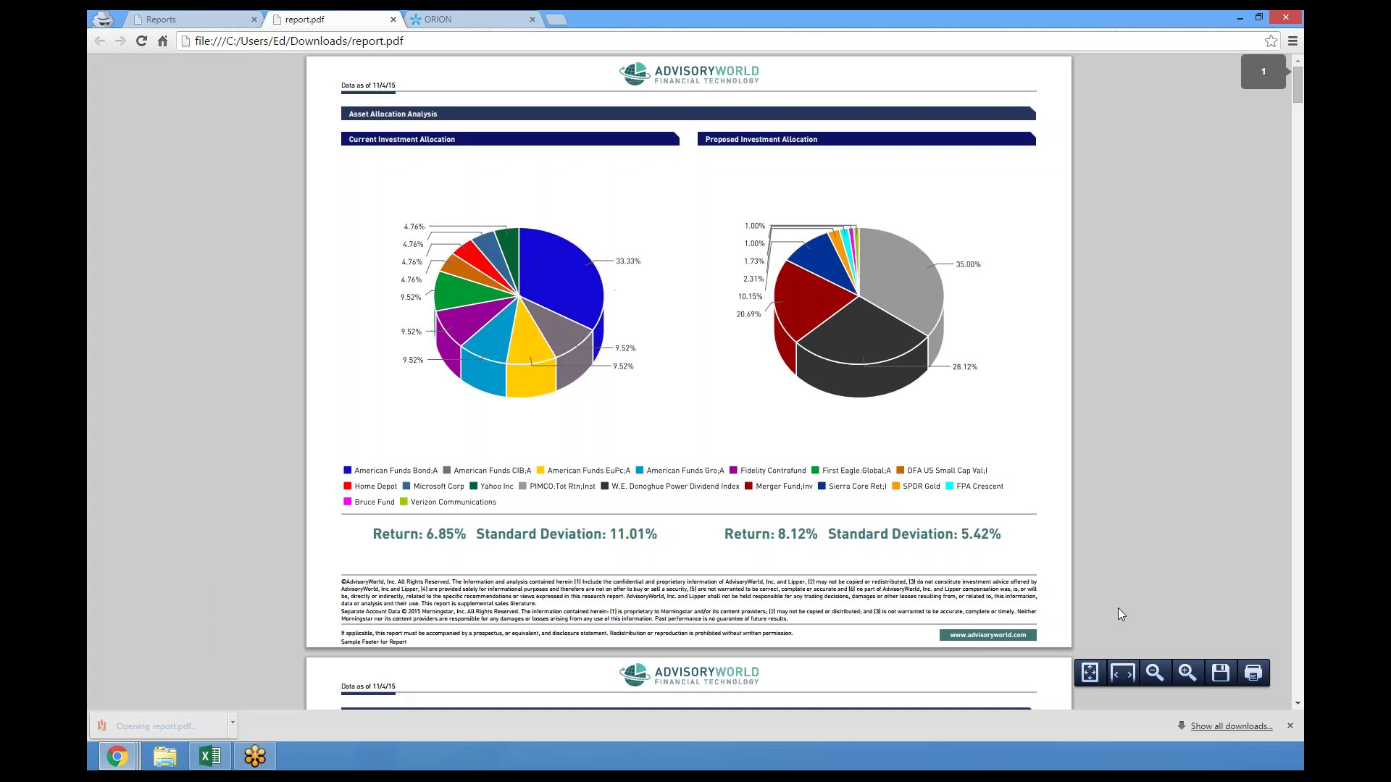
Step: Enlarge the report and examine the current and proposed allocation pies, their return and standard deviation, and the holdings comparison table
left_click(1185, 705)
left_click(1185, 705)
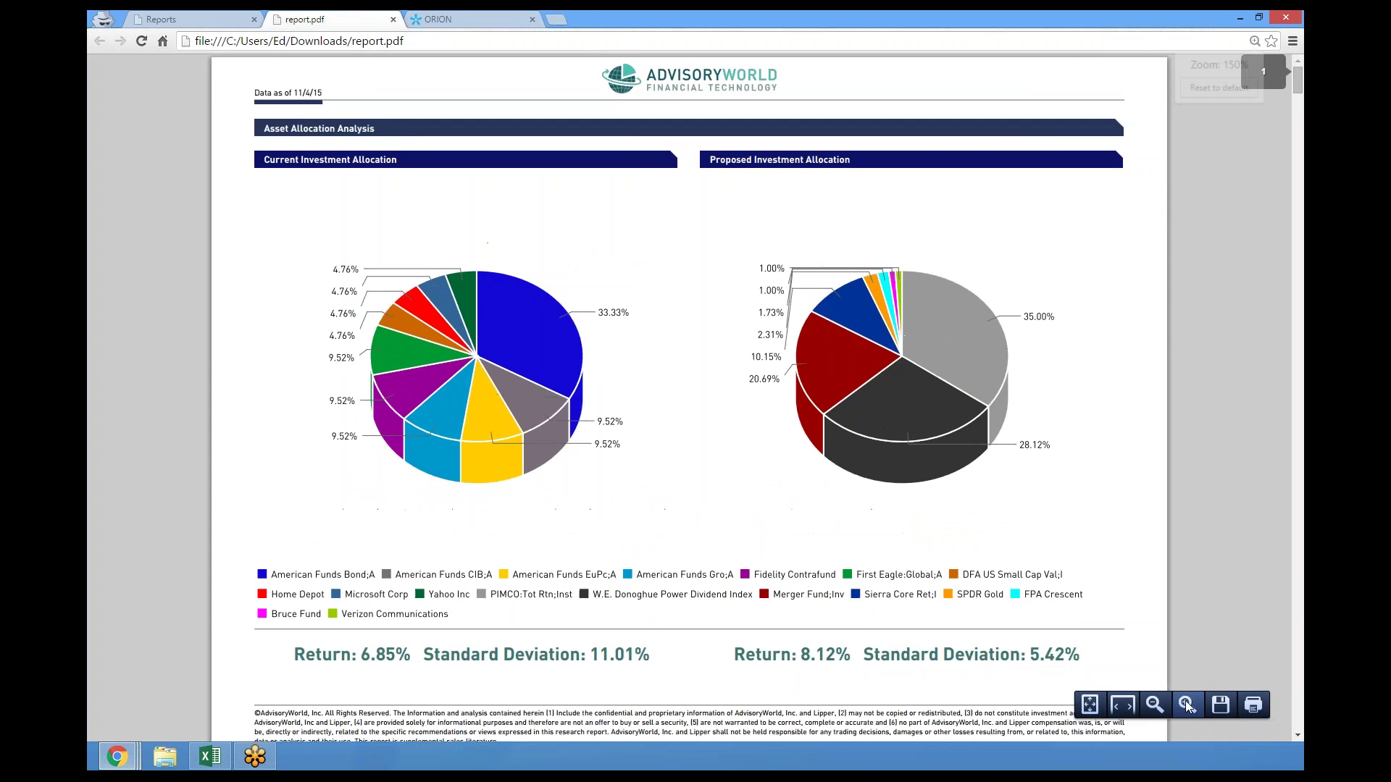
left_click(1185, 705)
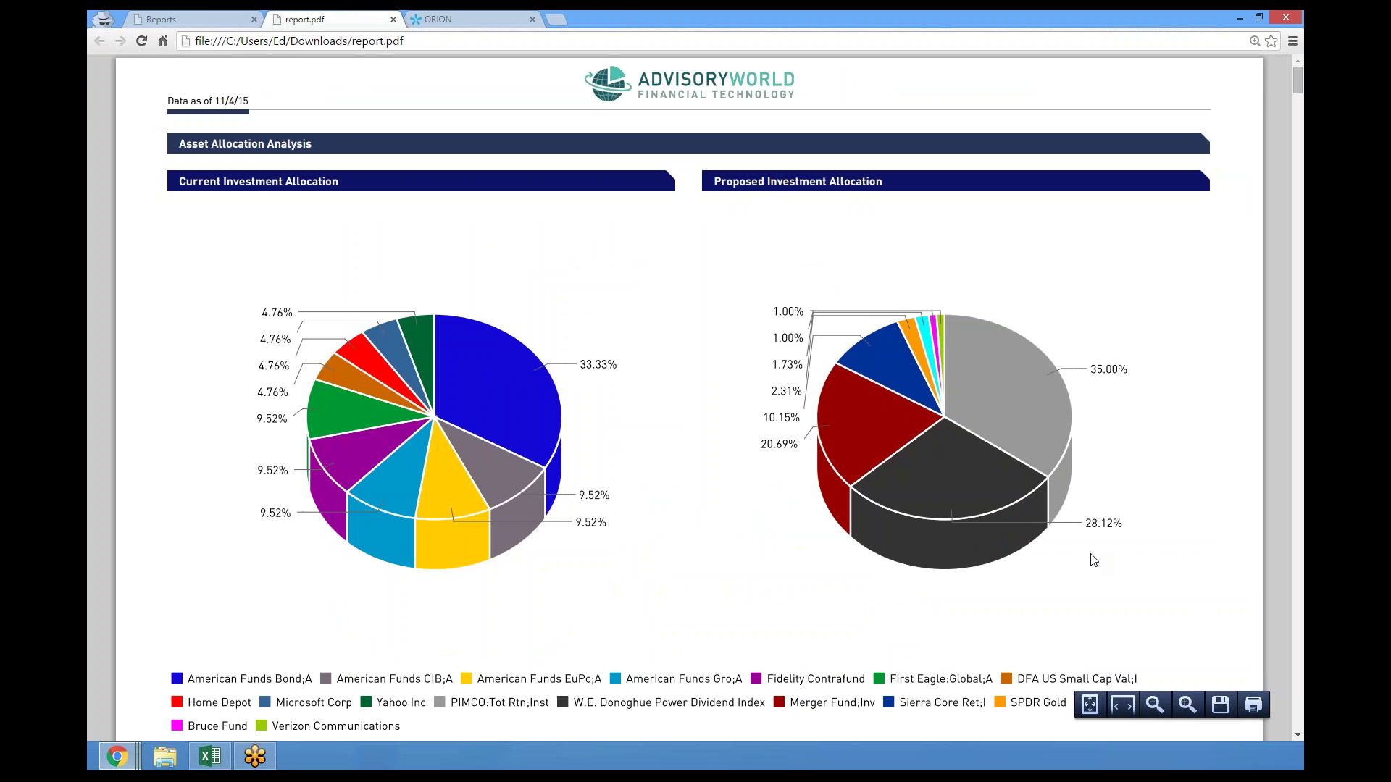
scroll(1093, 560, "down", 3)
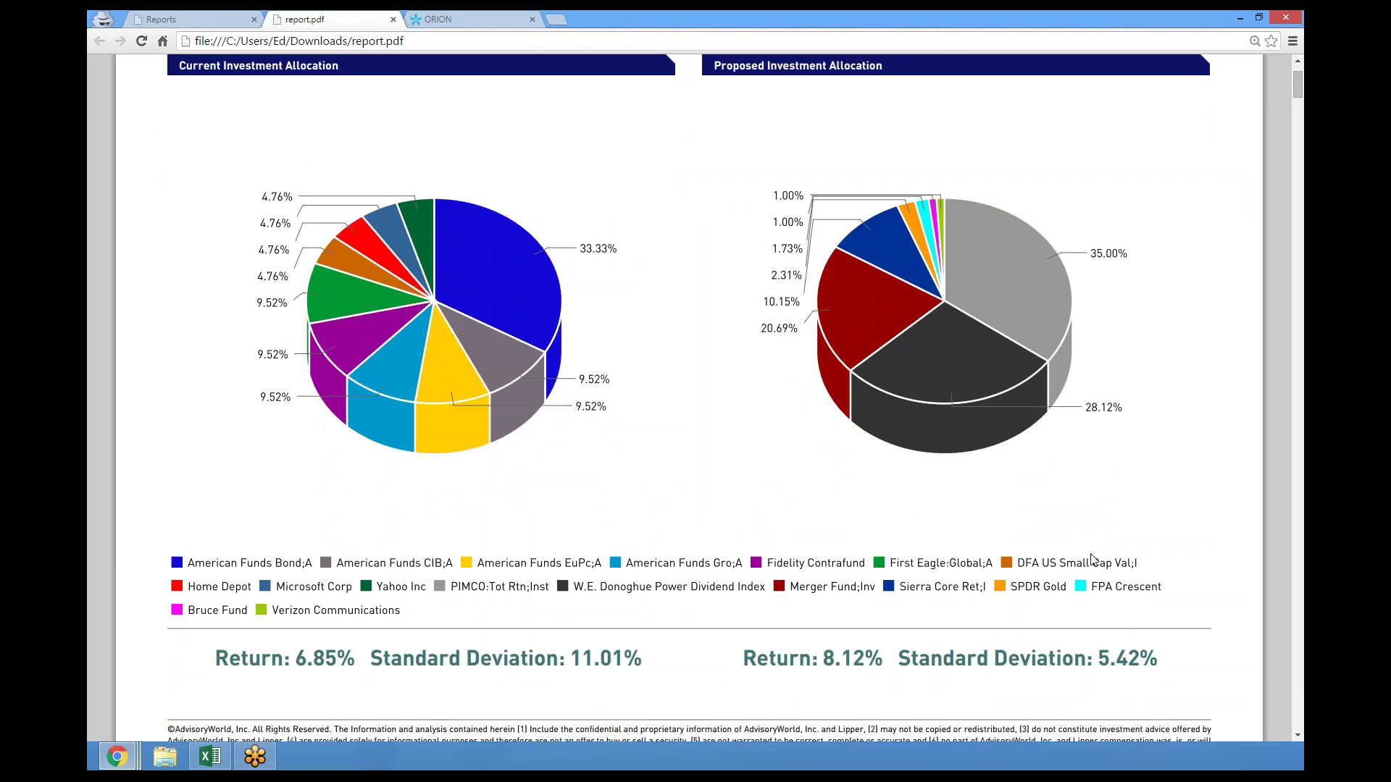
mouse_move(943, 688)
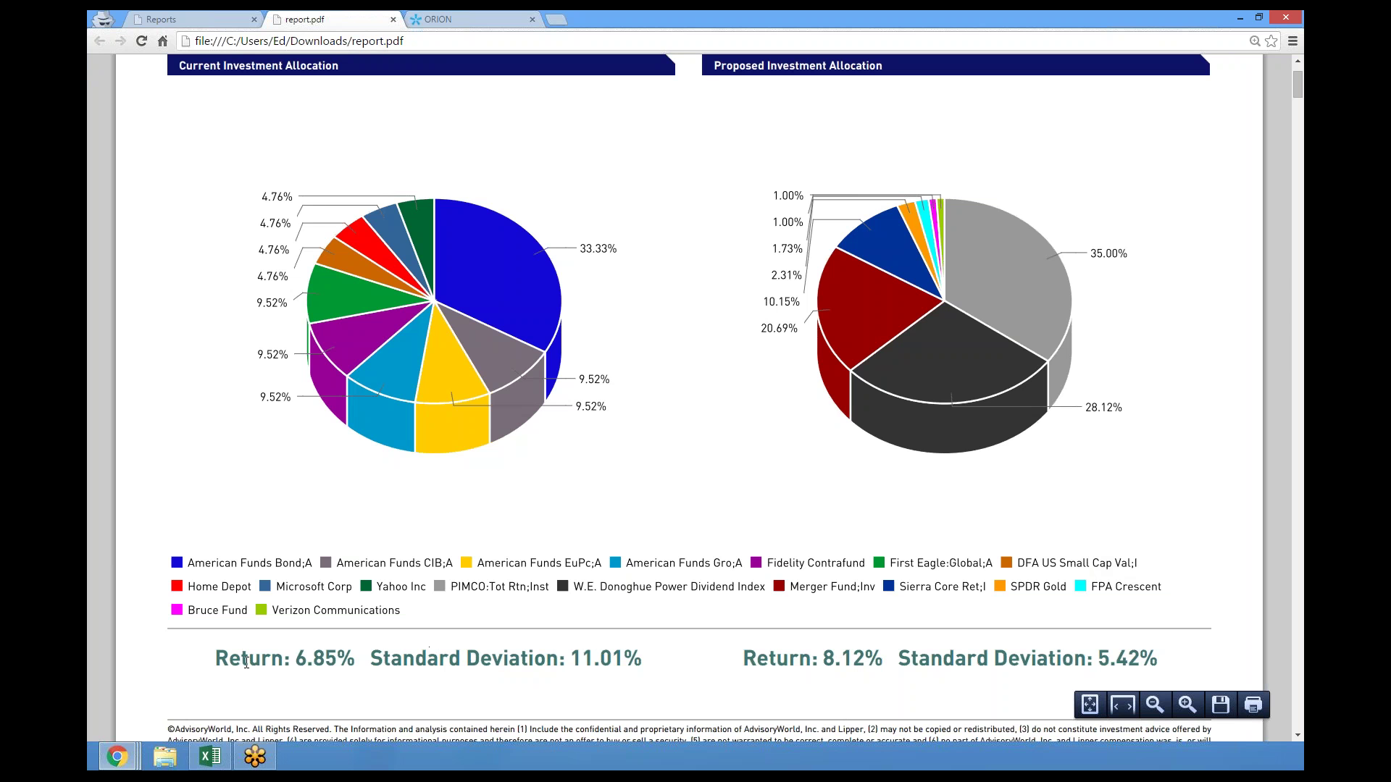
scroll(246, 661, "down", 10)
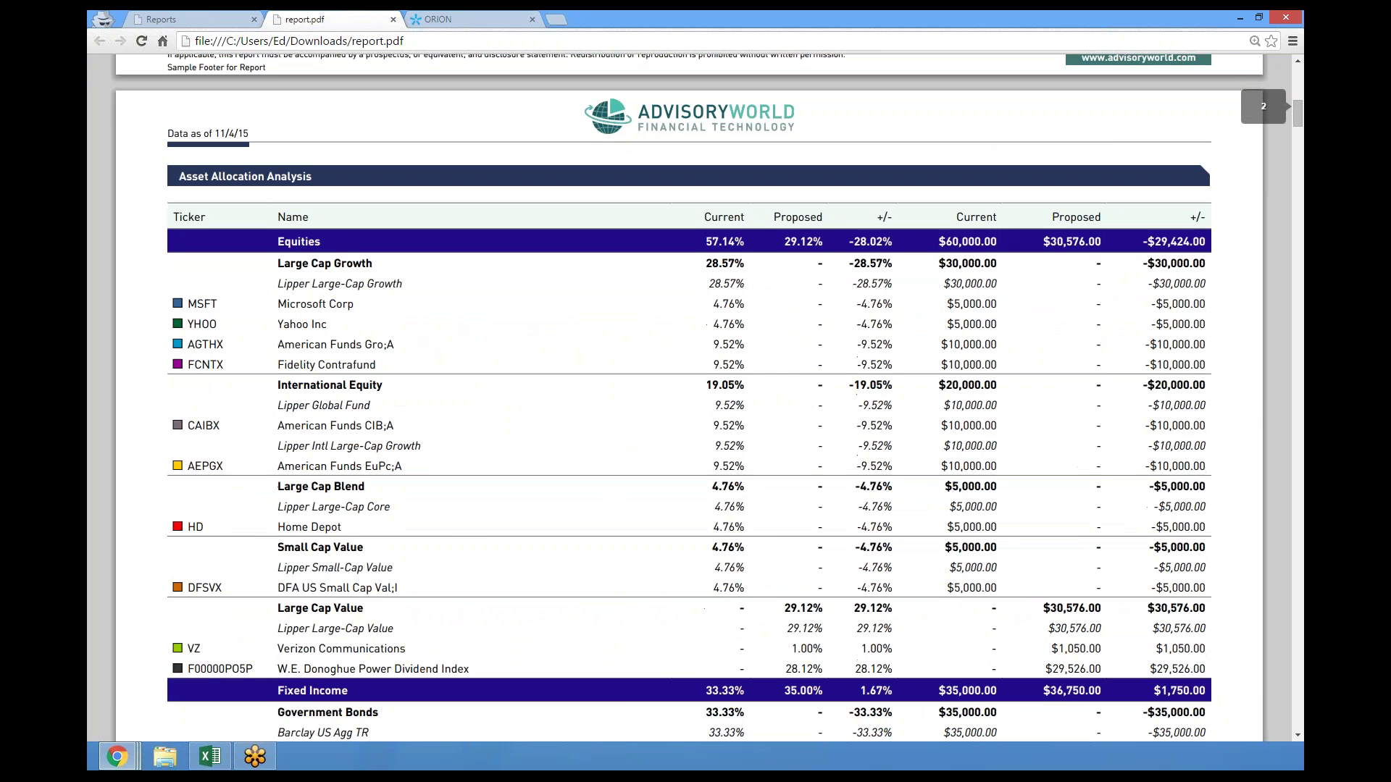
scroll(690, 398, "down", 4)
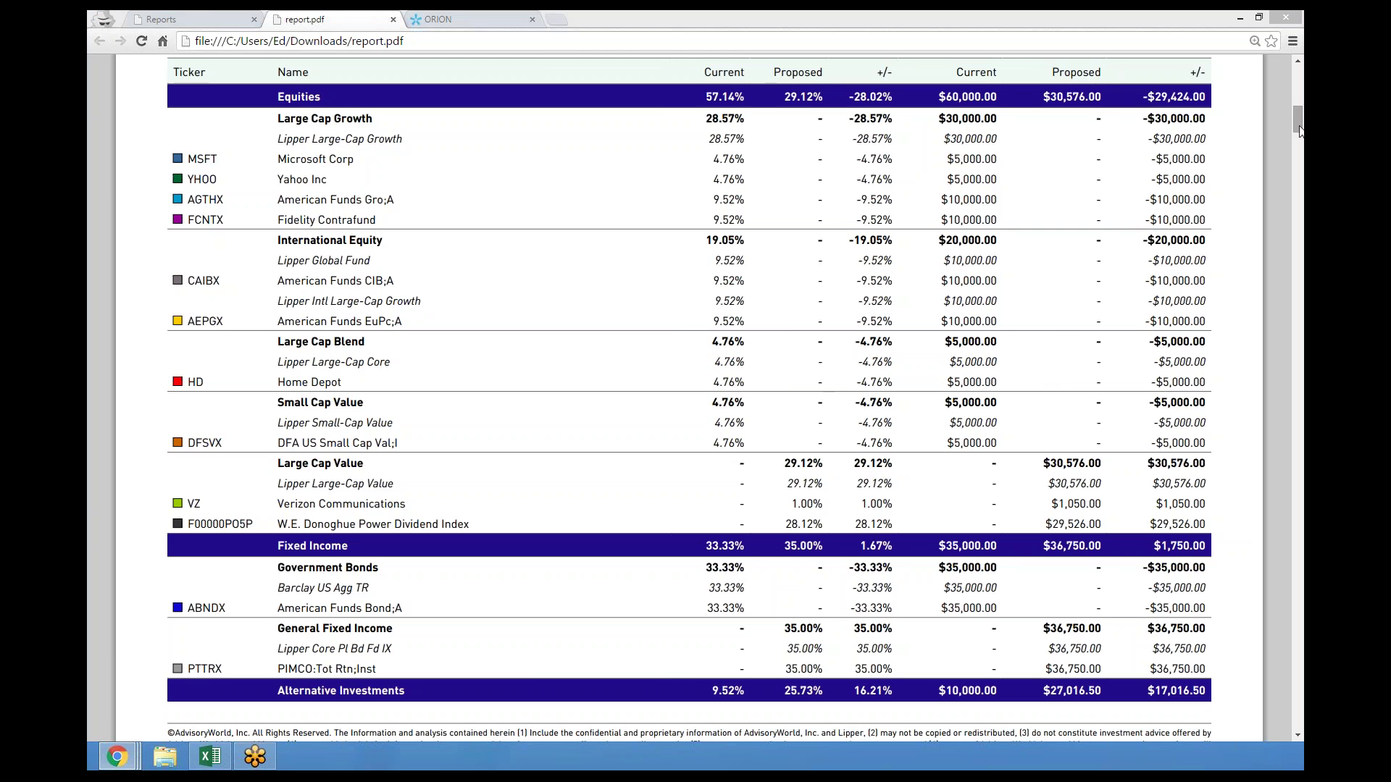
Step: Review the Performance Analysis page and the Risk & Return Analysis figures, including alpha, maximum drawdown and down capture
left_click_drag(1298, 131, 1296, 199)
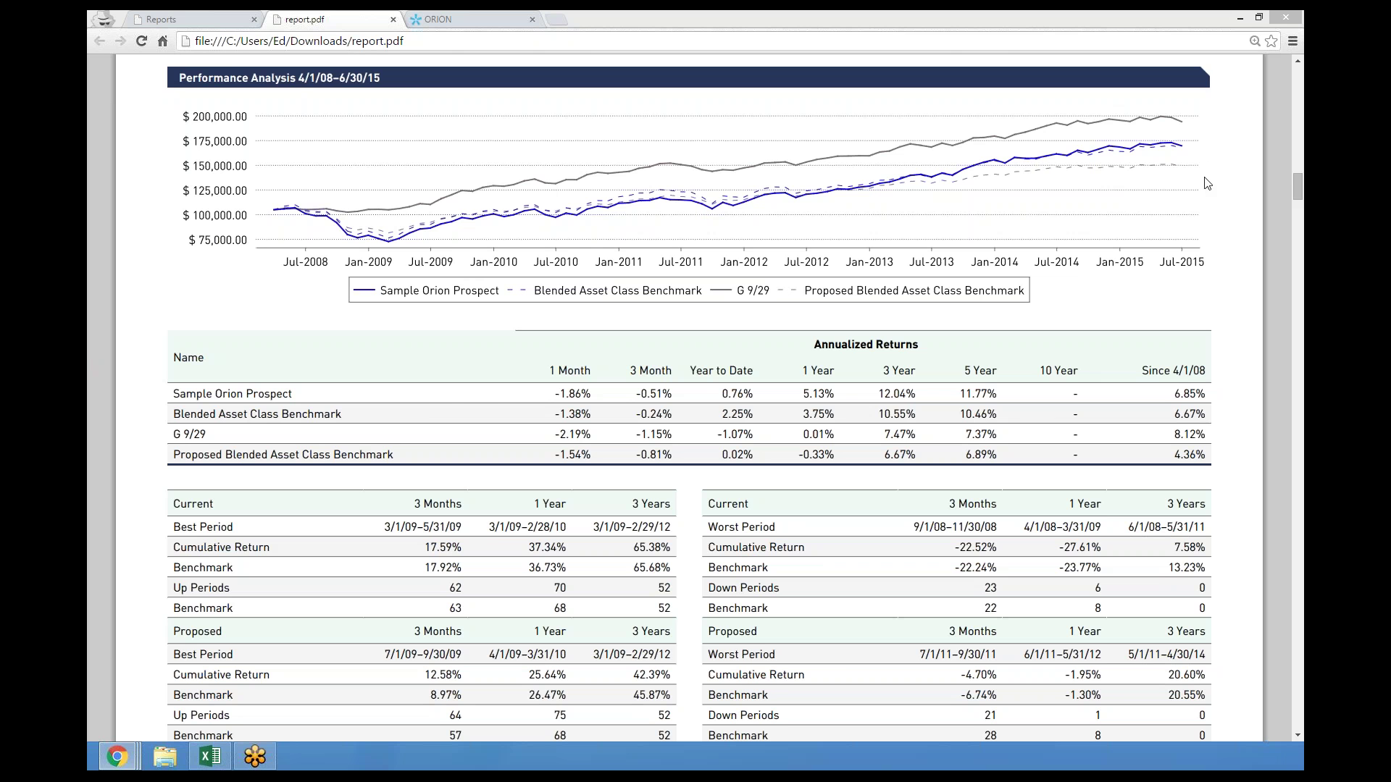
left_click(1297, 187)
scroll(493, 378, "down", 2)
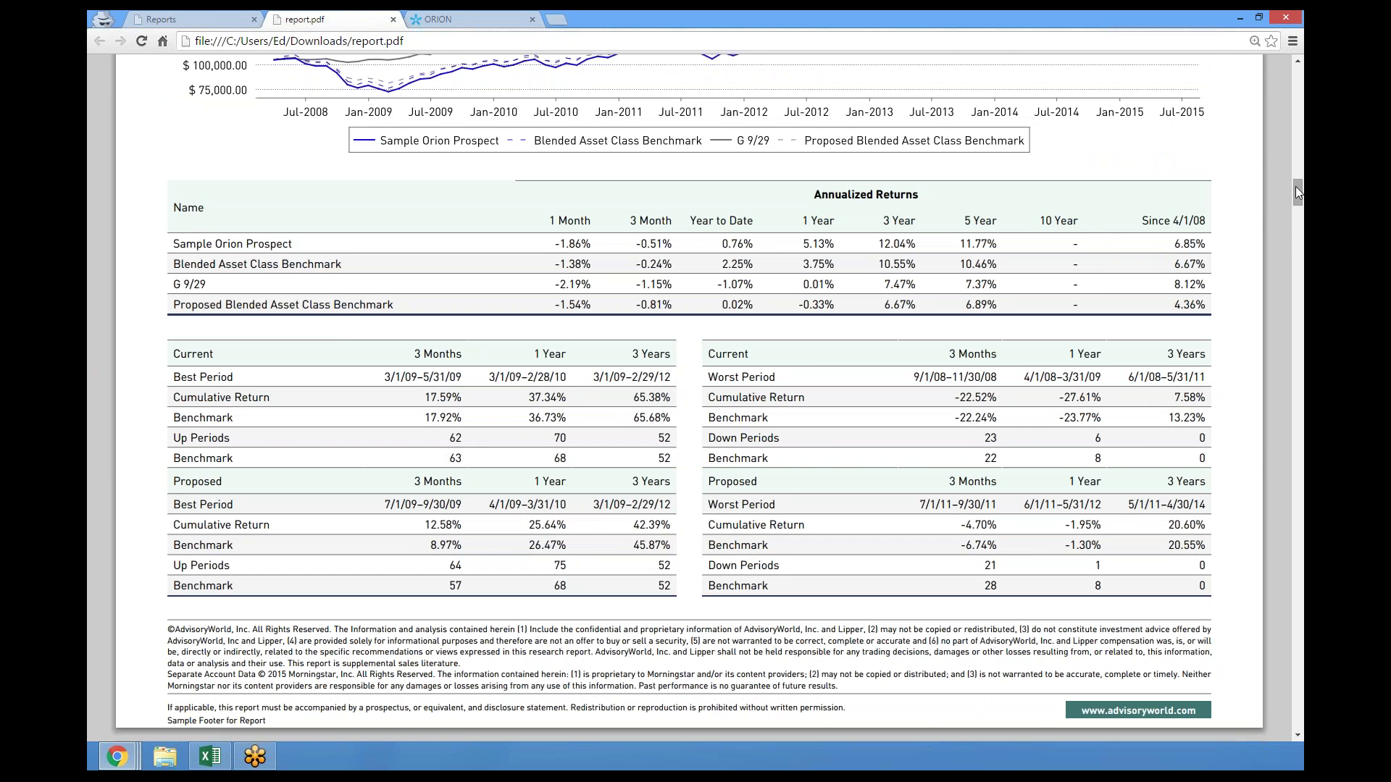
left_click_drag(1296, 192, 1296, 223)
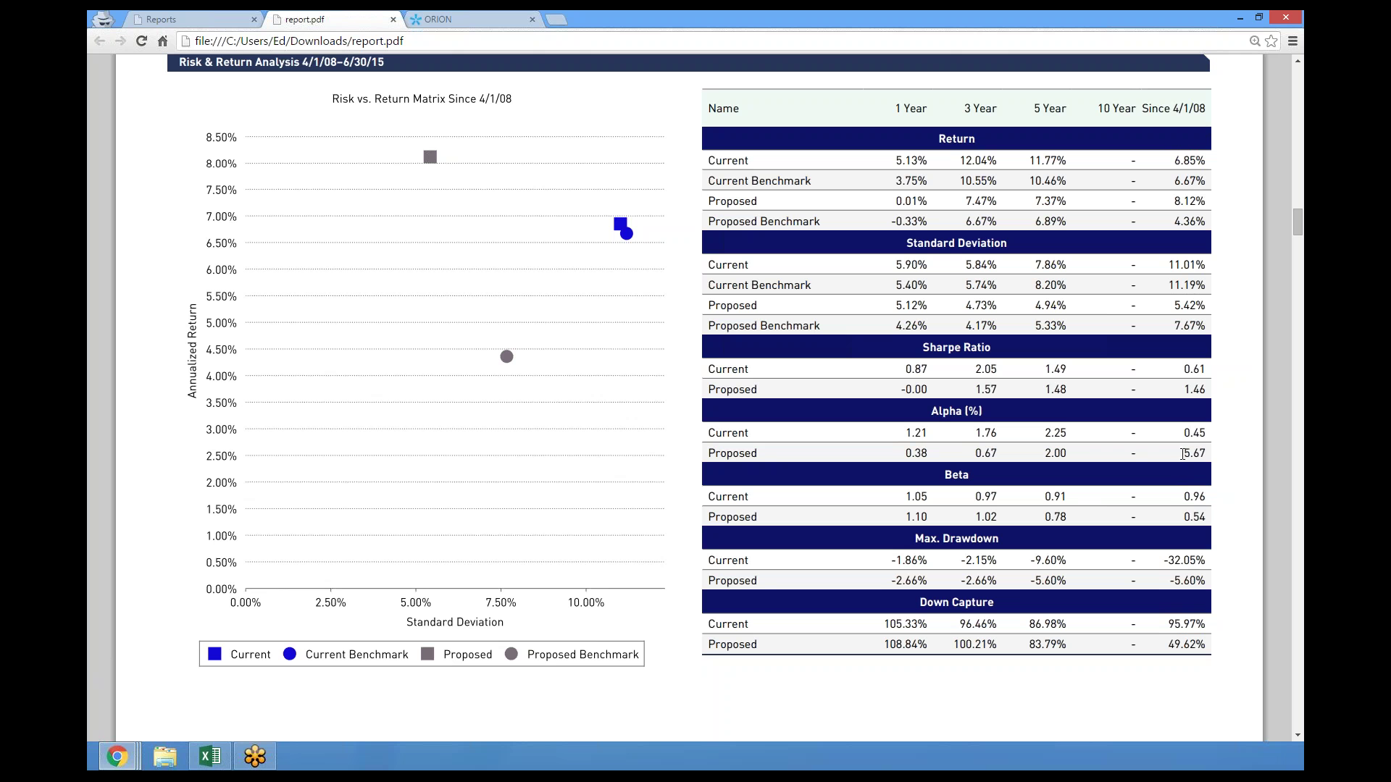
mouse_move(1183, 454)
left_mouse_down()
mouse_move(1203, 454)
mouse_move(1174, 429)
left_mouse_up()
left_click(1180, 438)
scroll(1180, 438, "down", 3)
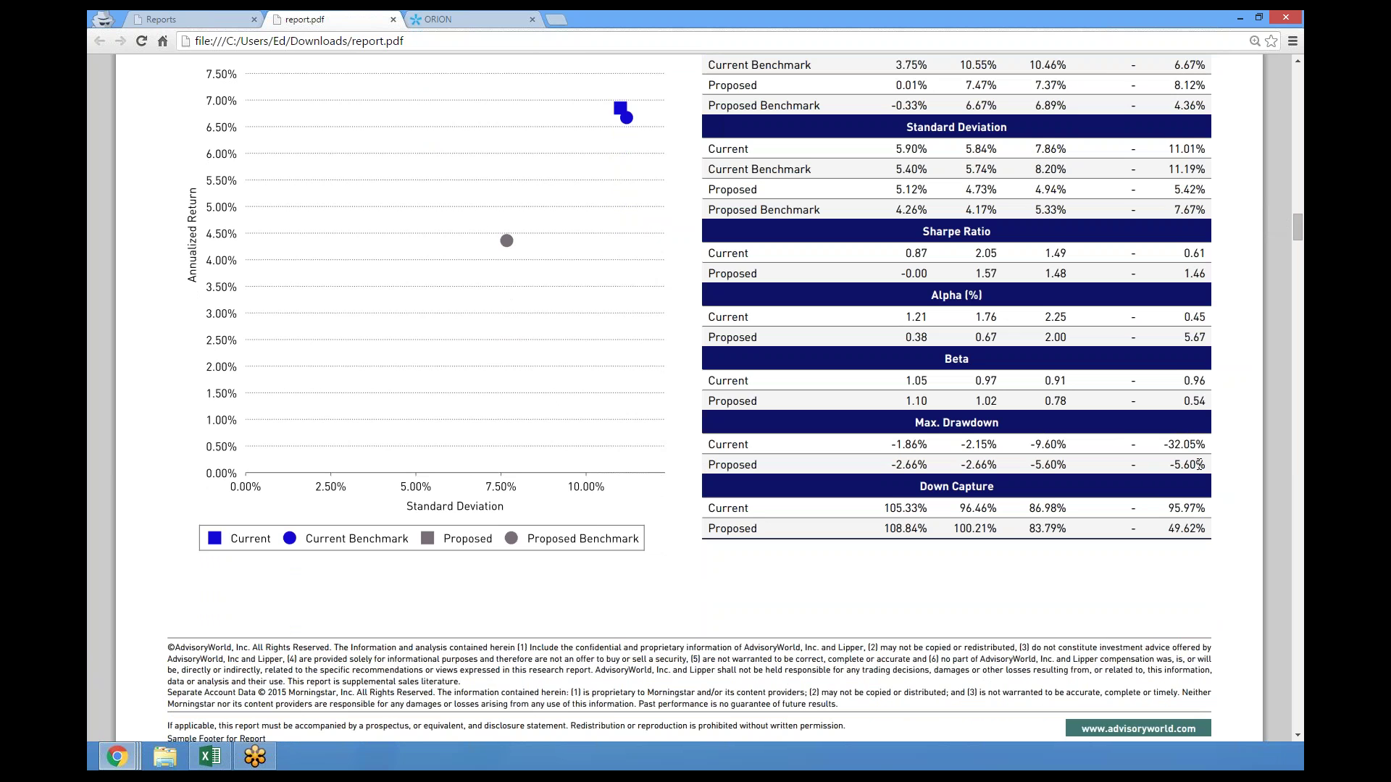
Step: Review the Allocation Detail and Metrics page and the Top 10 Equity Holdings tables for the current and proposed portfolios
scroll(1199, 465, "down", 15)
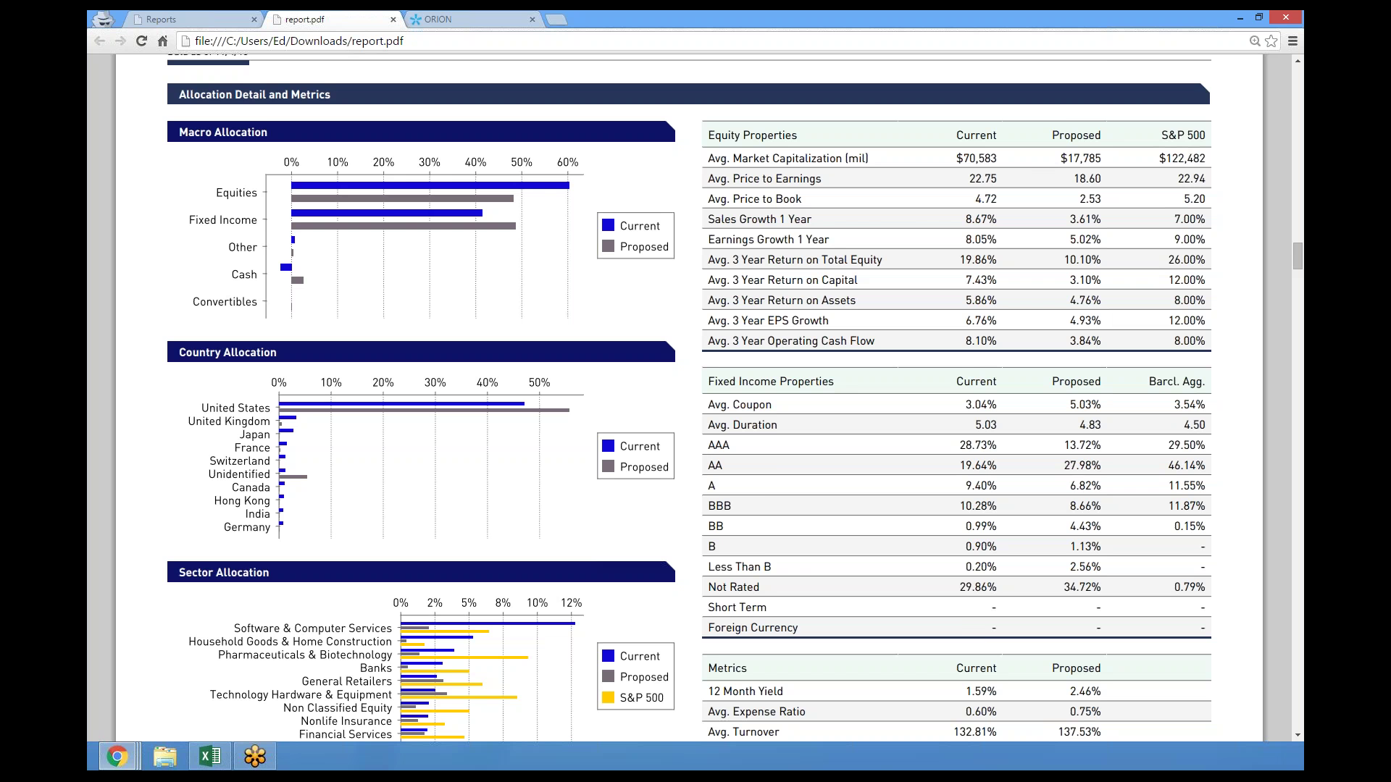
scroll(694, 399, "down", 5)
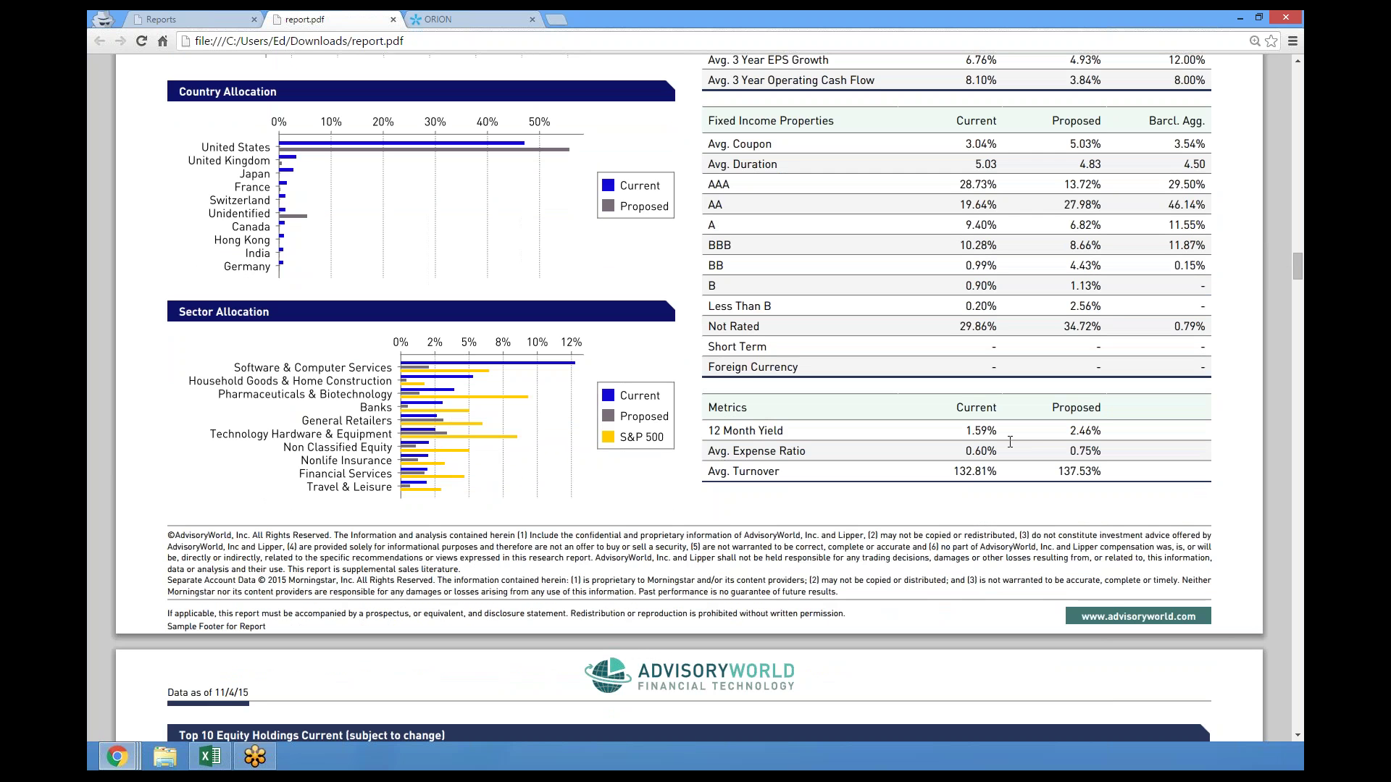
scroll(1072, 431, "down", 10)
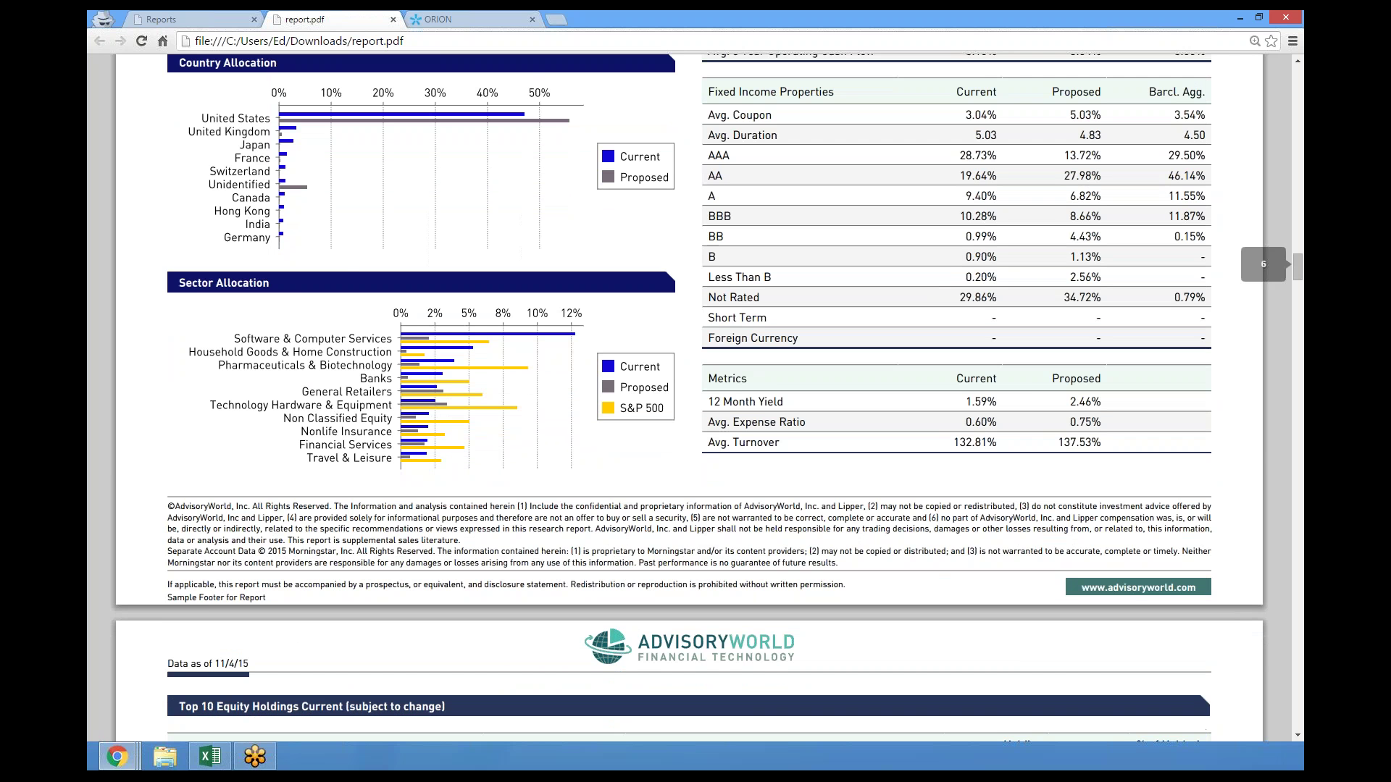
scroll(694, 398, "down", 1)
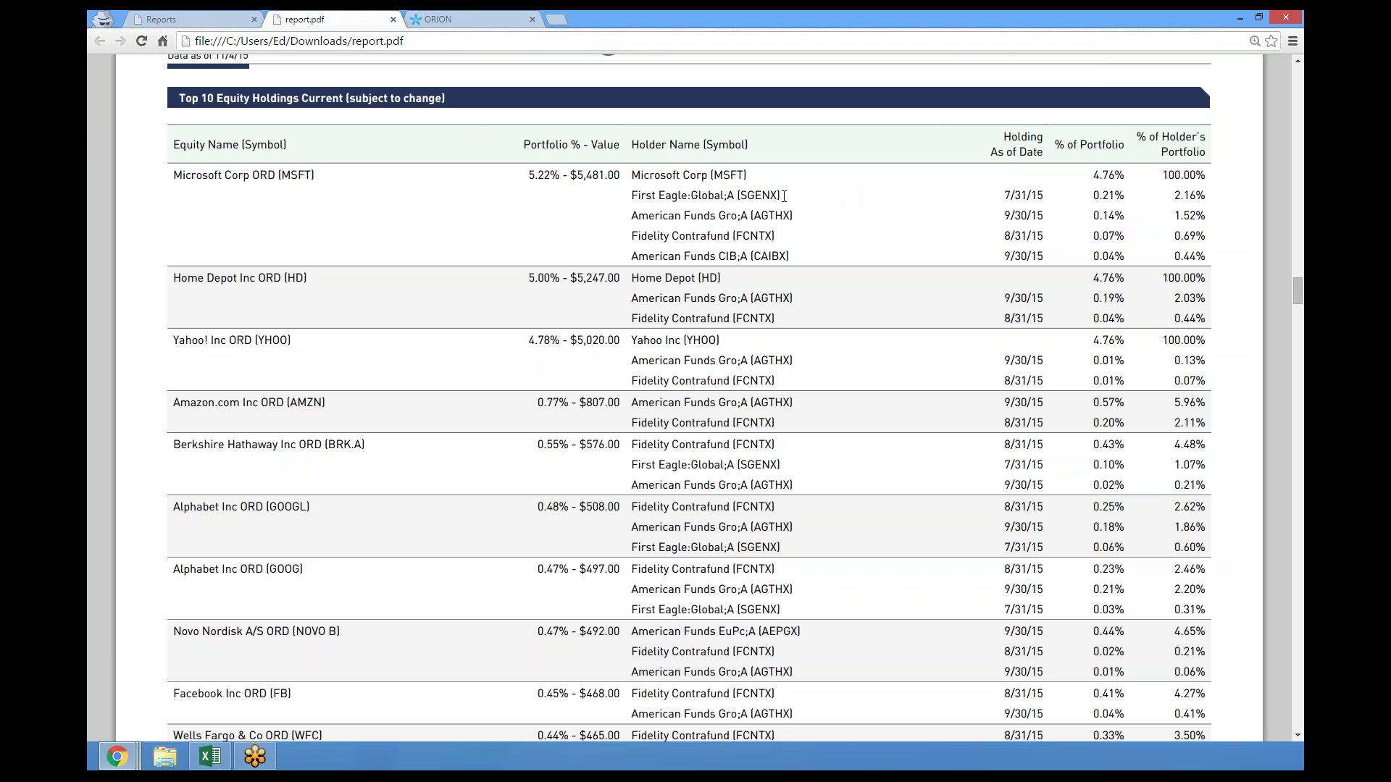
scroll(783, 196, "down", 3)
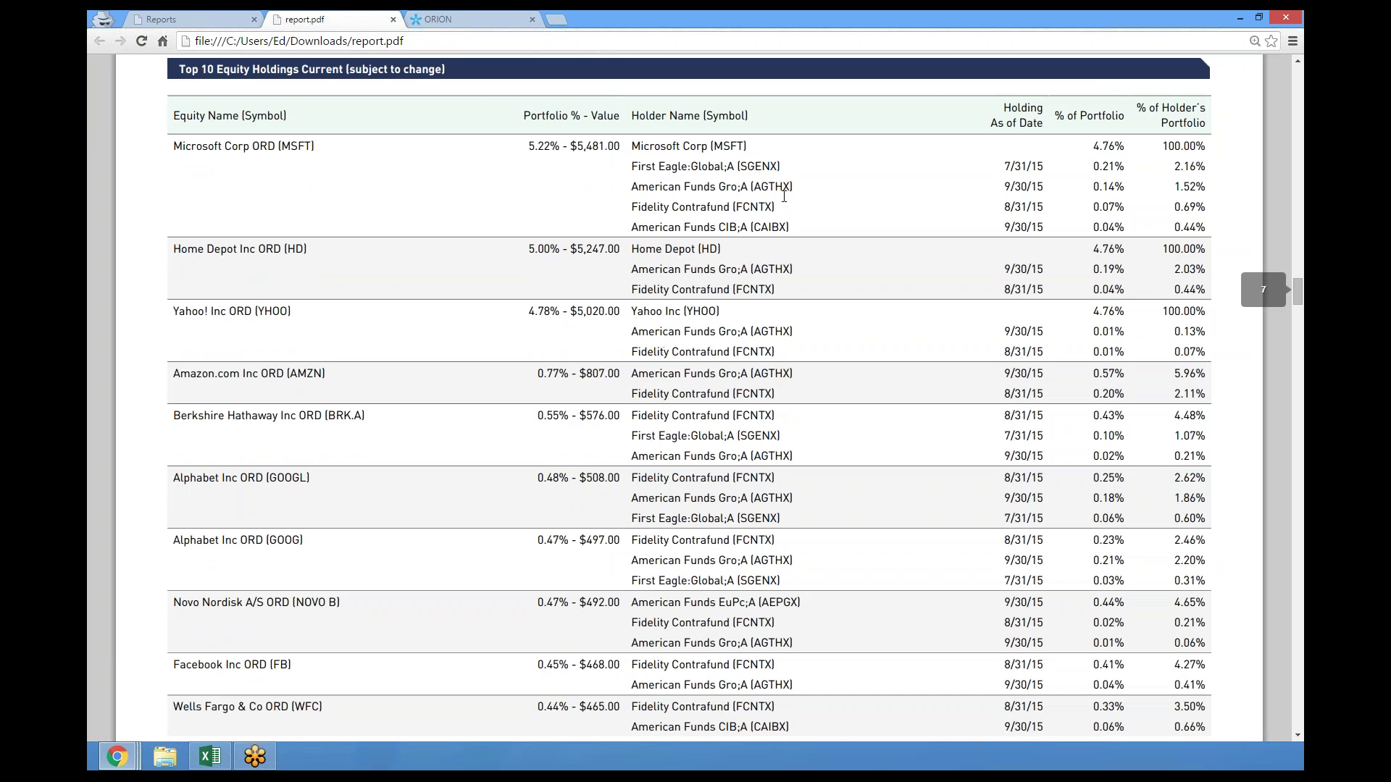
scroll(783, 196, "down", 1)
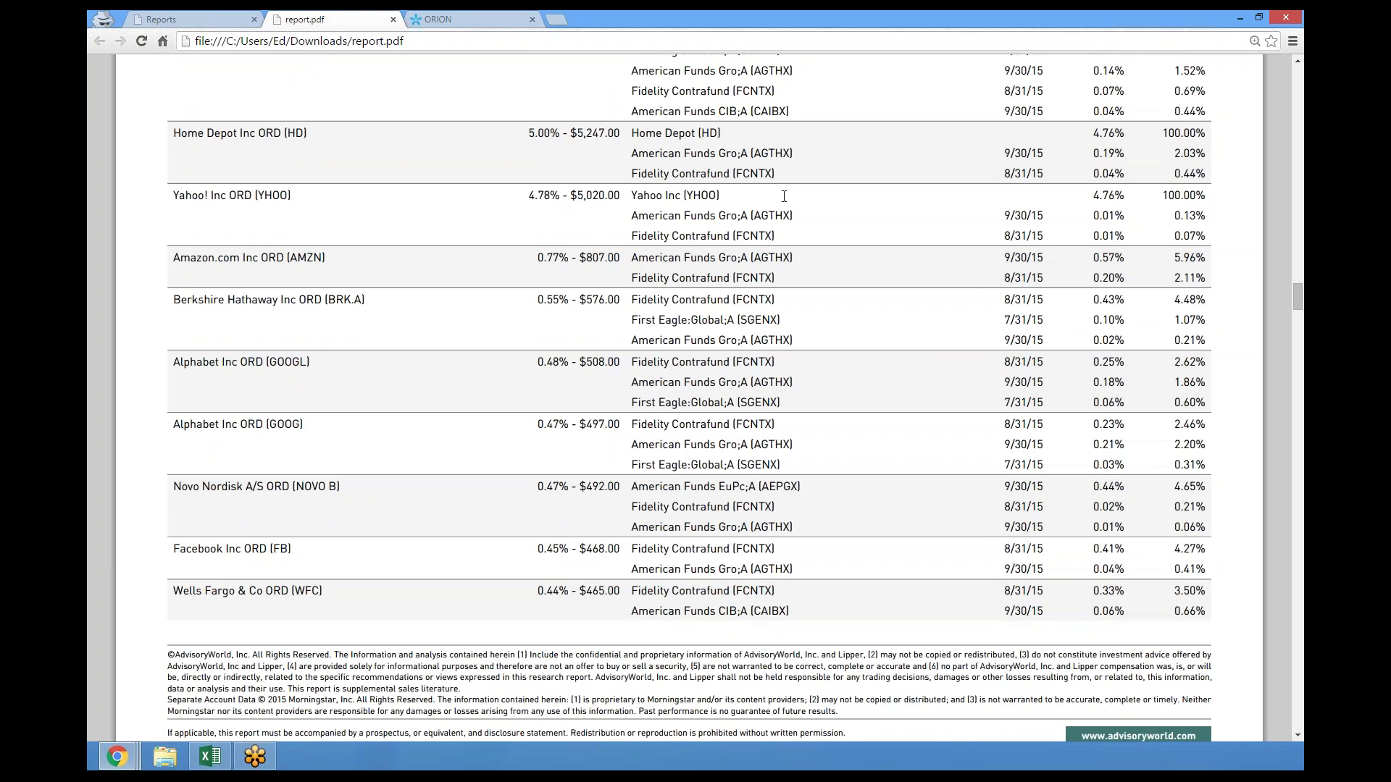
scroll(784, 195, "down", 20)
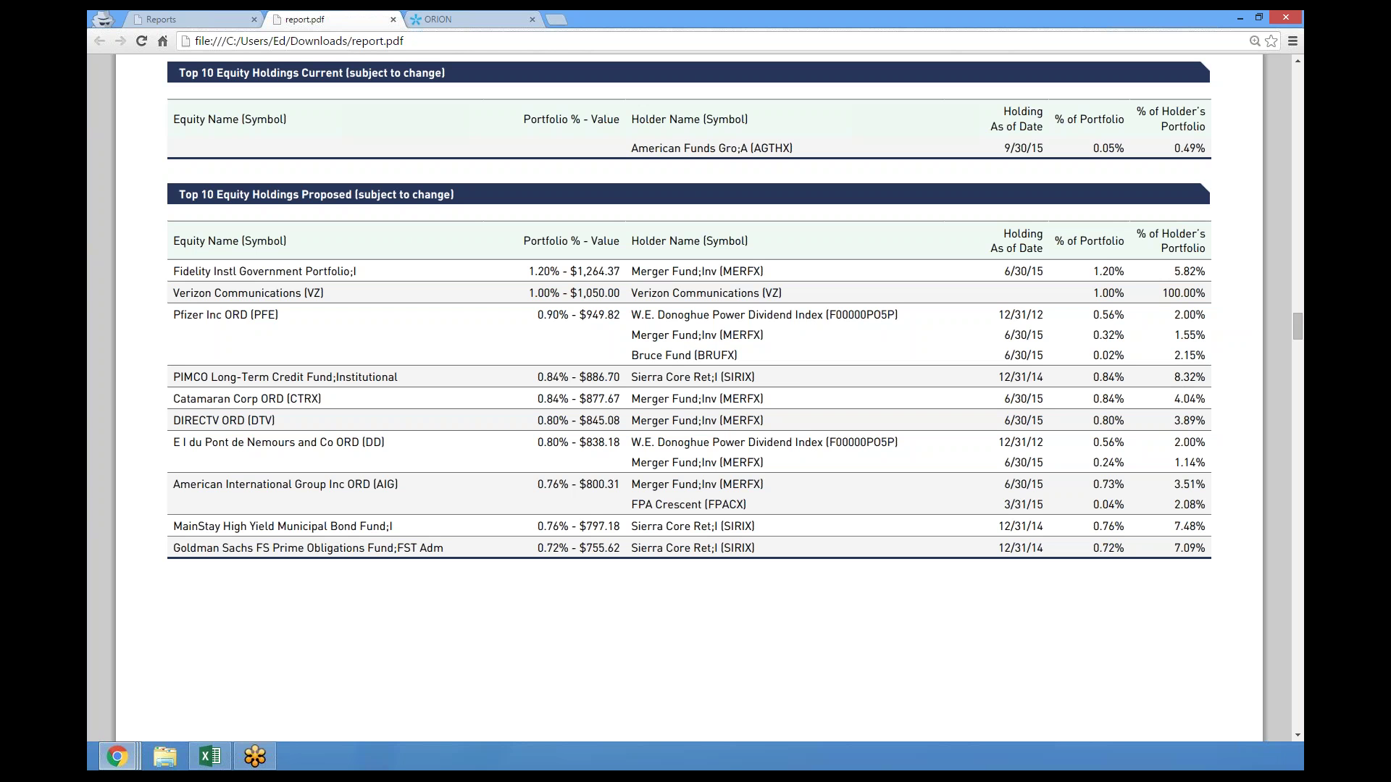
Step: Go back from the PDF to the illustrations list, saving the changes to Sample Orion Prospect
left_click(189, 19)
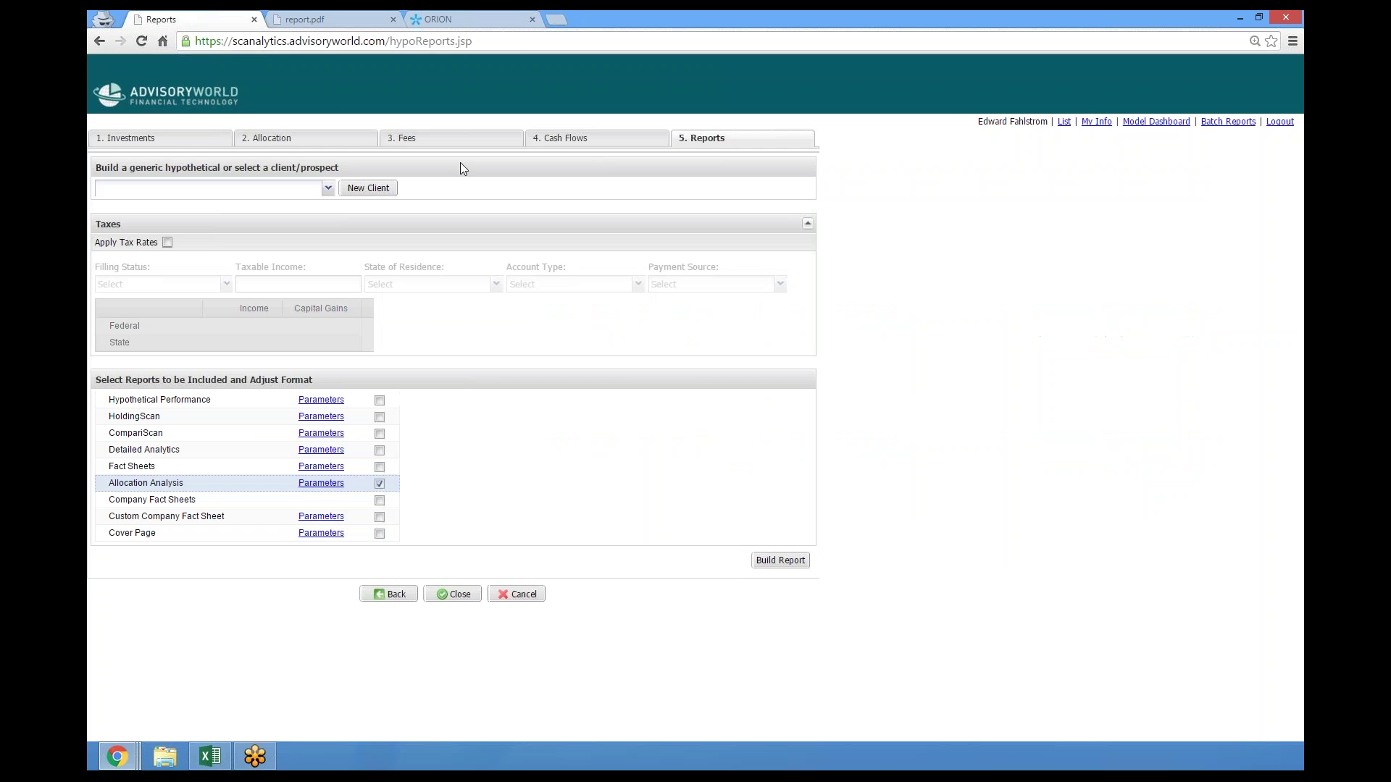
left_click(1064, 121)
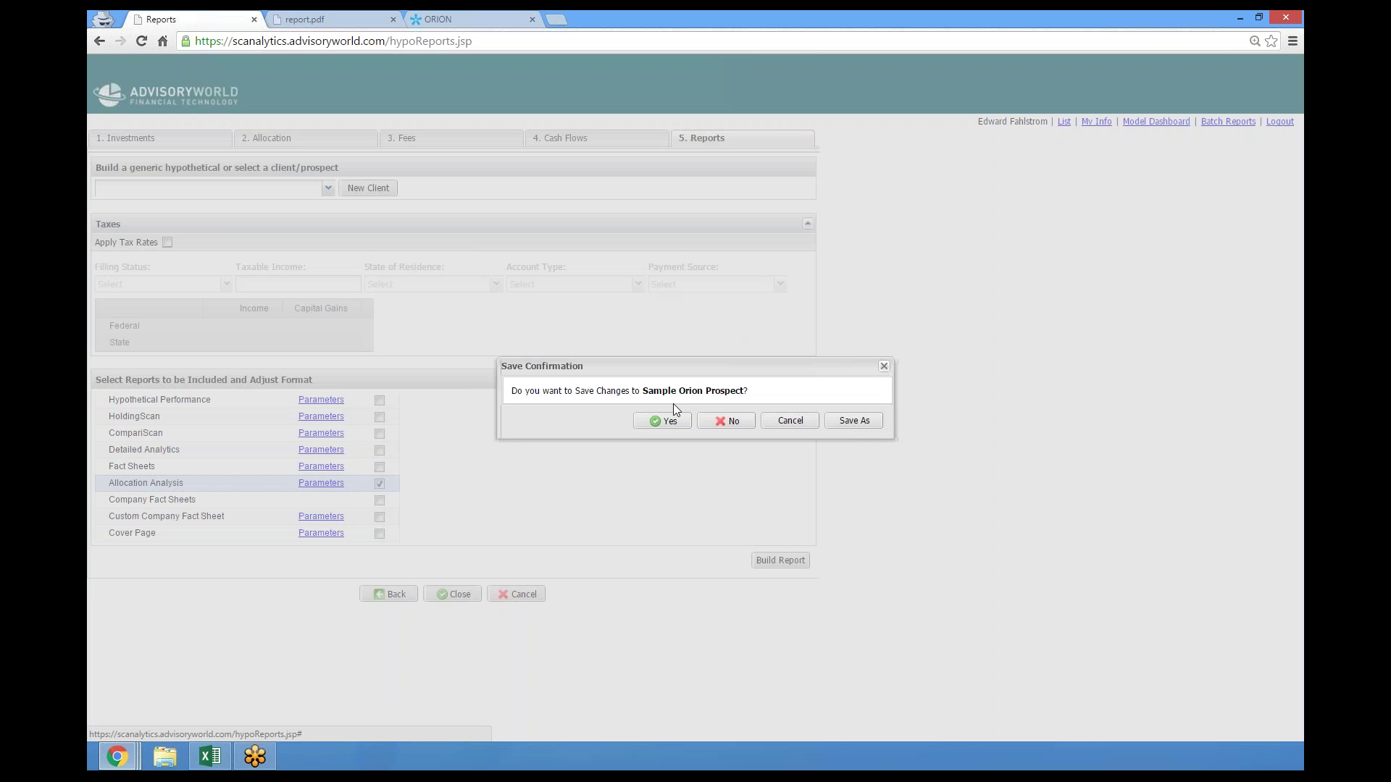
left_click(665, 421)
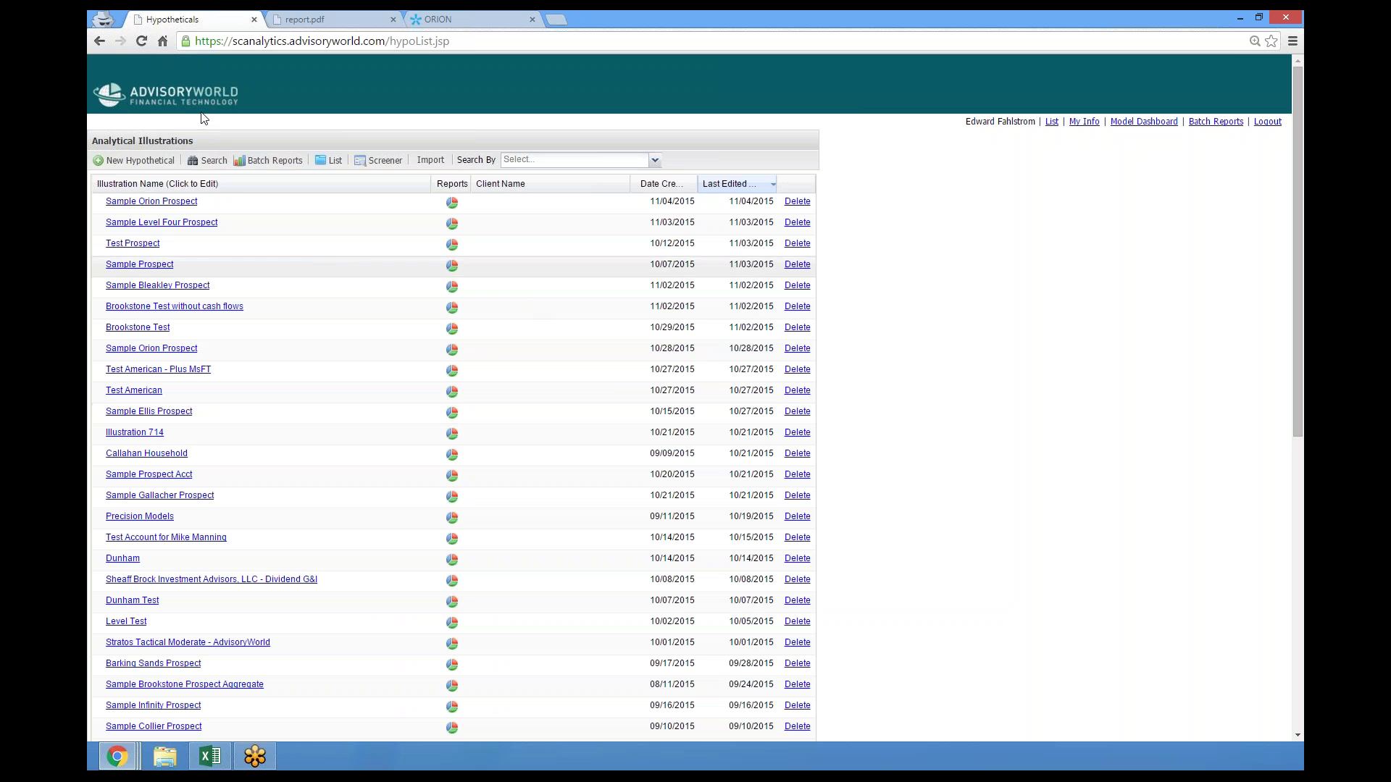
Step: Search for the ticker tyn in the Asset Report and build a report for Tortoise NA Energy Corp
left_click(208, 160)
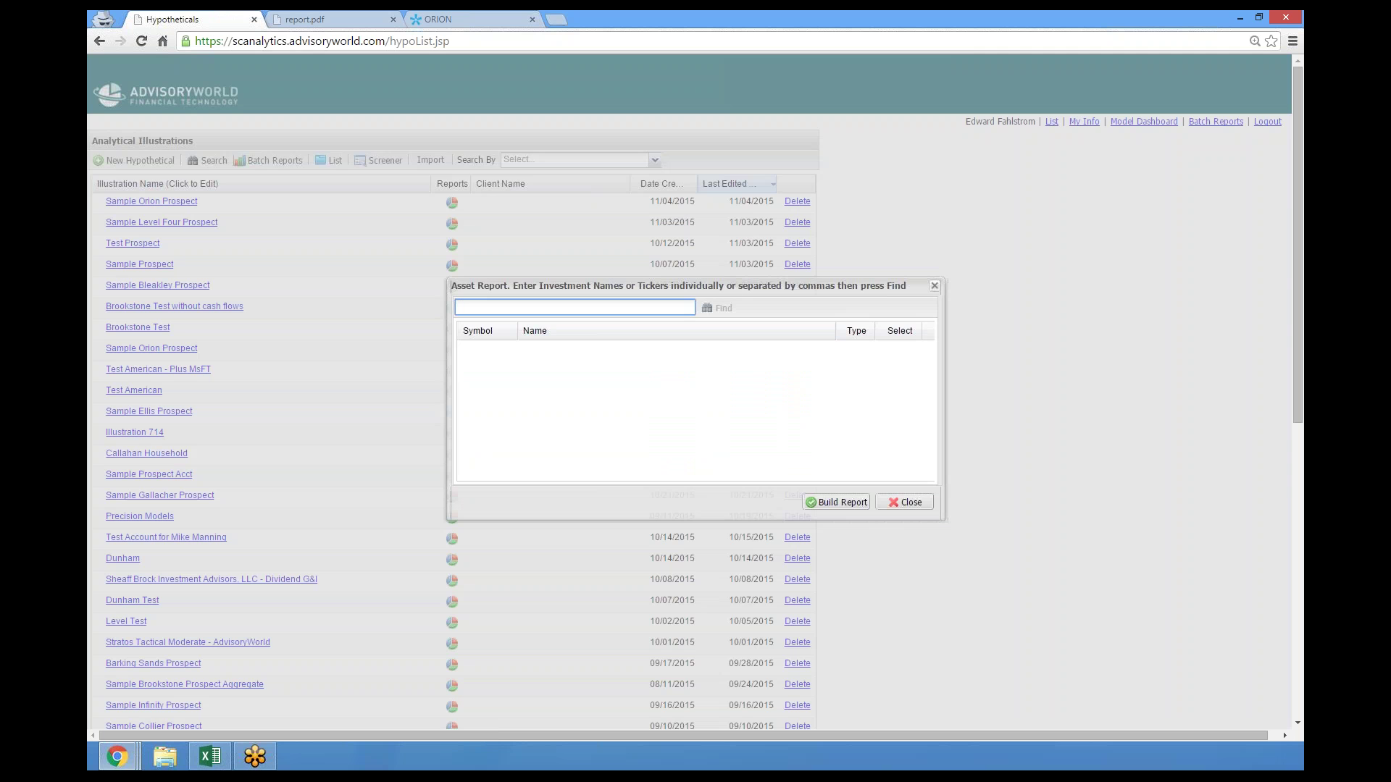
type("tyn")
key("Return")
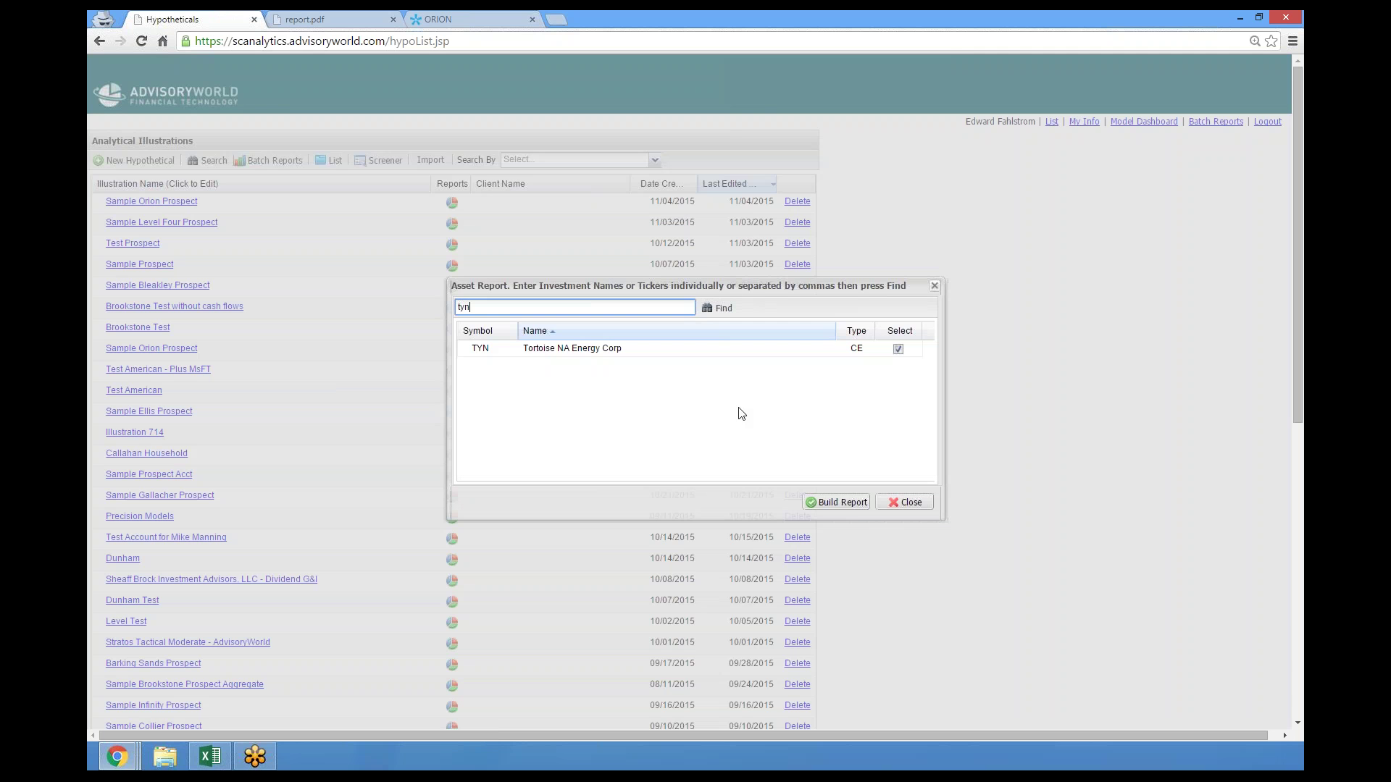
left_click(859, 507)
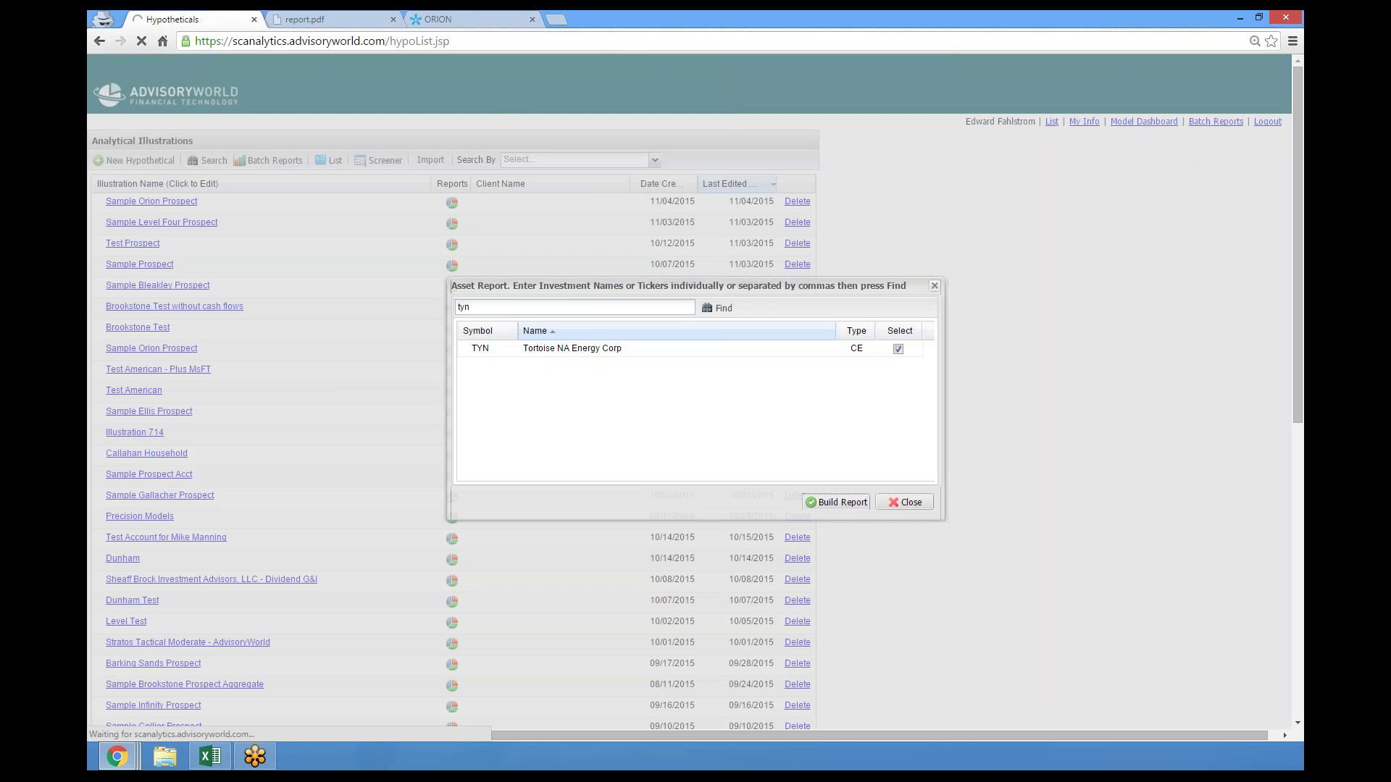
double_click(462, 307)
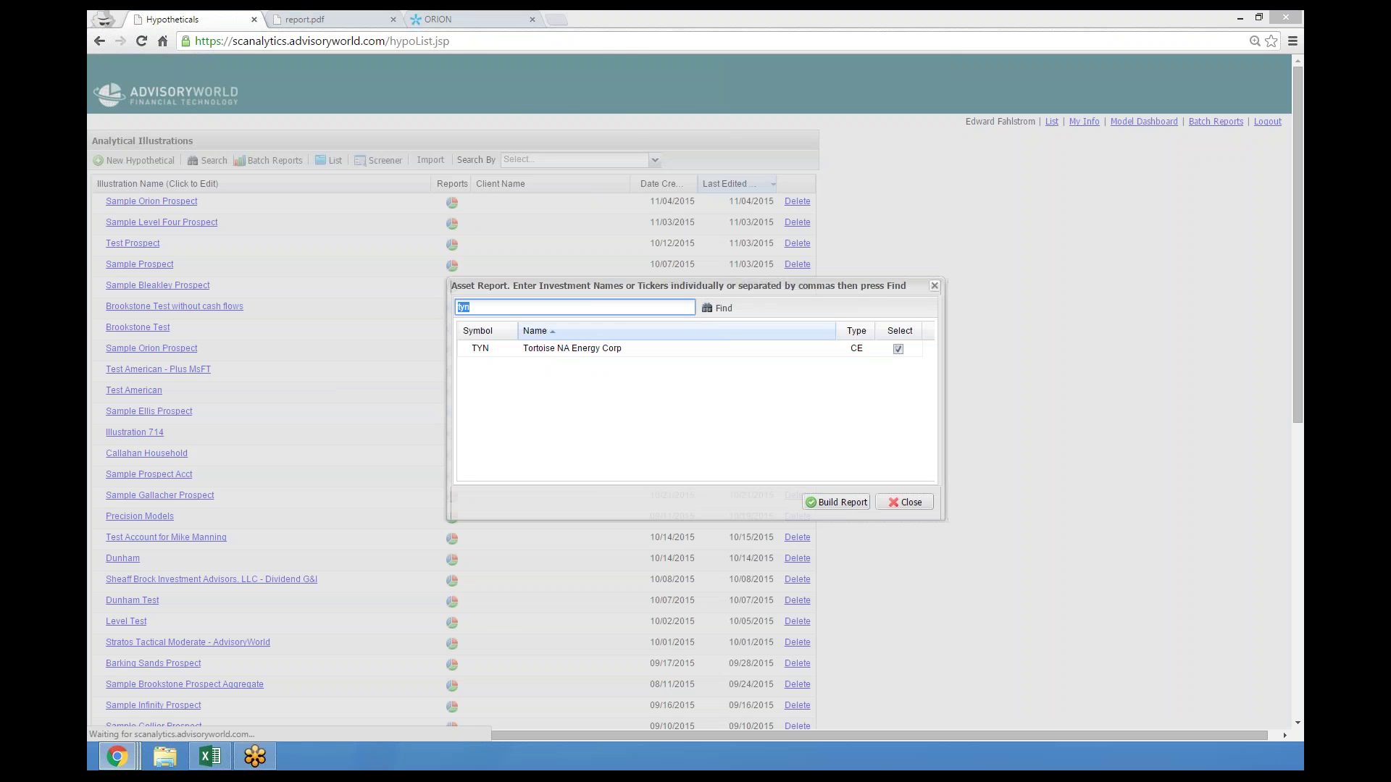
key("Return")
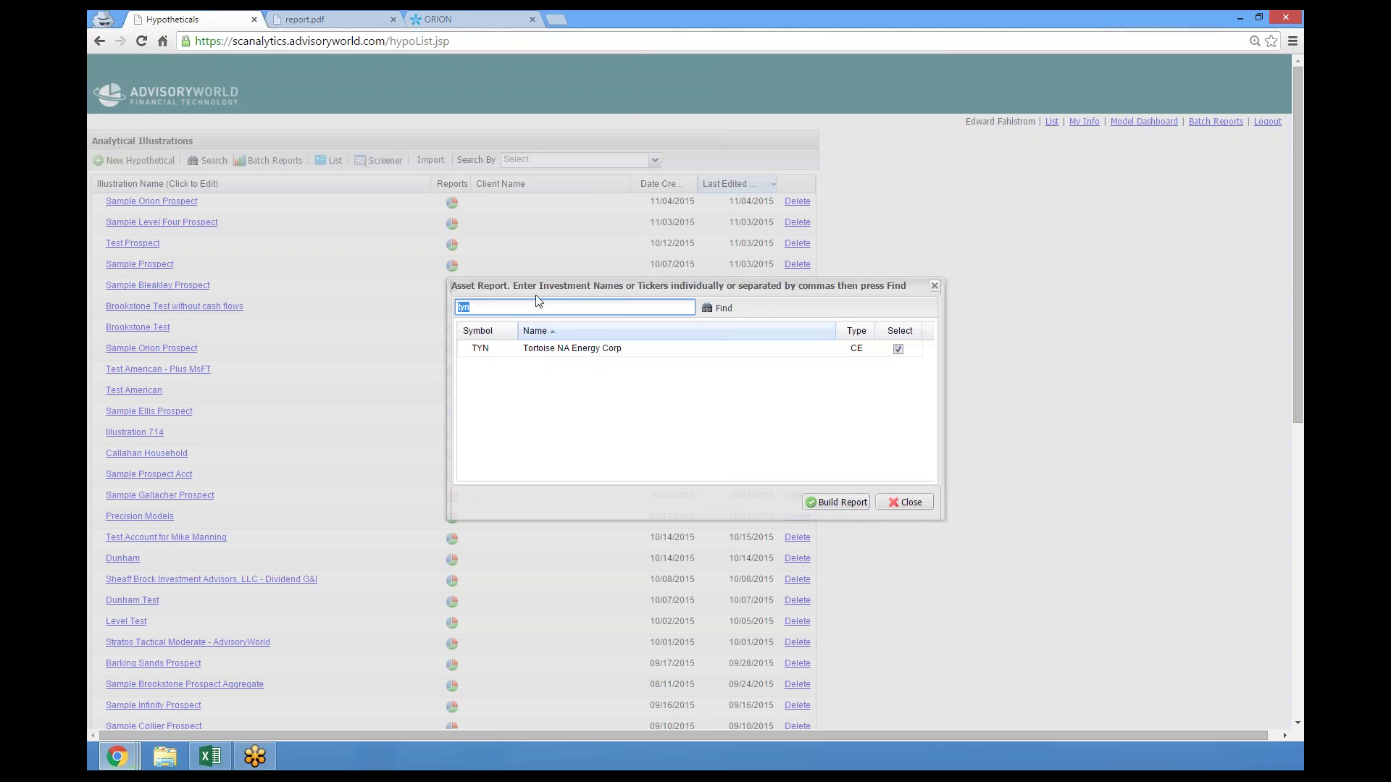
Step: Search for the ticker kyn in the Asset Report and build a report for Kayne Anderson MLP
left_click(462, 307)
key("BackSpace")
type("k")
key("Return")
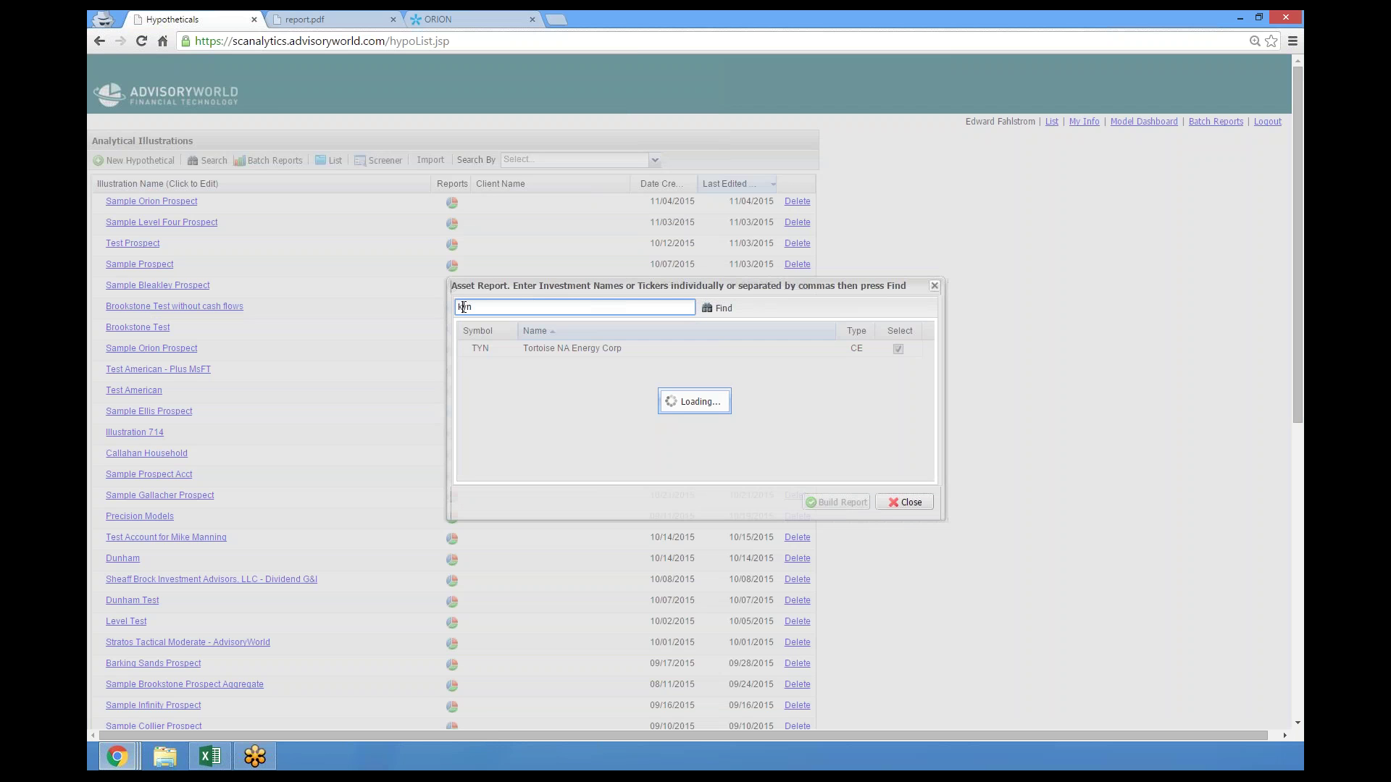
left_click(829, 503)
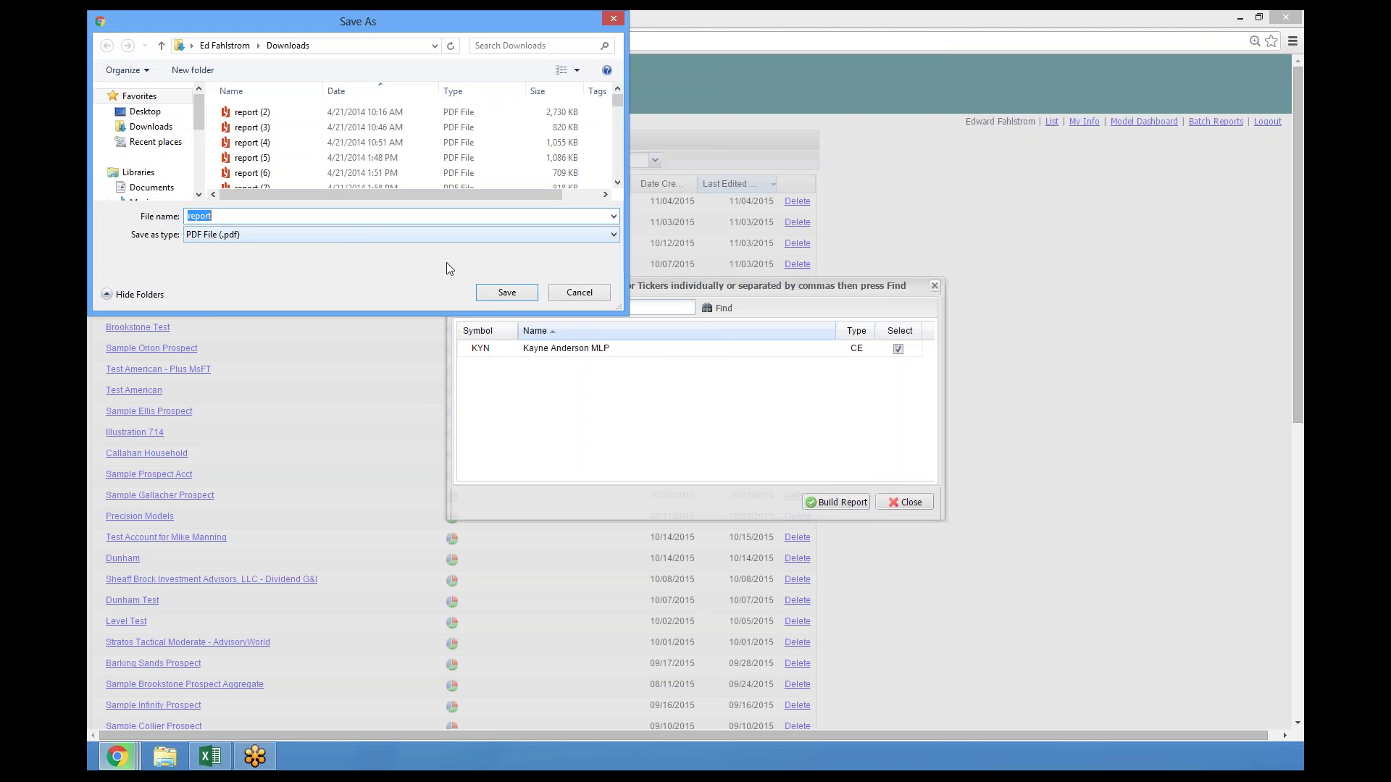
Step: Save the Kayne Anderson MLP report as report.pdf in Downloads, replacing the existing file, and open it
left_click(507, 292)
left_click(738, 387)
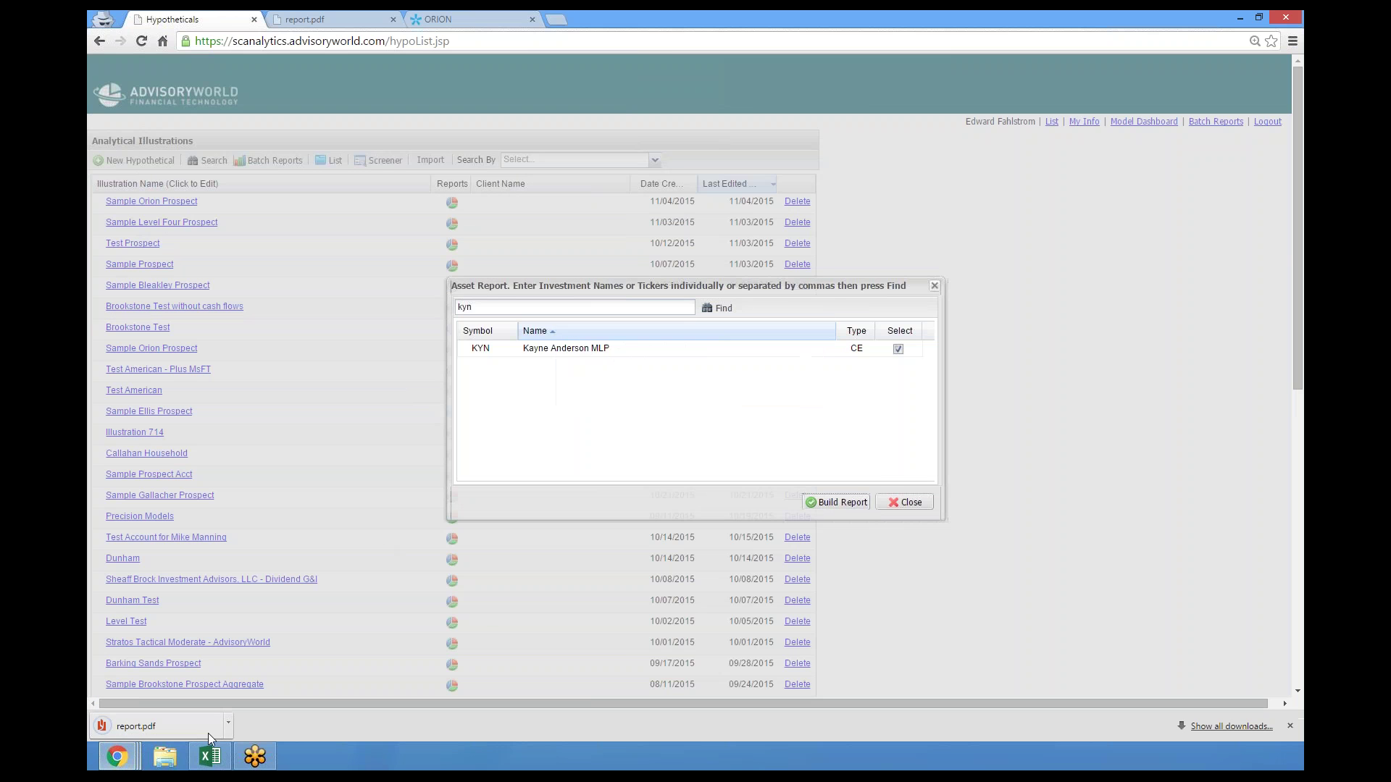
left_click(185, 736)
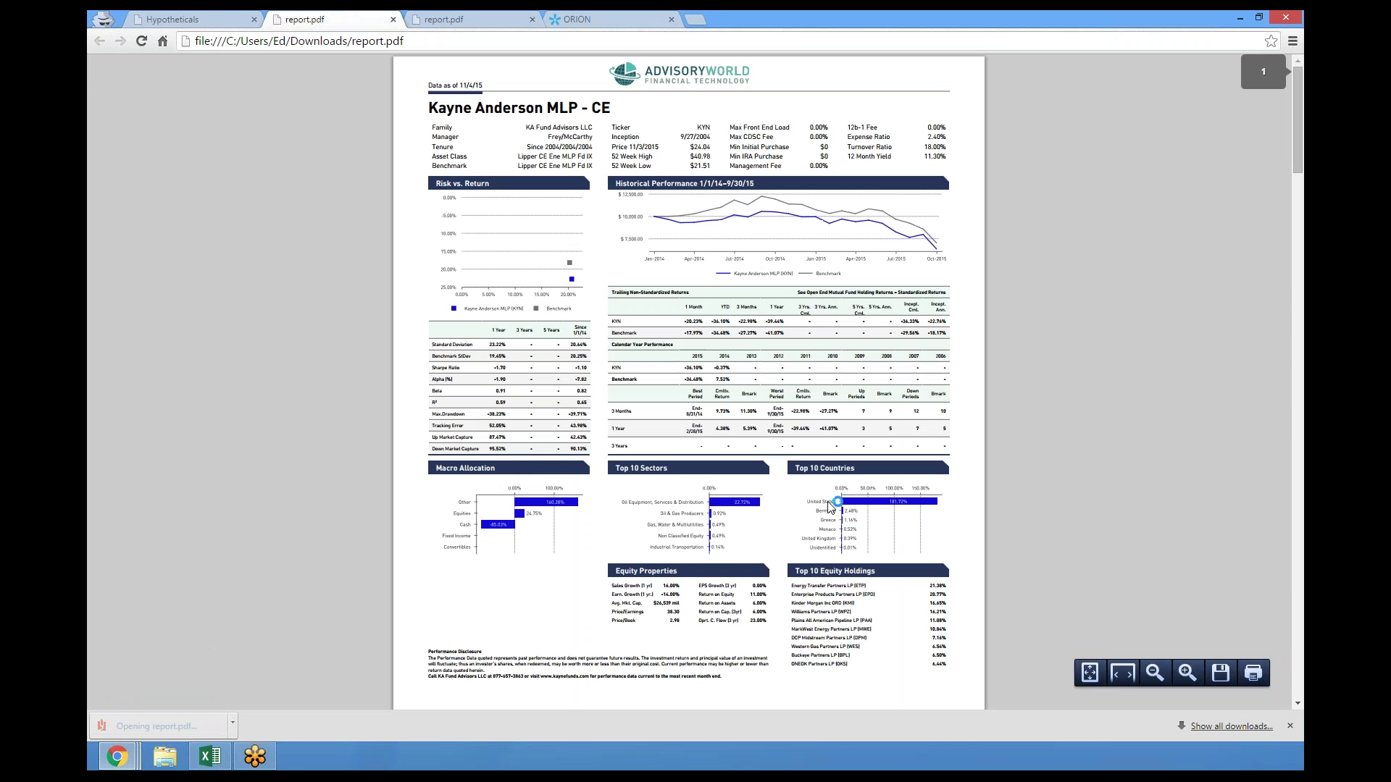
Step: Enlarge the Kayne Anderson MLP report and review its performance, risk statistics, macro allocation, sectors and top equity holdings
left_click(1185, 675)
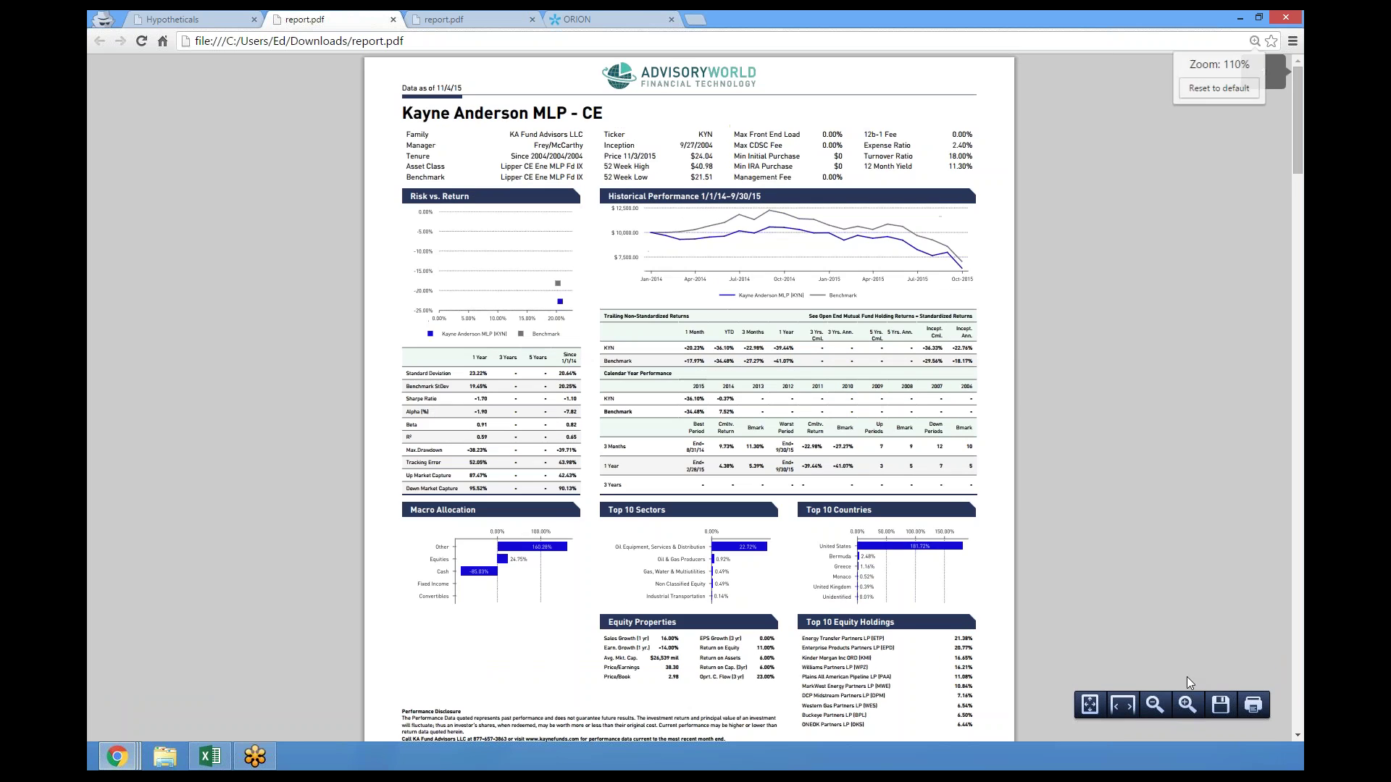
left_click(1185, 704)
left_click(1186, 704)
left_click(1185, 704)
left_click(1186, 704)
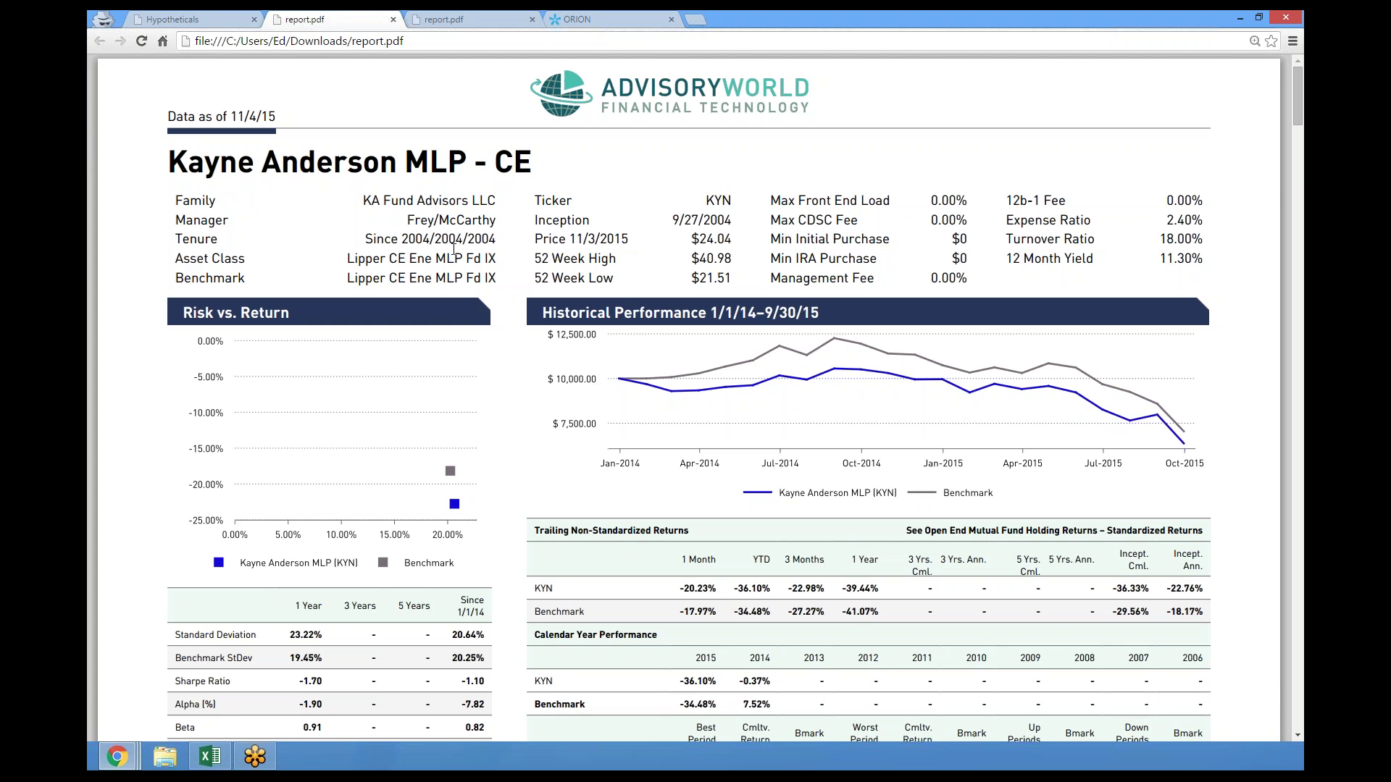
scroll(466, 291, "down", 2)
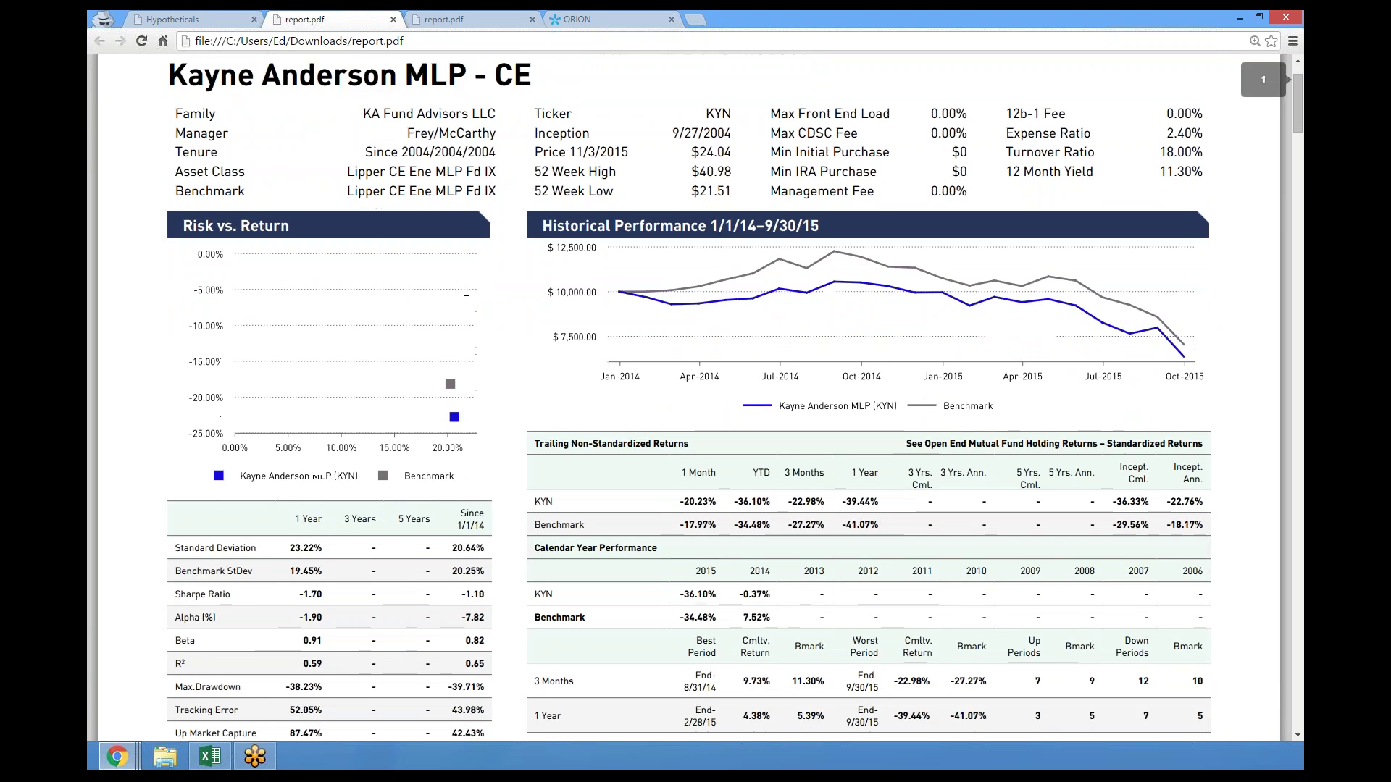
scroll(467, 290, "down", 5)
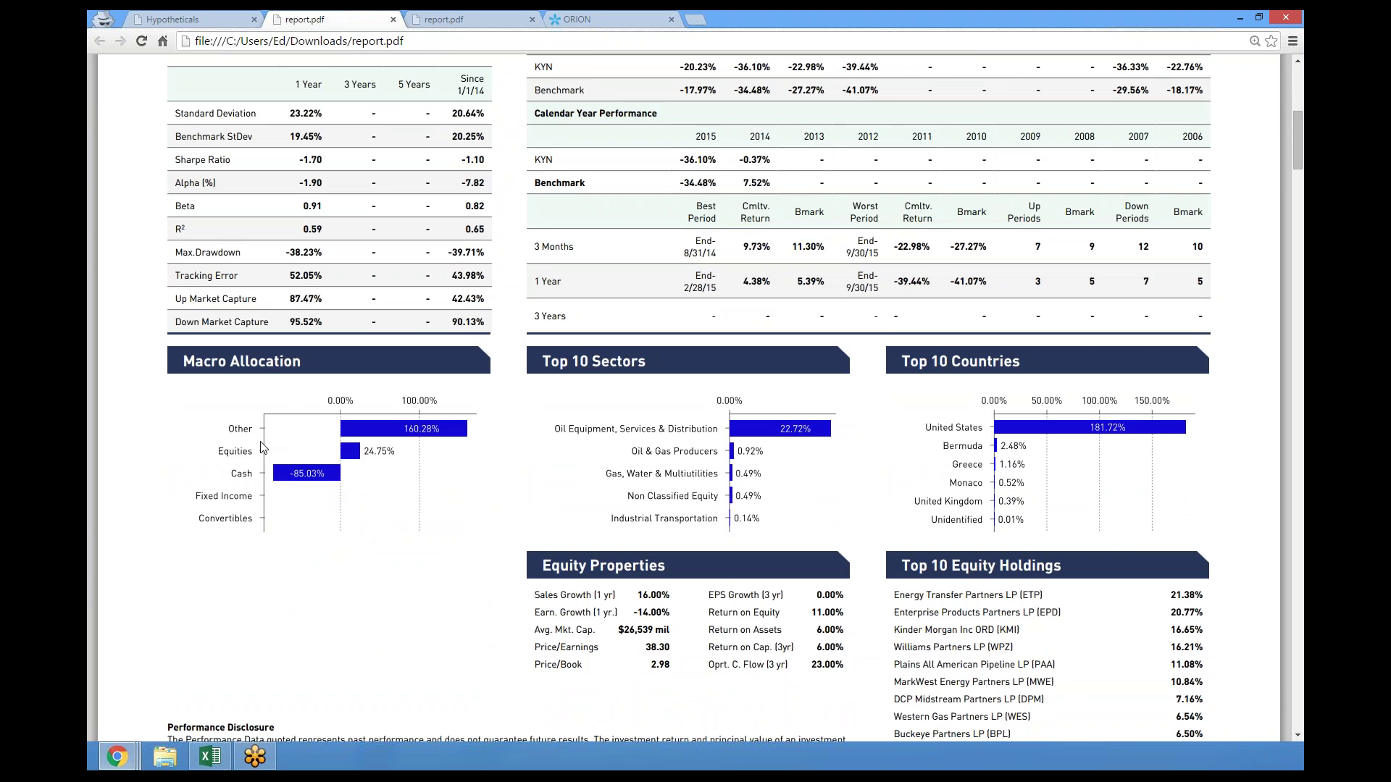
scroll(263, 447, "up", 7)
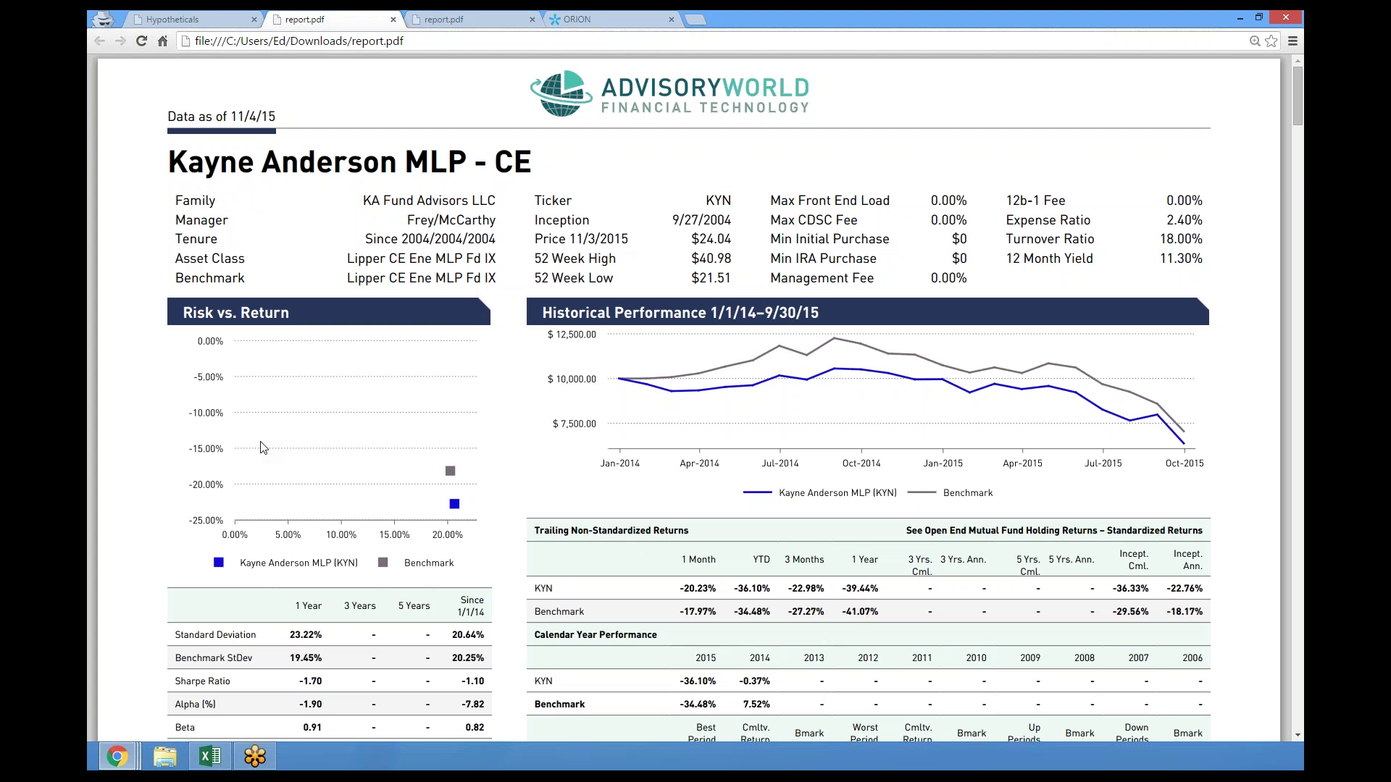
Step: Go back to the illustrations list, close the Asset Report search and open the Reports page of Sample Orion Prospect
left_click(167, 15)
left_click(905, 502)
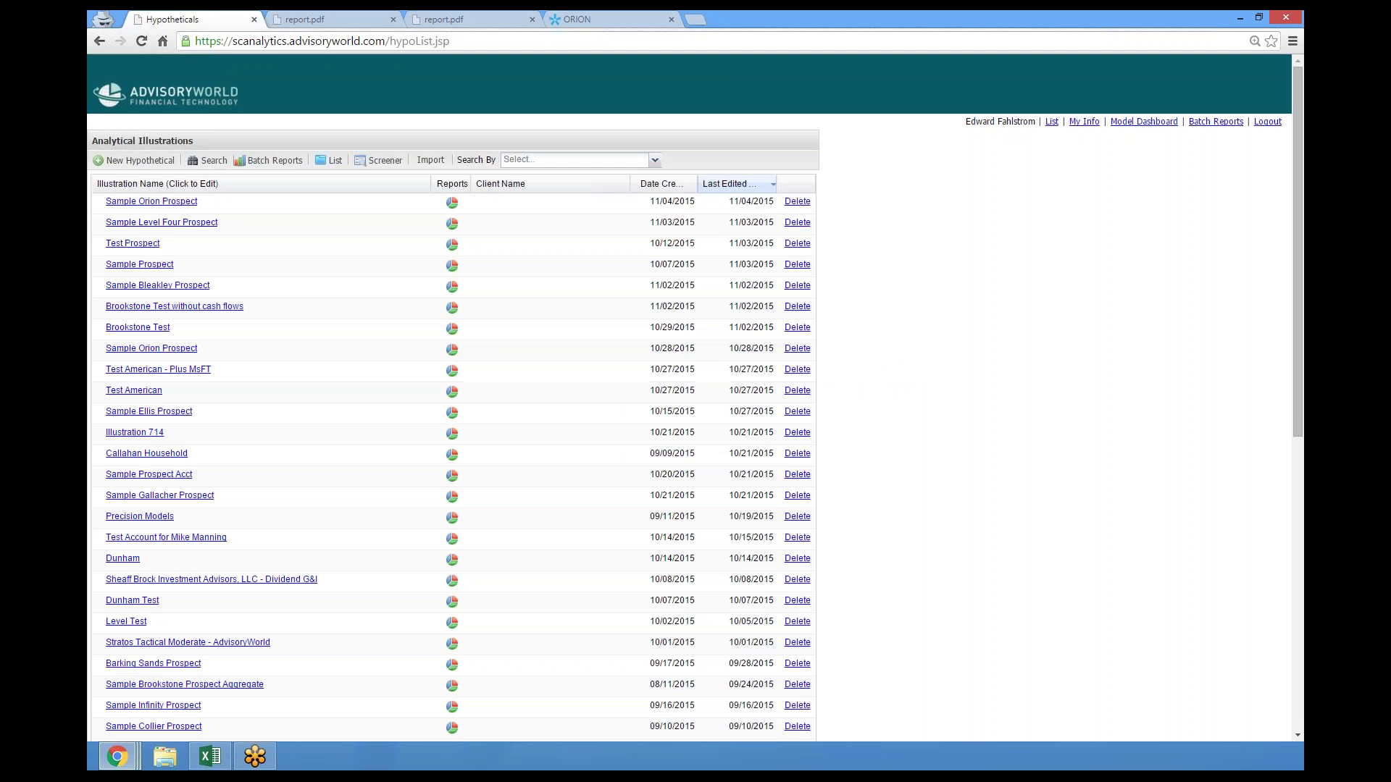
left_click(165, 202)
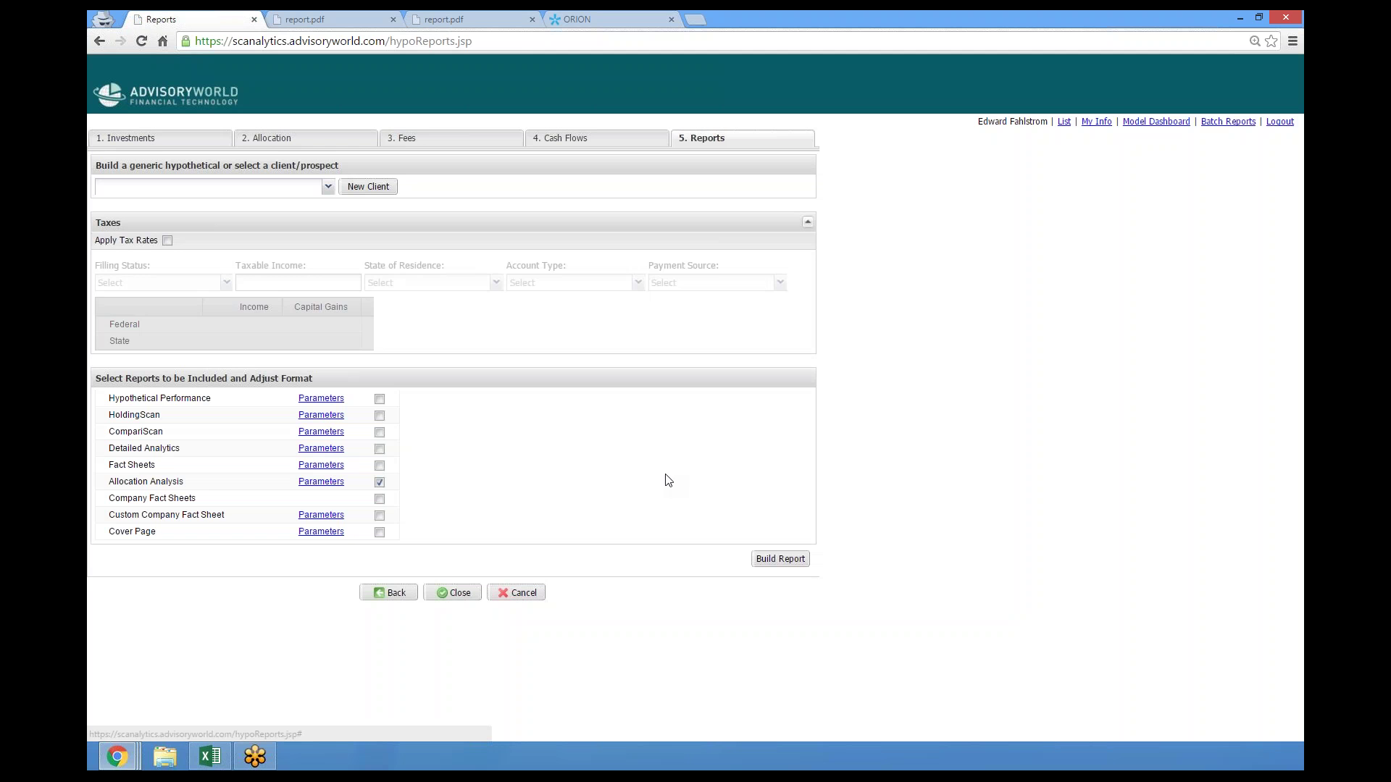
Step: In the Fact Sheets parameters, deselect all holdings and include only American Funds Gro;A
left_click(323, 466)
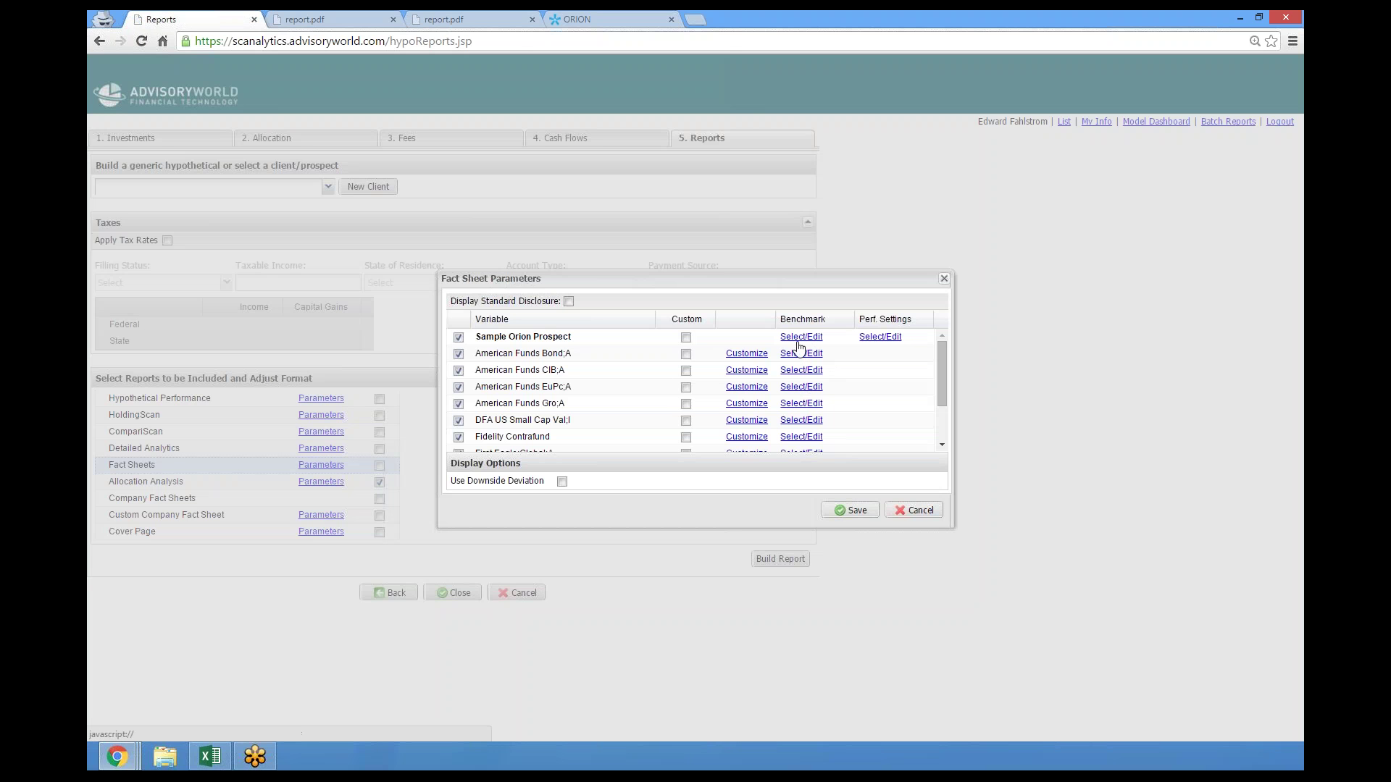
left_click(465, 322)
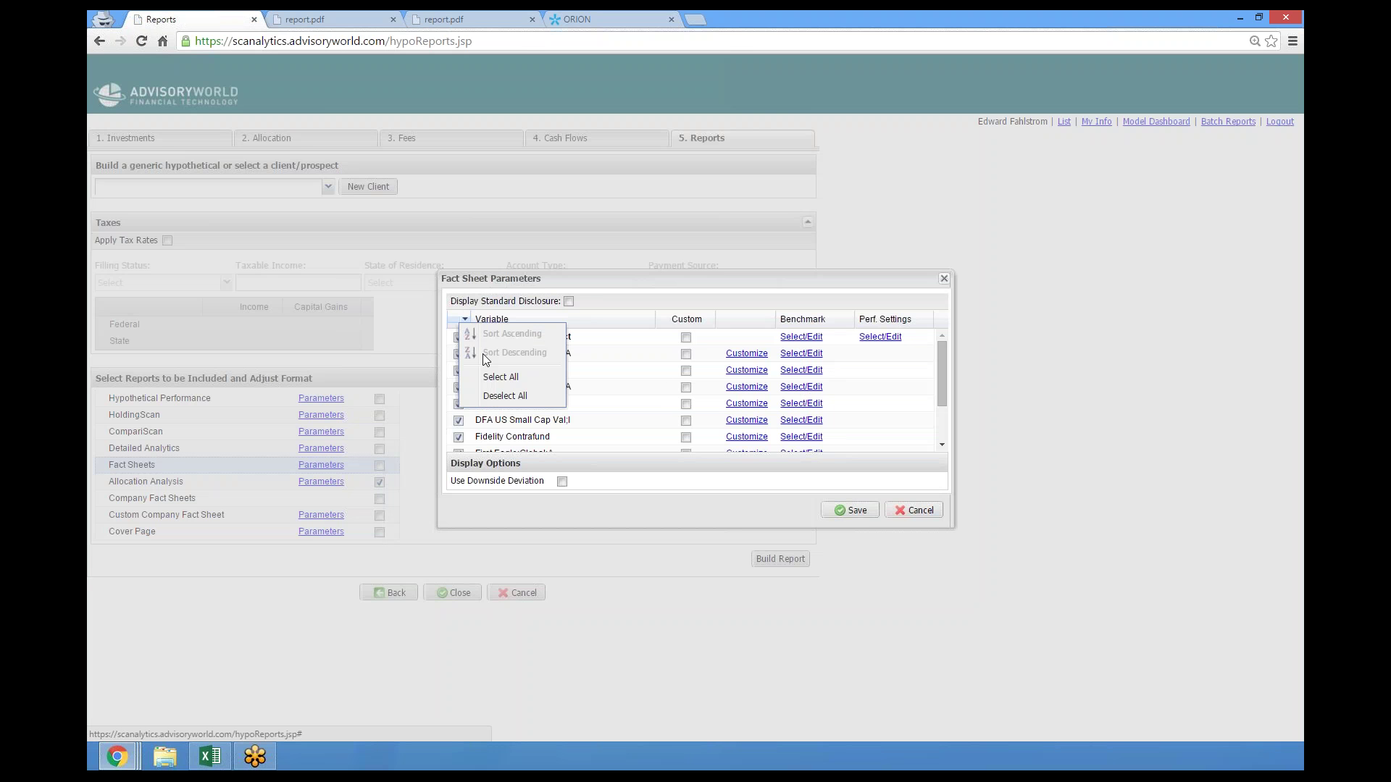
left_click(492, 402)
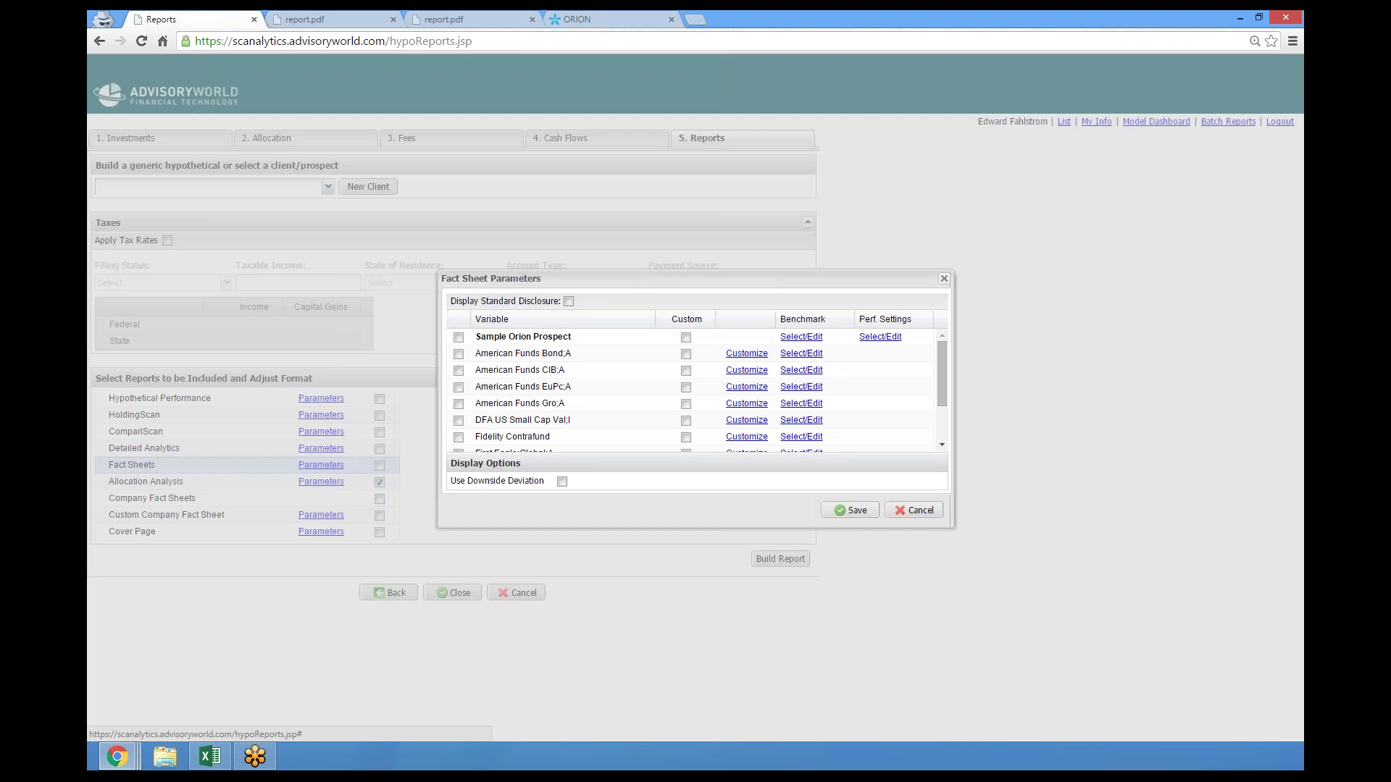
left_click(459, 403)
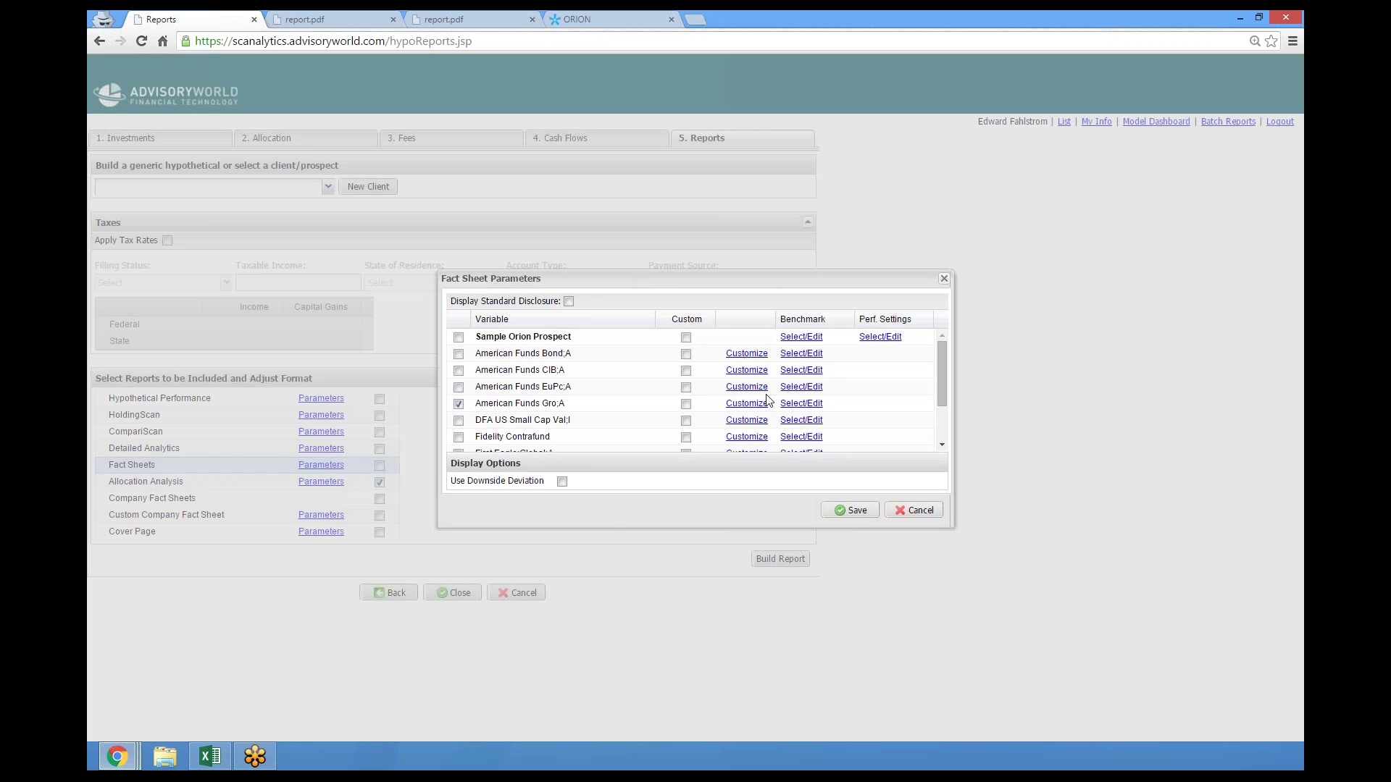
Step: Assign MSCI EAFE ND as the benchmark for American Funds Gro;A and save the Fact Sheet parameters
left_click(799, 404)
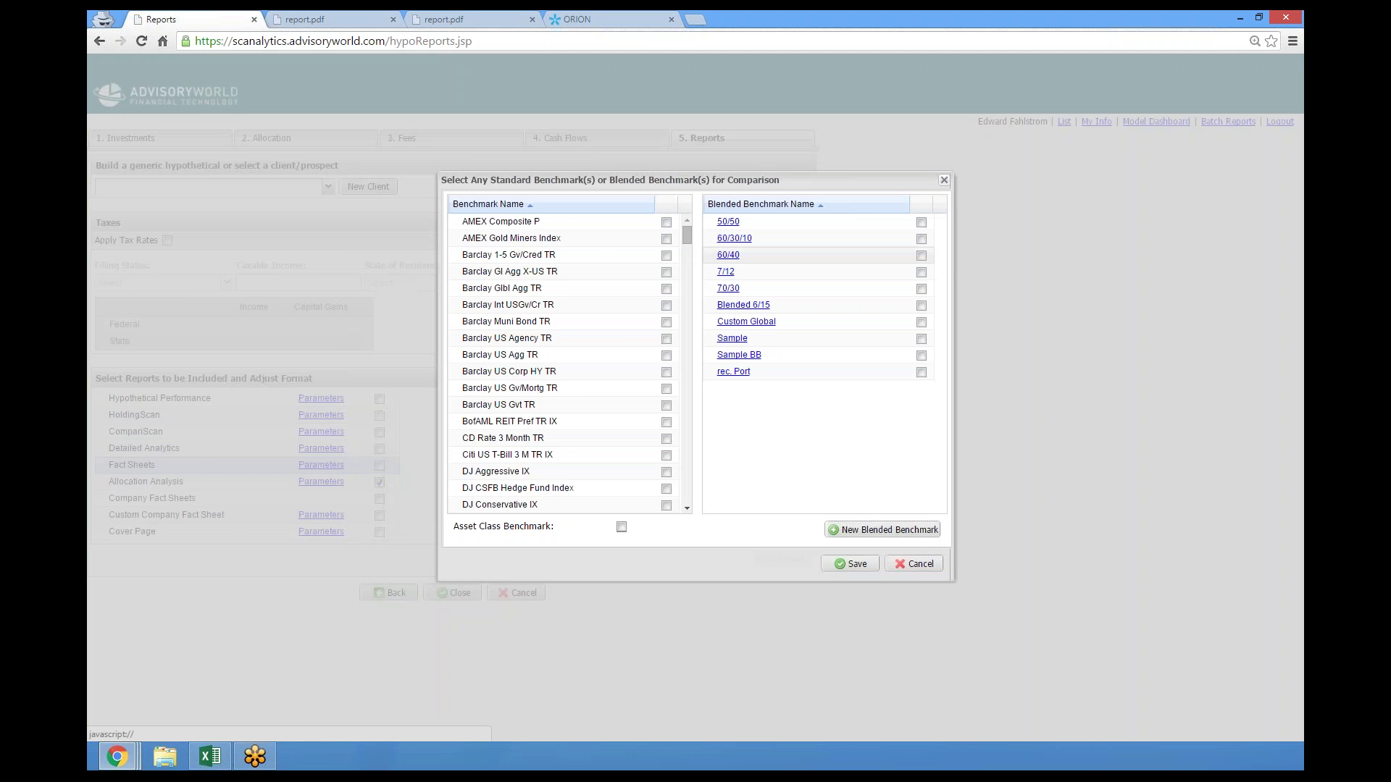
left_click_drag(686, 235, 709, 457)
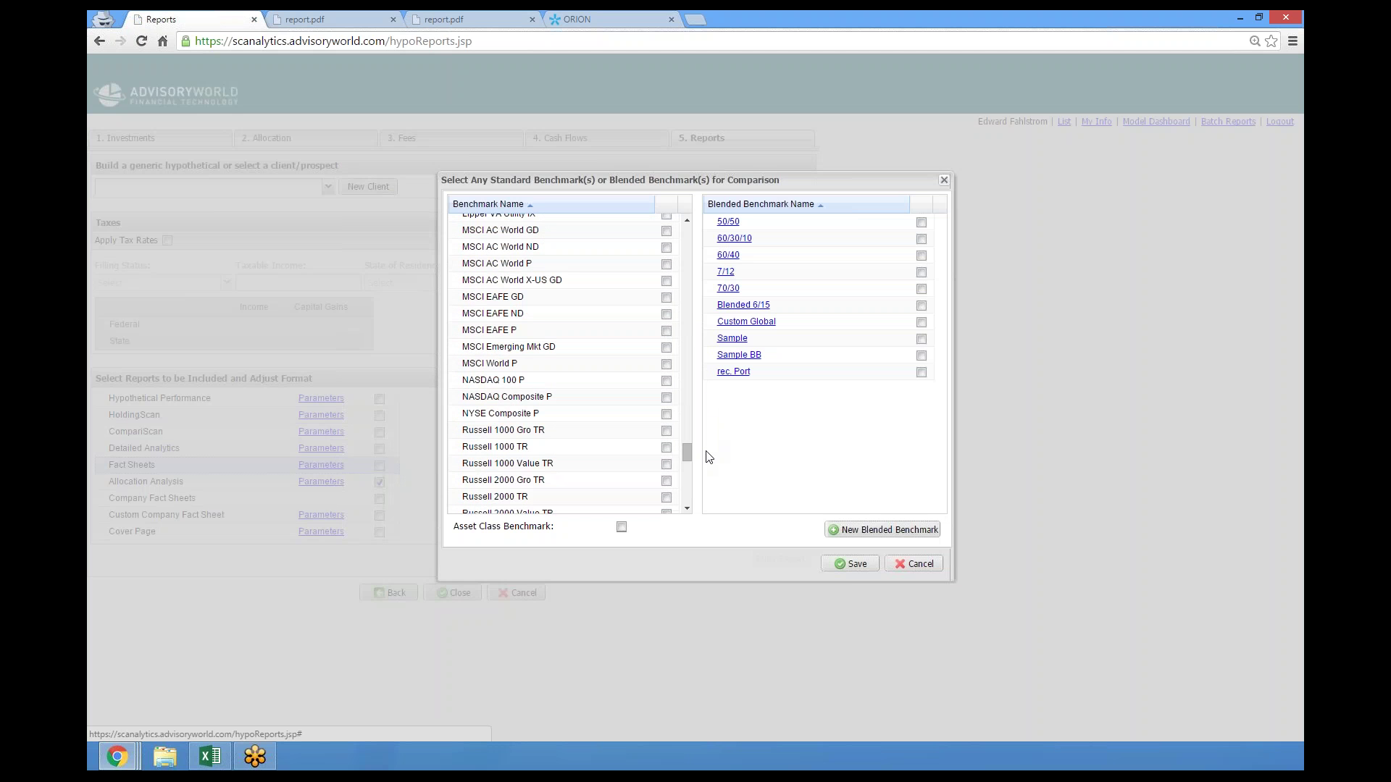
left_click(667, 314)
left_click(854, 564)
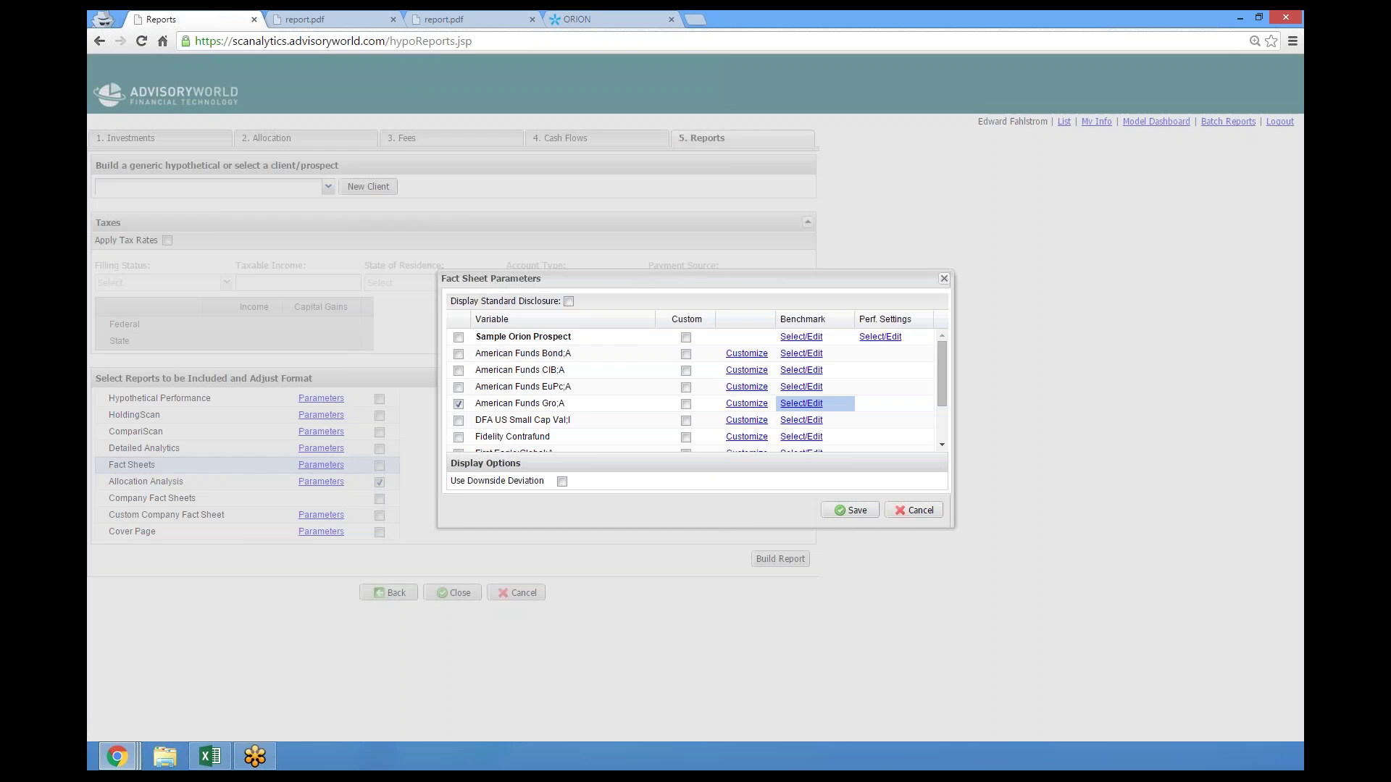
left_click(856, 511)
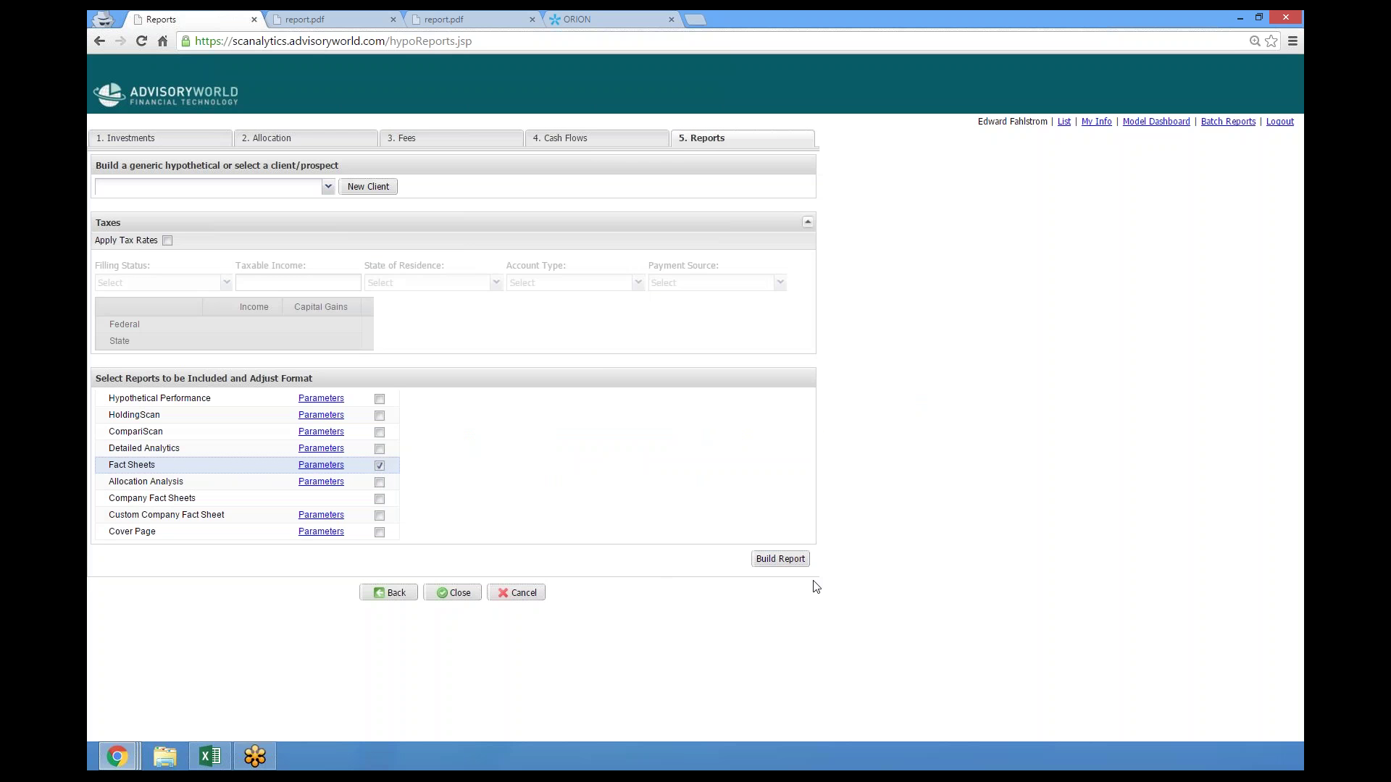
Step: Build the Fact Sheets report, save it as report.pdf over the existing file and open it
left_click(780, 558)
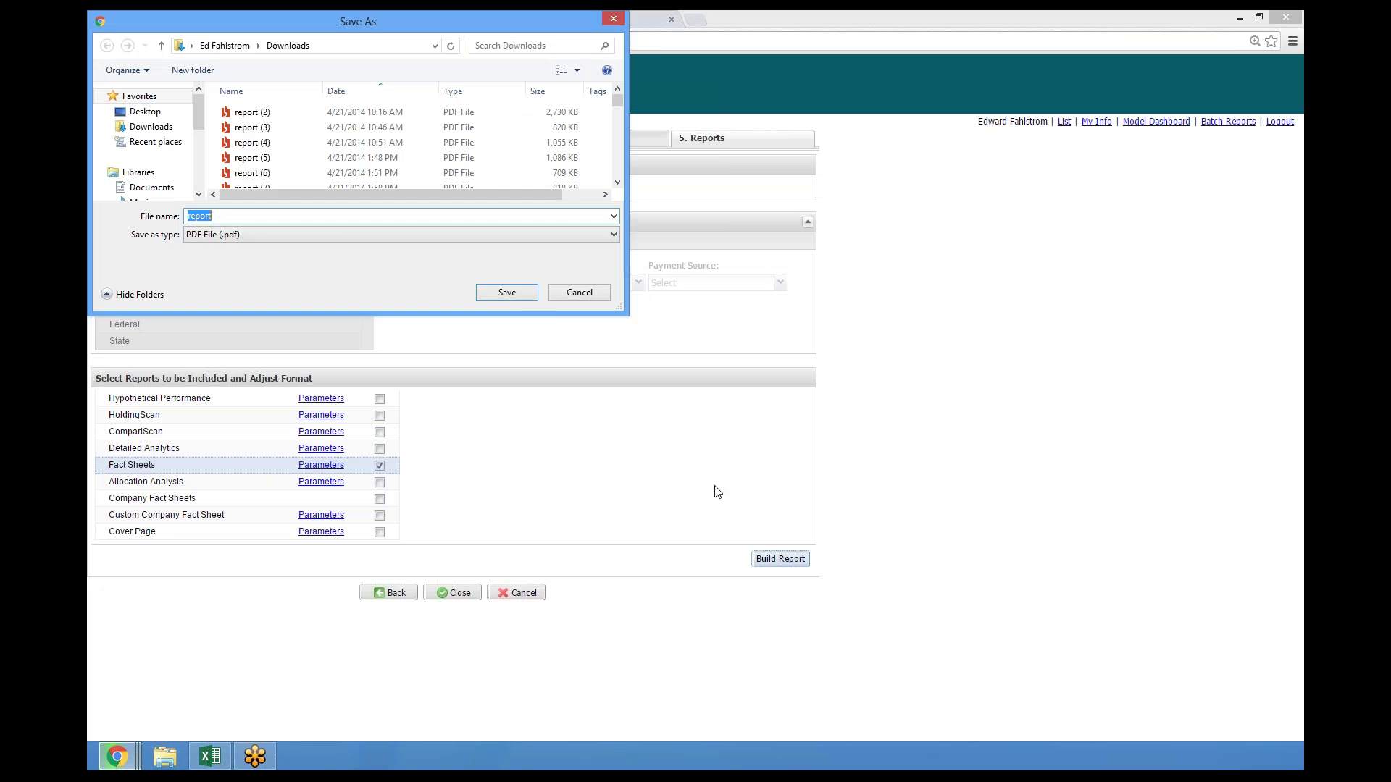
left_click(502, 293)
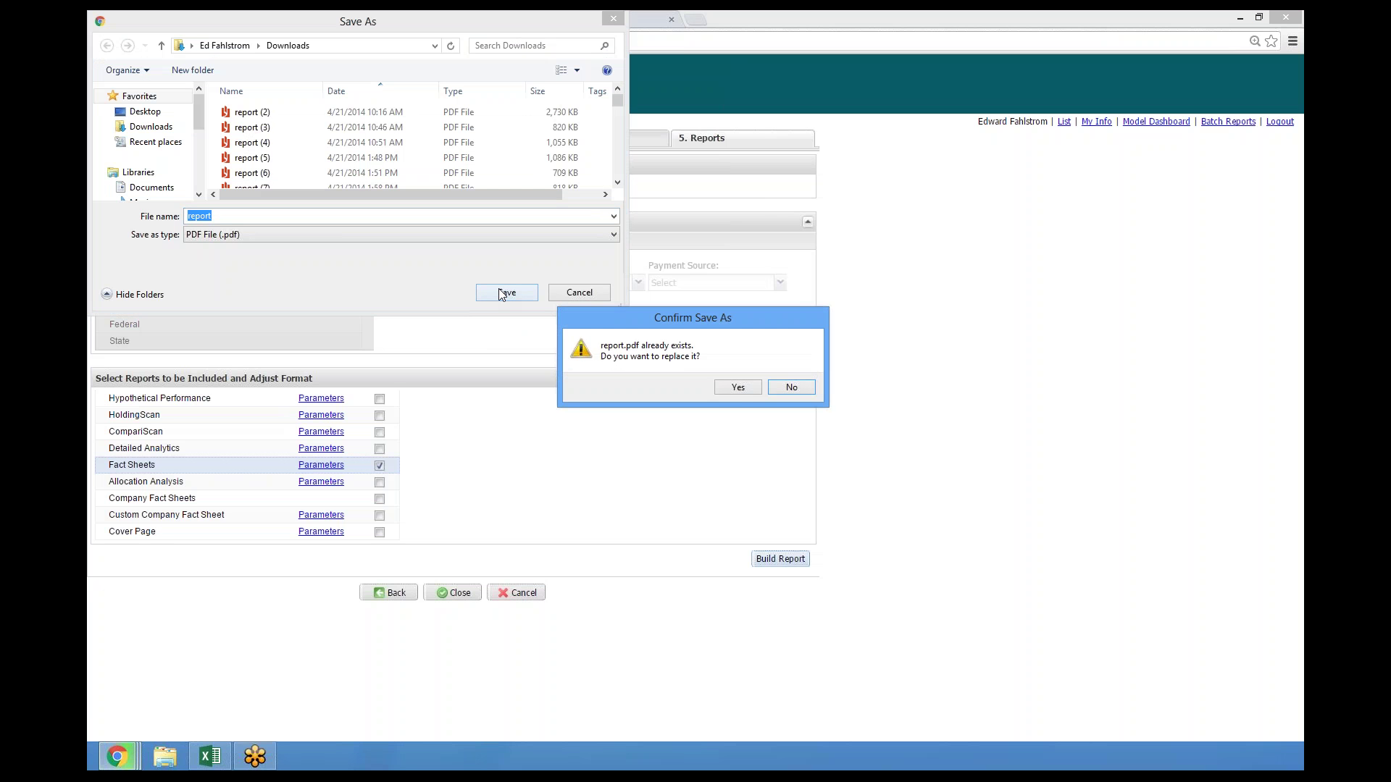
left_click(740, 390)
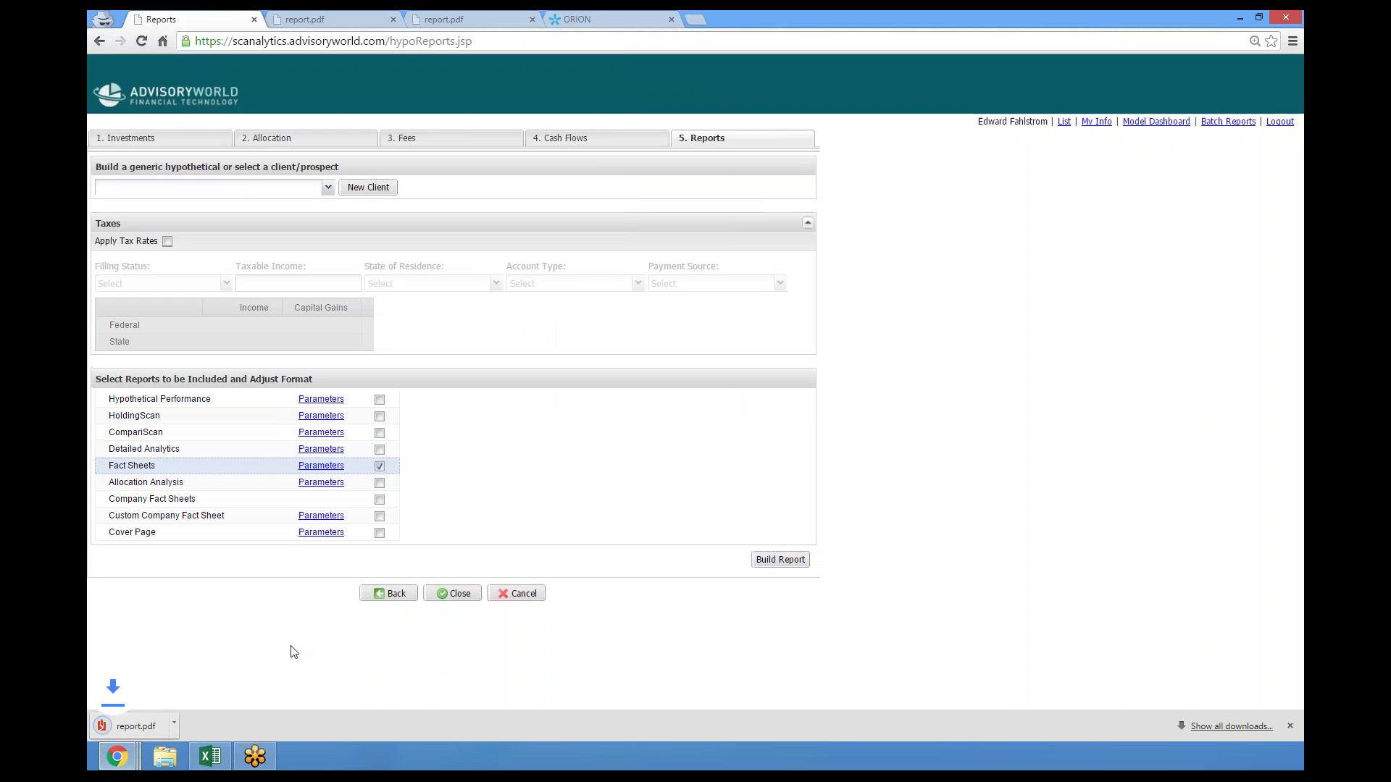
left_click(169, 725)
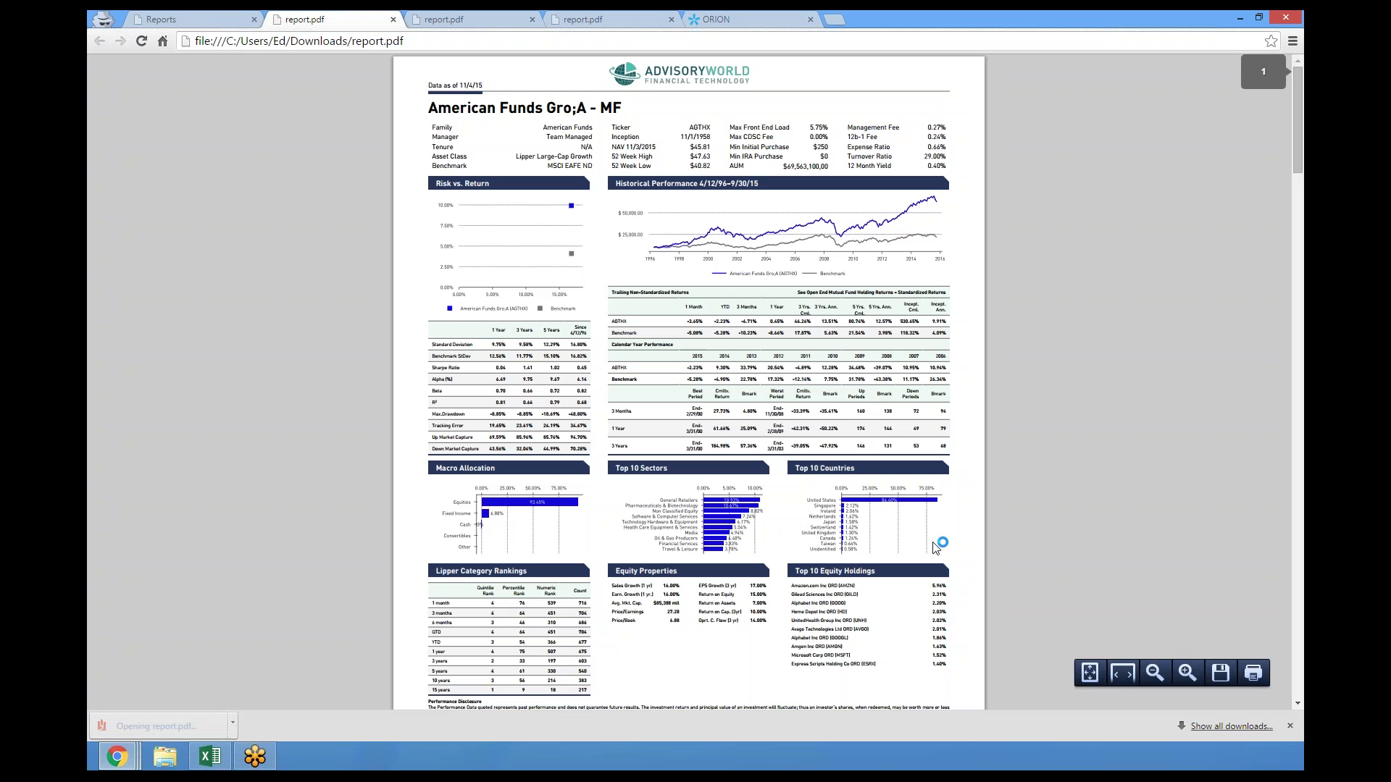
Step: Enlarge the American Funds Gro;A fact sheet and examine its asset class, MSCI EAFE ND benchmark, historical performance and risk statistics
left_click(1187, 705)
left_click(1187, 705)
left_click(1187, 705)
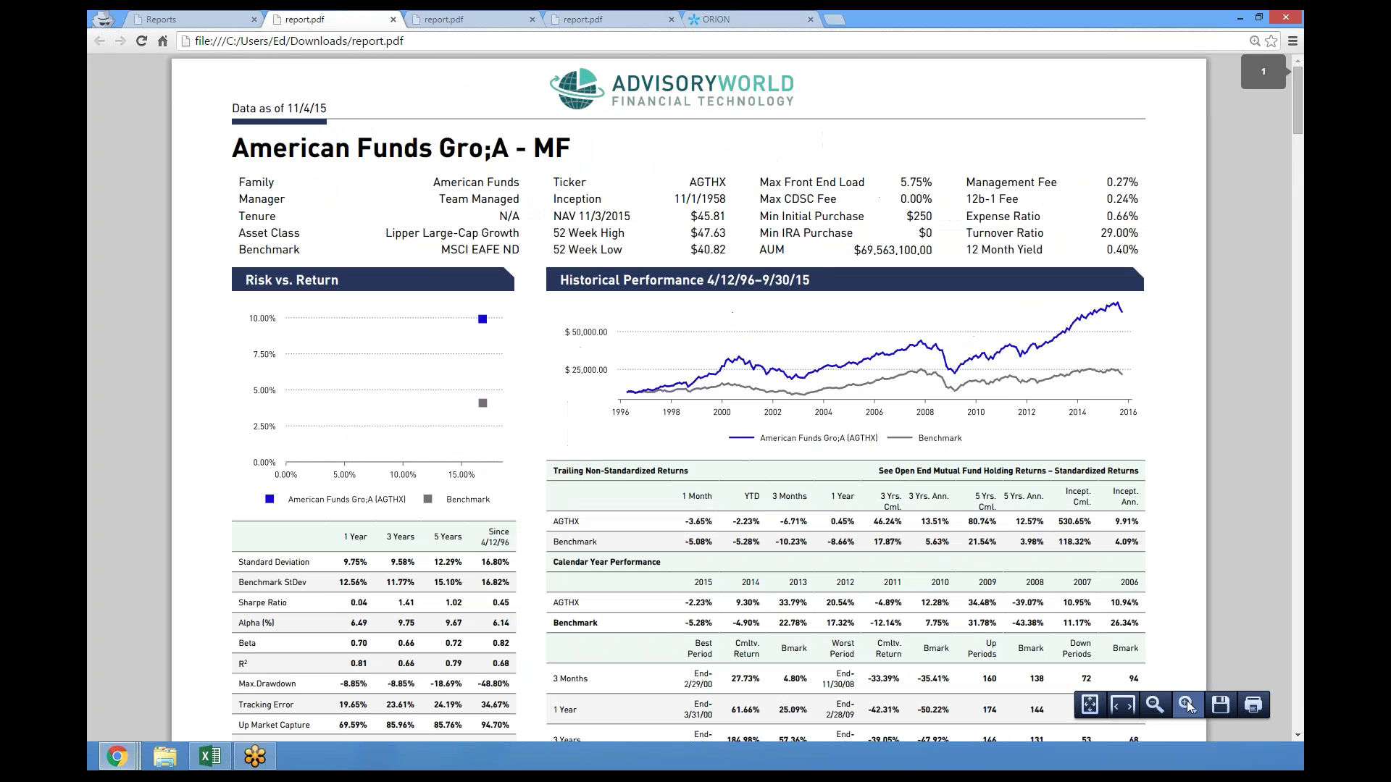
left_click(1187, 705)
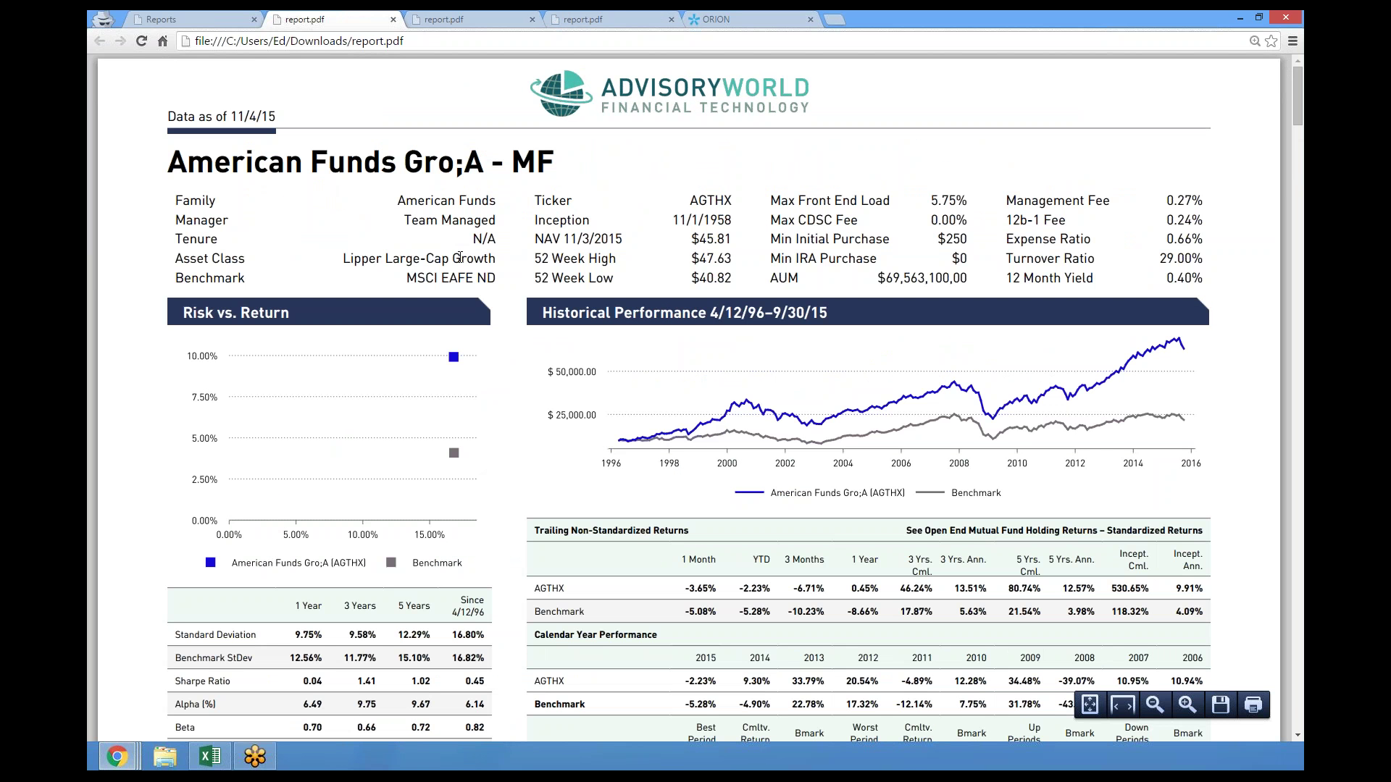
left_click_drag(499, 262, 349, 264)
left_click_drag(500, 277, 411, 278)
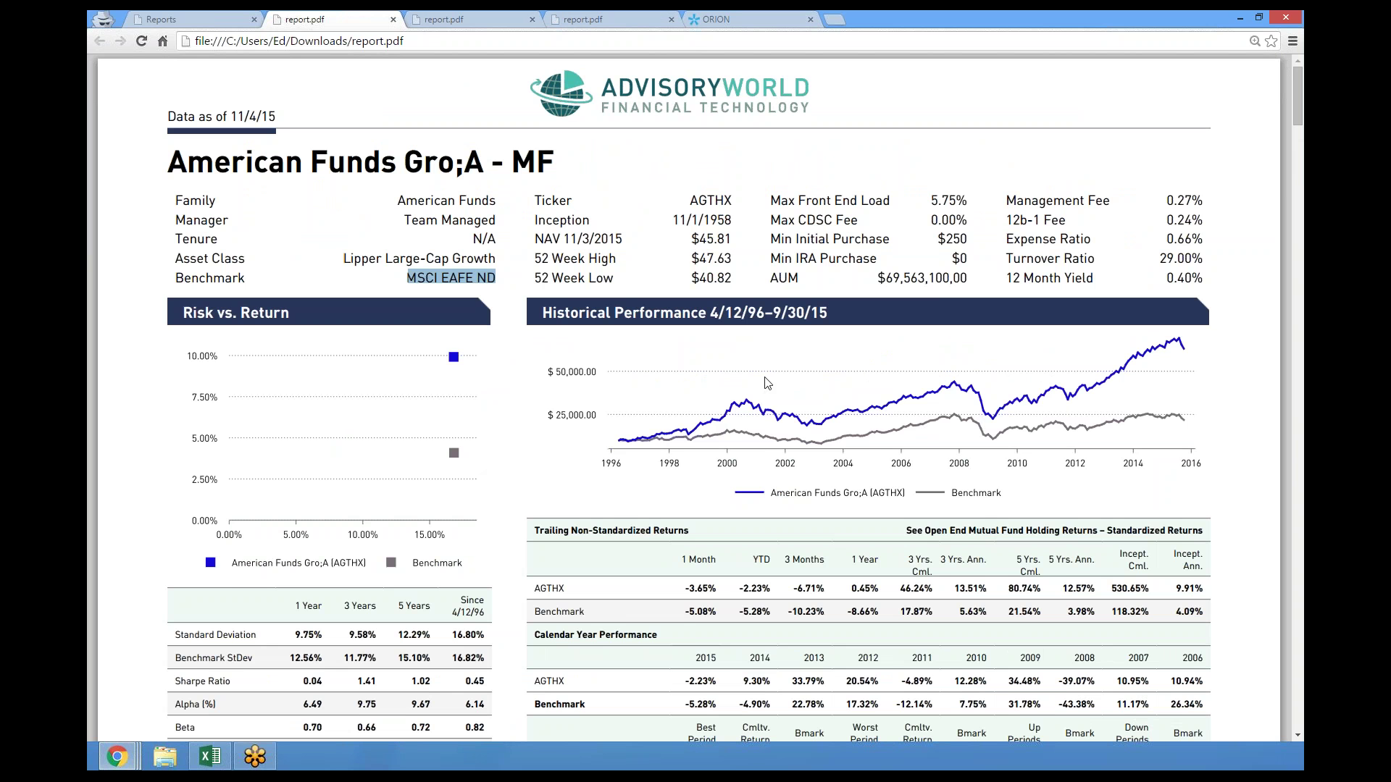
scroll(767, 383, "down", 3)
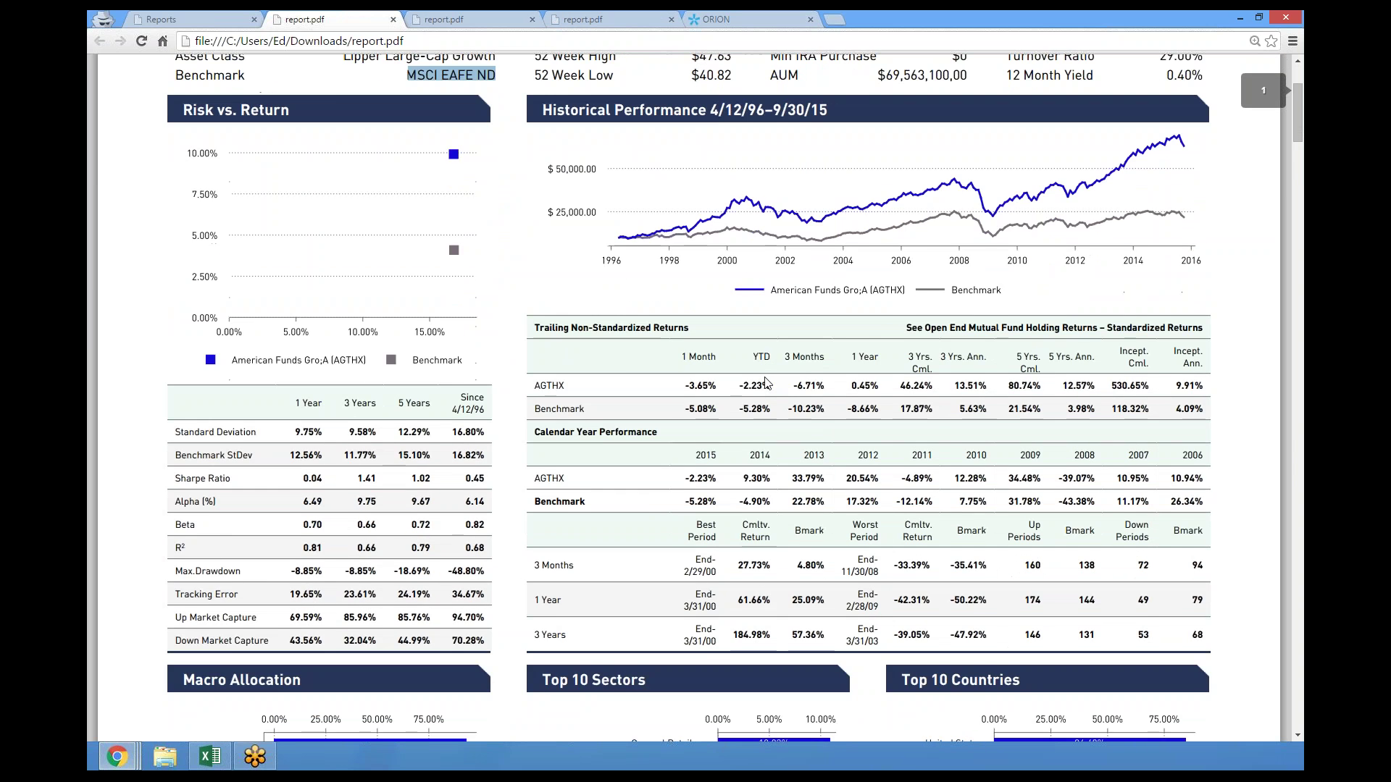
scroll(767, 382, "up", 1)
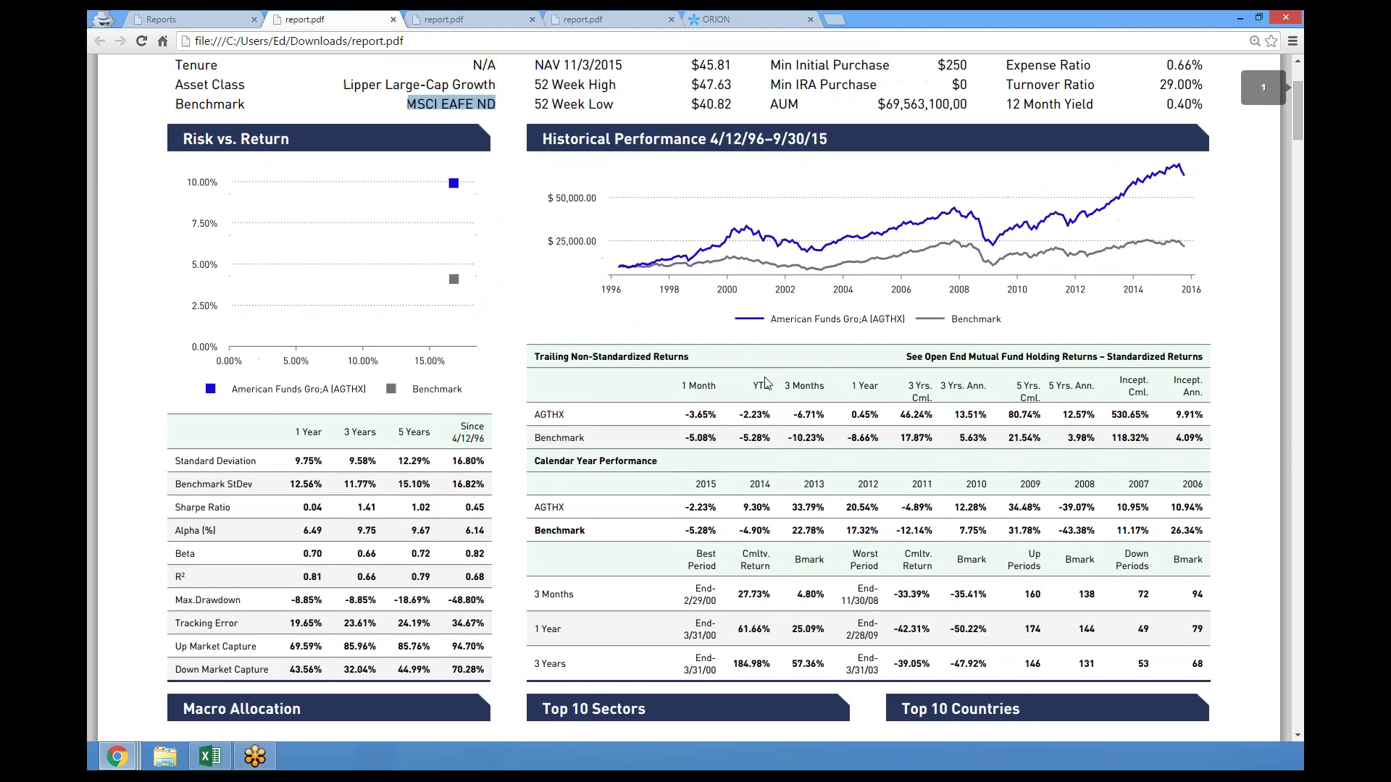